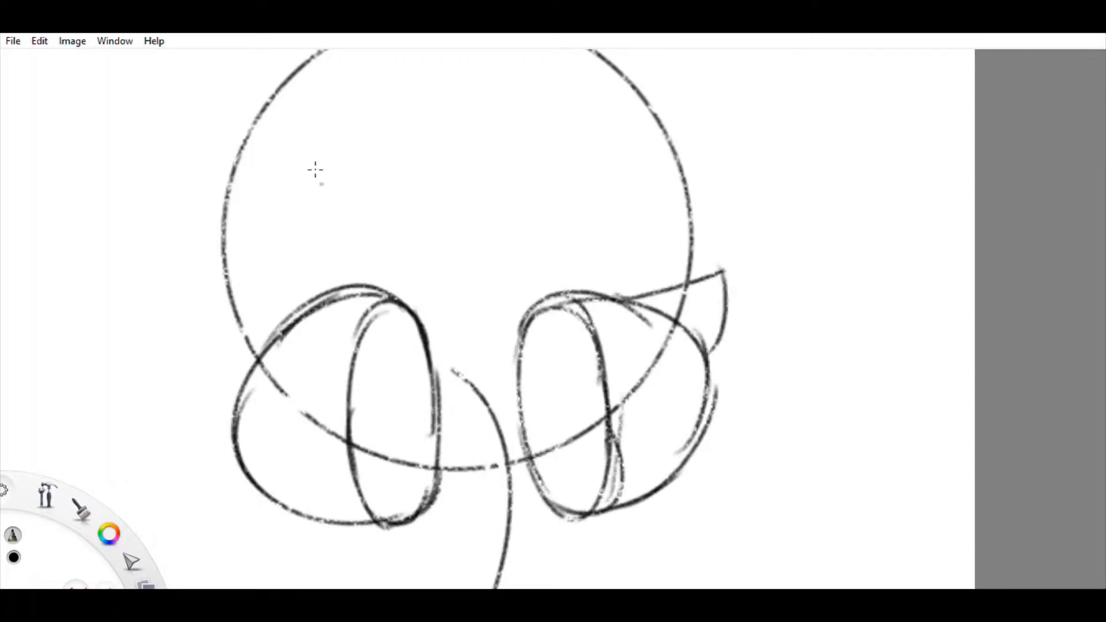
# Step: Try out pointed lashes at the outer eye corners, small crease marks above the eyes and solid oval brows
pyautogui.moveTo(693, 300); pyautogui.dragTo(720, 425)
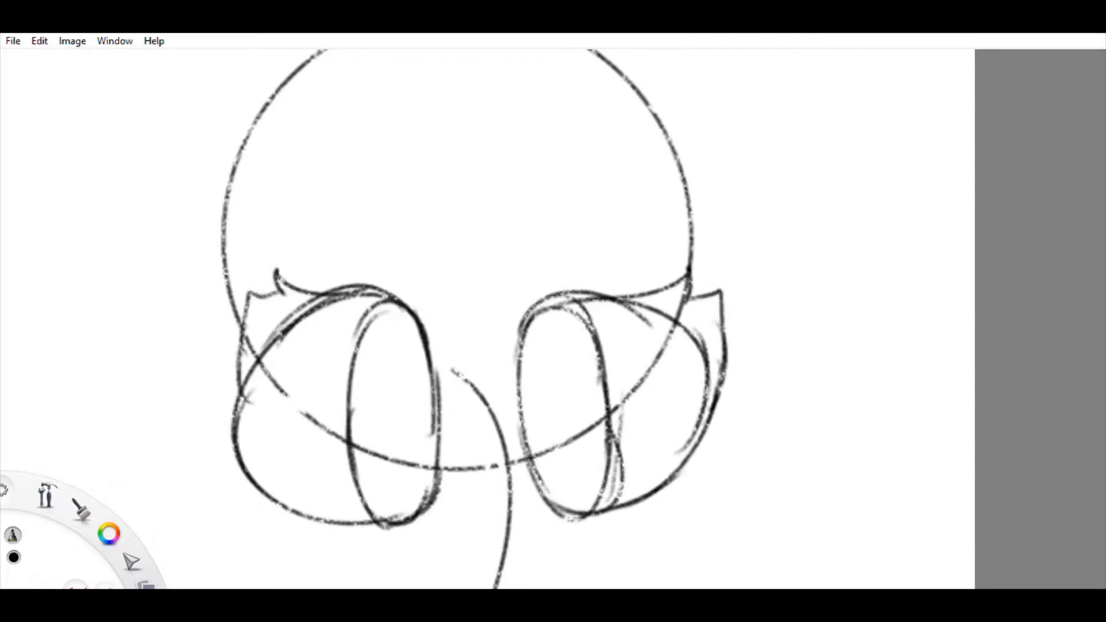
pyautogui.scroll(3, 542, 299)
pyautogui.moveTo(327, 281); pyautogui.dragTo(365, 316)
pyautogui.moveTo(346, 176)
pyautogui.mouseDown()
pyautogui.moveTo(351, 188)
pyautogui.moveTo(382, 161)
pyautogui.moveTo(371, 187)
pyautogui.mouseUp()
pyautogui.hotkey('ctrl', 'z')
pyautogui.moveTo(545, 173); pyautogui.dragTo(521, 186)
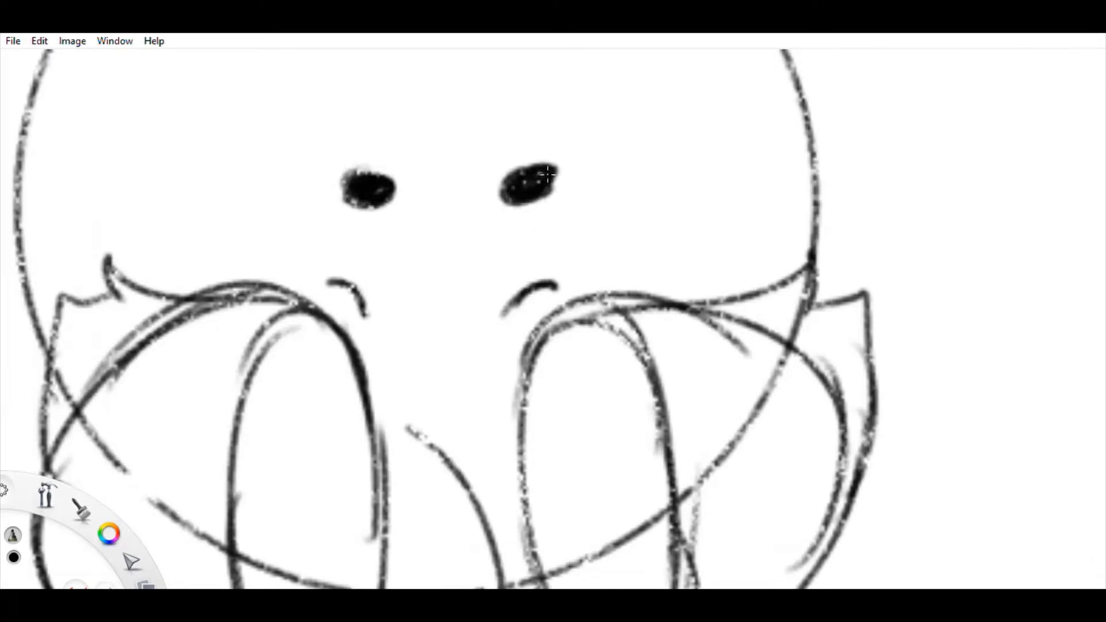
# Step: Undo the brows, creases, lashes and eye outlines, back to the head circle and the curved guide line
pyautogui.scroll(-4, 530, 179)
pyautogui.hotkey('ctrl', 'z')
pyautogui.hotkey('ctrl', 'z')
pyautogui.hotkey('ctrl', 'z')
pyautogui.hotkey('ctrl', 'z')
pyautogui.hotkey('ctrl', 'z')
pyautogui.hotkey('ctrl', 'z')
pyautogui.hotkey('ctrl', 'z')
pyautogui.hotkey('ctrl', 'z')
pyautogui.hotkey('ctrl', 'z')
pyautogui.hotkey('ctrl', 'z')
pyautogui.hotkey('ctrl', 'z')
pyautogui.hotkey('ctrl', 'z')
pyautogui.hotkey('ctrl', 'z')
pyautogui.hotkey('ctrl', 'z')
pyautogui.hotkey('ctrl', 'z')
pyautogui.hotkey('ctrl', 'z')
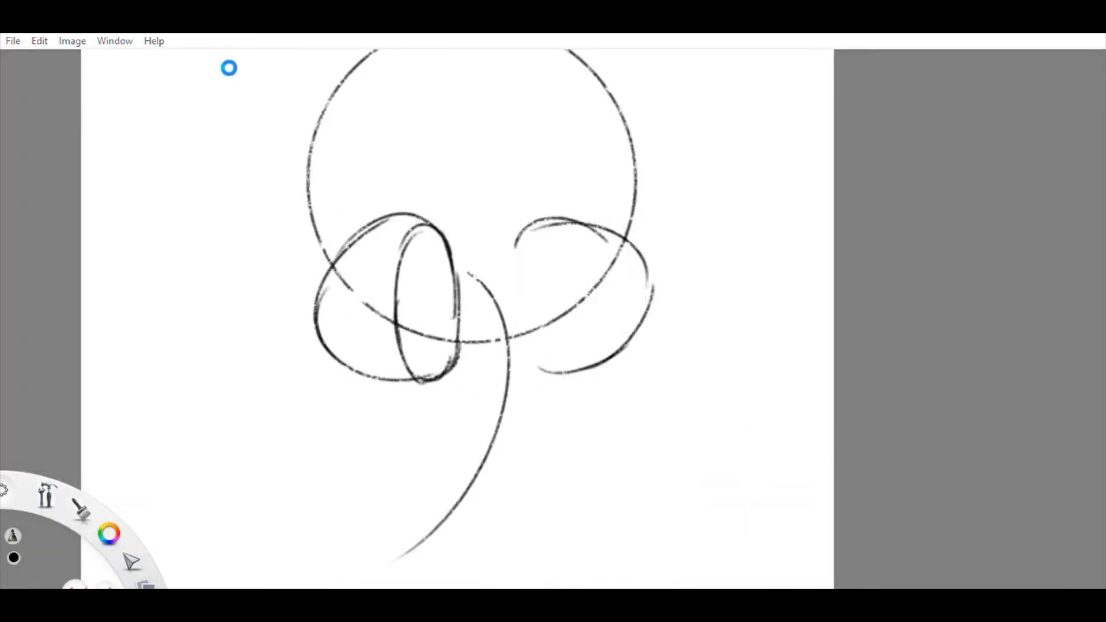
# Step: Sketch two large rounded eye outlines with narrow oval irises across the lower edge of the head circle
pyautogui.scroll(3, 470, 193)
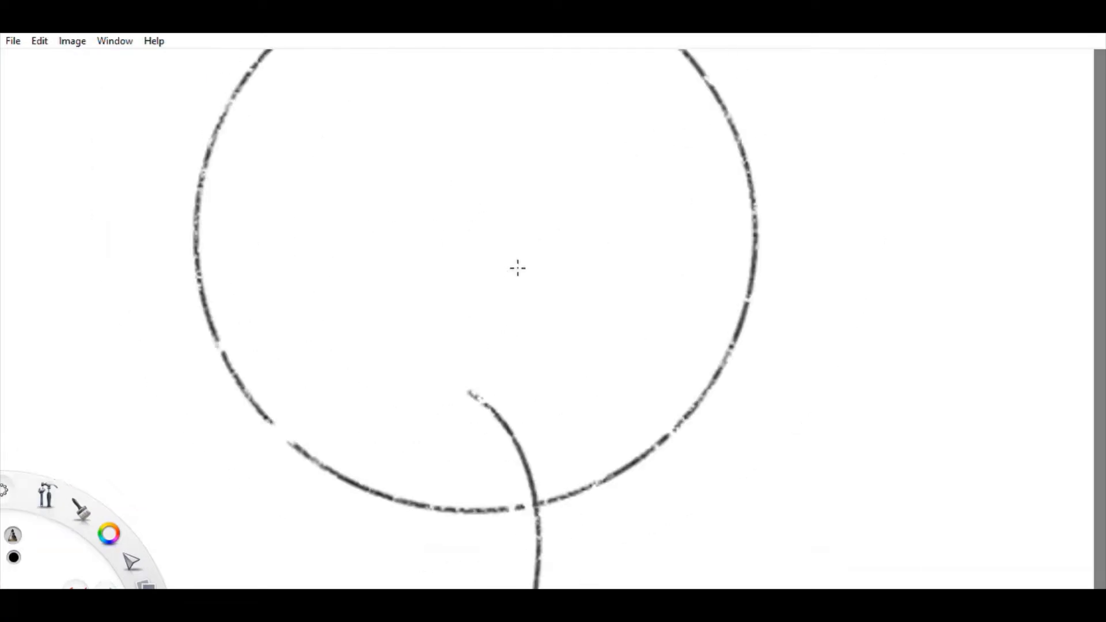
pyautogui.moveTo(187, 461)
pyautogui.mouseDown()
pyautogui.moveTo(446, 369)
pyautogui.moveTo(447, 539)
pyautogui.mouseUp()
pyautogui.moveTo(552, 353); pyautogui.dragTo(741, 380)
pyautogui.moveTo(701, 314); pyautogui.dragTo(749, 536)
pyautogui.moveTo(643, 565); pyautogui.dragTo(597, 571)
pyautogui.moveTo(657, 473)
pyautogui.mouseDown()
pyautogui.moveTo(654, 579)
pyautogui.moveTo(671, 518)
pyautogui.mouseUp()
pyautogui.moveTo(663, 317); pyautogui.dragTo(674, 576)
pyautogui.moveTo(668, 357); pyautogui.dragTo(680, 536)
pyautogui.moveTo(433, 544); pyautogui.dragTo(406, 322)
pyautogui.moveTo(429, 371); pyautogui.dragTo(441, 539)
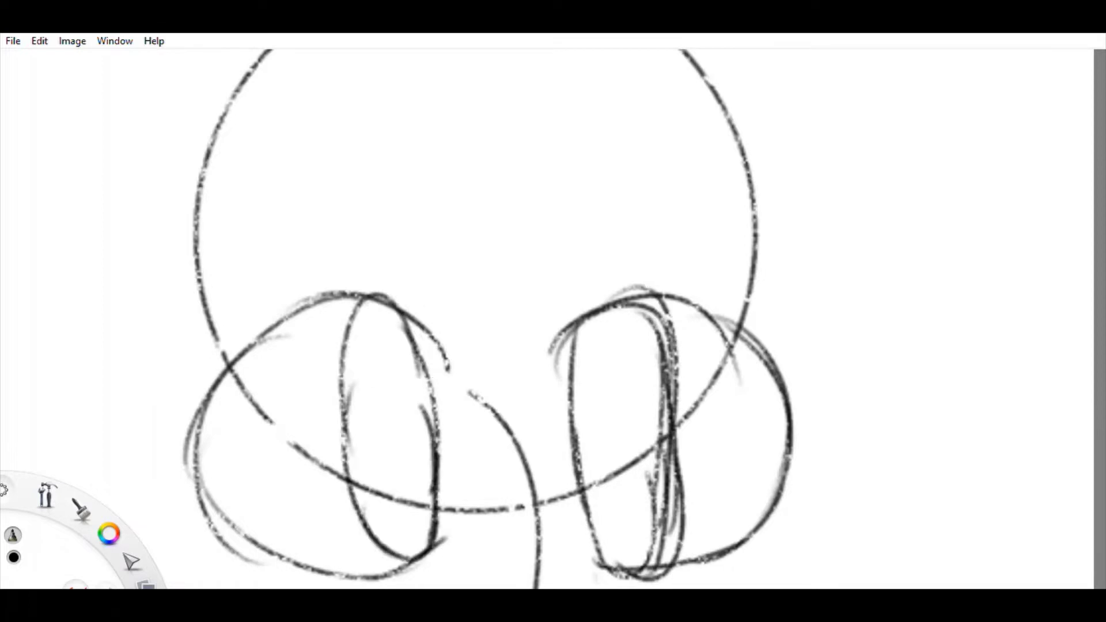
# Step: Undo the right eye's strokes and replace them with a mirrored, rotated copy of the left eye
pyautogui.hotkey('ctrl', 'z')
pyautogui.hotkey('ctrl', 'z')
pyautogui.hotkey('ctrl', 'z')
pyautogui.hotkey('ctrl', 'z')
pyautogui.hotkey('ctrl', 'z')
pyautogui.hotkey('ctrl', 'z')
pyautogui.hotkey('ctrl', 'z')
pyautogui.press('e')
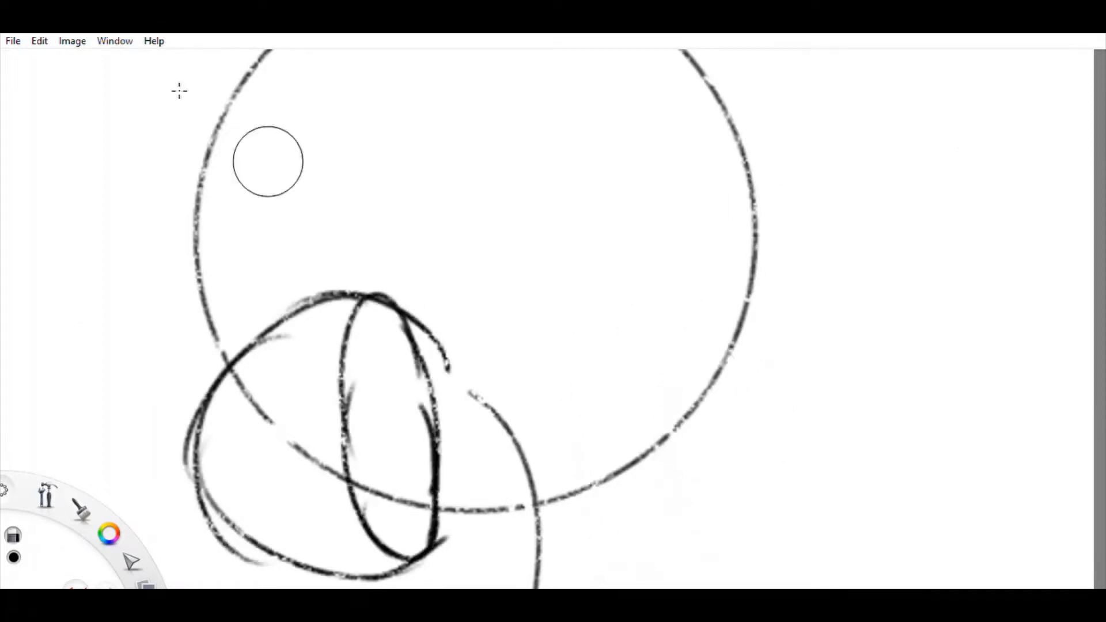
pyautogui.click(133, 242)
pyautogui.moveTo(412, 437); pyautogui.dragTo(507, 445)
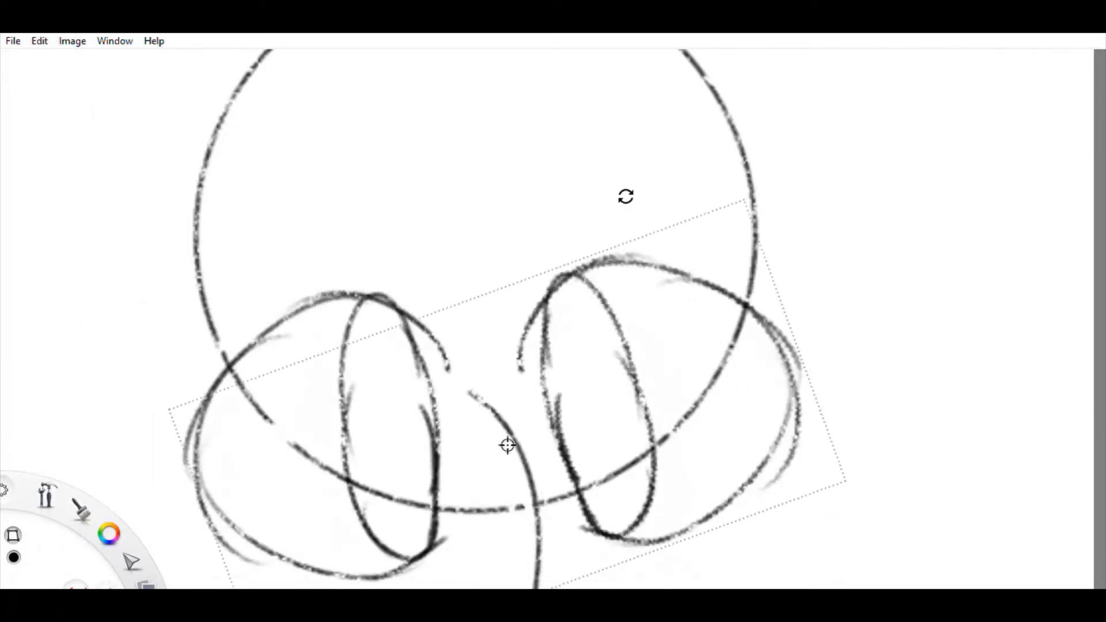
# Step: Erase stray lines on the mirrored eye and refine the outlines of both eyes
pyautogui.press('e')
pyautogui.moveTo(580, 358)
pyautogui.mouseDown()
pyautogui.moveTo(670, 394)
pyautogui.moveTo(594, 348)
pyautogui.moveTo(586, 458)
pyautogui.mouseUp()
pyautogui.moveTo(599, 278)
pyautogui.mouseDown()
pyautogui.moveTo(576, 533)
pyautogui.moveTo(657, 447)
pyautogui.moveTo(628, 277)
pyautogui.mouseUp()
pyautogui.moveTo(397, 299); pyautogui.dragTo(447, 539)
pyautogui.moveTo(349, 300)
pyautogui.mouseDown()
pyautogui.moveTo(232, 326)
pyautogui.moveTo(190, 449)
pyautogui.mouseUp()
pyautogui.moveTo(654, 274)
pyautogui.mouseDown()
pyautogui.moveTo(824, 345)
pyautogui.moveTo(807, 427)
pyautogui.mouseUp()
# Step: Redraw the right eye's oval iris and finish both eyes with pointed outer lashes, short crease marks and dot brows
pyautogui.scroll(2, 698, 437)
pyautogui.hotkey('ctrl', 'z')
pyautogui.moveTo(578, 346)
pyautogui.mouseDown()
pyautogui.moveTo(653, 378)
pyautogui.moveTo(640, 533)
pyautogui.mouseUp()
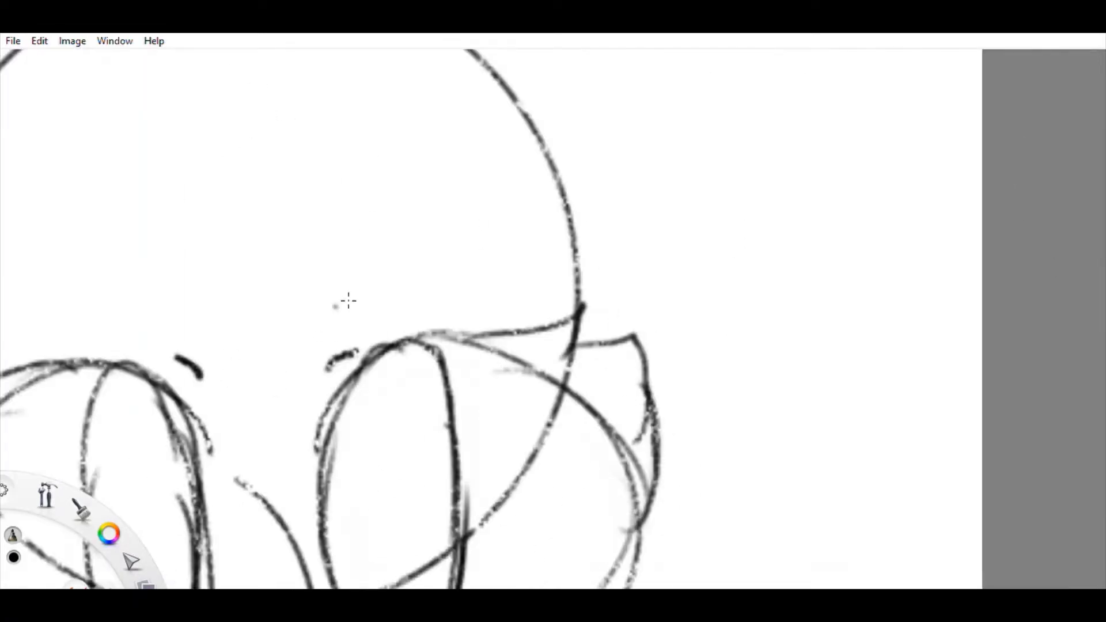
pyautogui.scroll(-3, 590, 437)
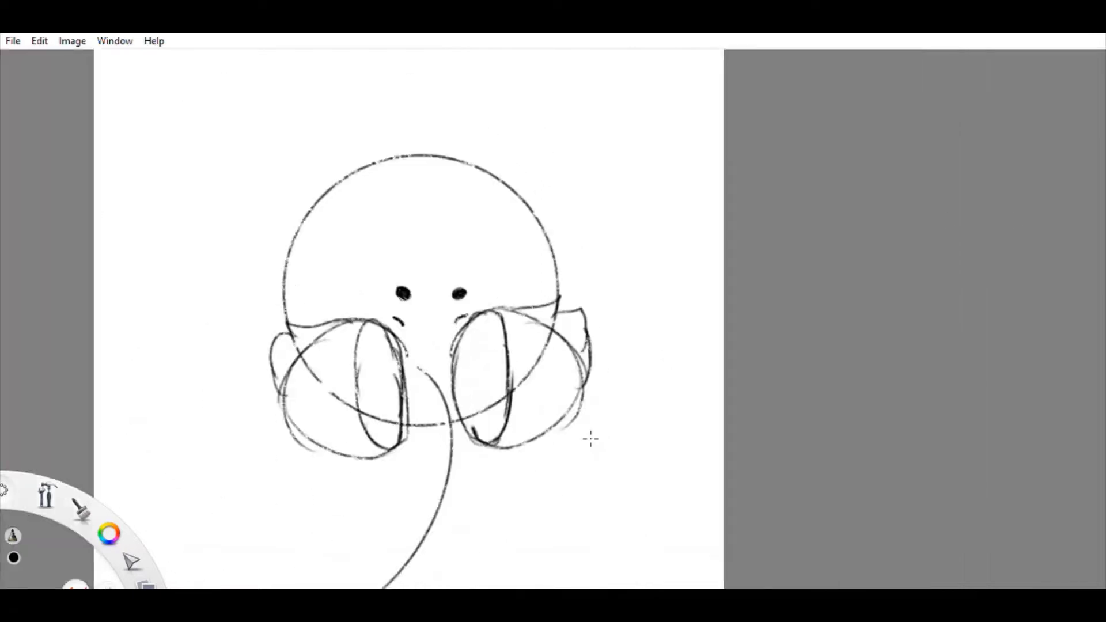
# Step: Sketch the lower face beneath the eyes with rounded cheeks and a broad, shallow chin
pyautogui.scroll(-2, 279, 454)
pyautogui.scroll(5, 513, 447)
pyautogui.moveTo(696, 363)
pyautogui.mouseDown()
pyautogui.moveTo(461, 474)
pyautogui.moveTo(663, 452)
pyautogui.mouseUp()
pyautogui.hotkey('ctrl', 'z')
pyautogui.moveTo(476, 487); pyautogui.dragTo(703, 241)
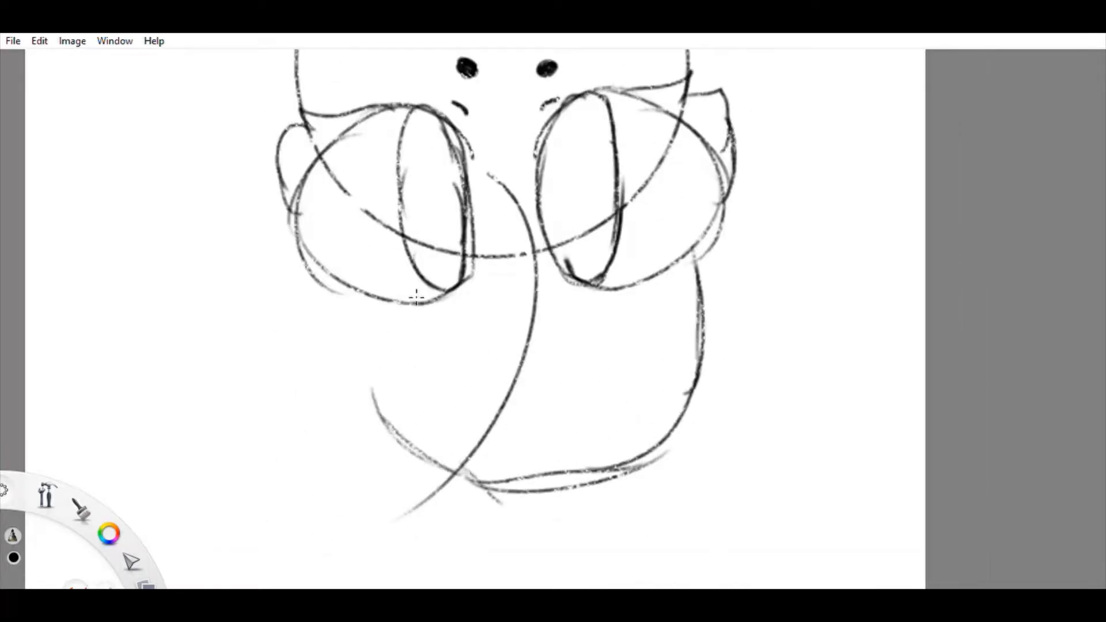
pyautogui.hotkey('ctrl', 'z')
pyautogui.hotkey('ctrl', 'z')
pyautogui.moveTo(403, 297)
pyautogui.mouseDown()
pyautogui.moveTo(353, 427)
pyautogui.moveTo(510, 493)
pyautogui.moveTo(369, 458)
pyautogui.mouseUp()
pyautogui.moveTo(357, 291)
pyautogui.mouseDown()
pyautogui.moveTo(377, 455)
pyautogui.moveTo(664, 406)
pyautogui.mouseUp()
pyautogui.moveTo(702, 325); pyautogui.dragTo(586, 466)
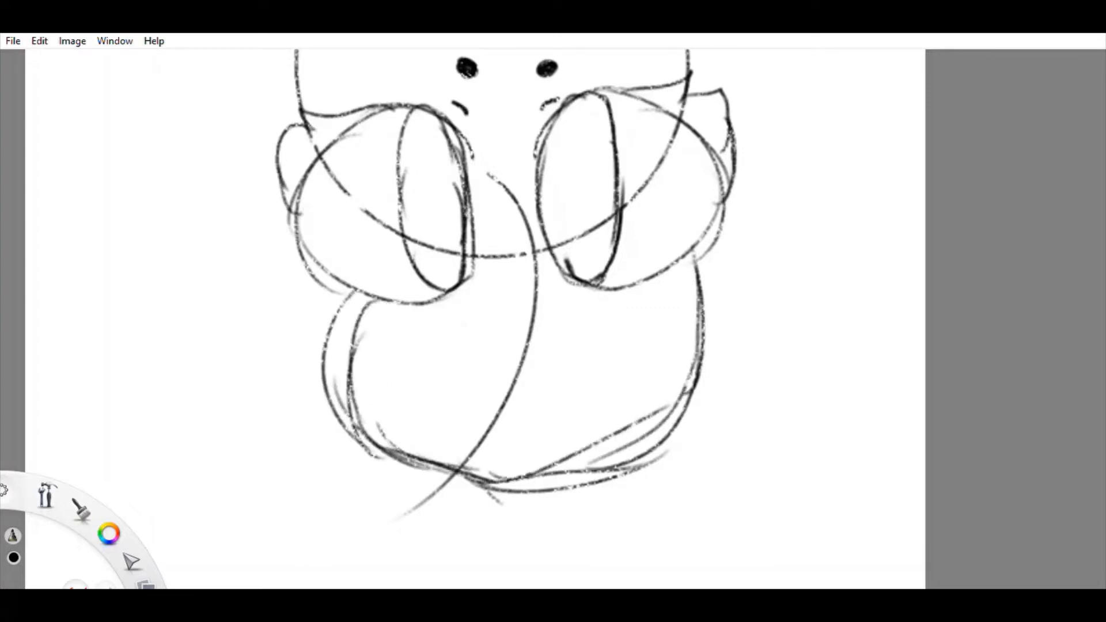
# Step: Shift the eyes sideways on the head and scale the whole sketch down in the upper half of the page
pyautogui.moveTo(680, 158); pyautogui.dragTo(565, 148)
pyautogui.scroll(-5, 535, 508)
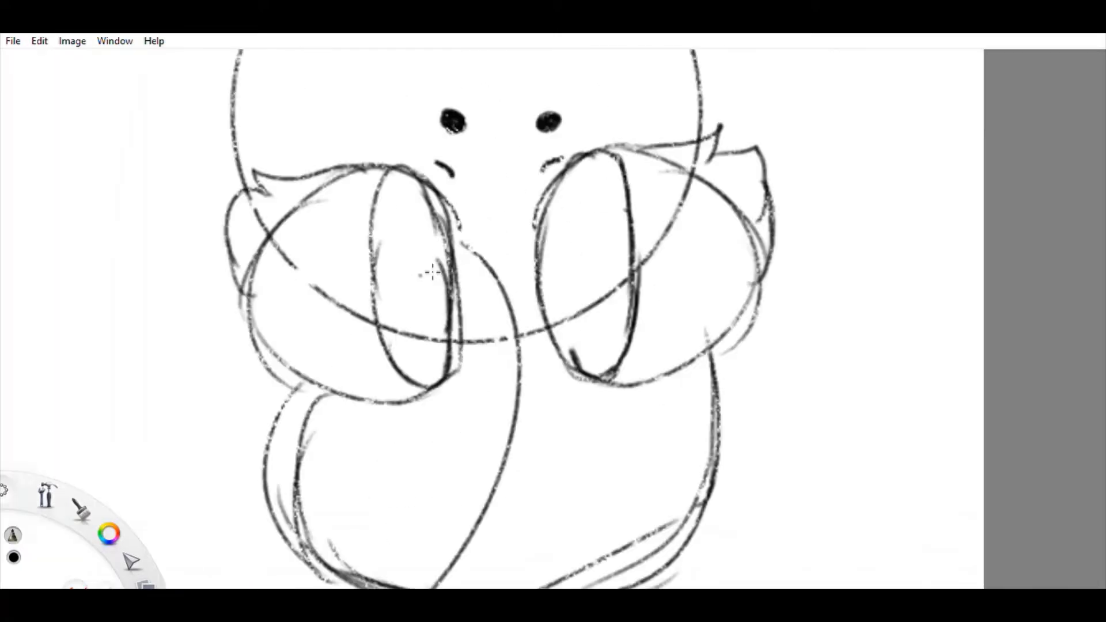
pyautogui.scroll(5, 534, 508)
pyautogui.hotkey('ctrl', 'a')
pyautogui.moveTo(475, 96)
pyautogui.mouseDown()
pyautogui.moveTo(559, 154)
pyautogui.moveTo(595, 239)
pyautogui.moveTo(526, 227)
pyautogui.mouseUp()
pyautogui.scroll(-3, 511, 198)
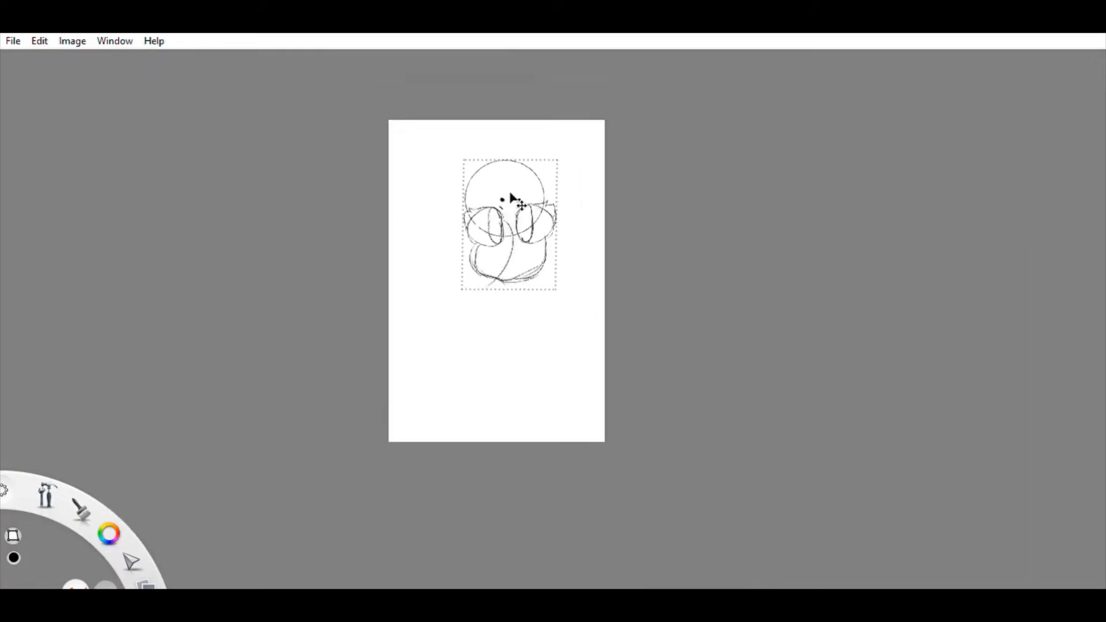
# Step: Draw a short nose mark on the guide line and an open smiling mouth below it
pyautogui.scroll(8, 458, 297)
pyautogui.moveTo(452, 440); pyautogui.dragTo(585, 341)
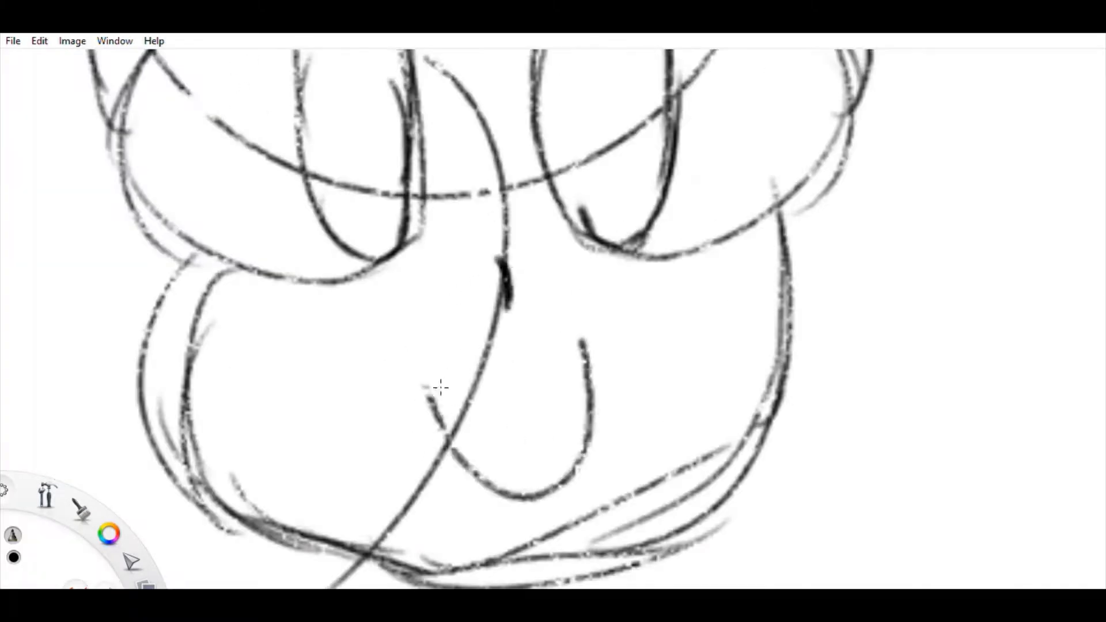
pyautogui.moveTo(398, 385); pyautogui.dragTo(585, 341)
# Step: Try out a teeth line, a pointed fang and a rounded tongue inside the mouth
pyautogui.moveTo(429, 392)
pyautogui.mouseDown()
pyautogui.moveTo(507, 390)
pyautogui.moveTo(601, 330)
pyautogui.moveTo(593, 386)
pyautogui.mouseUp()
pyautogui.hotkey('ctrl', 'z')
pyautogui.hotkey('ctrl', 'z')
pyautogui.hotkey('ctrl', 'z')
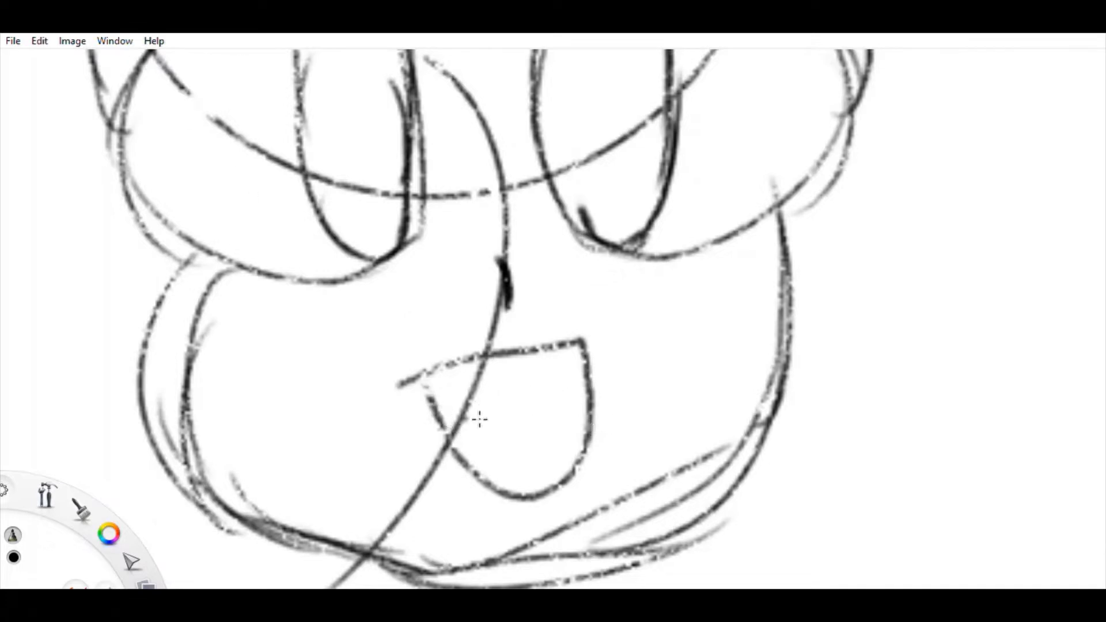
pyautogui.hotkey('ctrl', 'z')
pyautogui.moveTo(438, 393); pyautogui.dragTo(506, 377)
pyautogui.moveTo(505, 392); pyautogui.dragTo(591, 385)
pyautogui.moveTo(497, 488)
pyautogui.mouseDown()
pyautogui.moveTo(501, 462)
pyautogui.moveTo(588, 426)
pyautogui.mouseUp()
pyautogui.scroll(-3, 220, 67)
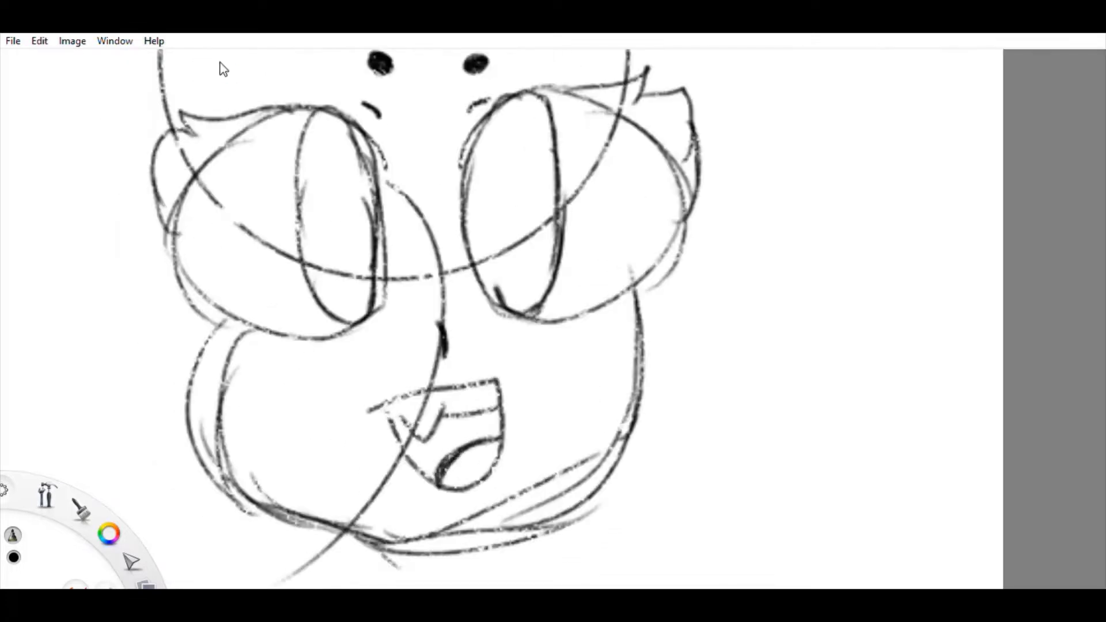
pyautogui.hotkey('ctrl', 'z')
pyautogui.hotkey('ctrl', 'z')
pyautogui.hotkey('ctrl', 'z')
# Step: Draw a fang, the lower edge of the teeth and a rounded tongue inside the open mouth
pyautogui.scroll(3, 456, 311)
pyautogui.moveTo(412, 382); pyautogui.dragTo(593, 370)
pyautogui.moveTo(487, 491); pyautogui.dragTo(599, 424)
pyautogui.scroll(-3, 360, 421)
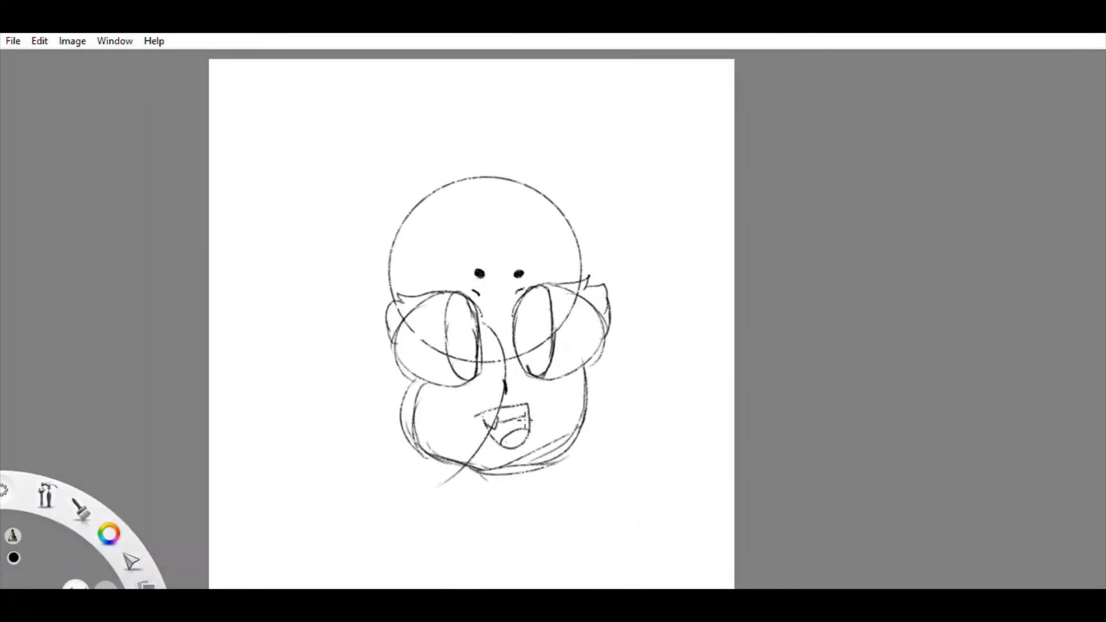
# Step: Try out a long curve across the face and a hair lock beside the right cheek
pyautogui.scroll(2, 509, 392)
pyautogui.moveTo(410, 256)
pyautogui.mouseDown()
pyautogui.moveTo(640, 469)
pyautogui.moveTo(668, 536)
pyautogui.mouseUp()
pyautogui.moveTo(749, 288)
pyautogui.mouseDown()
pyautogui.moveTo(714, 412)
pyautogui.moveTo(720, 495)
pyautogui.mouseUp()
pyautogui.hotkey('ctrl', 'z')
pyautogui.hotkey('ctrl', 'z')
# Step: Draw a long curve across the face into layered, pointed hair locks beside the right cheek
pyautogui.moveTo(410, 256)
pyautogui.mouseDown()
pyautogui.moveTo(662, 476)
pyautogui.moveTo(686, 587)
pyautogui.mouseUp()
pyautogui.moveTo(671, 271); pyautogui.dragTo(763, 503)
pyautogui.hotkey('ctrl', 'z')
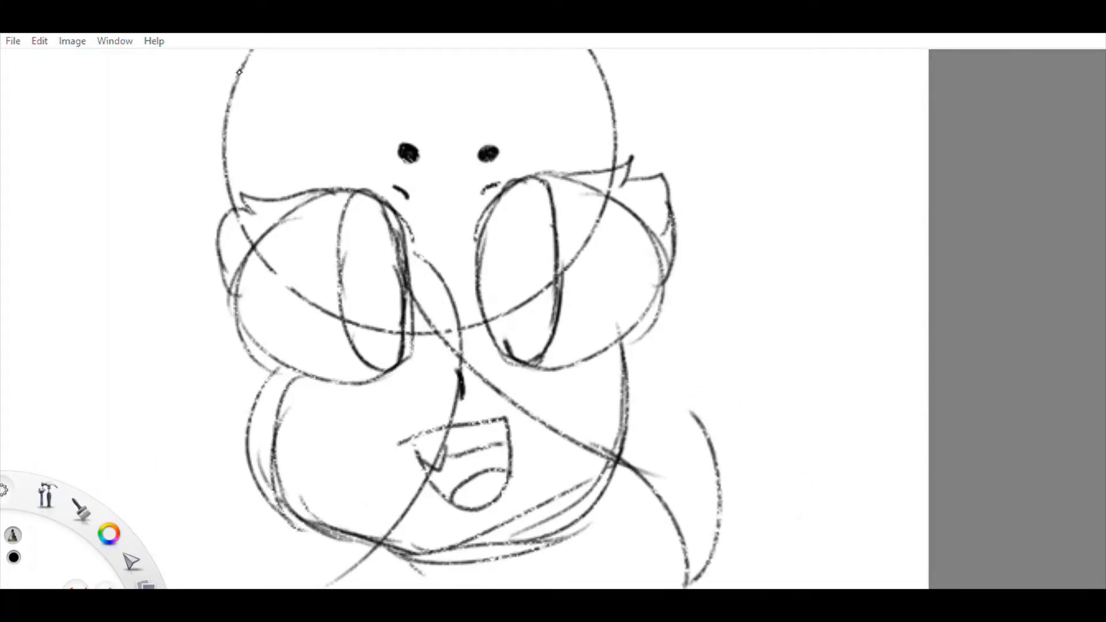
pyautogui.hotkey('ctrl', 'z')
pyautogui.moveTo(671, 366); pyautogui.dragTo(717, 576)
pyautogui.moveTo(671, 267); pyautogui.dragTo(789, 484)
pyautogui.moveTo(735, 366); pyautogui.dragTo(714, 492)
pyautogui.hotkey('ctrl', 'z')
pyautogui.moveTo(778, 409); pyautogui.dragTo(715, 532)
pyautogui.scroll(-3, 484, 435)
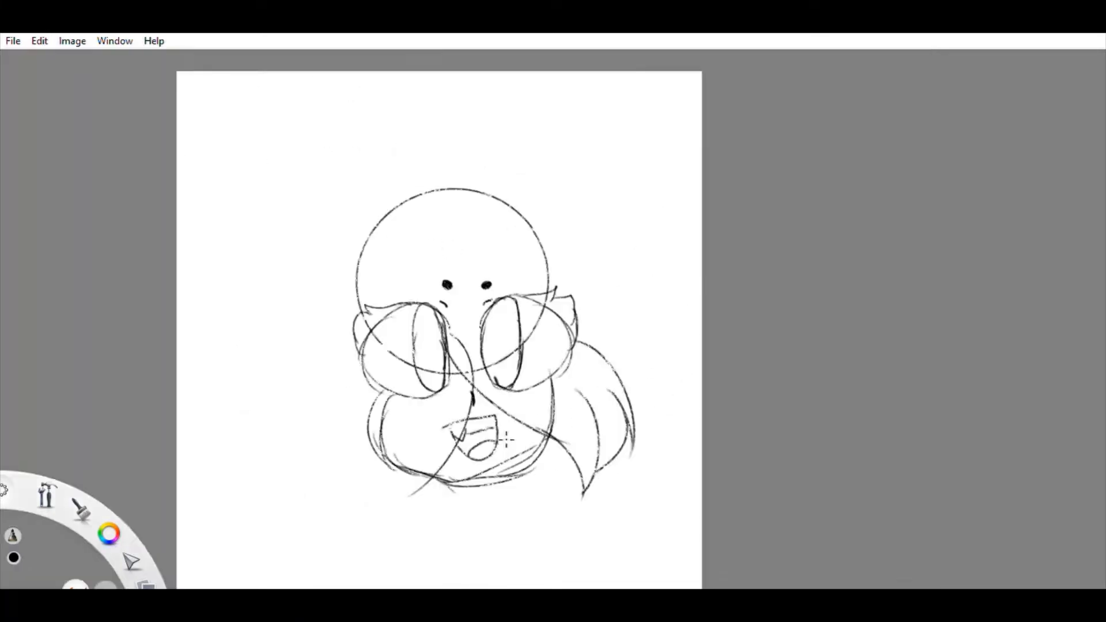
# Step: Try a hair outline with a curled tuft over the head and long wavy locks down the sides
pyautogui.scroll(1, 444, 246)
pyautogui.moveTo(380, 192); pyautogui.dragTo(557, 176)
pyautogui.moveTo(388, 173); pyautogui.dragTo(262, 271)
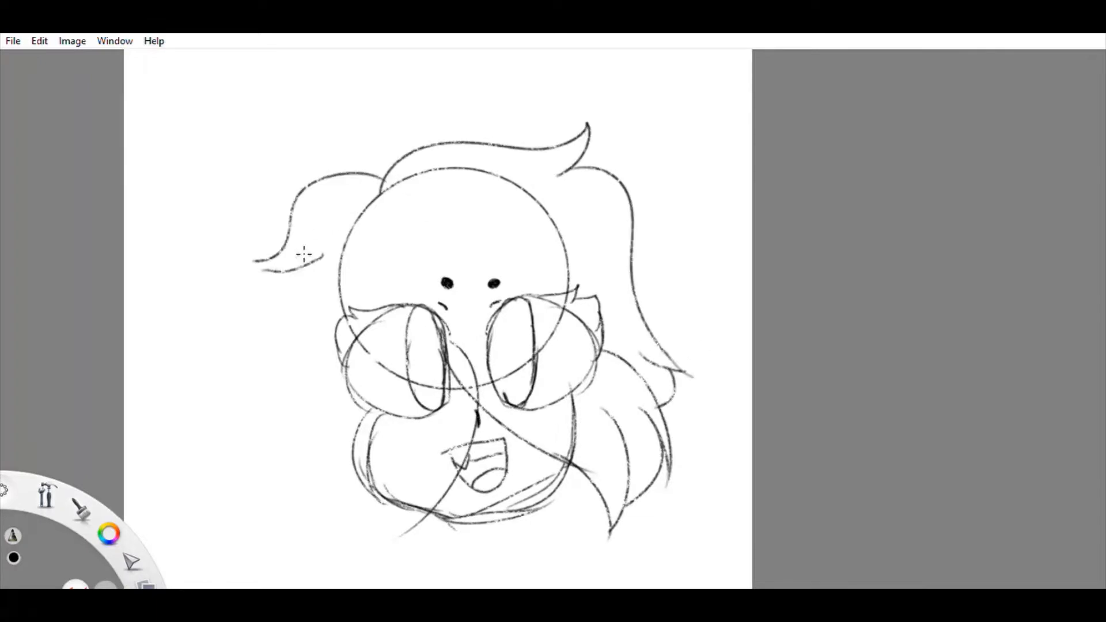
pyautogui.hotkey('ctrl', 'z')
pyautogui.moveTo(387, 173); pyautogui.dragTo(321, 311)
pyautogui.moveTo(321, 314)
pyautogui.mouseDown()
pyautogui.moveTo(254, 461)
pyautogui.moveTo(349, 587)
pyautogui.mouseUp()
pyautogui.moveTo(337, 510); pyautogui.dragTo(323, 585)
pyautogui.moveTo(383, 496); pyautogui.dragTo(399, 573)
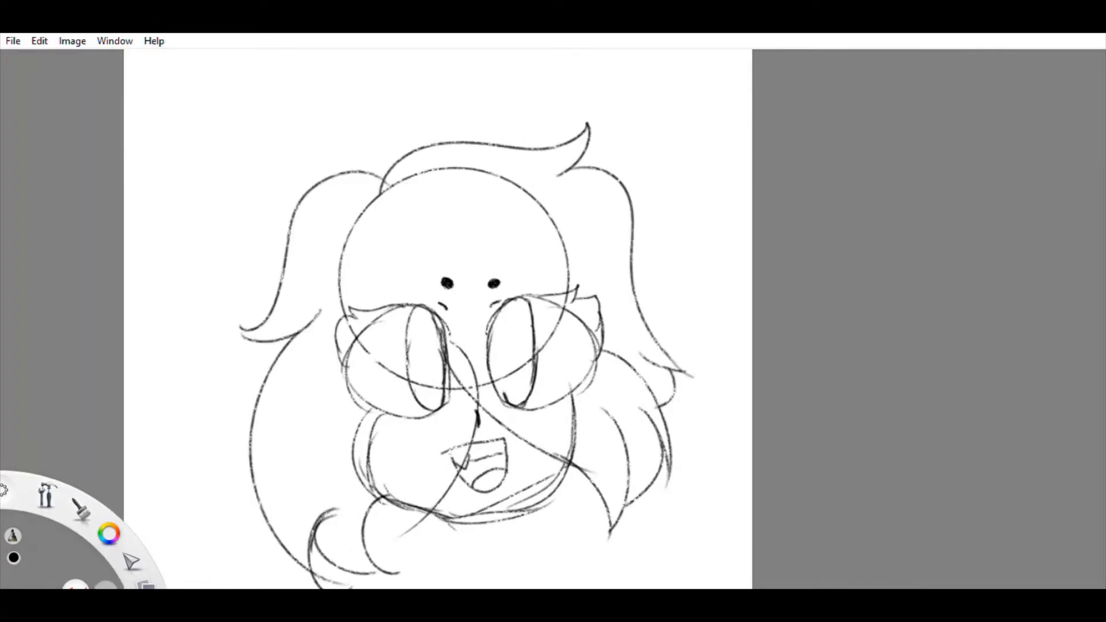
# Step: Undo the hair outline over the head and down the sides, keeping the lower right locks
pyautogui.hotkey('ctrl', 'z')
pyautogui.hotkey('ctrl', 'z')
pyautogui.hotkey('ctrl', 'z')
pyautogui.hotkey('ctrl', 'z')
pyautogui.hotkey('ctrl', 'z')
pyautogui.hotkey('ctrl', 'z')
pyautogui.hotkey('ctrl', 'z')
# Step: Draw a swept fringe ending in a pointed flick on the right, plus layered left locks down to the chin
pyautogui.moveTo(395, 182)
pyautogui.mouseDown()
pyautogui.moveTo(585, 220)
pyautogui.moveTo(633, 397)
pyautogui.mouseUp()
pyautogui.moveTo(398, 180)
pyautogui.mouseDown()
pyautogui.moveTo(245, 385)
pyautogui.moveTo(293, 383)
pyautogui.mouseUp()
pyautogui.moveTo(288, 387); pyautogui.dragTo(341, 546)
pyautogui.moveTo(318, 499); pyautogui.dragTo(337, 547)
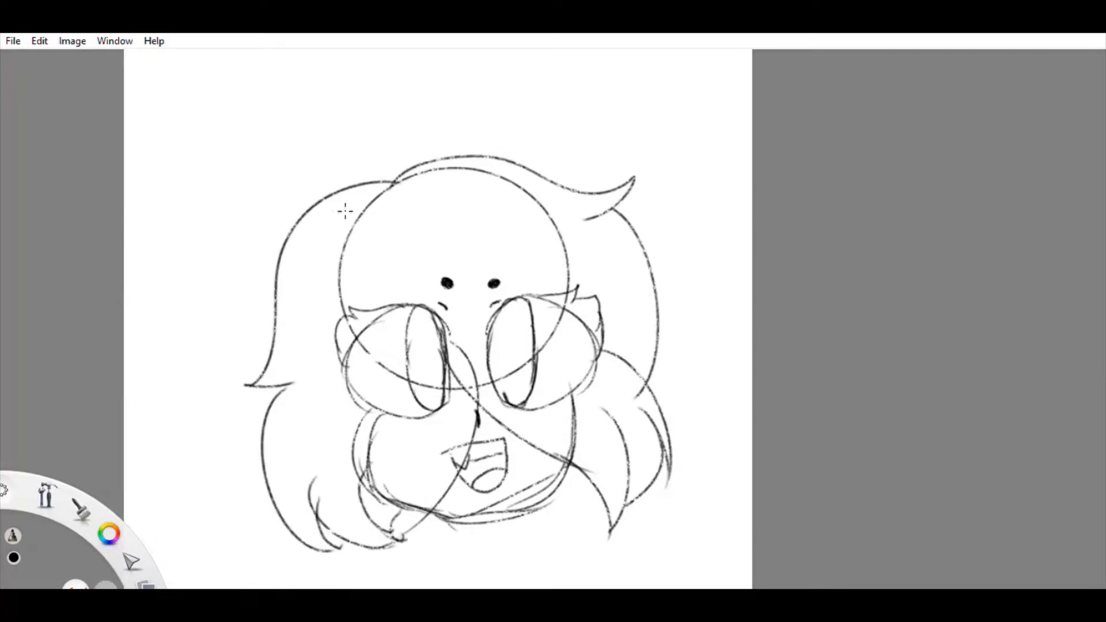
# Step: Try a large outer hair curve sweeping from the top of the head down the left side
pyautogui.moveTo(360, 147)
pyautogui.mouseDown()
pyautogui.moveTo(369, 148)
pyautogui.moveTo(193, 433)
pyautogui.mouseUp()
pyautogui.hotkey('ctrl', 'z')
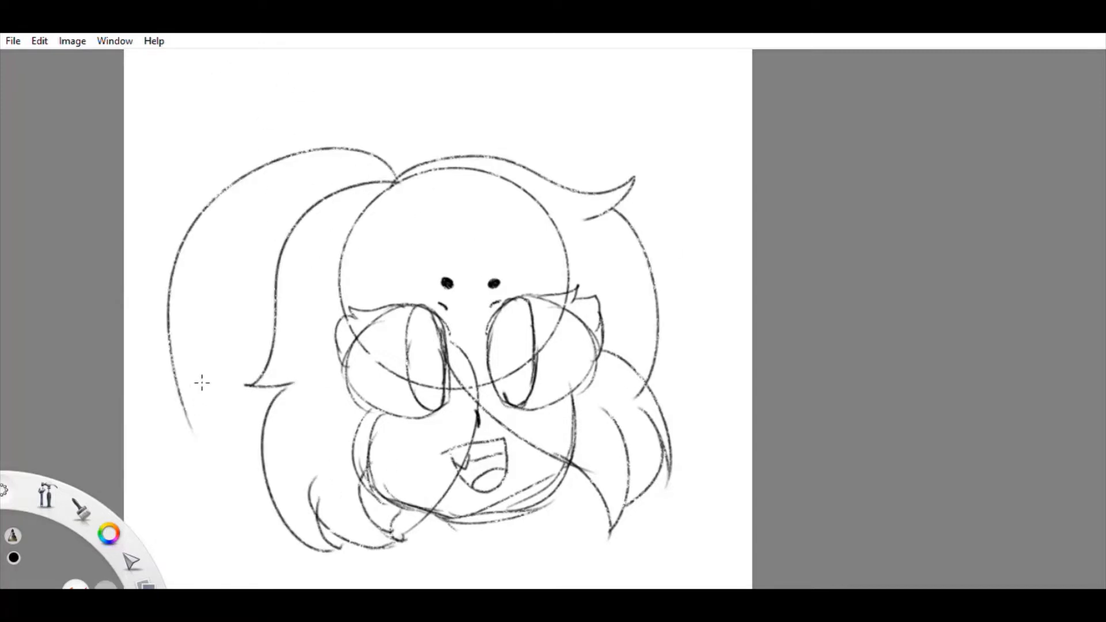
pyautogui.hotkey('ctrl', 'z')
pyautogui.hotkey('ctrl', 'z')
pyautogui.hotkey('ctrl', 'z')
# Step: Sketch a hair bow with a round knot and two loops where the hair parts on top of the head
pyautogui.scroll(5, 371, 70)
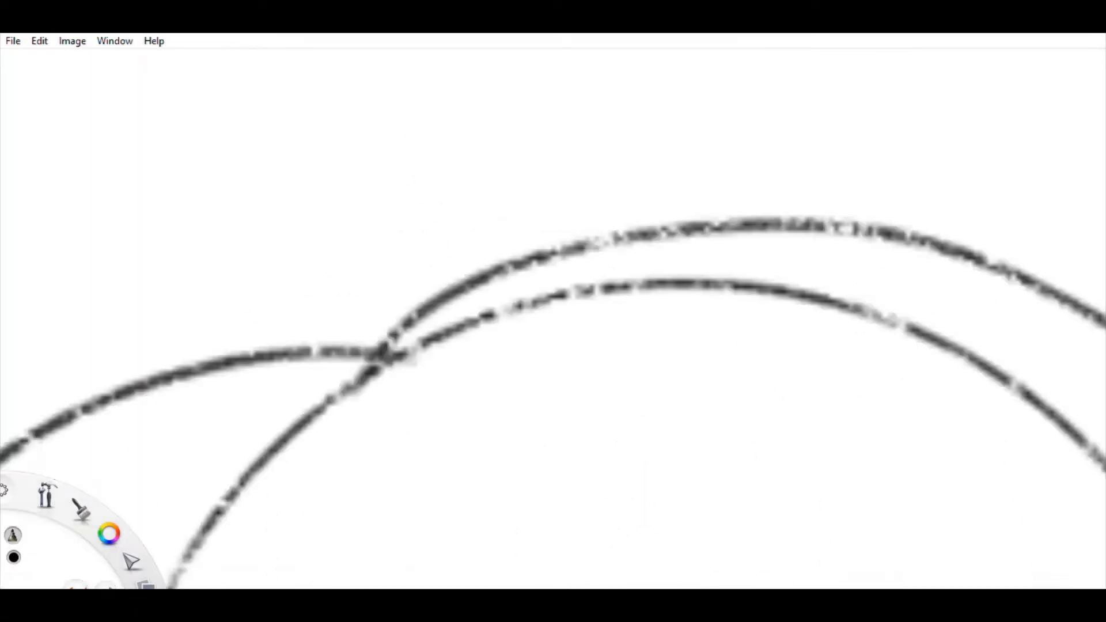
pyautogui.moveTo(377, 335)
pyautogui.mouseDown()
pyautogui.moveTo(605, 184)
pyautogui.moveTo(717, 345)
pyautogui.mouseUp()
pyautogui.scroll(-3, 553, 311)
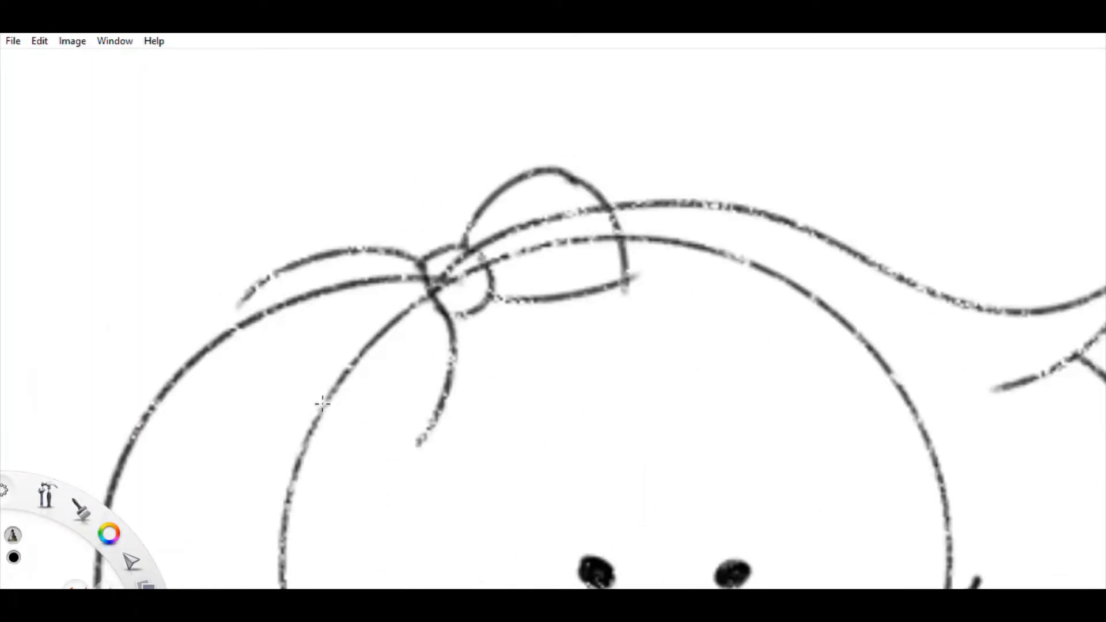
pyautogui.moveTo(426, 271); pyautogui.dragTo(452, 329)
pyautogui.hotkey('ctrl', 'z')
pyautogui.hotkey('ctrl', 'z')
# Step: Try erasing the hair lines that overlap the bow
pyautogui.press('e')
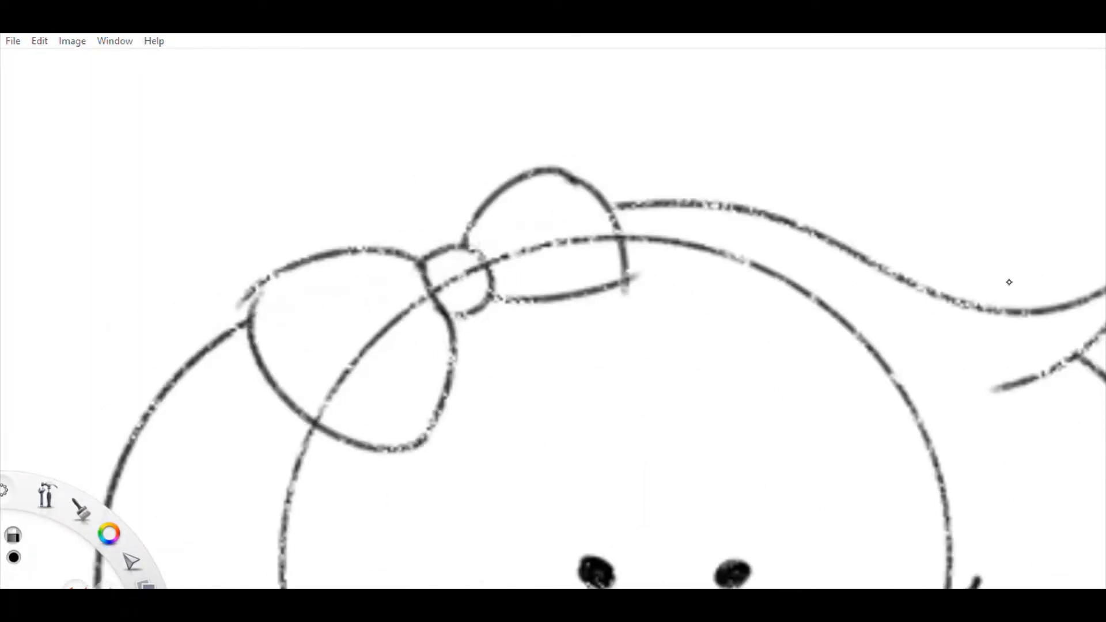
pyautogui.hotkey('ctrl', 'y')
pyautogui.hotkey('ctrl', 'y')
# Step: Draw the outer back hair curving from the bow down the left side to a flicked tip below the cheek
pyautogui.scroll(-3, 408, 517)
pyautogui.moveTo(496, 138)
pyautogui.mouseDown()
pyautogui.moveTo(257, 391)
pyautogui.moveTo(363, 518)
pyautogui.mouseUp()
pyautogui.hotkey('ctrl', 'z')
pyautogui.hotkey('ctrl', 'z')
pyautogui.moveTo(493, 122); pyautogui.dragTo(361, 431)
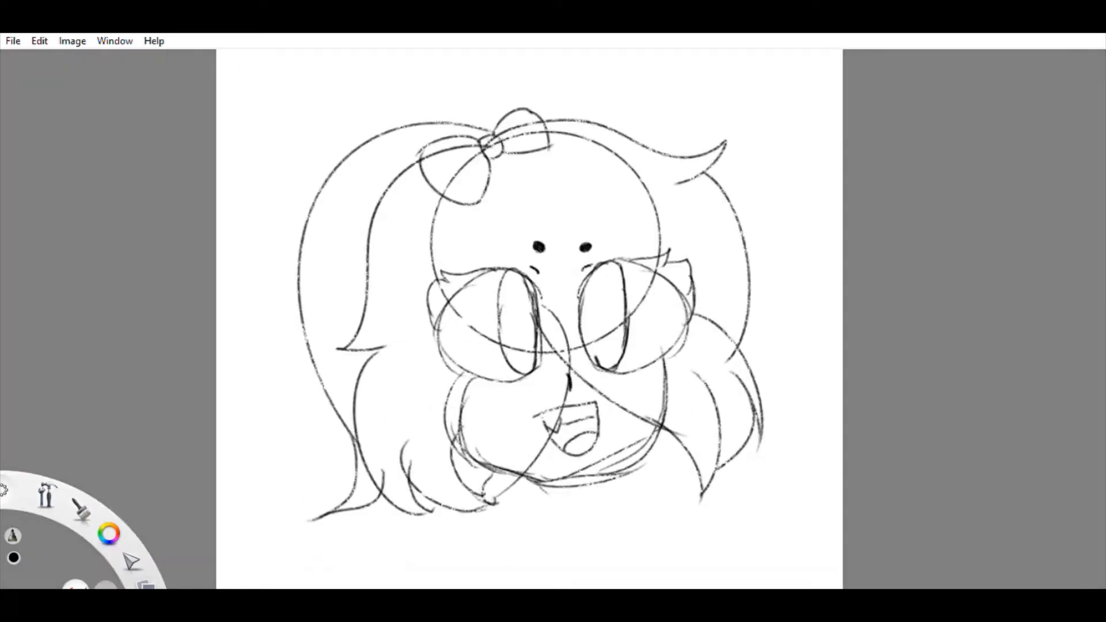
# Step: Try a curved lock rising above the bow
pyautogui.scroll(-2, 1048, 175)
pyautogui.scroll(5, 415, 388)
pyautogui.moveTo(451, 291)
pyautogui.mouseDown()
pyautogui.moveTo(511, 141)
pyautogui.moveTo(579, 113)
pyautogui.mouseUp()
pyautogui.hotkey('ctrl', 'z')
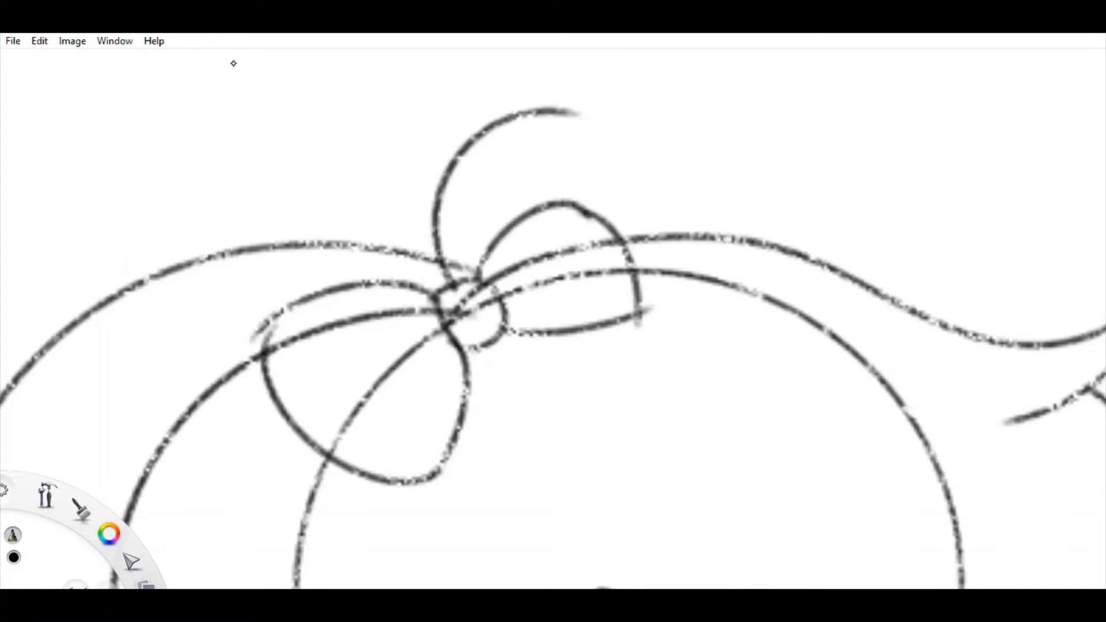
# Step: Draw a small looping lock arching from the bow over the left side hair, with inner strands
pyautogui.scroll(-2, 233, 64)
pyautogui.scroll(-1, 590, 287)
pyautogui.moveTo(403, 275); pyautogui.dragTo(331, 426)
pyautogui.scroll(-3, 426, 344)
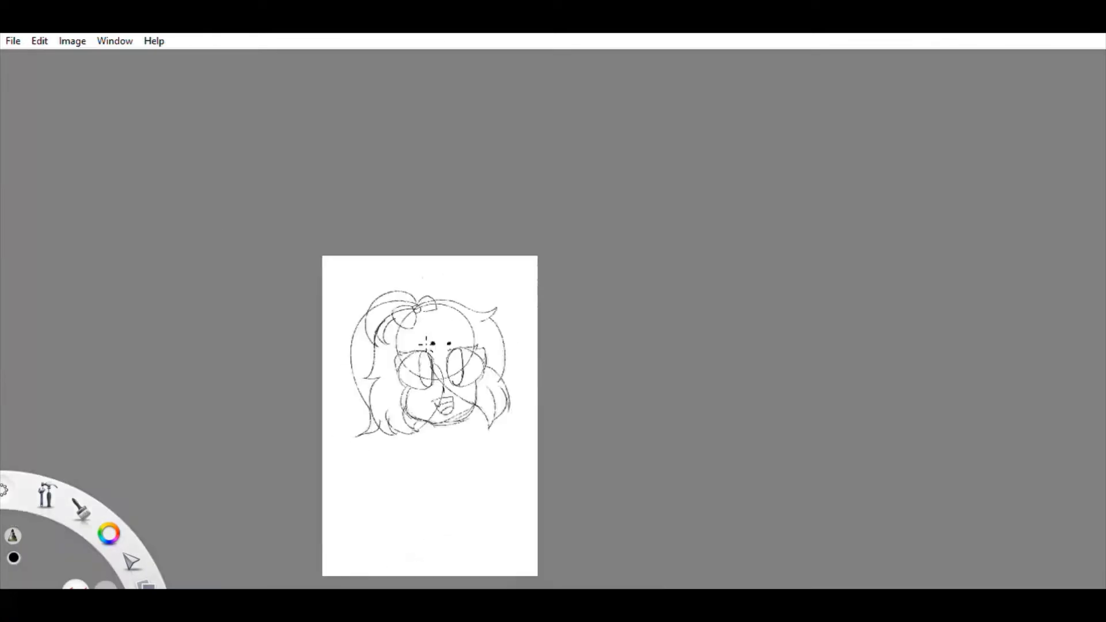
pyautogui.scroll(3, 426, 344)
pyautogui.scroll(1, 217, 294)
pyautogui.moveTo(461, 170)
pyautogui.mouseDown()
pyautogui.moveTo(288, 428)
pyautogui.moveTo(415, 236)
pyautogui.mouseUp()
pyautogui.scroll(-3, 478, 474)
# Step: Sketch the neck below the chin and a sloping shoulder line on each side
pyautogui.scroll(5, 557, 219)
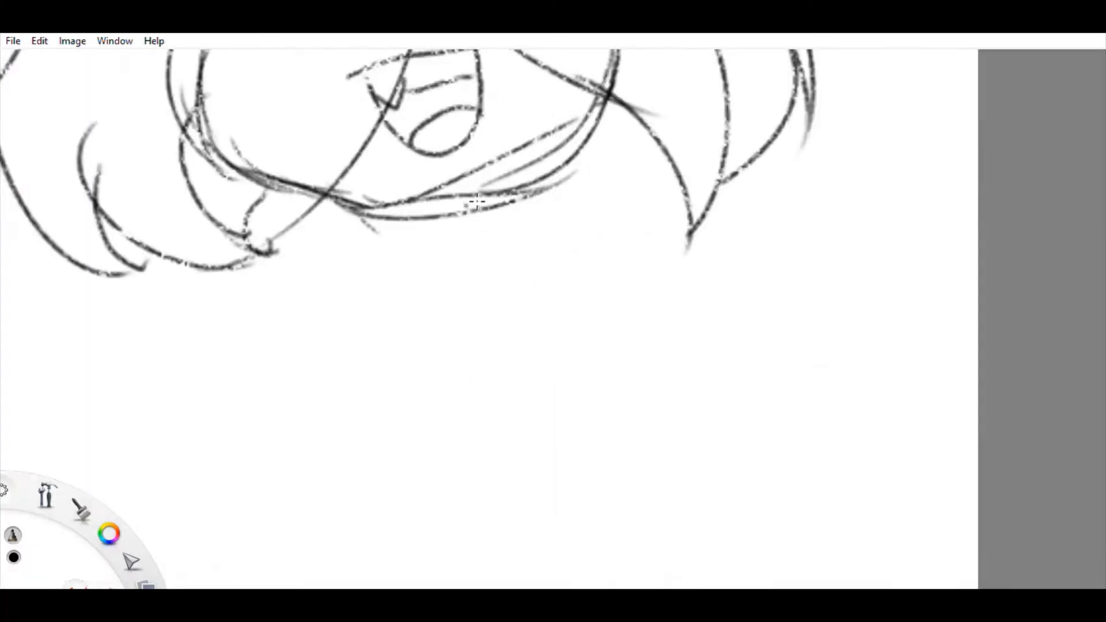
pyautogui.moveTo(452, 193); pyautogui.dragTo(498, 305)
pyautogui.moveTo(345, 213)
pyautogui.mouseDown()
pyautogui.moveTo(304, 301)
pyautogui.moveTo(106, 421)
pyautogui.mouseUp()
pyautogui.moveTo(478, 270); pyautogui.dragTo(732, 406)
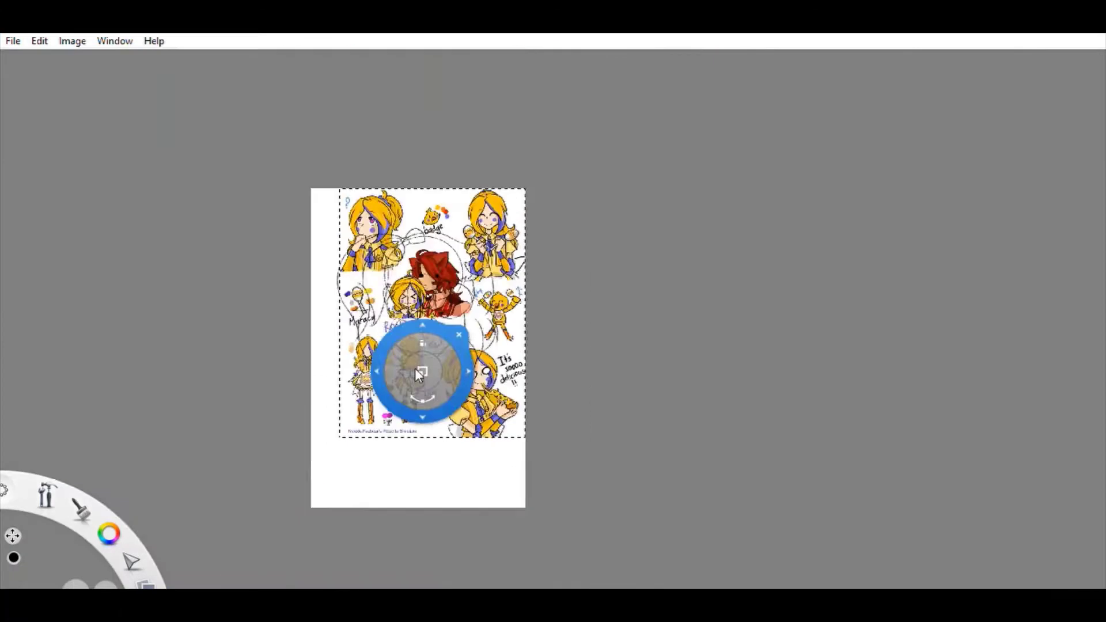
pyautogui.scroll(2, 510, 36)
pyautogui.scroll(3, 886, 120)
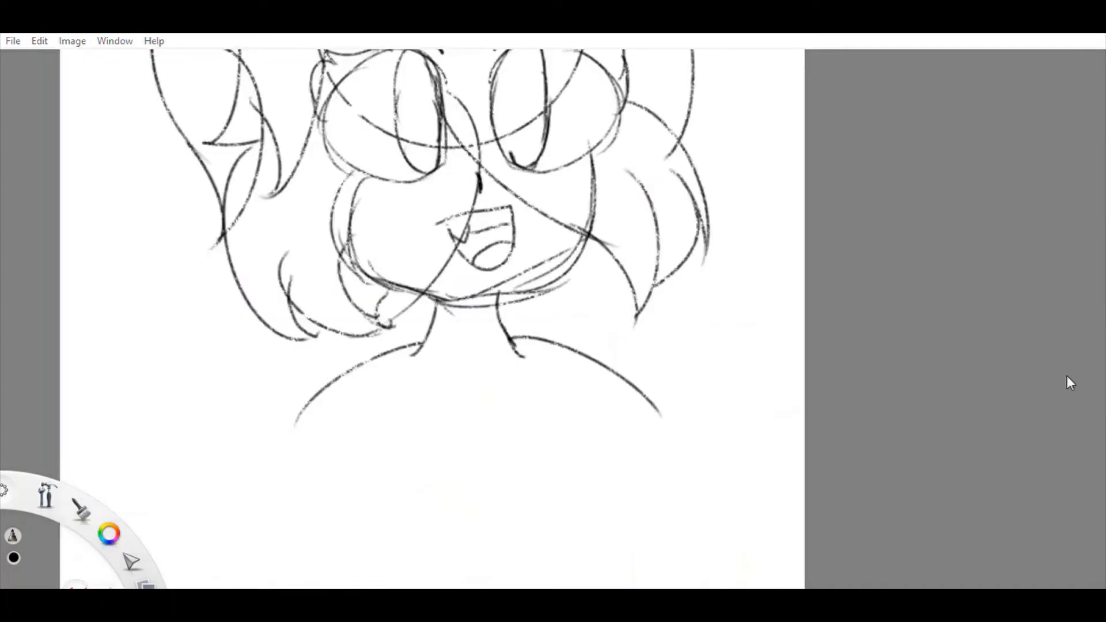
# Step: Undo the neck and shoulder lines, and redraw the neck with wider shoulders curving down on each side
pyautogui.hotkey('ctrl', 'z')
pyautogui.hotkey('ctrl', 'z')
pyautogui.hotkey('ctrl', 'z')
pyautogui.hotkey('ctrl', 'z')
pyautogui.scroll(-3, 457, 353)
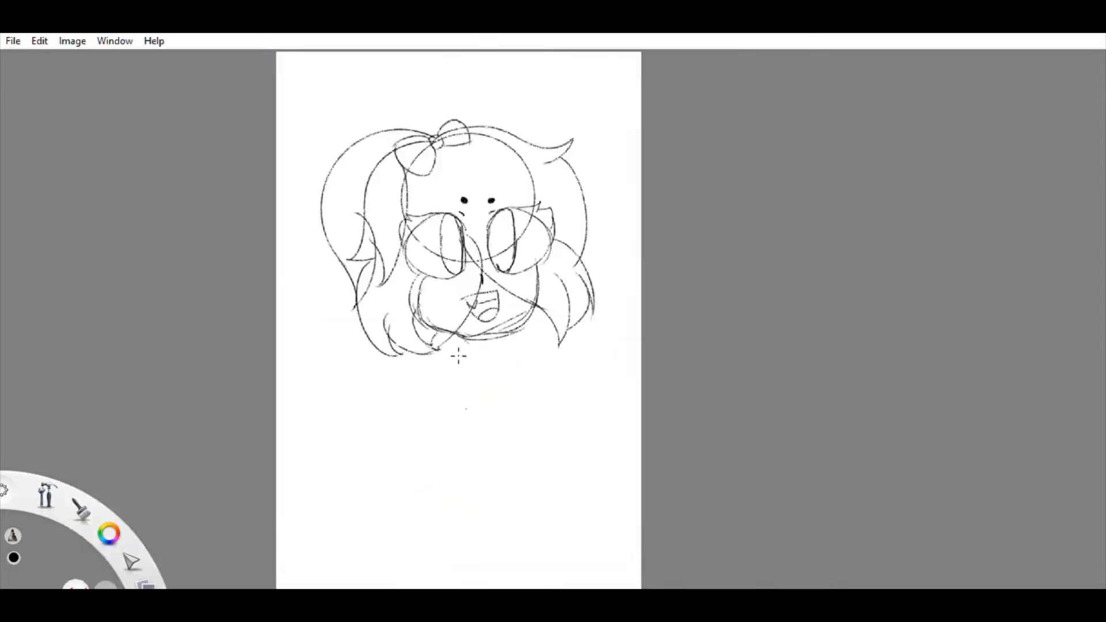
pyautogui.scroll(4, 559, 241)
pyautogui.hotkey('ctrl', 'y')
pyautogui.hotkey('ctrl', 'y')
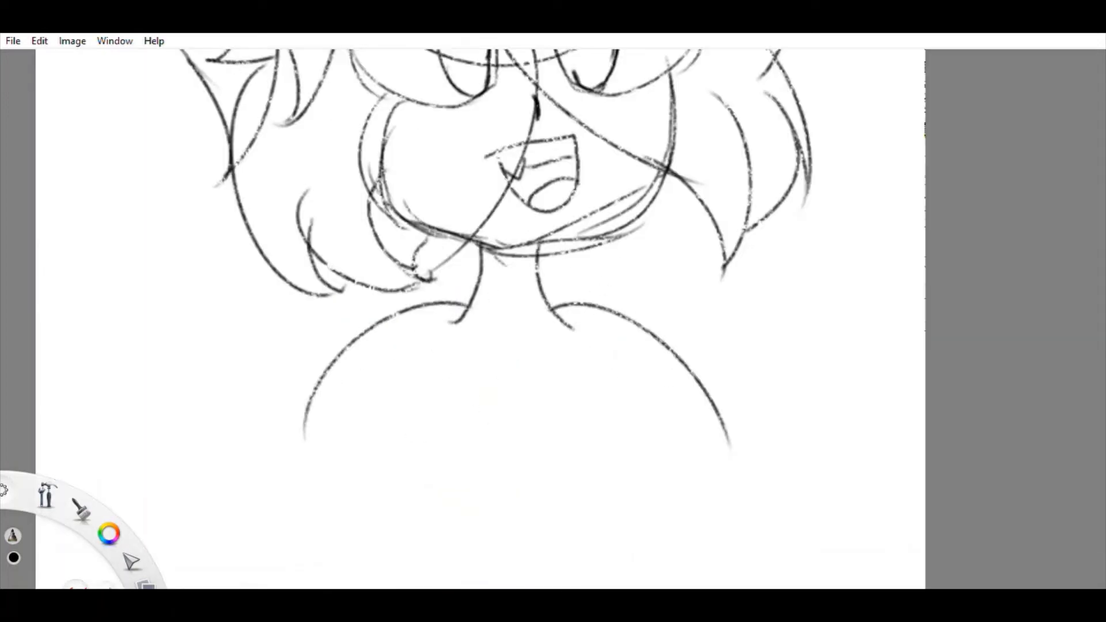
# Step: Undo both shoulder lines and try a slanted collar stroke at the base of the neck
pyautogui.hotkey('ctrl', 'z')
pyautogui.hotkey('ctrl', 'z')
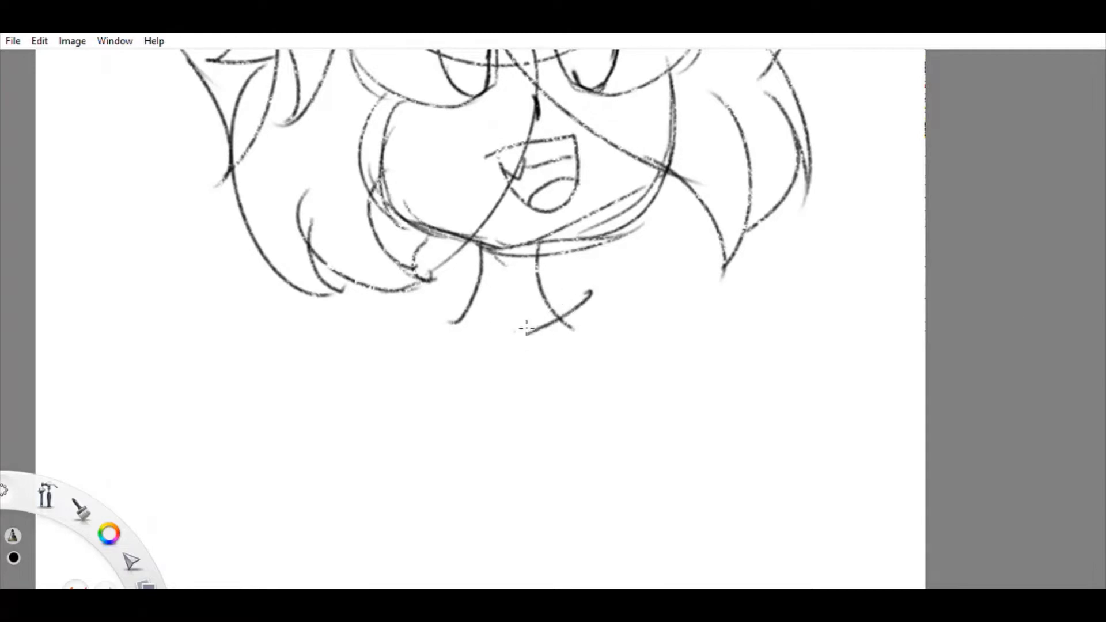
pyautogui.hotkey('ctrl', 'z')
pyautogui.scroll(3, 526, 328)
pyautogui.hotkey('ctrl', 'y')
pyautogui.hotkey('ctrl', 'y')
pyautogui.hotkey('ctrl', 'z')
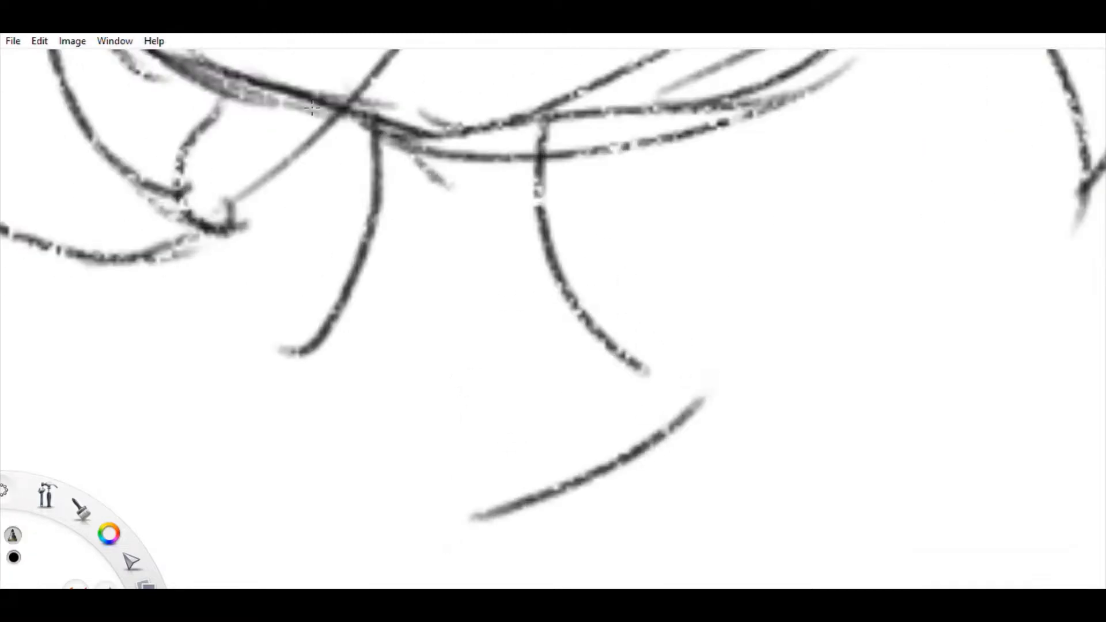
# Step: Draw the collar's two inner edges curving across the neck base to meet in a V
pyautogui.hotkey('ctrl', 'z')
pyautogui.hotkey('ctrl', 'y')
pyautogui.hotkey('ctrl', 'y')
pyautogui.hotkey('ctrl', 'y')
pyautogui.hotkey('ctrl', 'y')
pyautogui.hotkey('ctrl', 'z')
pyautogui.hotkey('ctrl', 'z')
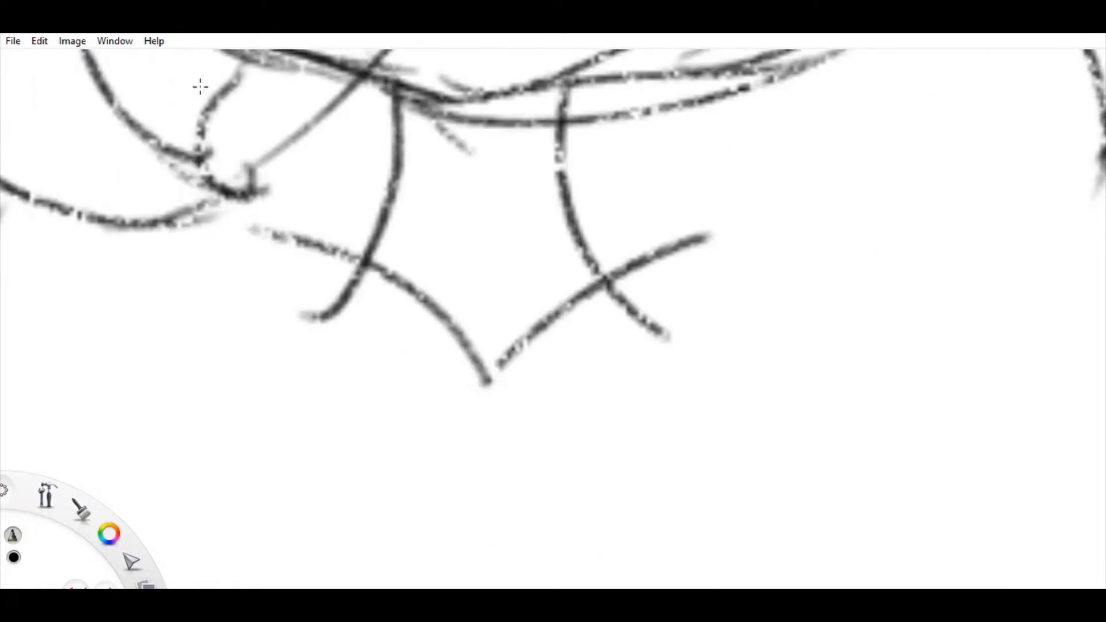
# Step: Complete both collar flaps with pointed lower corners and add a short curved fold on each side of the neck
pyautogui.hotkey('ctrl', 'y')
pyautogui.hotkey('ctrl', 'y')
pyautogui.hotkey('ctrl', 'y')
pyautogui.hotkey('ctrl', 'y')
pyautogui.hotkey('ctrl', 'y')
pyautogui.hotkey('ctrl', 'y')
pyautogui.hotkey('ctrl', 'y')
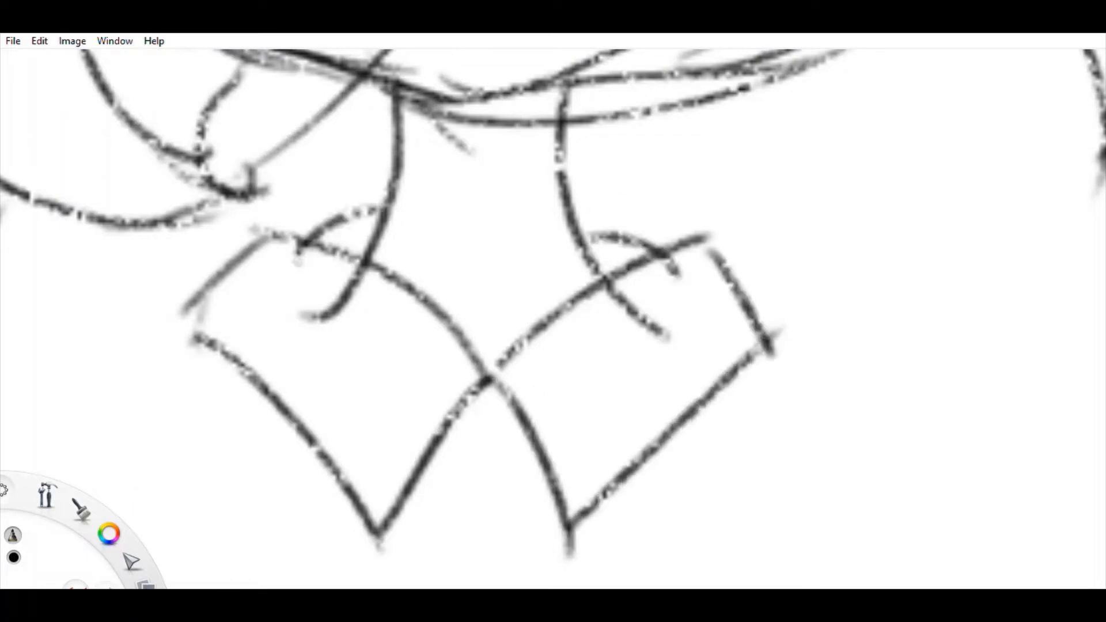
# Step: Draw a rounded bow knot where the two collar flaps meet
pyautogui.scroll(2, 460, 119)
pyautogui.hotkey('ctrl', 'y')
pyautogui.hotkey('ctrl', 'y')
pyautogui.hotkey('ctrl', 'y')
pyautogui.hotkey('ctrl', 'z')
pyautogui.hotkey('ctrl', 'z')
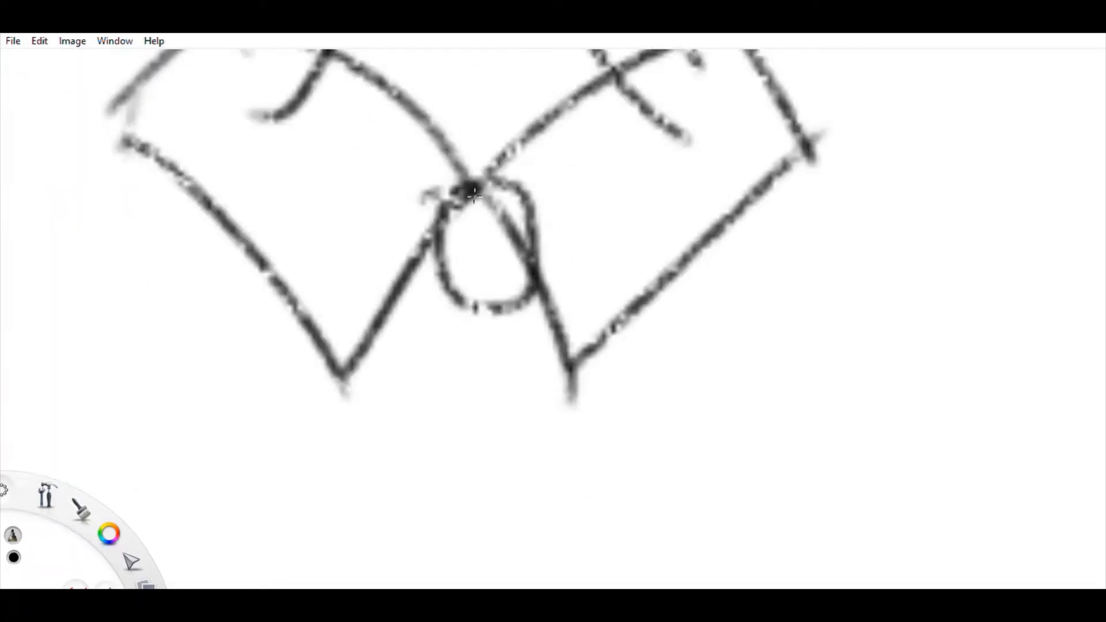
# Step: Draw a drooping bow loop on each side of the collar knot, with short crease lines beside the knot
pyautogui.hotkey('ctrl', 'y')
pyautogui.hotkey('ctrl', 'y')
pyautogui.hotkey('ctrl', 'y')
pyautogui.hotkey('ctrl', 'y')
pyautogui.hotkey('ctrl', 'y')
pyautogui.hotkey('ctrl', 'y')
pyautogui.hotkey('ctrl', 'y')
pyautogui.hotkey('ctrl', 'y')
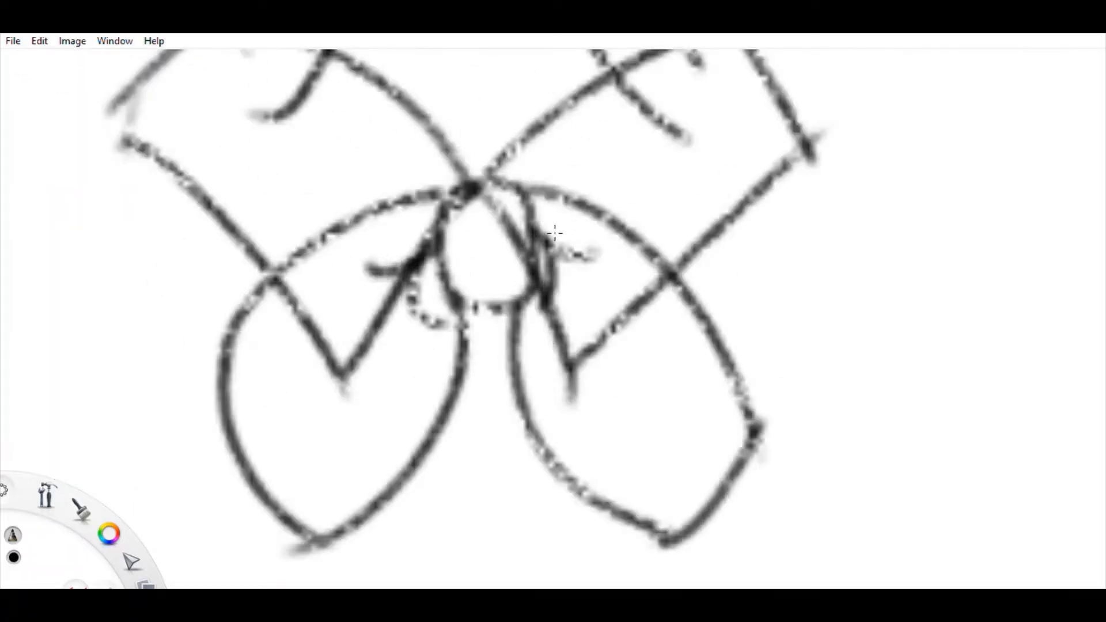
# Step: Draw a rounded strip hanging below the bow knot and add three small ovals down it
pyautogui.scroll(-3, 525, 366)
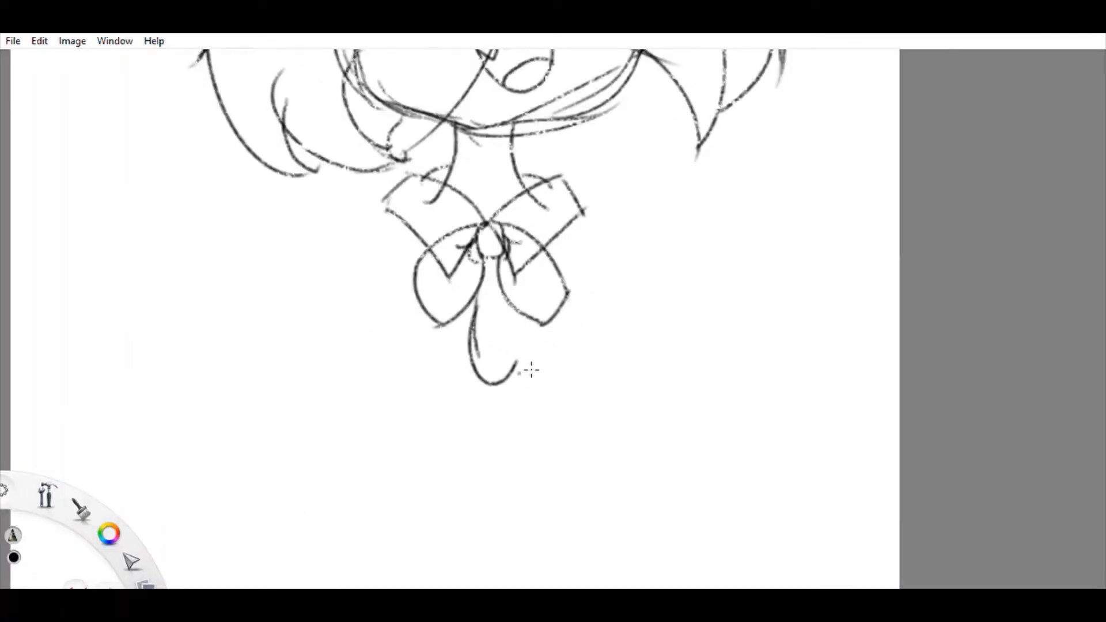
pyautogui.hotkey('ctrl', 'z')
pyautogui.hotkey('ctrl', 'z')
# Step: Draw the open vest's front bands and outer sides, with button dots on one band and buttonhole dashes on the other
pyautogui.moveTo(436, 325); pyautogui.dragTo(467, 533)
pyautogui.moveTo(519, 314); pyautogui.dragTo(657, 412)
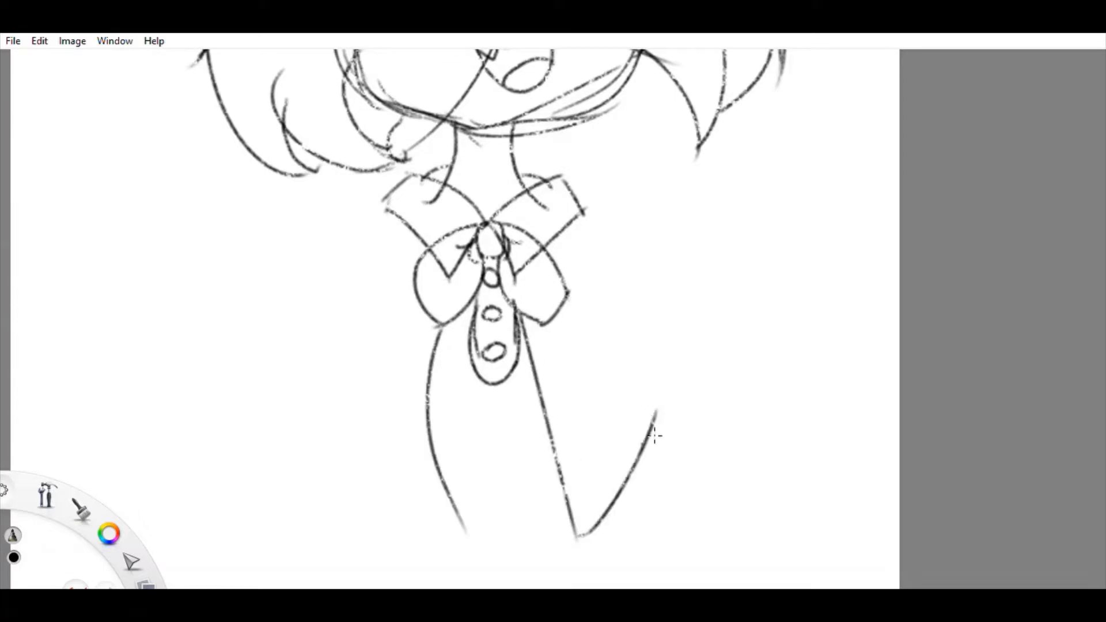
pyautogui.moveTo(464, 526); pyautogui.dragTo(365, 265)
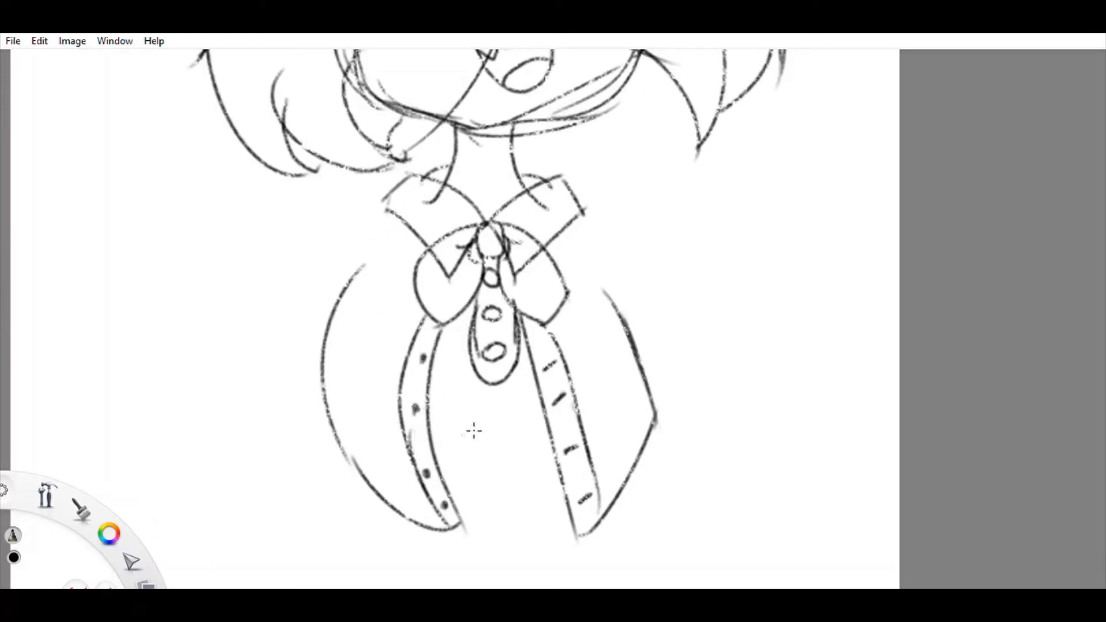
# Step: Draw the shirt's curved hem between the vest bands and the skirt's two flaring sides down to the canvas edge
pyautogui.scroll(-5, 442, 427)
pyautogui.scroll(4, 577, 465)
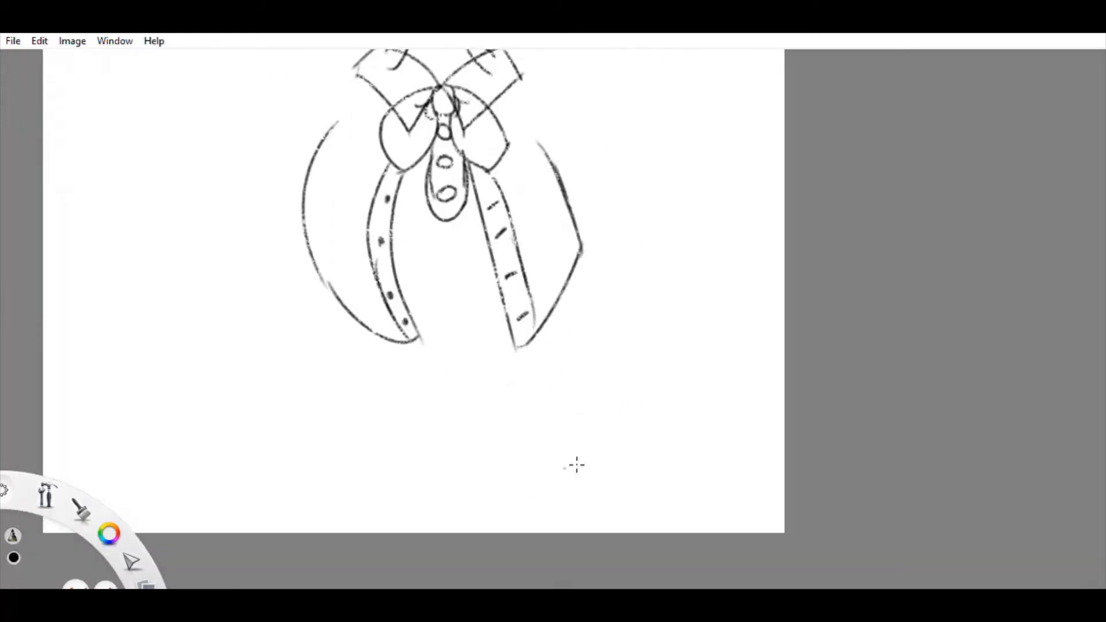
pyautogui.moveTo(416, 341)
pyautogui.mouseDown()
pyautogui.moveTo(588, 410)
pyautogui.moveTo(510, 330)
pyautogui.moveTo(272, 531)
pyautogui.mouseUp()
pyautogui.hotkey('ctrl', 'z')
pyautogui.moveTo(542, 334); pyautogui.dragTo(713, 458)
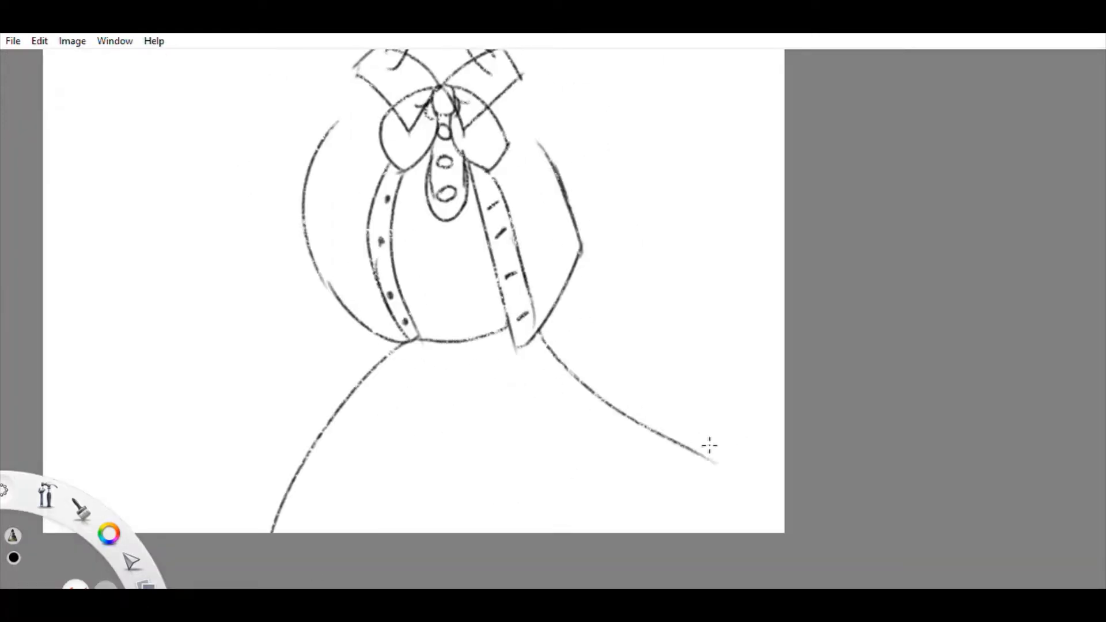
pyautogui.hotkey('ctrl', 'z')
pyautogui.hotkey('ctrl', 'z')
pyautogui.moveTo(541, 334); pyautogui.dragTo(708, 531)
pyautogui.moveTo(551, 316); pyautogui.dragTo(641, 346)
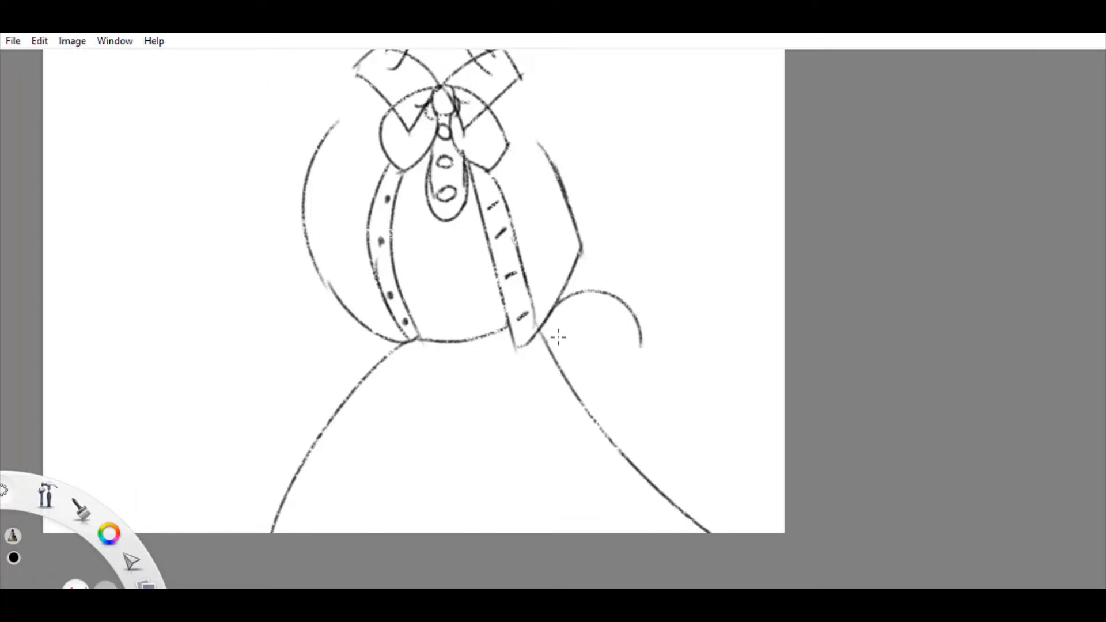
pyautogui.hotkey('ctrl', 'z')
# Step: Add an inner fold along the skirt's left side and a small bow with trailing ribbons at the right waist
pyautogui.moveTo(407, 344); pyautogui.dragTo(356, 532)
pyautogui.moveTo(548, 346); pyautogui.dragTo(691, 514)
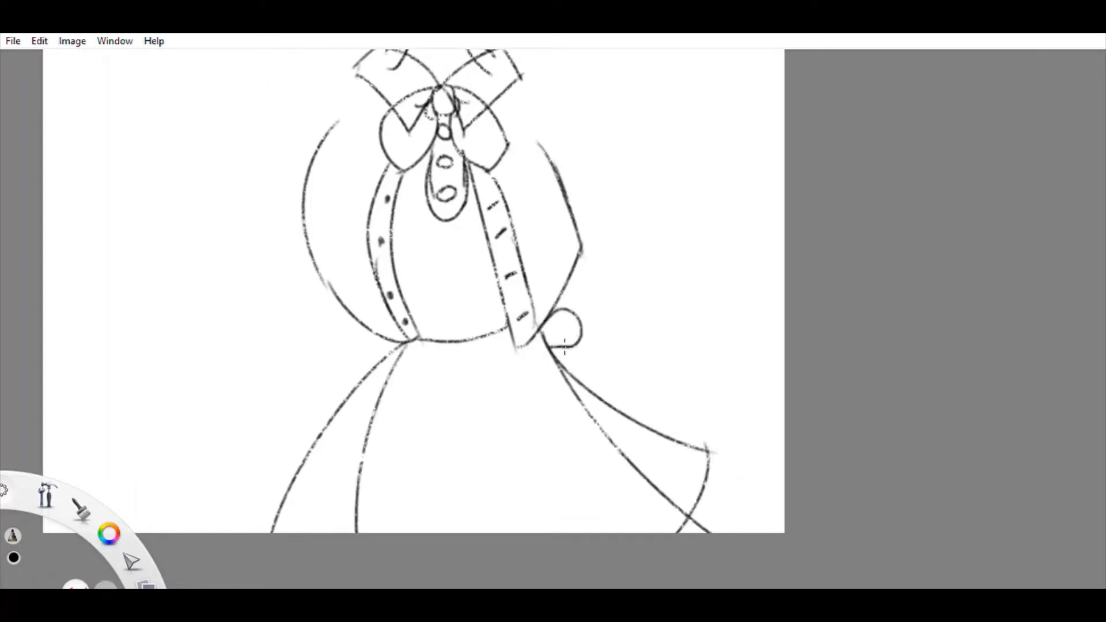
pyautogui.press('e')
pyautogui.scroll(-3, 316, 402)
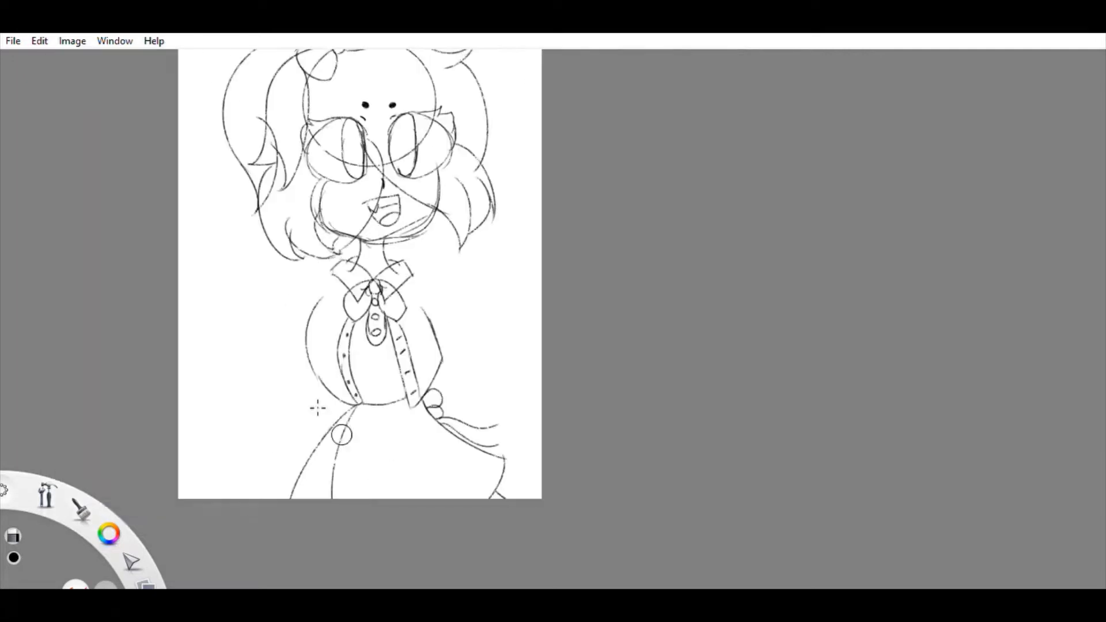
# Step: Draw the outstretched left arm as two long curves from the collar and vest side to the canvas edge
pyautogui.scroll(5, 375, 242)
pyautogui.press('e')
pyautogui.moveTo(455, 493)
pyautogui.mouseDown()
pyautogui.moveTo(415, 128)
pyautogui.moveTo(196, 227)
pyautogui.mouseUp()
pyautogui.moveTo(346, 327); pyautogui.dragTo(235, 383)
pyautogui.moveTo(221, 216); pyautogui.dragTo(126, 256)
pyautogui.hotkey('ctrl', 'z')
pyautogui.scroll(-3, 371, 319)
pyautogui.scroll(3, 370, 319)
pyautogui.hotkey('ctrl', 'z')
pyautogui.hotkey('ctrl', 'z')
pyautogui.hotkey('ctrl', 'z')
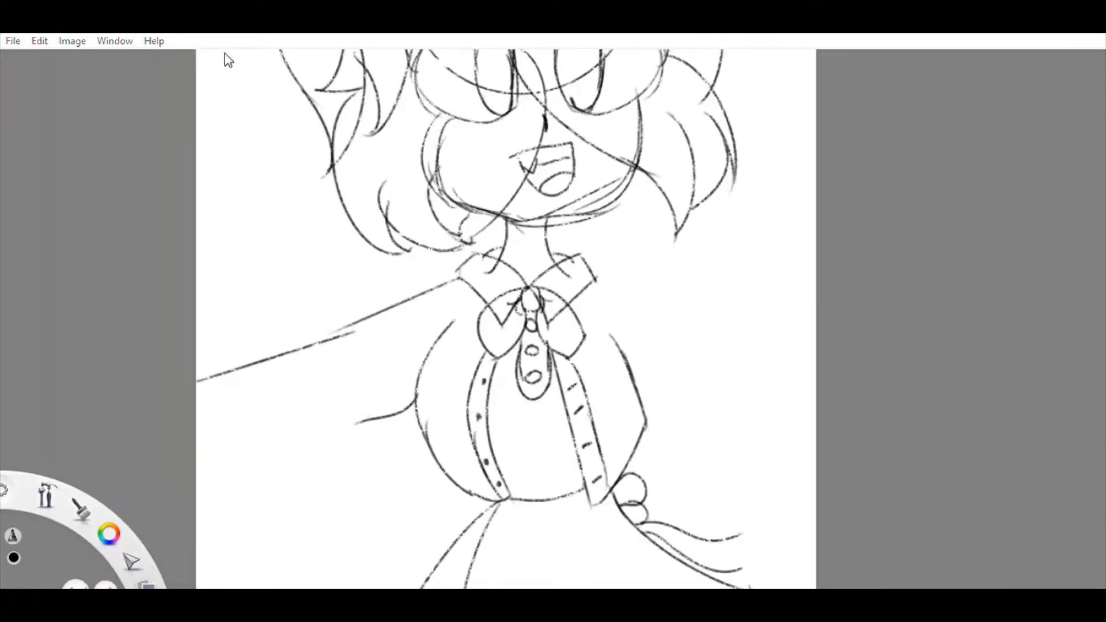
pyautogui.hotkey('ctrl', 'y')
pyautogui.hotkey('ctrl', 'y')
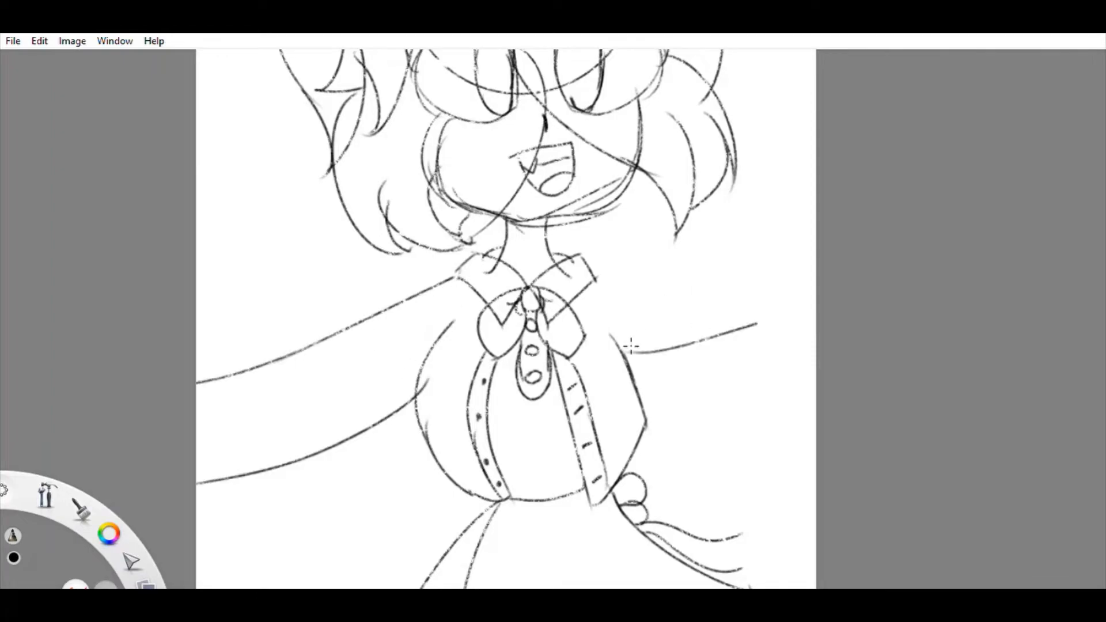
# Step: Draw the outstretched right arm as two curves rising from the collar and vest side to the canvas edge
pyautogui.scroll(1, 691, 378)
pyautogui.moveTo(622, 418); pyautogui.dragTo(391, 496)
pyautogui.hotkey('ctrl', 'z')
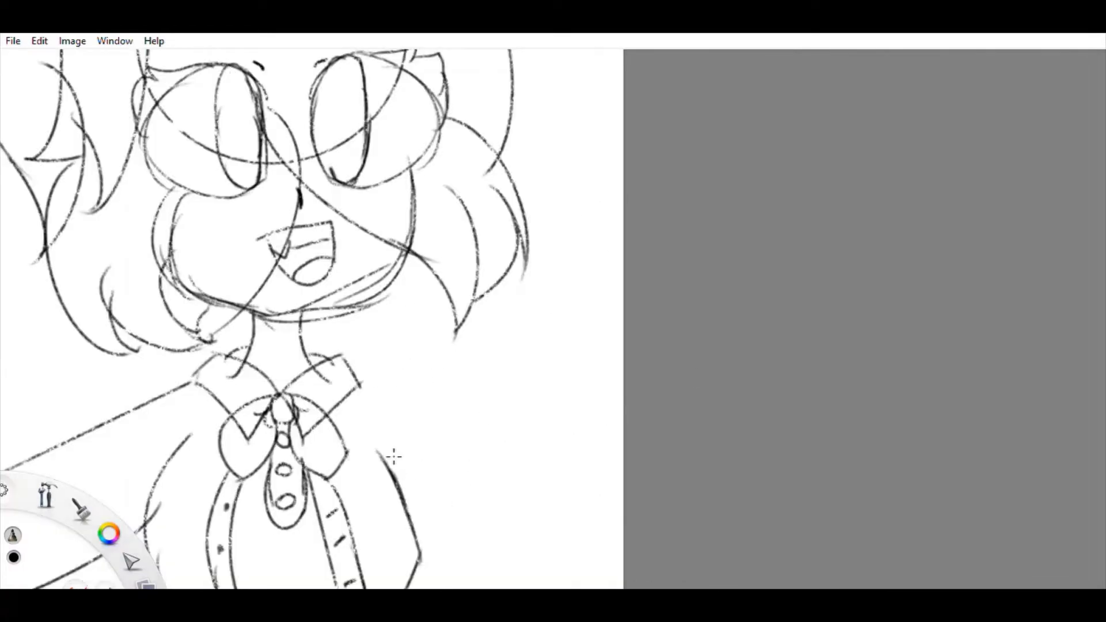
pyautogui.moveTo(623, 294); pyautogui.dragTo(357, 377)
# Step: Erase the vest's rounded left side and redraw it narrowing at the waist with a flared lower corner and hem
pyautogui.scroll(-3, 472, 492)
pyautogui.scroll(4, 369, 565)
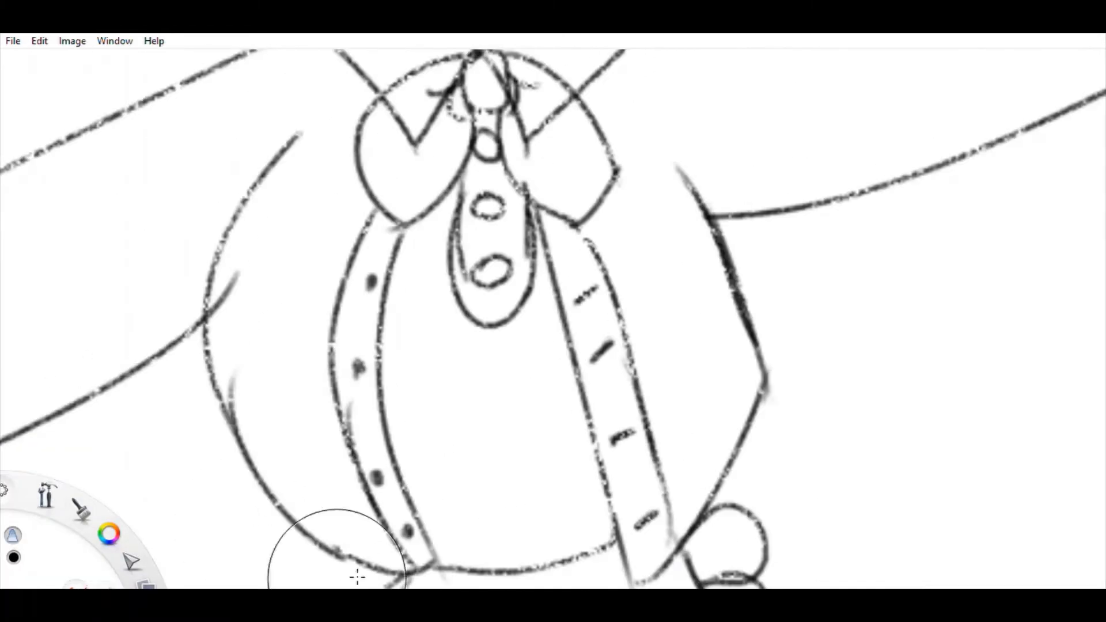
pyautogui.hotkey('ctrl', 'z')
pyautogui.scroll(-2, 227, 447)
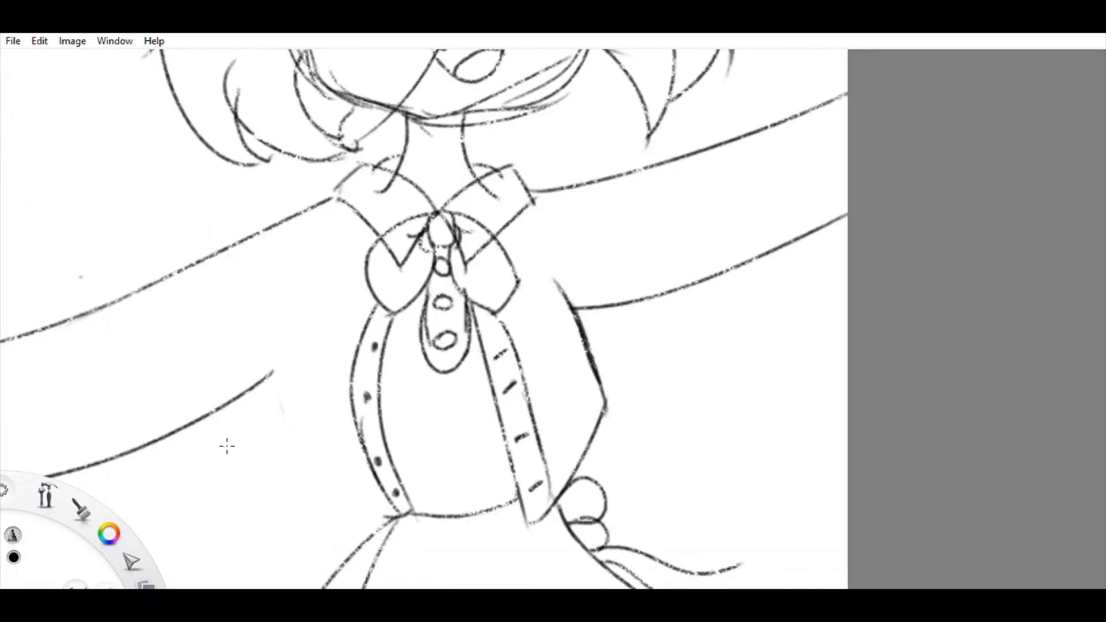
pyautogui.scroll(1, 400, 222)
pyautogui.moveTo(371, 224)
pyautogui.mouseDown()
pyautogui.moveTo(399, 222)
pyautogui.moveTo(490, 538)
pyautogui.mouseUp()
pyautogui.hotkey('ctrl', 'z')
pyautogui.moveTo(381, 232); pyautogui.dragTo(492, 540)
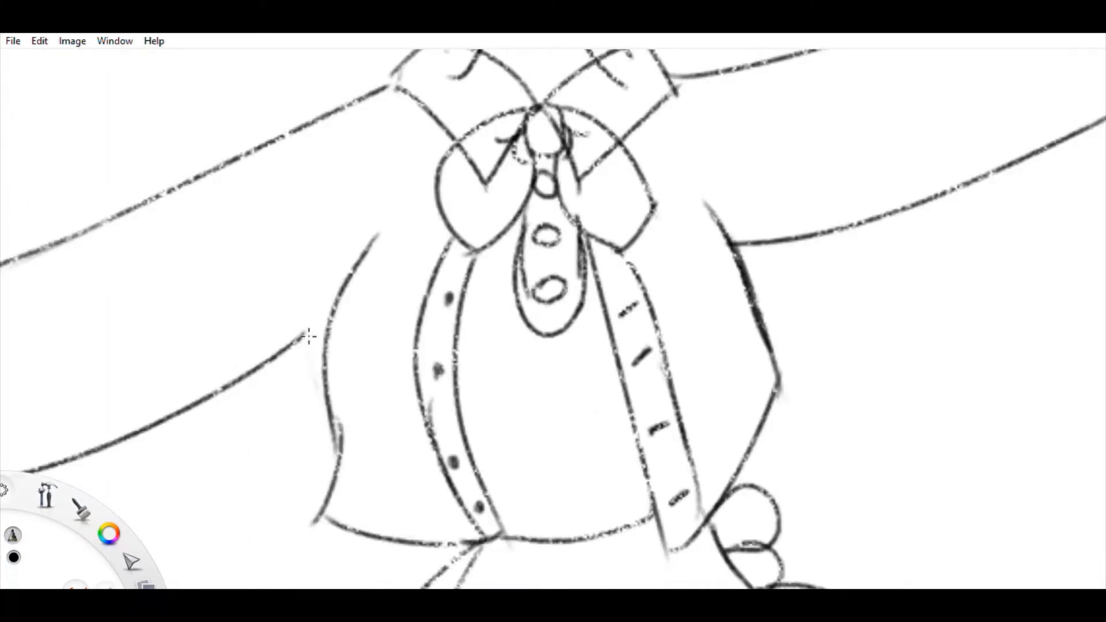
# Step: Erase the waist bow, its ribbons and the skirt's right side, and redraw the inner fold on the skirt's left
pyautogui.scroll(-3, 188, 484)
pyautogui.scroll(2, 322, 299)
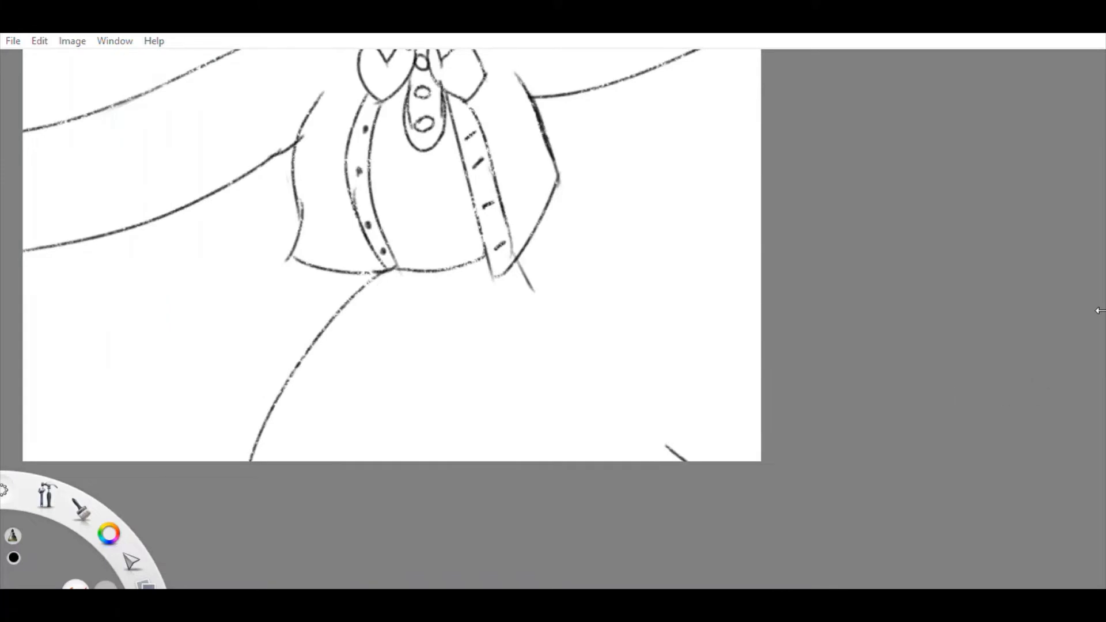
pyautogui.moveTo(385, 276); pyautogui.dragTo(325, 461)
# Step: Clean up the vest's lower right corner and redraw the skirt's right side curving down to the canvas's bottom edge
pyautogui.moveTo(526, 284); pyautogui.dragTo(699, 459)
pyautogui.hotkey('ctrl', 'z')
pyautogui.moveTo(514, 254); pyautogui.dragTo(628, 463)
pyautogui.hotkey('ctrl', 'z')
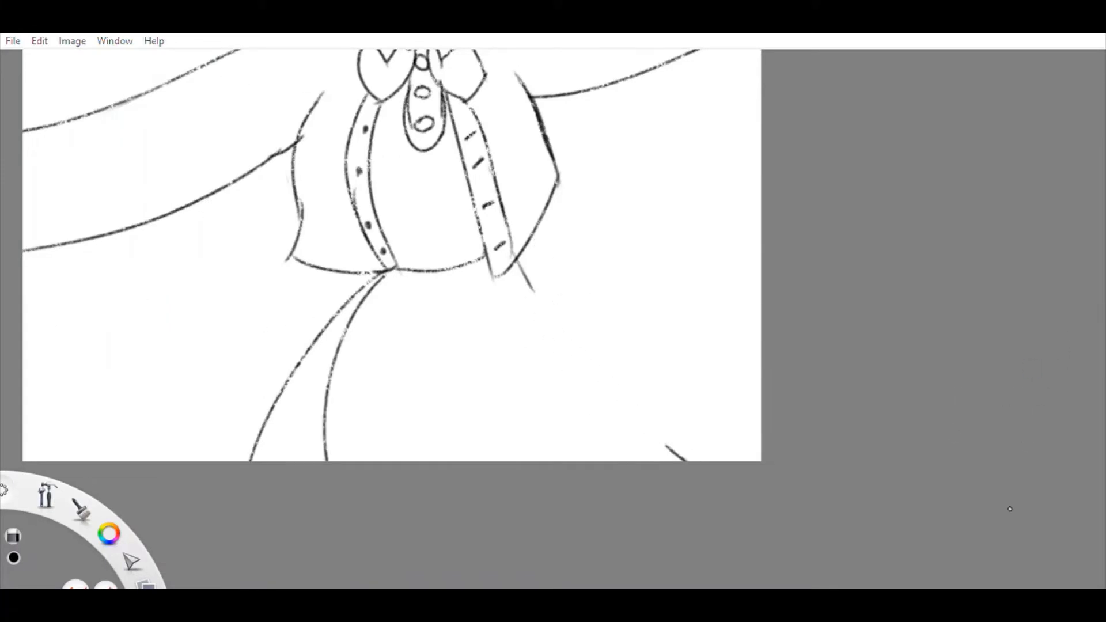
pyautogui.press('e')
pyautogui.moveTo(519, 259)
pyautogui.mouseDown()
pyautogui.moveTo(543, 271)
pyautogui.moveTo(533, 240)
pyautogui.mouseUp()
pyautogui.moveTo(529, 275); pyautogui.dragTo(688, 461)
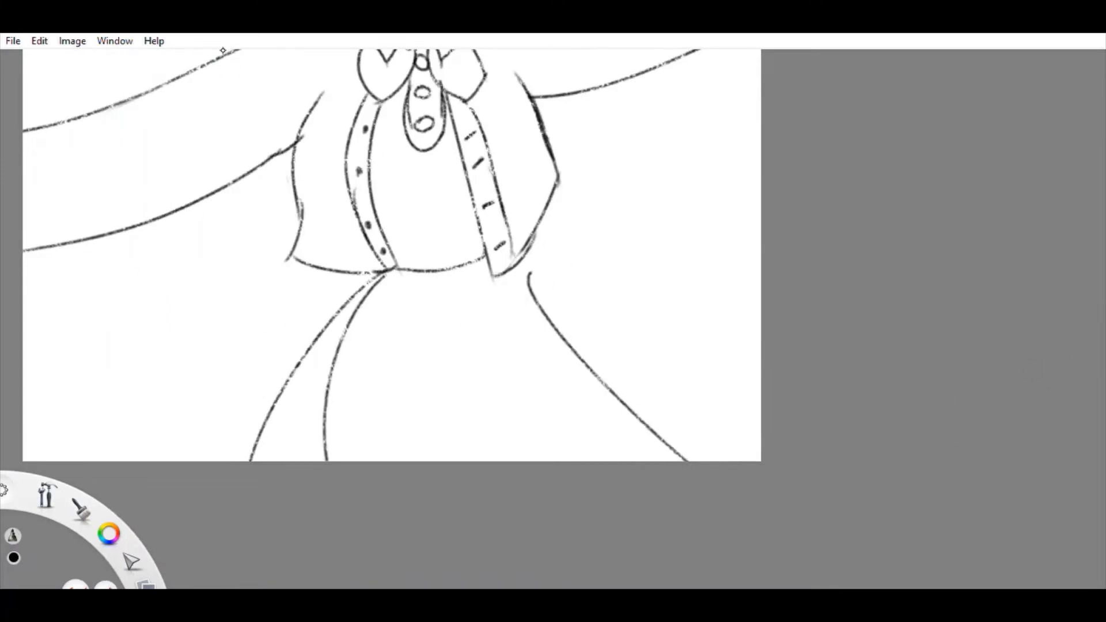
pyautogui.hotkey('ctrl', 'z')
pyautogui.moveTo(527, 248)
pyautogui.mouseDown()
pyautogui.moveTo(556, 248)
pyautogui.moveTo(691, 455)
pyautogui.mouseUp()
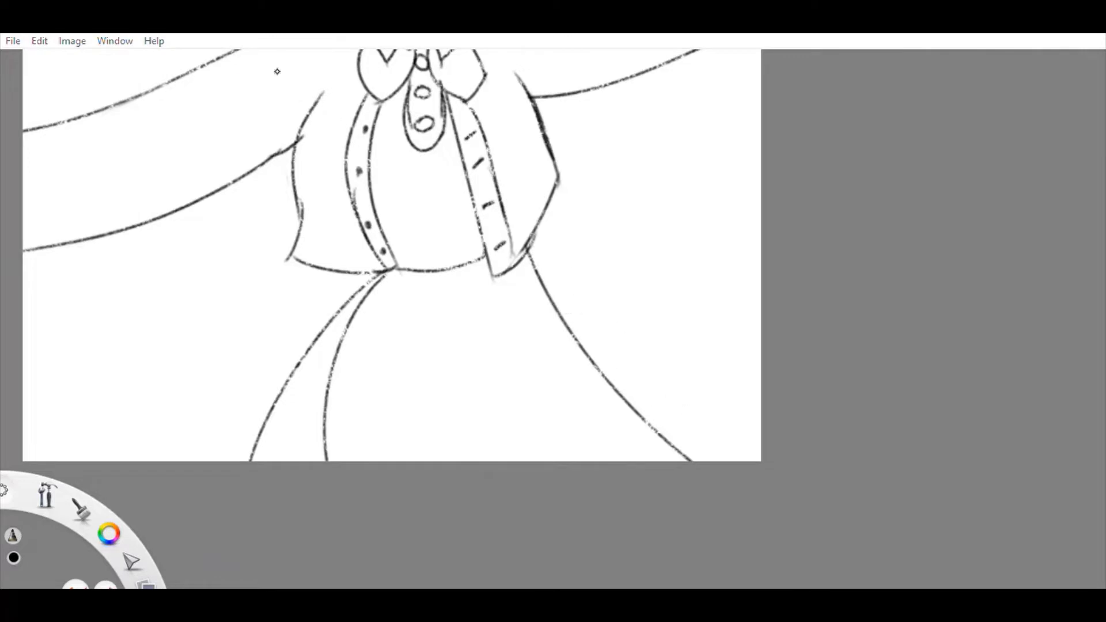
# Step: Draw a small two-looped bow at the right waist with ribbon tails trailing along the skirt
pyautogui.moveTo(535, 230); pyautogui.dragTo(732, 421)
pyautogui.moveTo(553, 265); pyautogui.dragTo(651, 412)
pyautogui.scroll(3, 395, 321)
pyautogui.scroll(2, 496, 403)
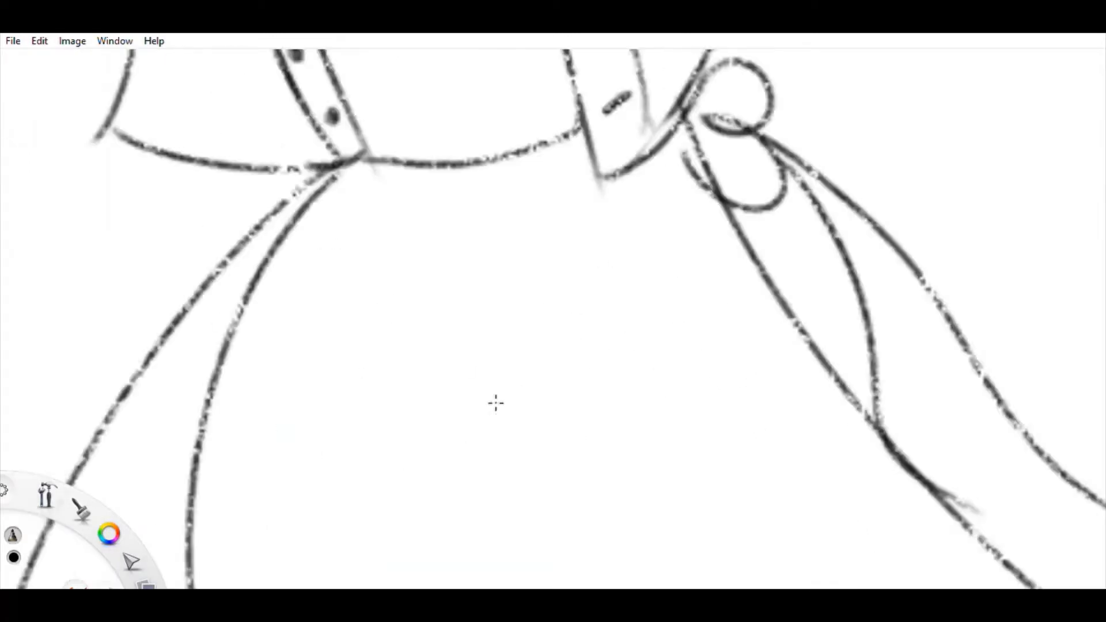
# Step: Try an outlined block letter L on the front of the skirt
pyautogui.scroll(2, 496, 404)
pyautogui.moveTo(317, 234); pyautogui.dragTo(345, 445)
pyautogui.moveTo(383, 214); pyautogui.dragTo(403, 470)
pyautogui.hotkey('ctrl', 'z')
pyautogui.hotkey('ctrl', 'z')
pyautogui.moveTo(351, 179); pyautogui.dragTo(375, 172)
pyautogui.scroll(-2, 110, 352)
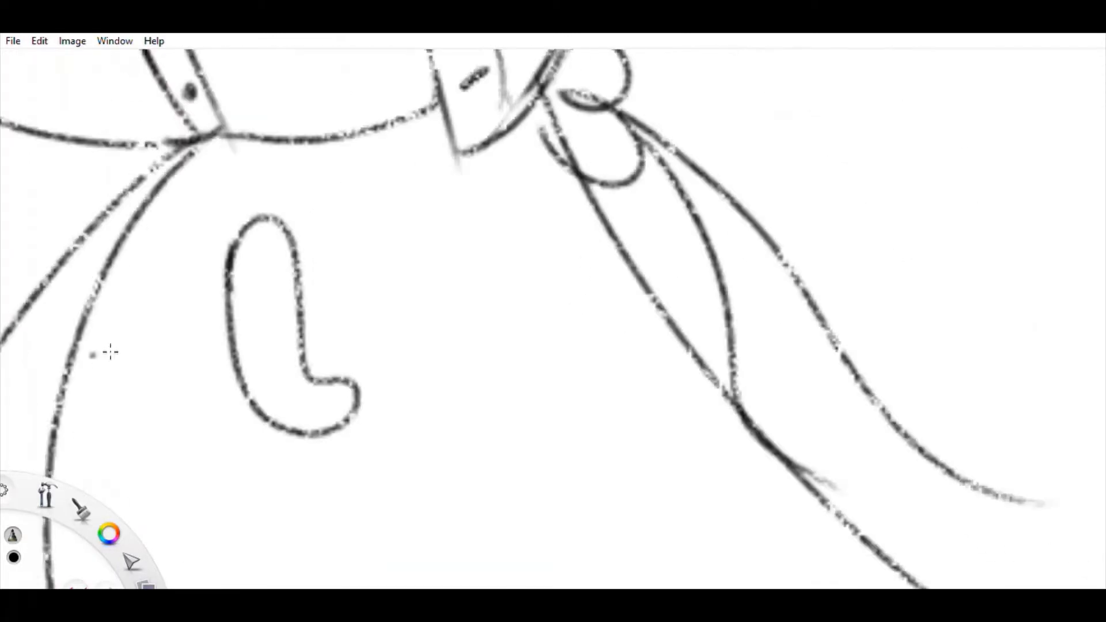
pyautogui.scroll(1, 110, 352)
pyautogui.hotkey('ctrl', 'z')
# Step: Hand-letter LET in single strokes, rising slightly across the upper front of the skirt
pyautogui.moveTo(201, 280); pyautogui.dragTo(295, 406)
pyautogui.moveTo(323, 300); pyautogui.dragTo(412, 377)
pyautogui.moveTo(418, 280); pyautogui.dragTo(470, 366)
pyautogui.moveTo(576, 265); pyautogui.dragTo(502, 346)
pyautogui.hotkey('ctrl', 'z')
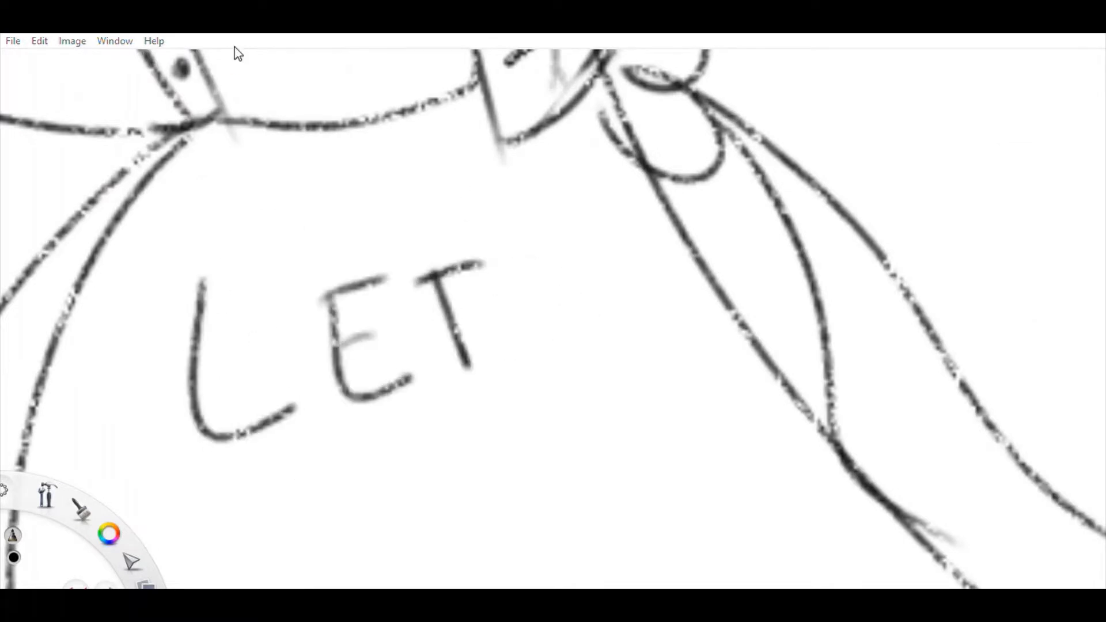
# Step: Add an S to complete LETS and hand-letter ROCK! on a second line below it
pyautogui.scroll(-2, 598, 368)
pyautogui.moveTo(616, 254)
pyautogui.mouseDown()
pyautogui.moveTo(519, 349)
pyautogui.moveTo(515, 419)
pyautogui.mouseUp()
pyautogui.moveTo(501, 346); pyautogui.dragTo(568, 409)
pyautogui.moveTo(611, 331); pyautogui.dragTo(605, 334)
pyautogui.moveTo(712, 314); pyautogui.dragTo(654, 349)
pyautogui.moveTo(697, 290); pyautogui.dragTo(741, 340)
pyautogui.moveTo(717, 312); pyautogui.dragTo(748, 290)
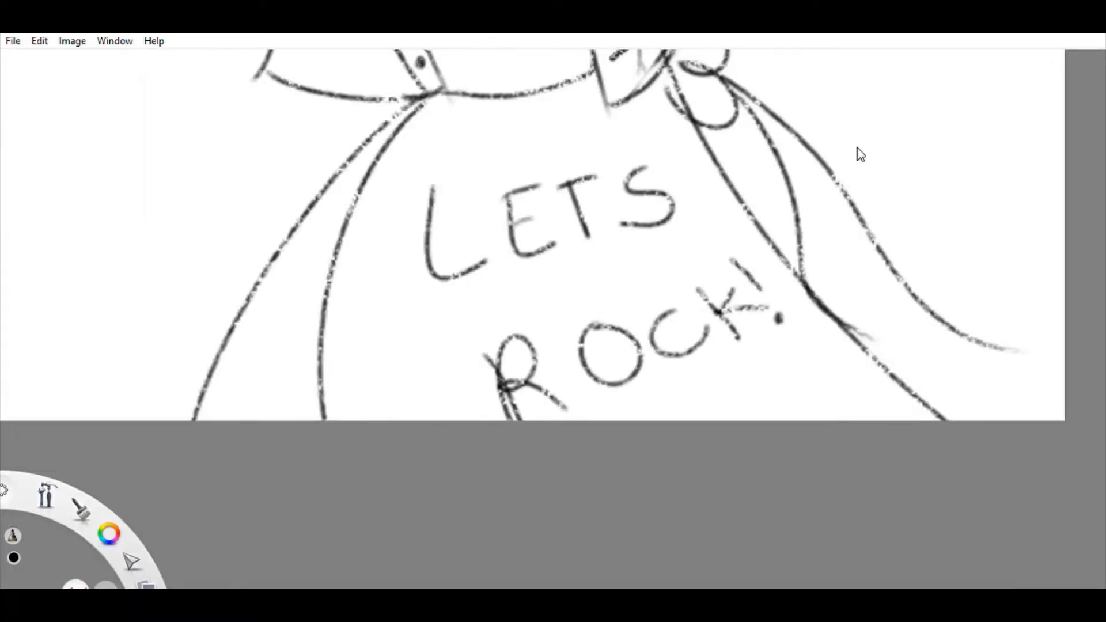
# Step: Try a curved hair strand sweeping from the right cheek under the chin to the collar
pyautogui.scroll(-2, 857, 155)
pyautogui.moveTo(576, 259)
pyautogui.mouseDown()
pyautogui.moveTo(536, 329)
pyautogui.moveTo(323, 501)
pyautogui.mouseUp()
pyautogui.scroll(2, 536, 329)
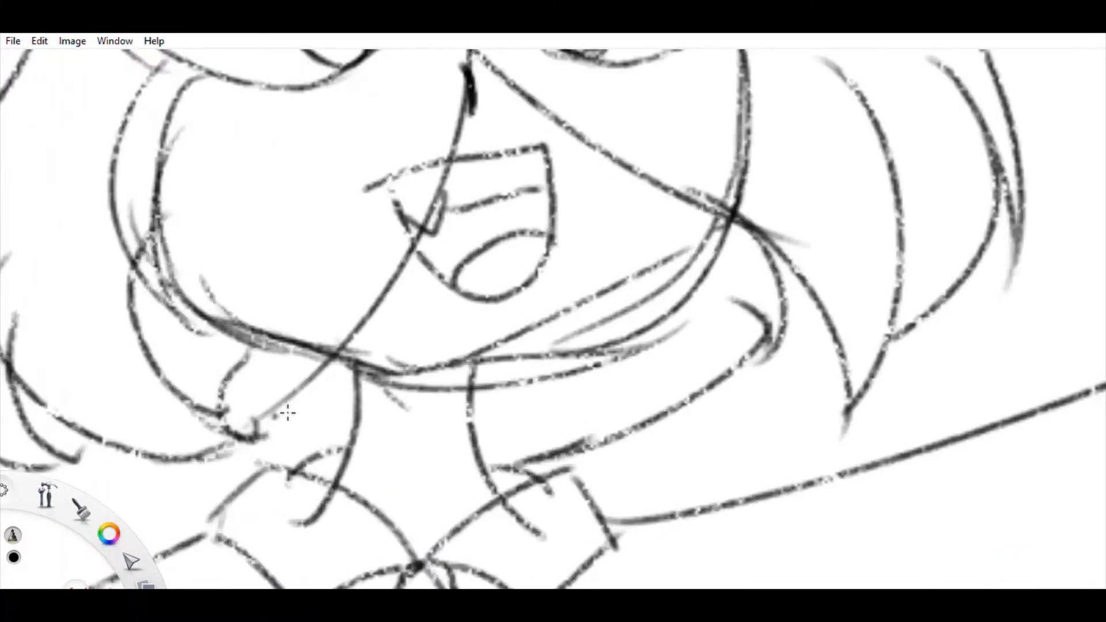
pyautogui.scroll(-2, 288, 413)
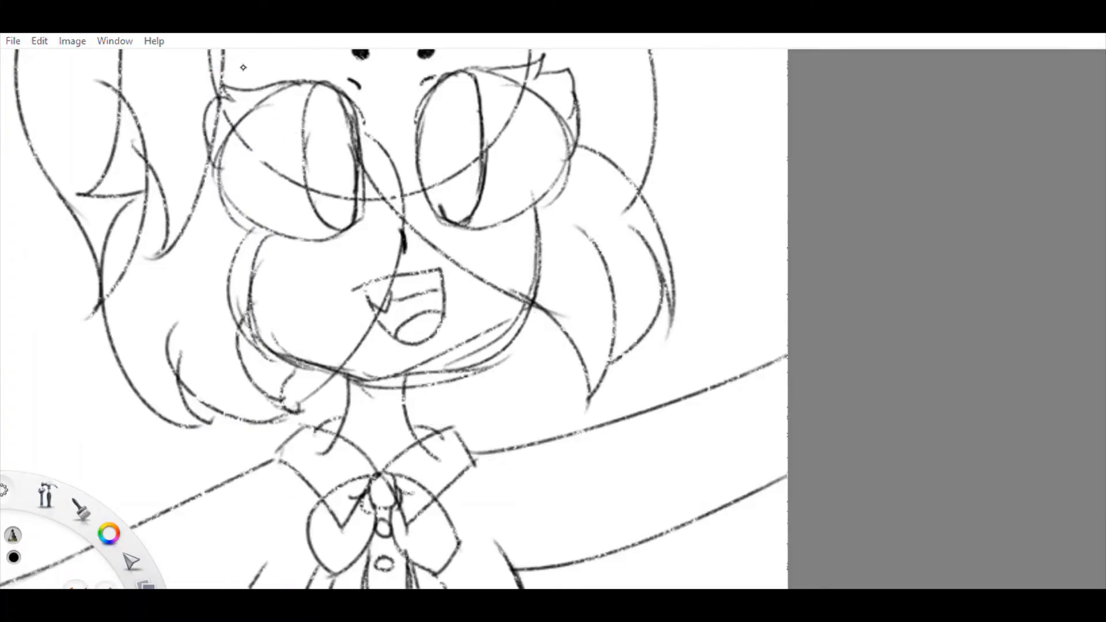
# Step: Try long wavy hair falling from the right cheek over the arm and vest, with flicked ends
pyautogui.moveTo(522, 300)
pyautogui.mouseDown()
pyautogui.moveTo(583, 477)
pyautogui.moveTo(692, 582)
pyautogui.mouseUp()
pyautogui.scroll(-2, 583, 477)
pyautogui.scroll(2, 553, 317)
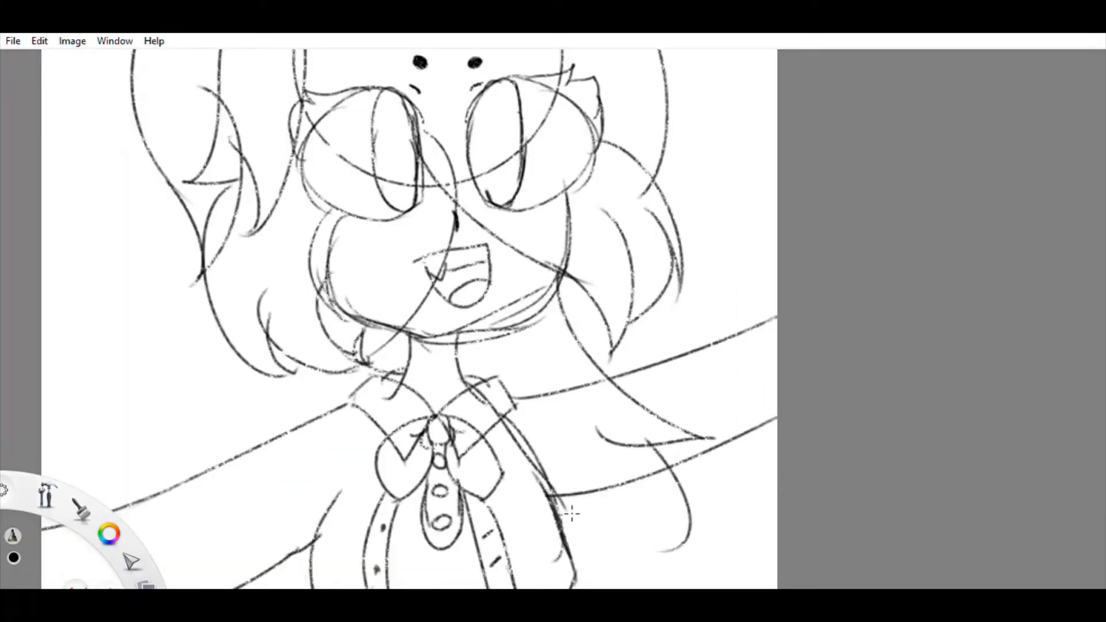
pyautogui.moveTo(572, 514); pyautogui.dragTo(686, 541)
pyautogui.hotkey('ctrl', 'z')
pyautogui.moveTo(502, 446); pyautogui.dragTo(553, 562)
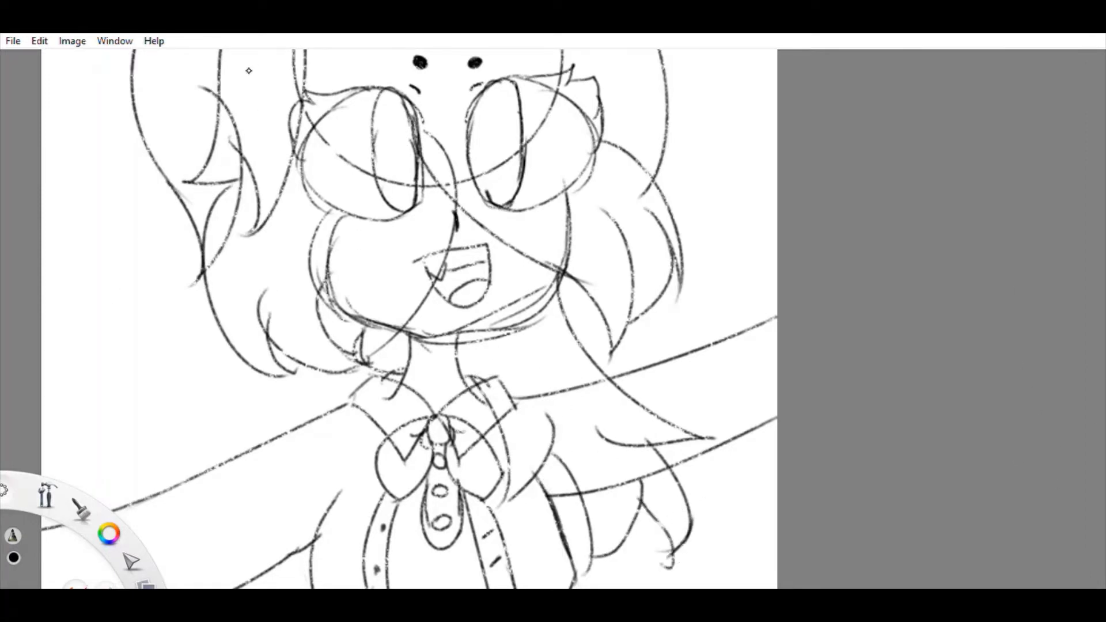
pyautogui.hotkey('ctrl', 'z')
pyautogui.hotkey('ctrl', 'z')
pyautogui.hotkey('ctrl', 'z')
pyautogui.hotkey('ctrl', 'z')
# Step: Try long hair sweeping from the right cheek down over the arm, ending in a pointed outward flick
pyautogui.moveTo(571, 282); pyautogui.dragTo(751, 540)
pyautogui.moveTo(618, 471); pyautogui.dragTo(749, 533)
pyautogui.moveTo(577, 506); pyautogui.dragTo(647, 587)
pyautogui.moveTo(484, 375); pyautogui.dragTo(492, 522)
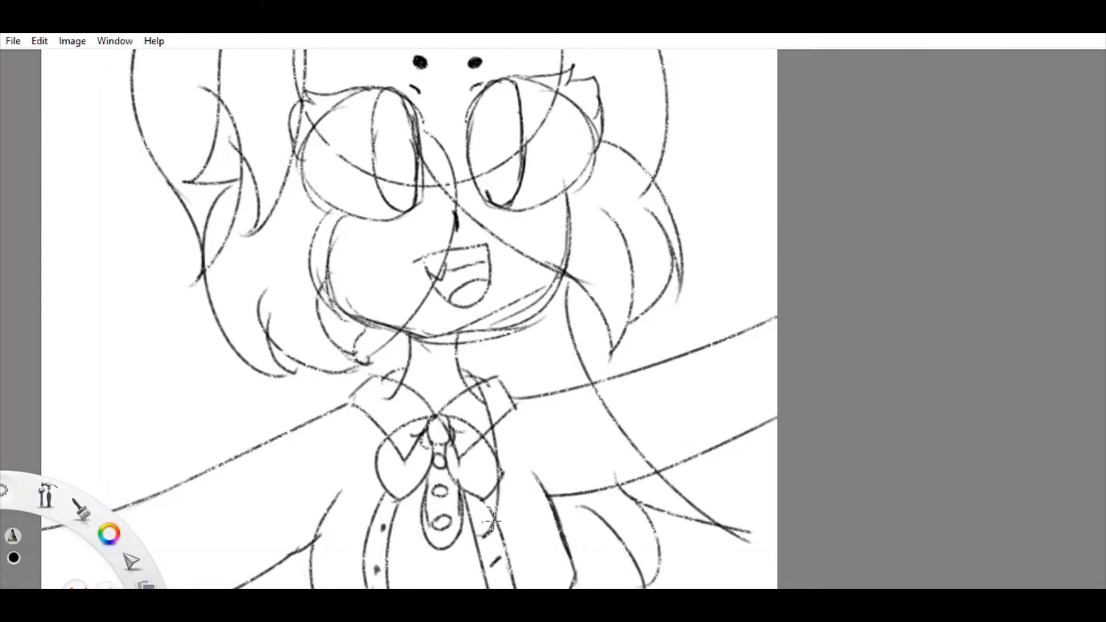
pyautogui.moveTo(599, 478); pyautogui.dragTo(599, 582)
pyautogui.hotkey('ctrl', 'z')
pyautogui.hotkey('ctrl', 'z')
pyautogui.hotkey('ctrl', 'z')
# Step: Try an inner hair edge from the neck over the collar and bow, with wavy locks across the vest
pyautogui.moveTo(455, 352); pyautogui.dragTo(495, 516)
pyautogui.moveTo(542, 432)
pyautogui.mouseDown()
pyautogui.moveTo(507, 502)
pyautogui.moveTo(576, 585)
pyautogui.mouseUp()
pyautogui.moveTo(628, 501); pyautogui.dragTo(651, 585)
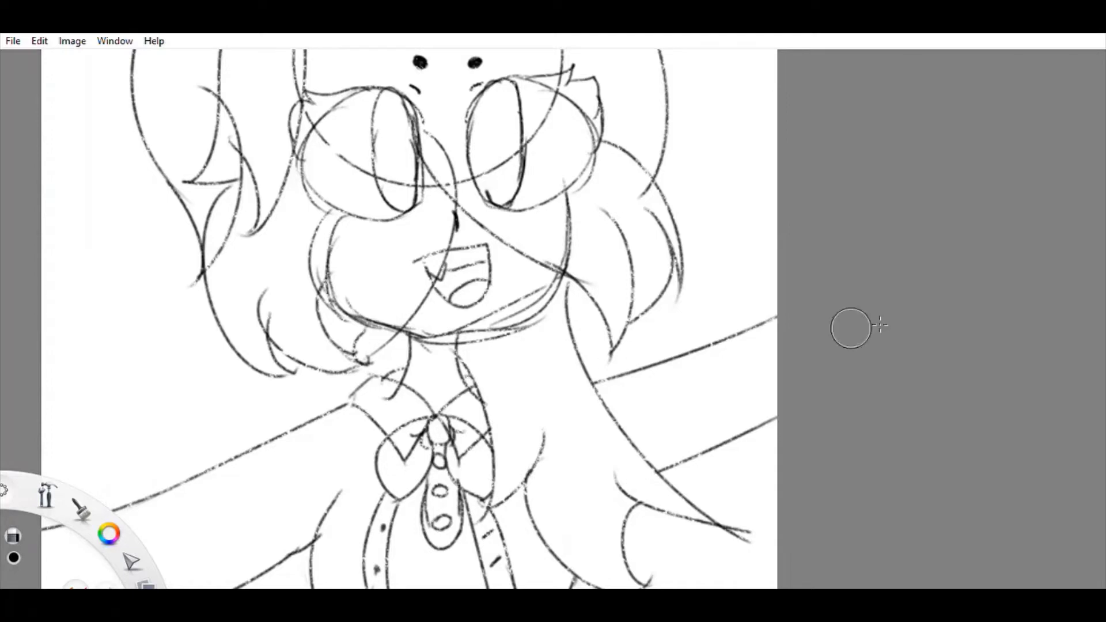
pyautogui.hotkey('ctrl', 'z')
pyautogui.hotkey('ctrl', 'z')
# Step: Try a wider outer hair edge from the right cheek to a pointed tip over the lower arm line
pyautogui.moveTo(574, 271); pyautogui.dragTo(757, 491)
pyautogui.moveTo(624, 451); pyautogui.dragTo(673, 514)
pyautogui.moveTo(758, 491); pyautogui.dragTo(677, 473)
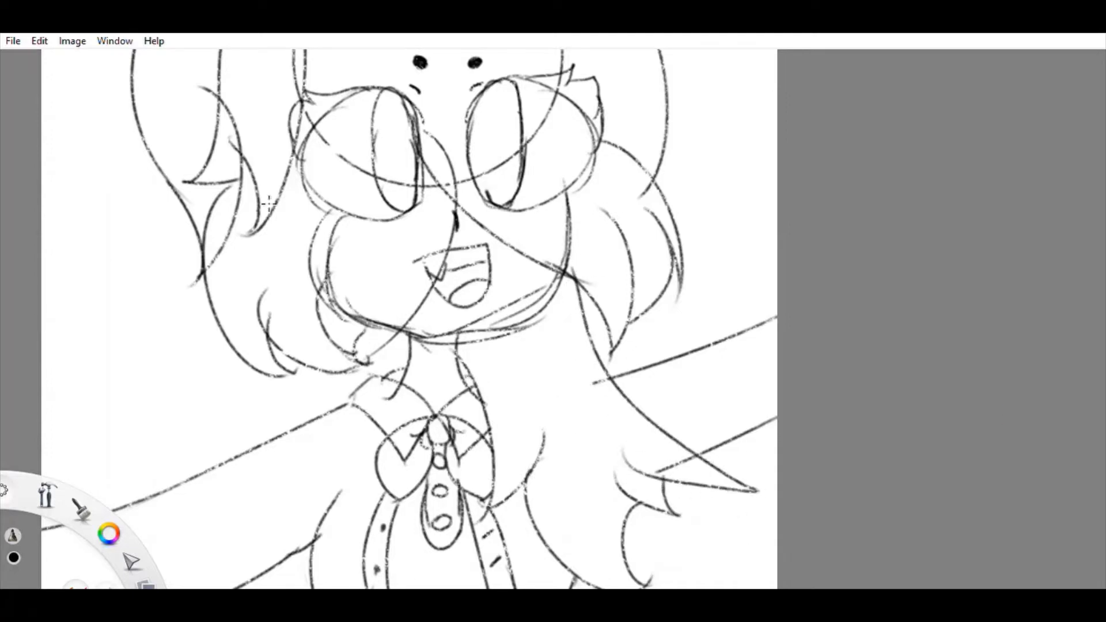
pyautogui.hotkey('ctrl', 'z')
pyautogui.hotkey('ctrl', 'z')
pyautogui.hotkey('ctrl', 'z')
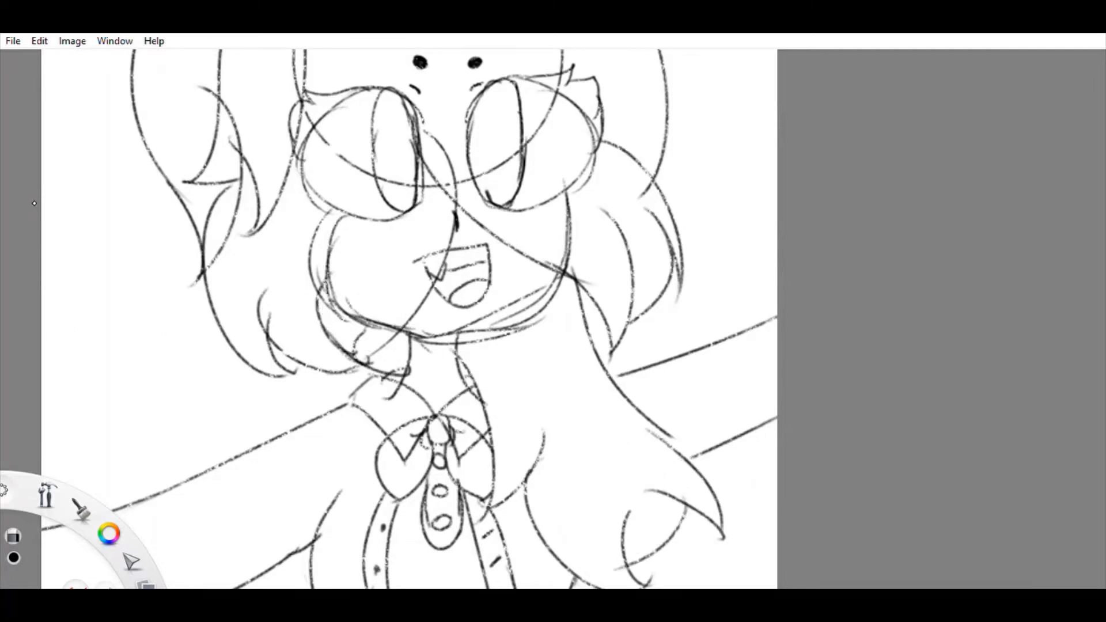
# Step: Remove the long hair trial and draw short flicked hair ends between the right cheek and the collar
pyautogui.press('Home')
pyautogui.hotkey('ctrl', 'y')
pyautogui.hotkey('ctrl', 'z')
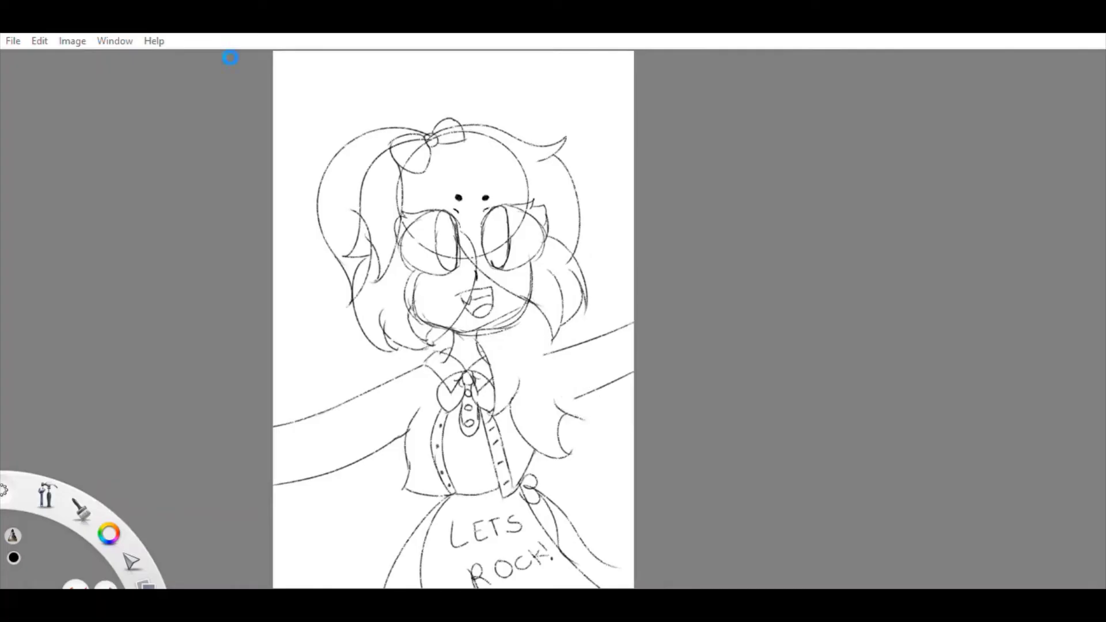
pyautogui.hotkey('ctrl', 'y')
pyautogui.scroll(5, 484, 299)
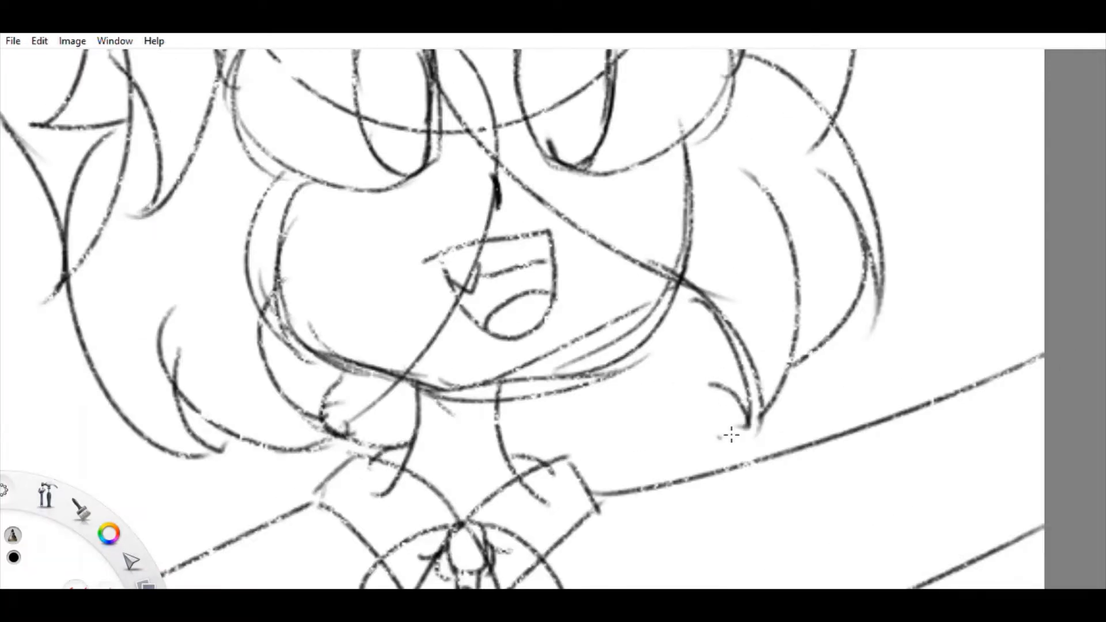
pyautogui.scroll(-5, 731, 435)
pyautogui.scroll(5, 737, 465)
pyautogui.hotkey('ctrl', 'y')
pyautogui.press('Home')
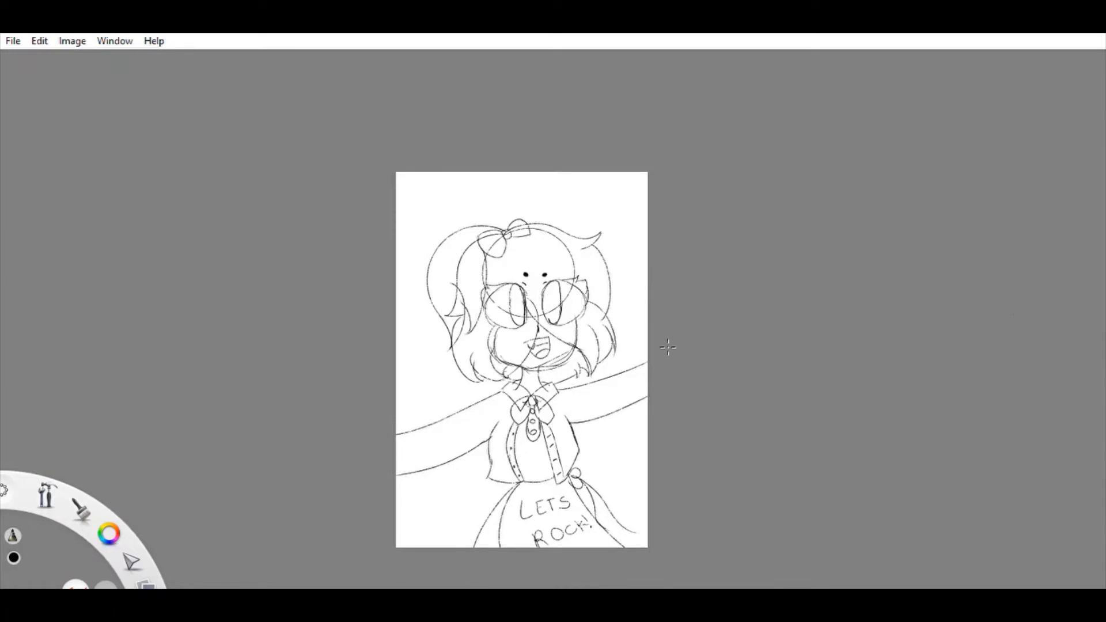
# Step: Add a cuff line and two small round buttons near the end of the left sleeve
pyautogui.scroll(5, 668, 346)
pyautogui.scroll(-5, 459, 455)
pyautogui.scroll(3, 256, 391)
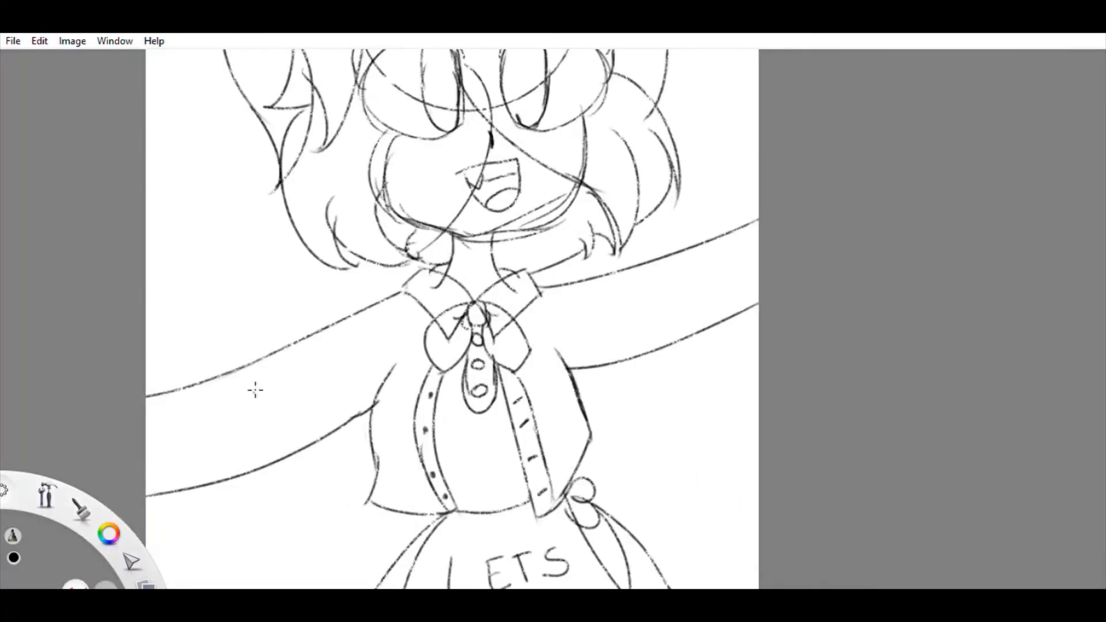
pyautogui.press('Home')
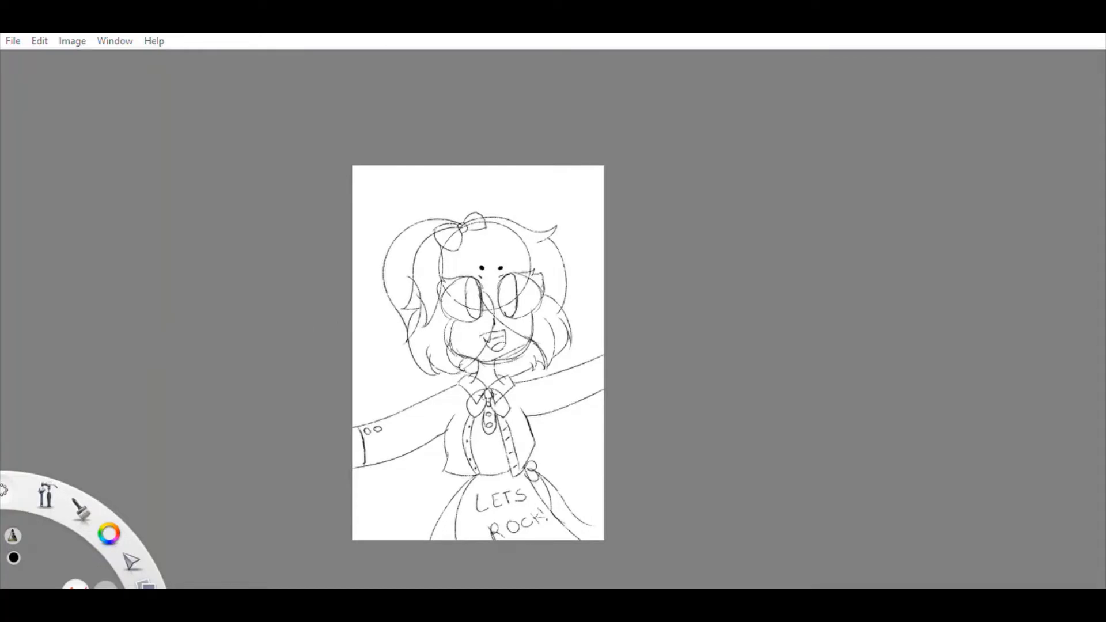
pyautogui.scroll(2, 482, 336)
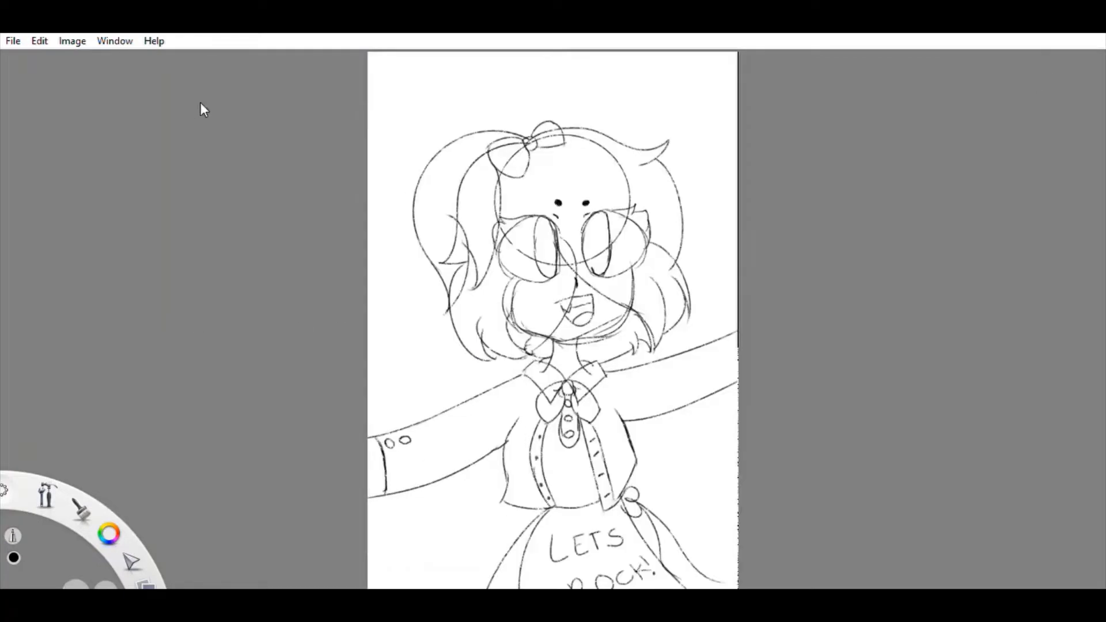
# Step: Ink the right eye over the sketch in dark lines, covering its outline, tall iris and outer lashes
pyautogui.scroll(5, 670, 213)
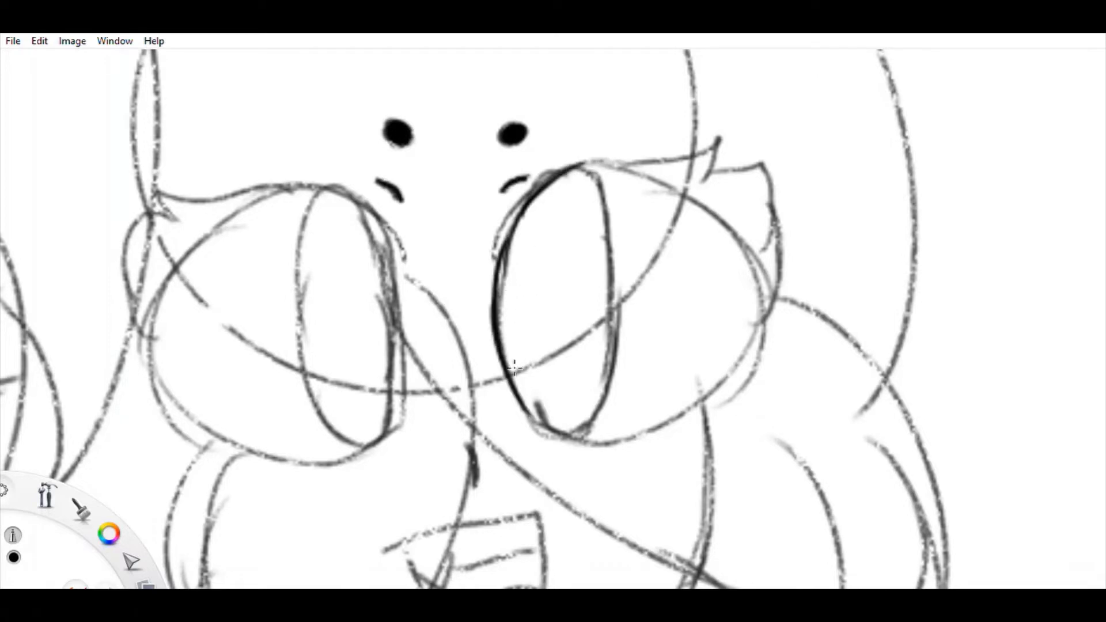
pyautogui.moveTo(515, 367); pyautogui.dragTo(625, 229)
pyautogui.scroll(1, 554, 316)
pyautogui.moveTo(484, 184)
pyautogui.mouseDown()
pyautogui.moveTo(558, 206)
pyautogui.moveTo(539, 522)
pyautogui.mouseUp()
pyautogui.moveTo(680, 398); pyautogui.dragTo(517, 183)
pyautogui.moveTo(634, 195); pyautogui.dragTo(671, 366)
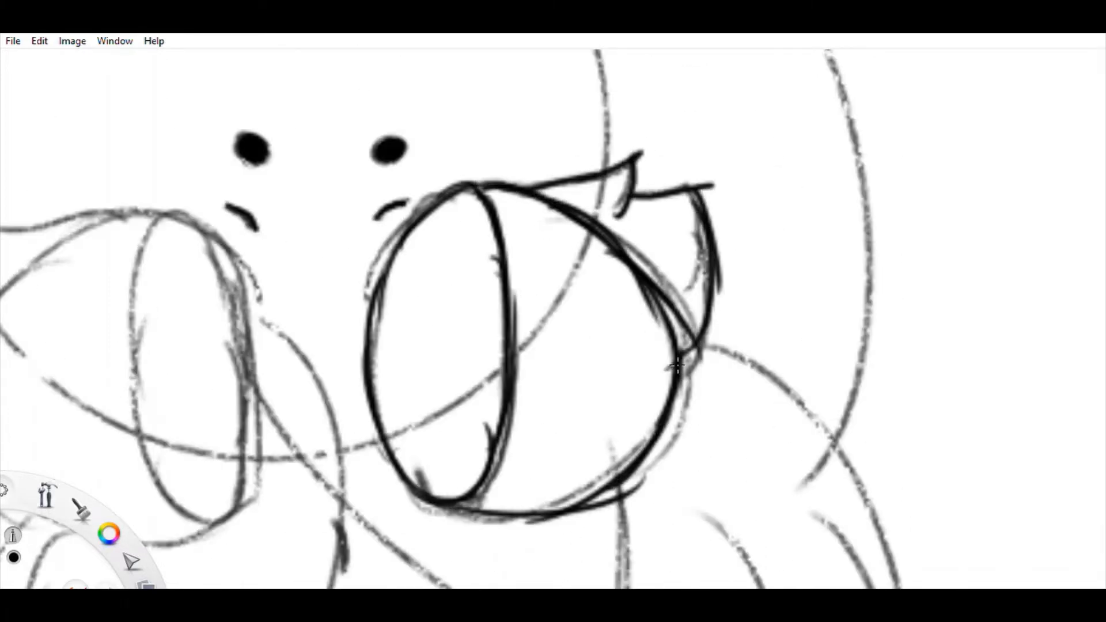
pyautogui.moveTo(709, 260); pyautogui.dragTo(692, 353)
# Step: Ink the left eye to match, tracing its tall iris, rounded outline and outer lashes
pyautogui.scroll(-3, 560, 264)
pyautogui.scroll(3, 561, 264)
pyautogui.moveTo(593, 215); pyautogui.dragTo(600, 450)
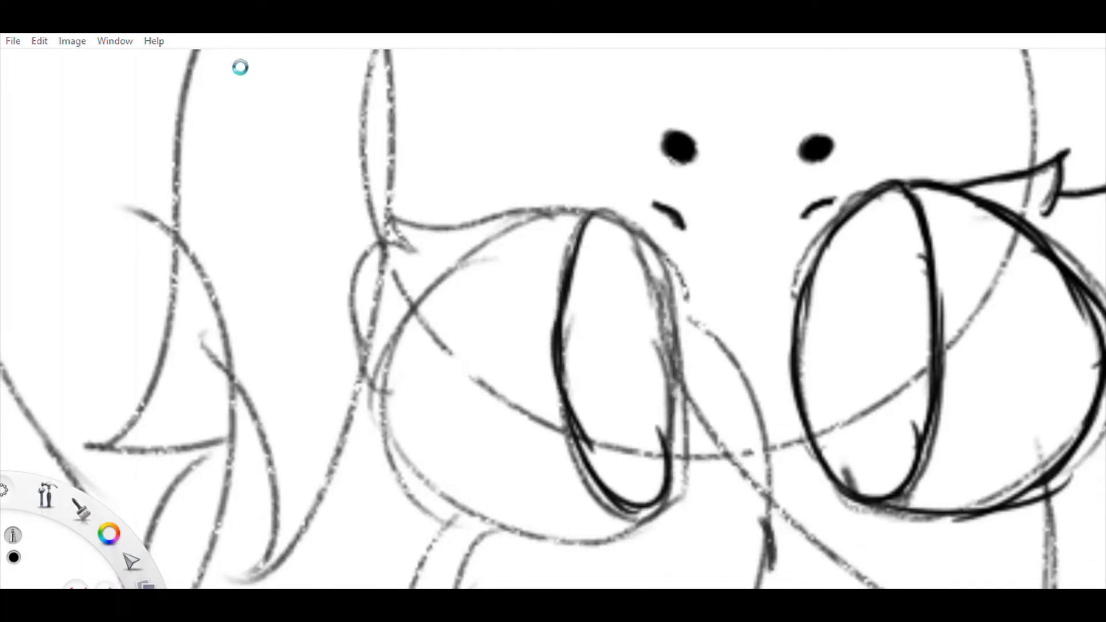
pyautogui.hotkey('ctrl', 'z')
pyautogui.moveTo(596, 216)
pyautogui.mouseDown()
pyautogui.moveTo(565, 383)
pyautogui.moveTo(656, 276)
pyautogui.moveTo(617, 216)
pyautogui.mouseUp()
pyautogui.moveTo(613, 209)
pyautogui.mouseDown()
pyautogui.moveTo(414, 359)
pyautogui.moveTo(611, 533)
pyautogui.moveTo(634, 521)
pyautogui.mouseUp()
pyautogui.moveTo(553, 212); pyautogui.dragTo(383, 205)
pyautogui.moveTo(398, 242); pyautogui.dragTo(345, 403)
pyautogui.hotkey('ctrl', 'z')
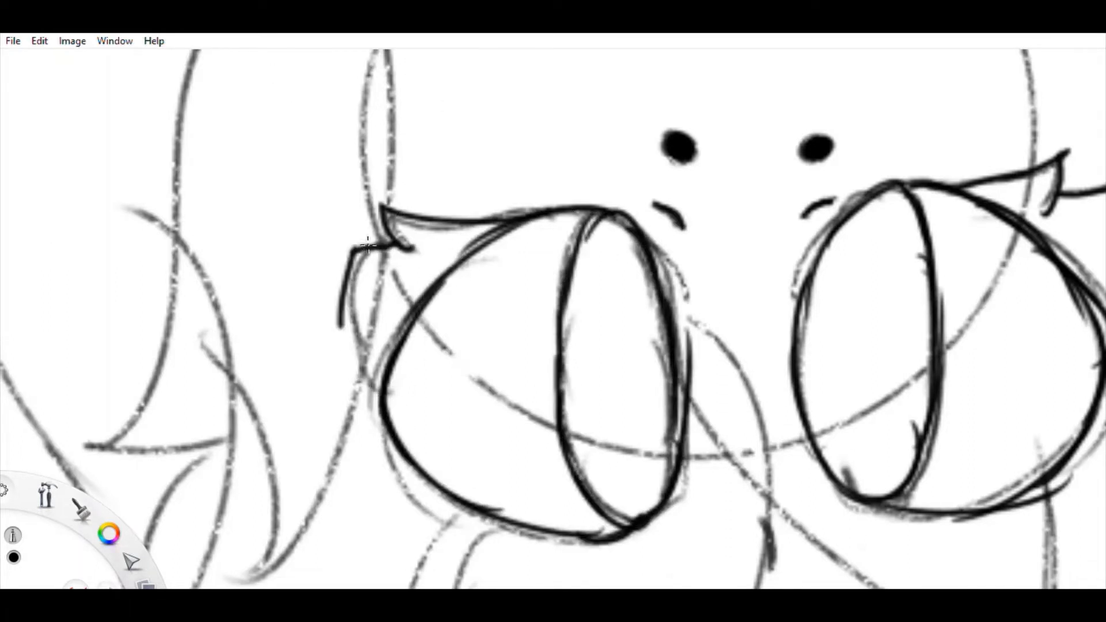
pyautogui.moveTo(367, 245); pyautogui.dragTo(403, 444)
# Step: Ink the open mouth with its top edge, rounded lower lip, tooth line, pointed fang and tongue
pyautogui.scroll(-3, 404, 443)
pyautogui.scroll(3, 919, 230)
pyautogui.scroll(5, 227, 467)
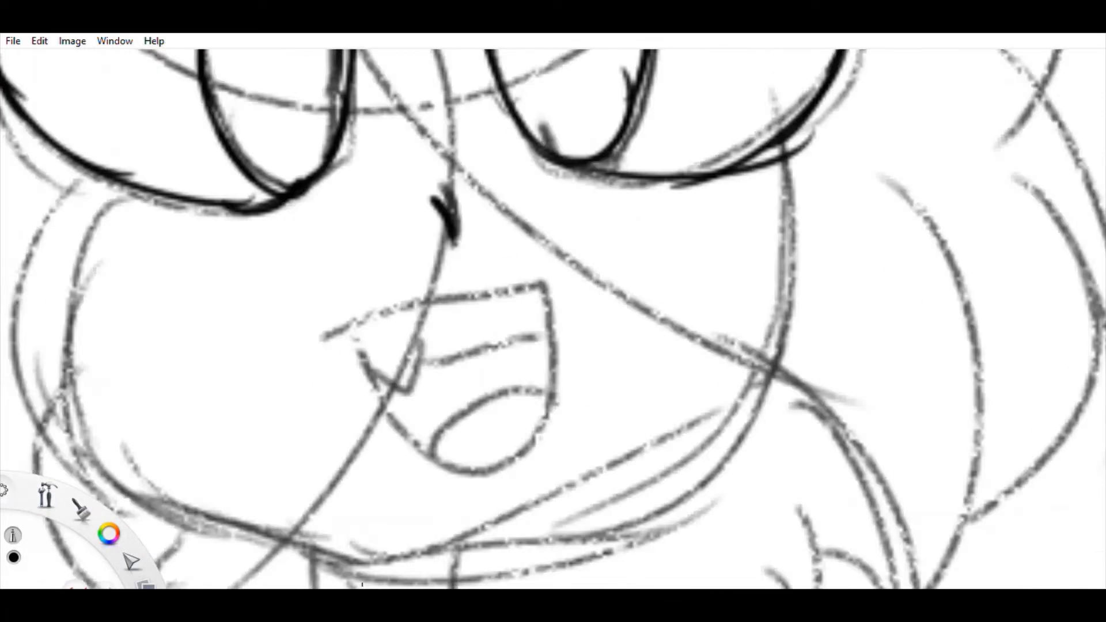
pyautogui.moveTo(370, 334); pyautogui.dragTo(691, 432)
pyautogui.hotkey('ctrl', 'z')
pyautogui.moveTo(385, 302); pyautogui.dragTo(388, 306)
pyautogui.hotkey('ctrl', 'z')
pyautogui.moveTo(369, 345); pyautogui.dragTo(703, 408)
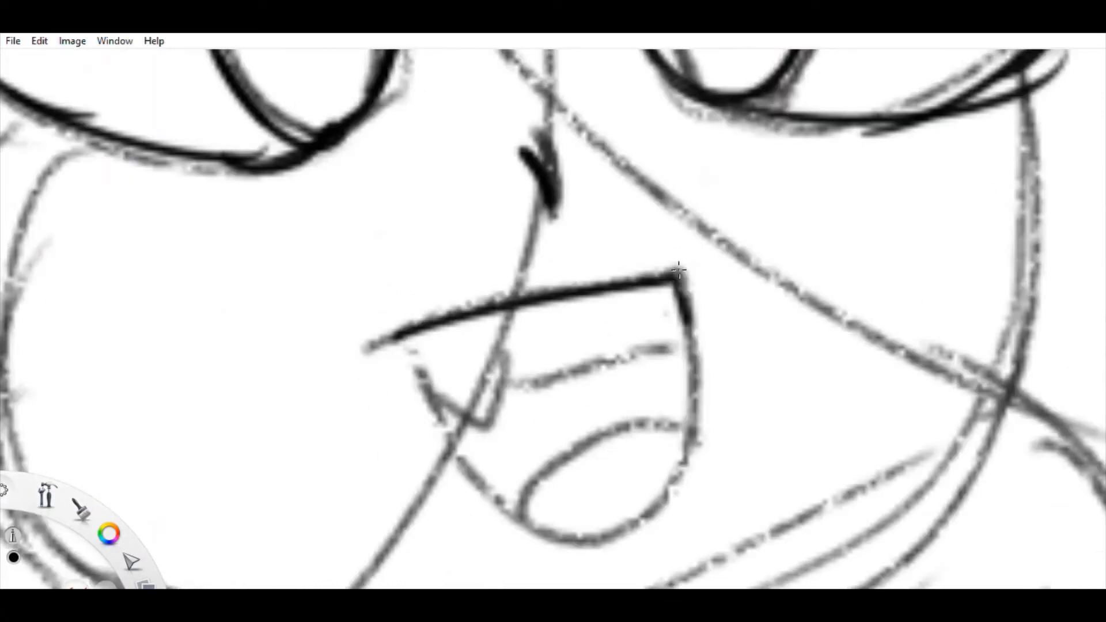
pyautogui.moveTo(413, 360)
pyautogui.mouseDown()
pyautogui.moveTo(680, 406)
pyautogui.moveTo(458, 481)
pyautogui.moveTo(715, 446)
pyautogui.mouseUp()
pyautogui.hotkey('ctrl', 'z')
pyautogui.moveTo(448, 374); pyautogui.dragTo(714, 326)
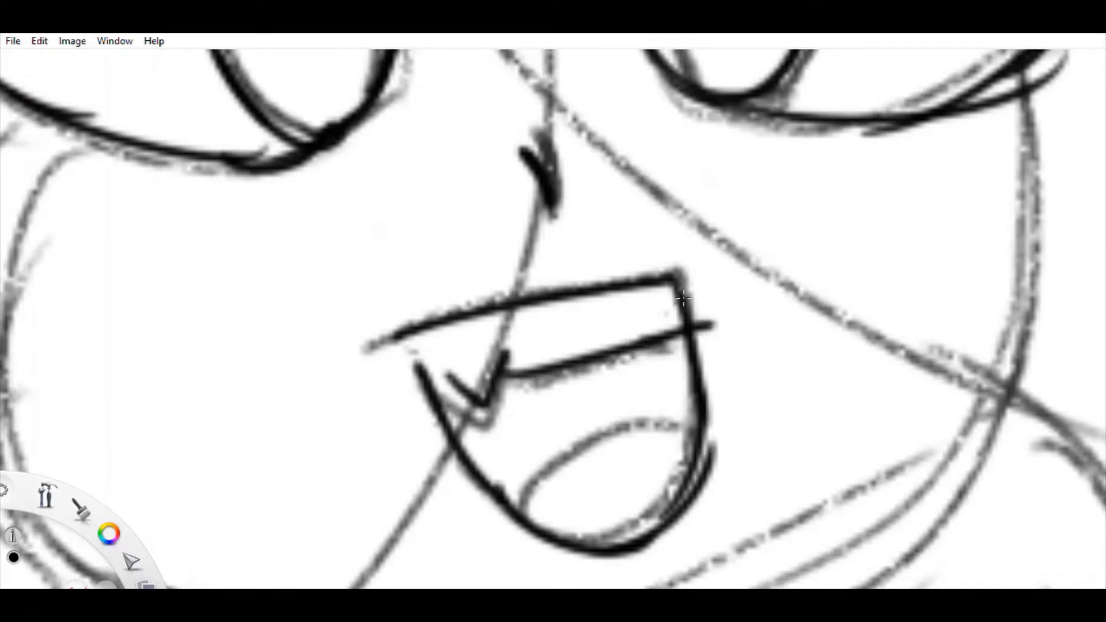
pyautogui.moveTo(695, 427); pyautogui.dragTo(553, 530)
pyautogui.hotkey('ctrl', '-')
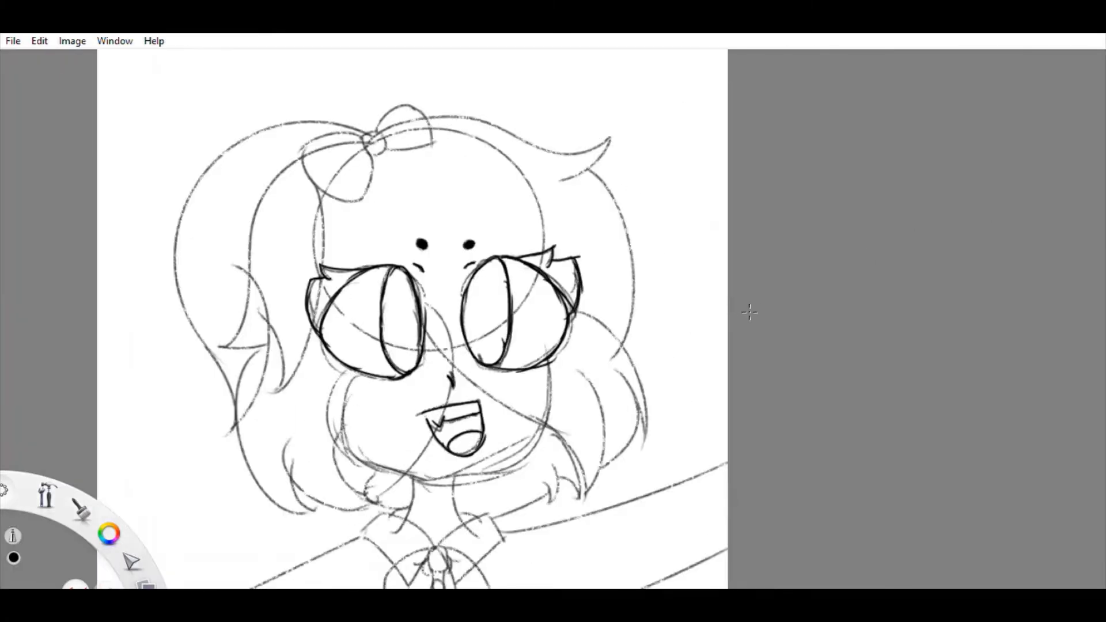
# Step: Ink the hair bow with a round knot, two flared loops and short crease lines beside the knot
pyautogui.hotkey('ctrl', '+')
pyautogui.moveTo(438, 210); pyautogui.dragTo(144, 288)
pyautogui.moveTo(369, 489)
pyautogui.mouseDown()
pyautogui.moveTo(403, 403)
pyautogui.moveTo(415, 306)
pyautogui.mouseUp()
pyautogui.moveTo(438, 196); pyautogui.dragTo(617, 81)
pyautogui.moveTo(478, 283); pyautogui.dragTo(674, 245)
pyautogui.moveTo(612, 77); pyautogui.dragTo(675, 248)
pyautogui.moveTo(144, 288)
pyautogui.mouseDown()
pyautogui.moveTo(190, 438)
pyautogui.moveTo(368, 495)
pyautogui.mouseUp()
pyautogui.moveTo(317, 271); pyautogui.dragTo(377, 266)
pyautogui.moveTo(378, 275); pyautogui.dragTo(400, 326)
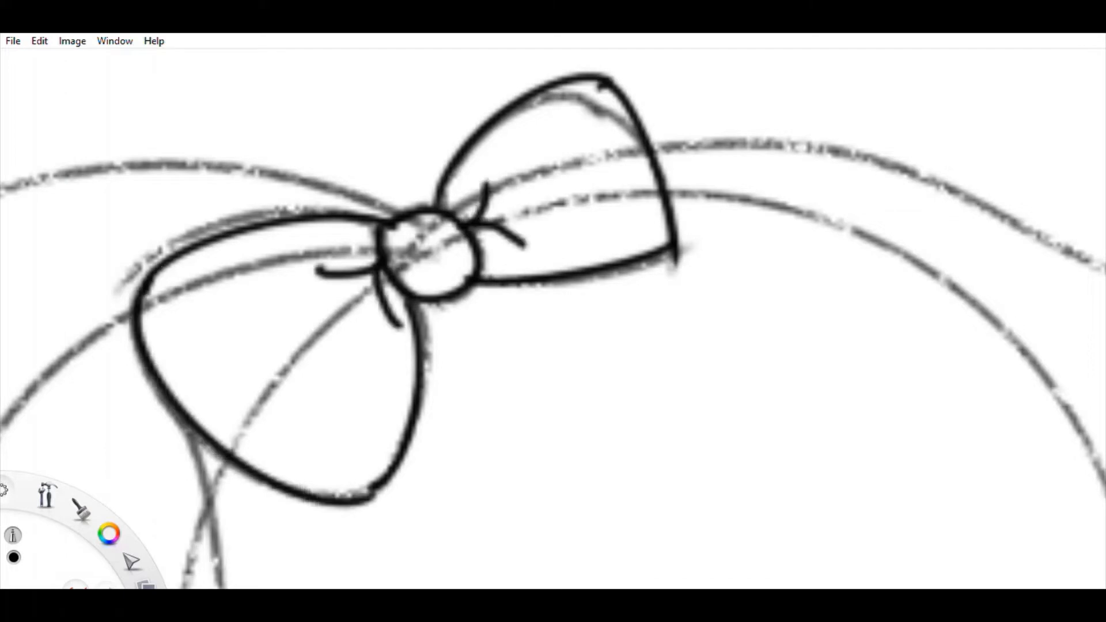
# Step: Ink the left ponytail's outer curve and pointed tips, plus the hair edge from the bow to the left lashes
pyautogui.hotkey('ctrl', '-')
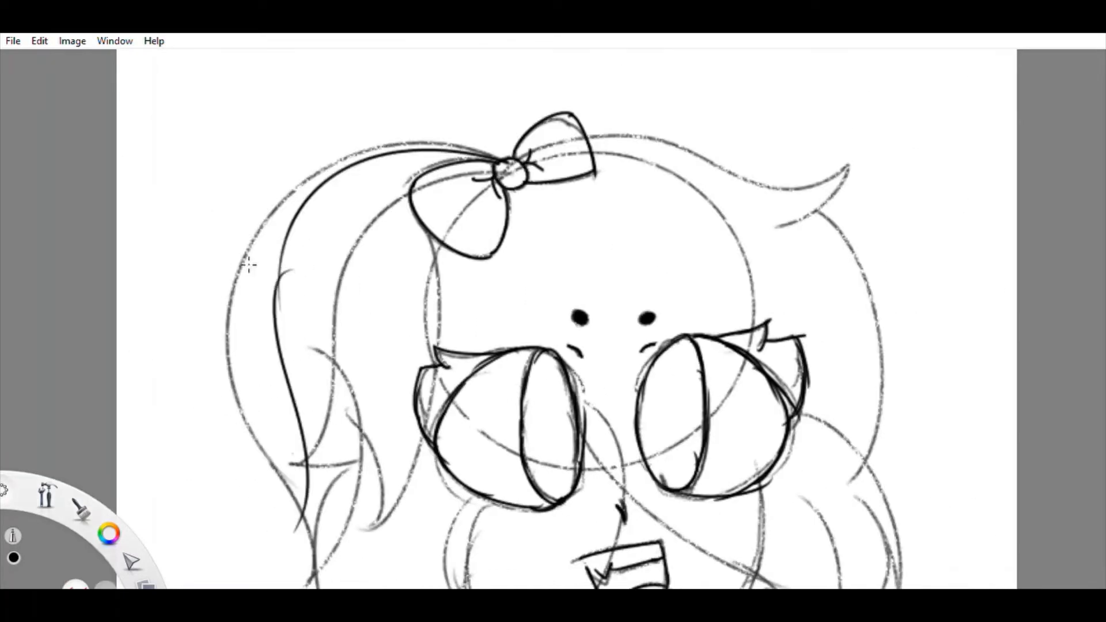
pyautogui.hotkey('ctrl', 'z')
pyautogui.moveTo(495, 155)
pyautogui.mouseDown()
pyautogui.moveTo(250, 391)
pyautogui.moveTo(335, 563)
pyautogui.mouseUp()
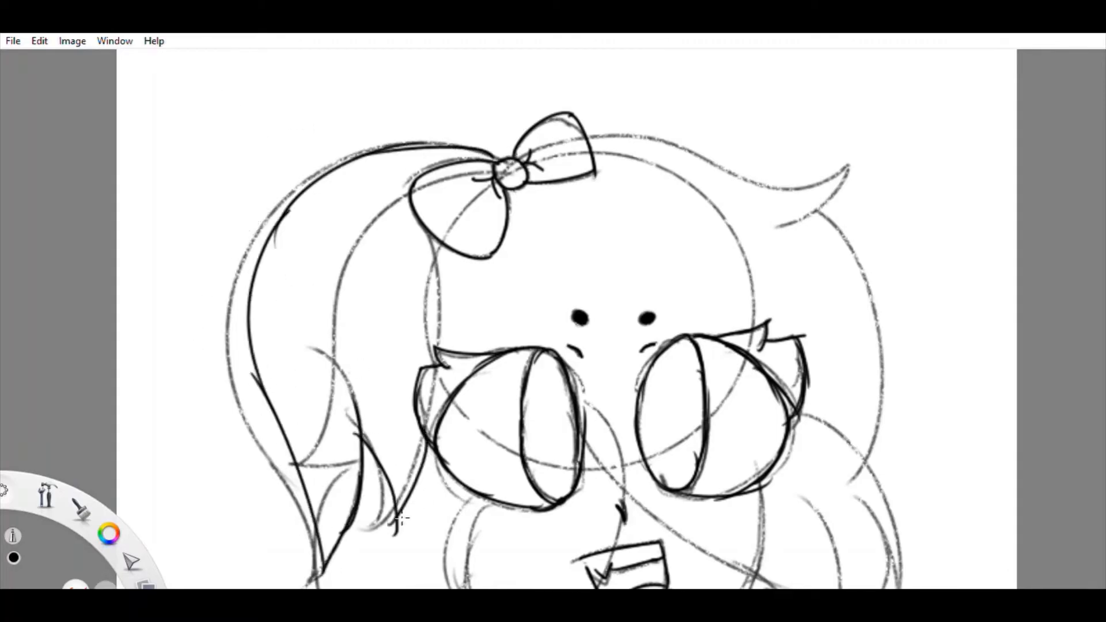
pyautogui.hotkey('ctrl', '-')
pyautogui.hotkey('ctrl', '+')
pyautogui.hotkey('ctrl', '+')
pyautogui.hotkey('ctrl', '+')
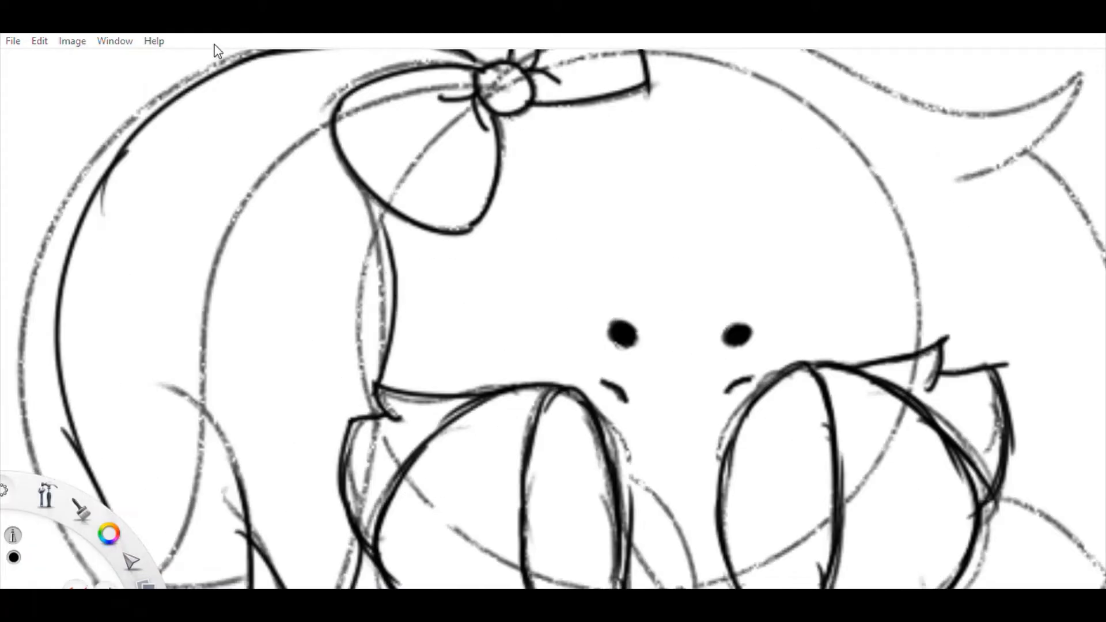
# Step: Ink the lower left hair below the ponytail, with flicked ends curving in toward the jaw
pyautogui.hotkey('ctrl', '-')
pyautogui.hotkey('ctrl', '+')
pyautogui.hotkey('ctrl', '-')
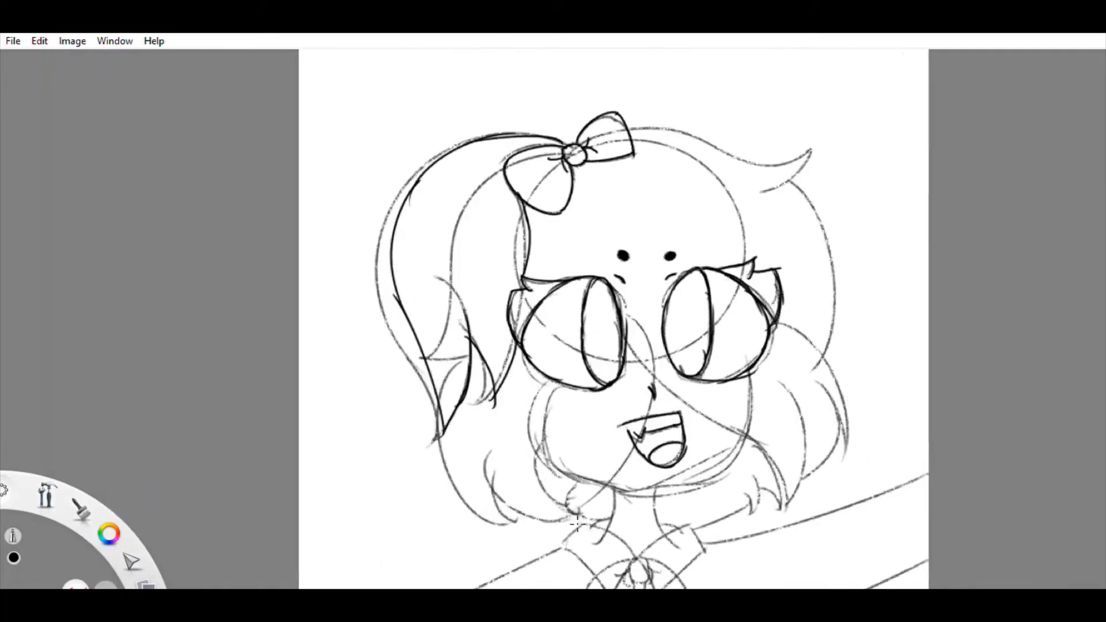
pyautogui.hotkey('ctrl', '+')
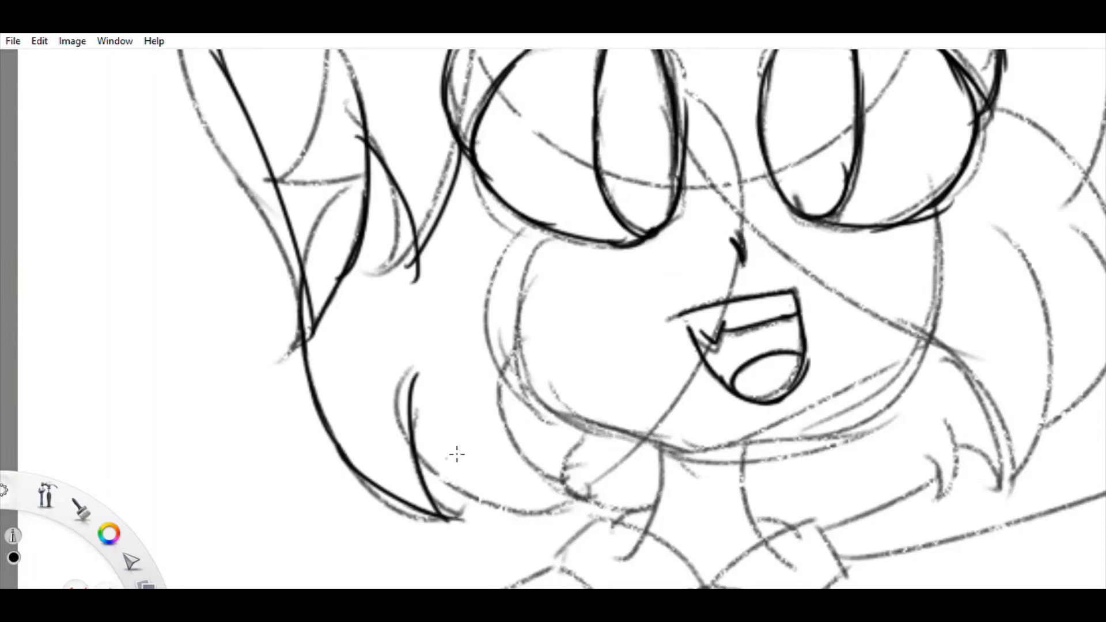
pyautogui.moveTo(414, 429); pyautogui.dragTo(591, 502)
pyautogui.moveTo(520, 429); pyautogui.dragTo(593, 499)
pyautogui.hotkey('ctrl', '-')
# Step: Ink the strand crossing the face to the right cheek, the right side locks and the hair beside the bow
pyautogui.hotkey('ctrl', '+')
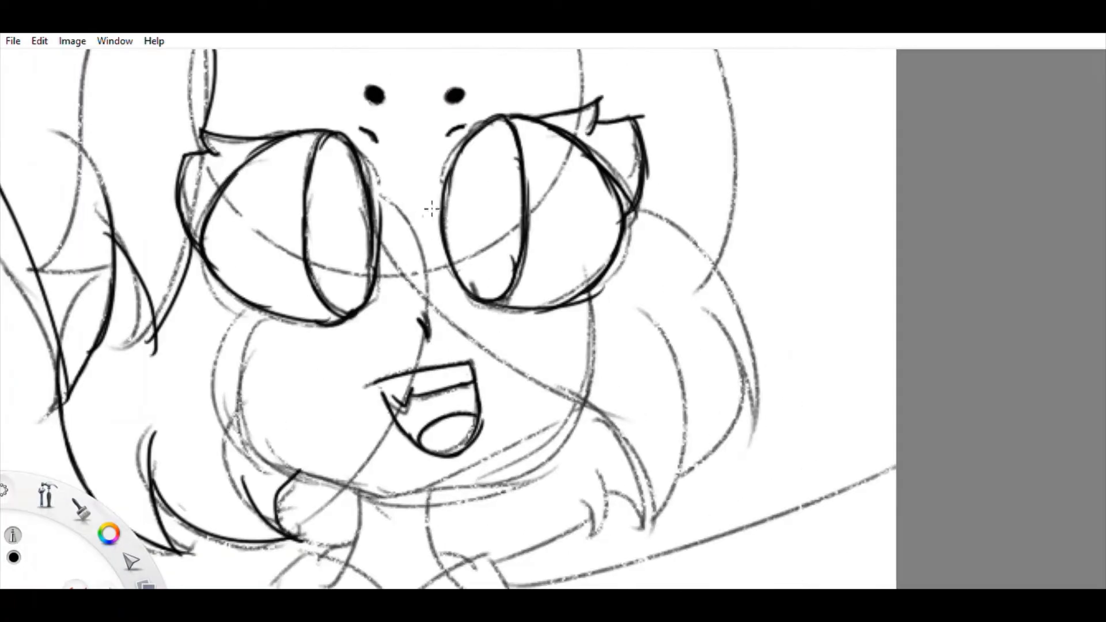
pyautogui.hotkey('ctrl', 'z')
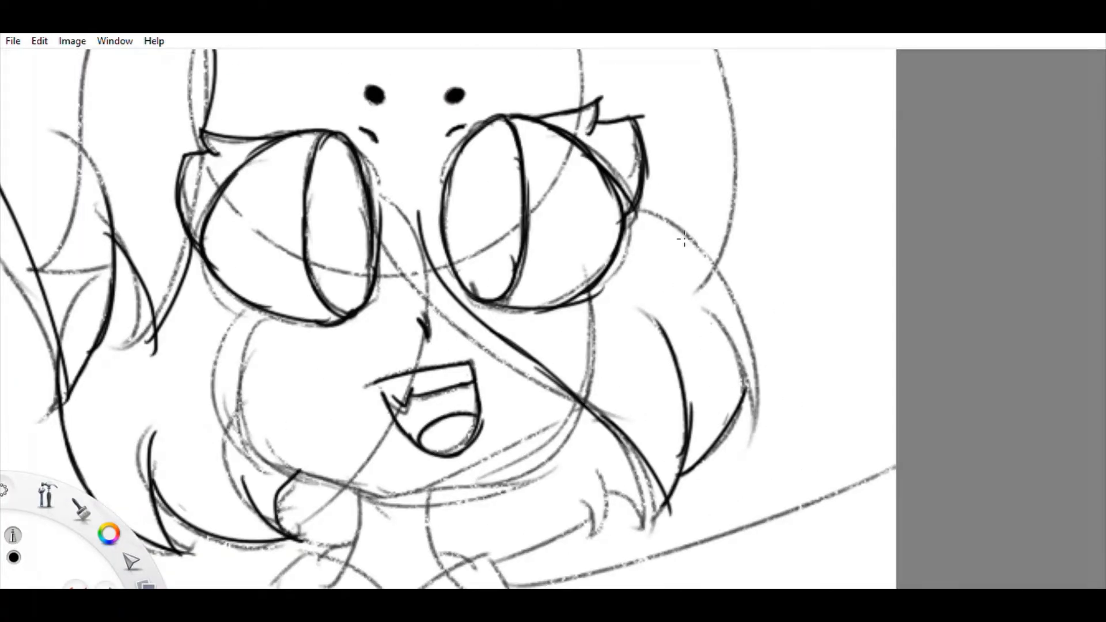
pyautogui.moveTo(762, 361); pyautogui.dragTo(589, 588)
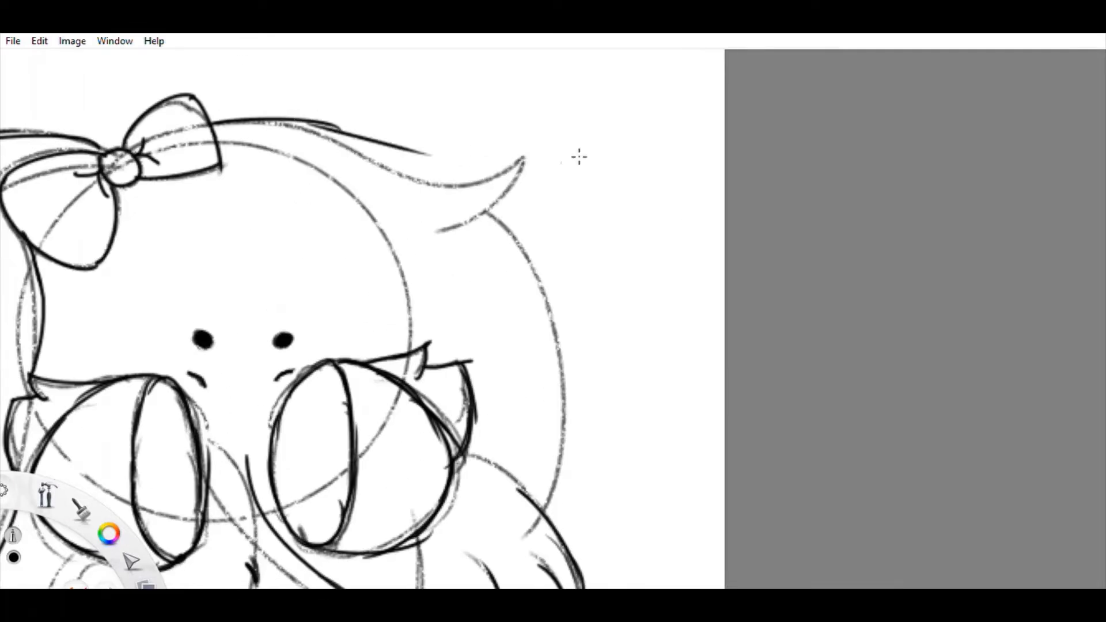
pyautogui.hotkey('ctrl', '-')
pyautogui.hotkey('ctrl', '+')
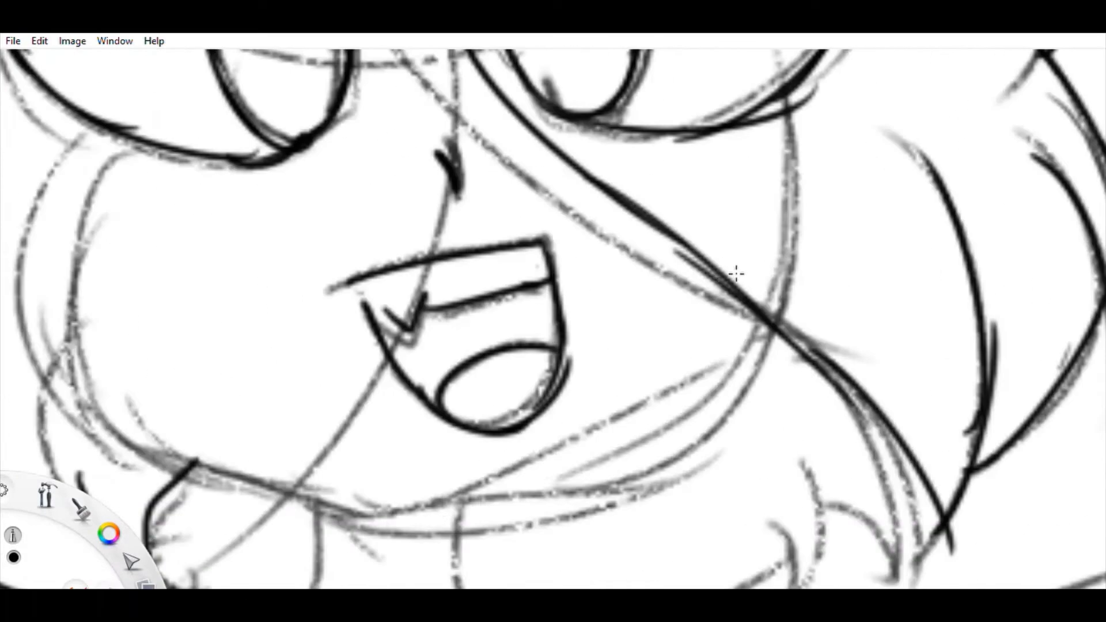
# Step: Ink the face outline from the right cheek along the jaw and chin up to the left eye
pyautogui.moveTo(735, 404); pyautogui.dragTo(387, 529)
pyautogui.moveTo(774, 326); pyautogui.dragTo(307, 525)
pyautogui.moveTo(132, 141); pyautogui.dragTo(34, 334)
pyautogui.hotkey('ctrl', '-')
pyautogui.hotkey('ctrl', '+')
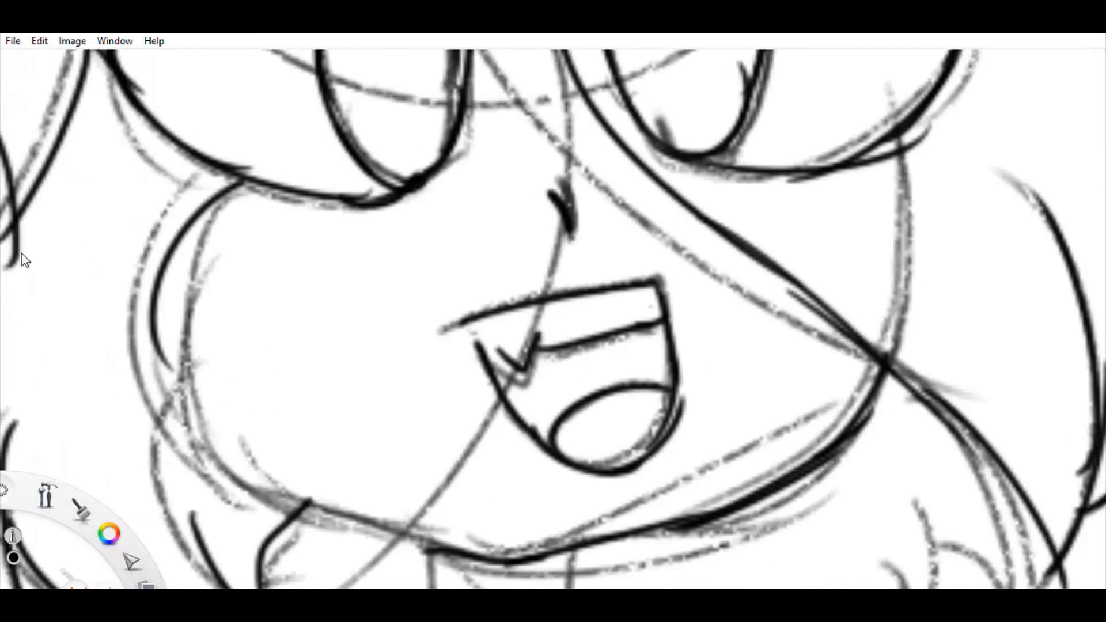
pyautogui.moveTo(153, 317); pyautogui.dragTo(391, 536)
# Step: Lasso the inked mouth and shift it slightly toward the left cheek
pyautogui.moveTo(483, 236)
pyautogui.mouseDown()
pyautogui.moveTo(666, 276)
pyautogui.moveTo(684, 313)
pyautogui.moveTo(728, 335)
pyautogui.mouseUp()
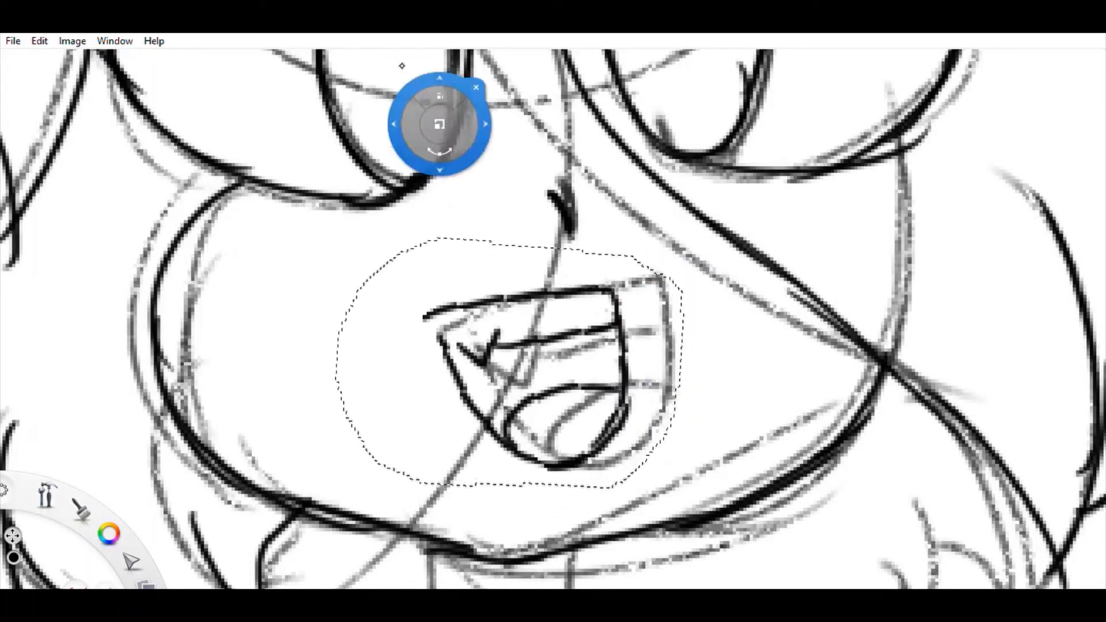
pyautogui.hotkey('ctrl', '-')
# Step: Ink both sides of the neck and the short arcs joining it to the collar
pyautogui.hotkey('ctrl', '+')
pyautogui.hotkey('ctrl', '+')
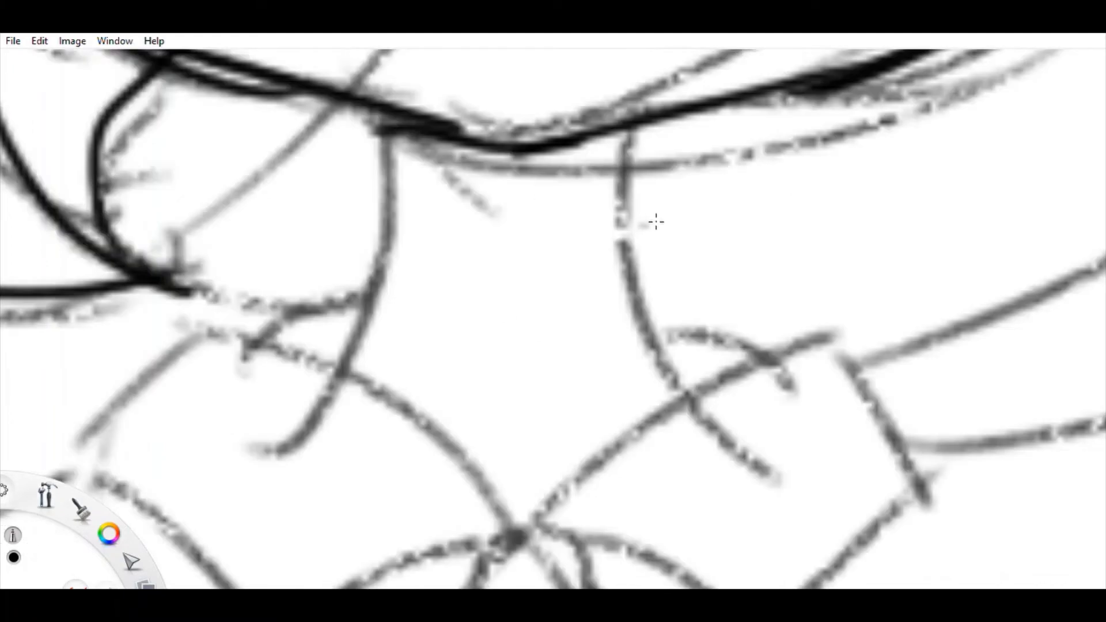
pyautogui.moveTo(634, 126)
pyautogui.mouseDown()
pyautogui.moveTo(628, 296)
pyautogui.moveTo(691, 396)
pyautogui.mouseUp()
pyautogui.moveTo(387, 115); pyautogui.dragTo(337, 377)
pyautogui.moveTo(284, 353); pyautogui.dragTo(365, 296)
pyautogui.moveTo(645, 323); pyautogui.dragTo(747, 365)
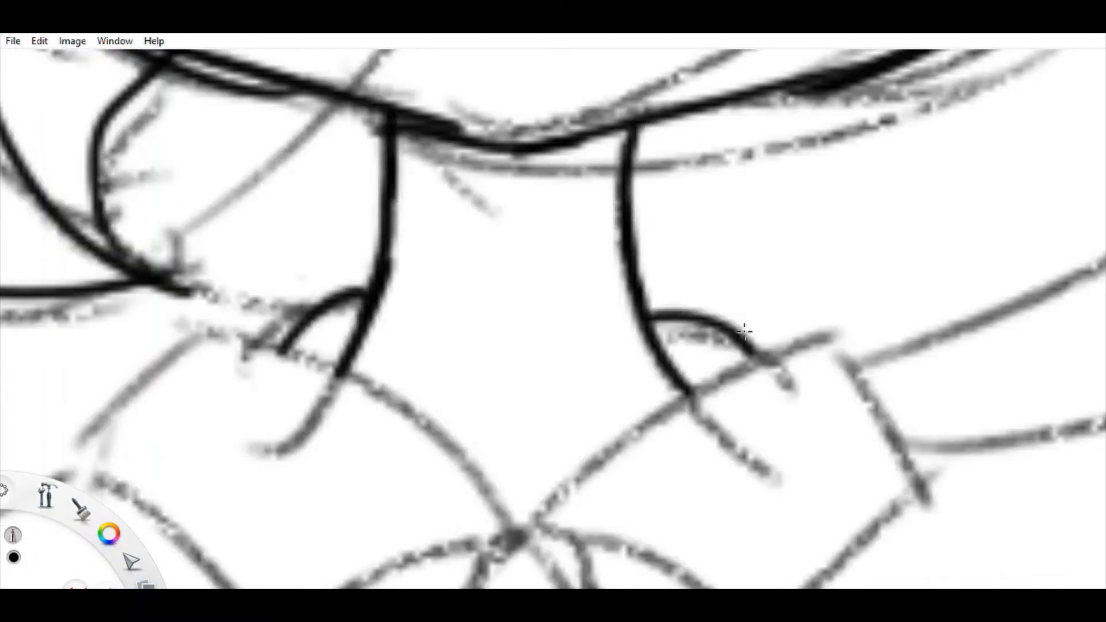
pyautogui.hotkey('ctrl', '-')
# Step: Ink the neck bow with an oval knot and two drooping loops below the collar
pyautogui.moveTo(521, 308); pyautogui.dragTo(550, 299)
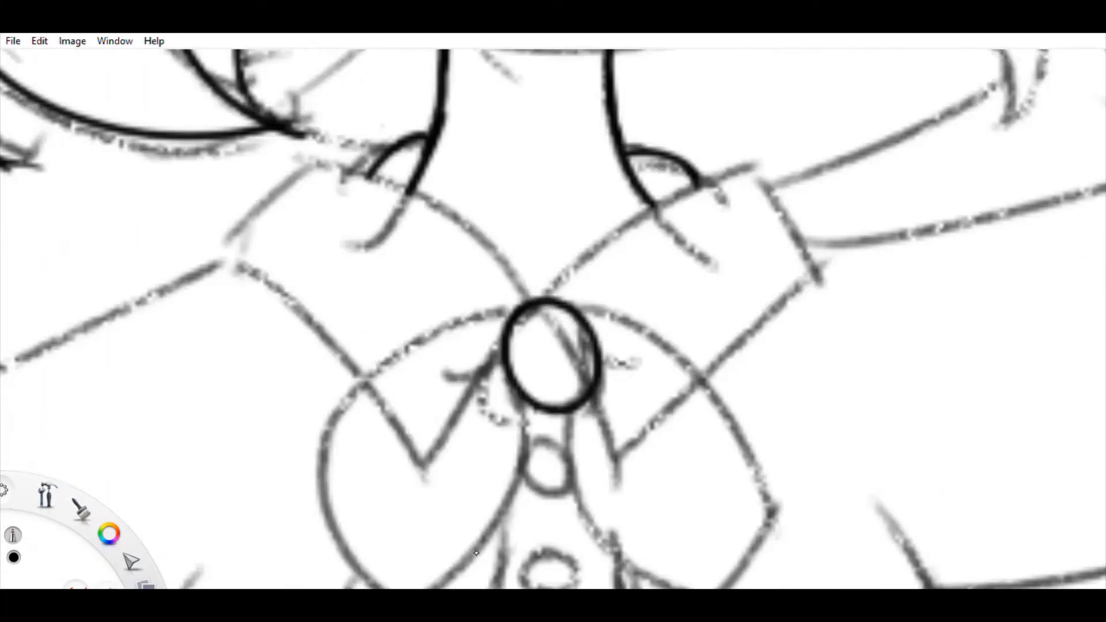
pyautogui.hotkey('ctrl', '-')
pyautogui.hotkey('ctrl', '+')
pyautogui.moveTo(393, 479); pyautogui.dragTo(421, 468)
pyautogui.moveTo(499, 295)
pyautogui.mouseDown()
pyautogui.moveTo(346, 285)
pyautogui.moveTo(404, 476)
pyautogui.mouseUp()
pyautogui.moveTo(533, 314); pyautogui.dragTo(670, 314)
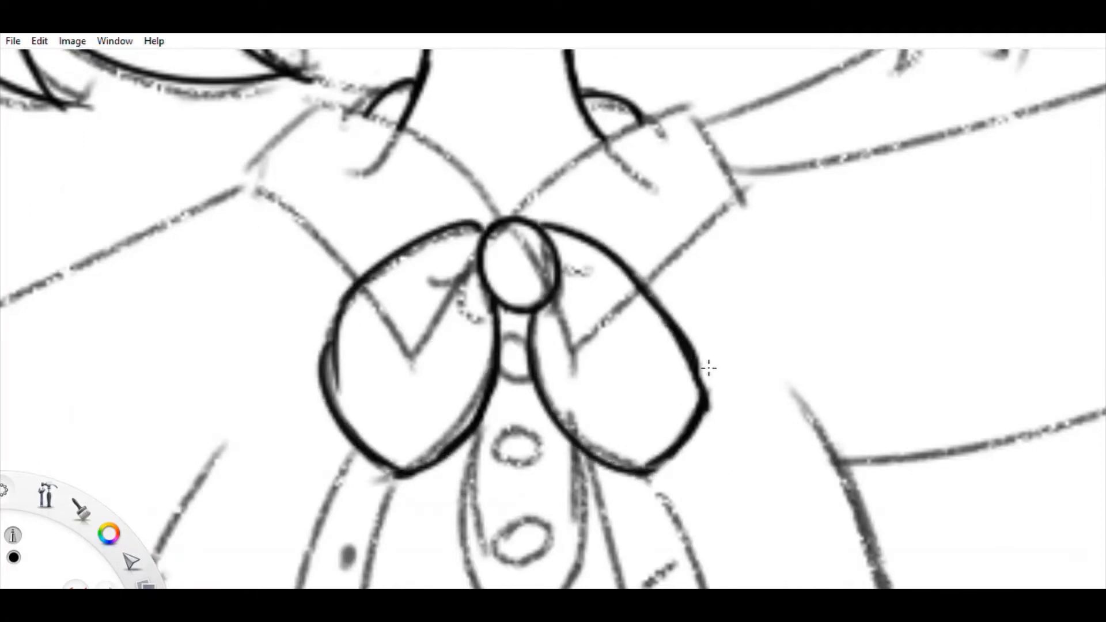
# Step: Ink the two collar flaps from the neck down to the edges of the neck bow
pyautogui.scroll(5, 708, 368)
pyautogui.moveTo(295, 264)
pyautogui.mouseDown()
pyautogui.moveTo(486, 389)
pyautogui.moveTo(805, 370)
pyautogui.moveTo(657, 467)
pyautogui.mouseUp()
pyautogui.moveTo(293, 265); pyautogui.dragTo(282, 429)
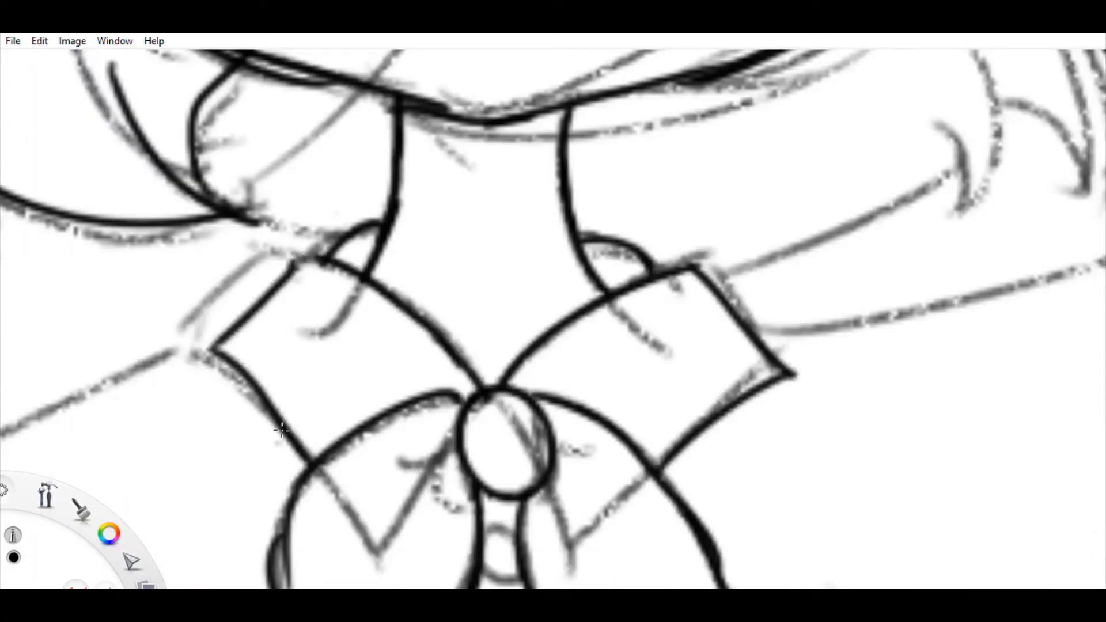
# Step: Ink the rounded placket hanging below the neck bow, with three round buttons down its length
pyautogui.hotkey('ctrl', '-')
pyautogui.hotkey('ctrl', '+')
pyautogui.moveTo(446, 234); pyautogui.dragTo(614, 282)
pyautogui.moveTo(516, 403); pyautogui.dragTo(513, 406)
pyautogui.moveTo(518, 286); pyautogui.dragTo(516, 288)
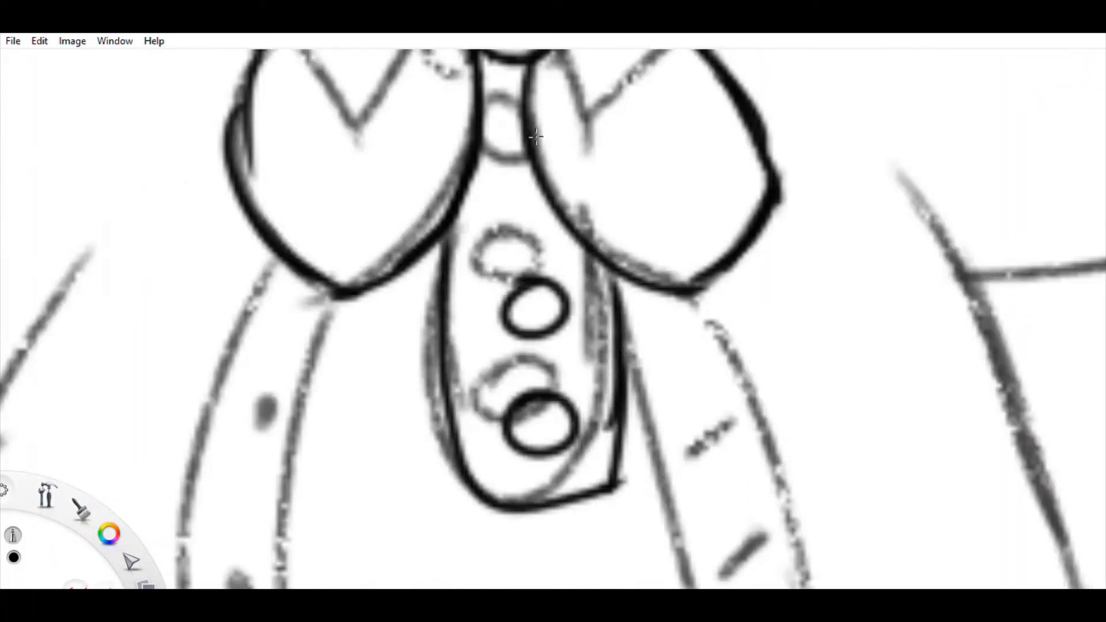
pyautogui.scroll(2, 558, 395)
pyautogui.moveTo(496, 173)
pyautogui.mouseDown()
pyautogui.moveTo(538, 187)
pyautogui.moveTo(507, 167)
pyautogui.mouseUp()
pyautogui.hotkey('ctrl', '-')
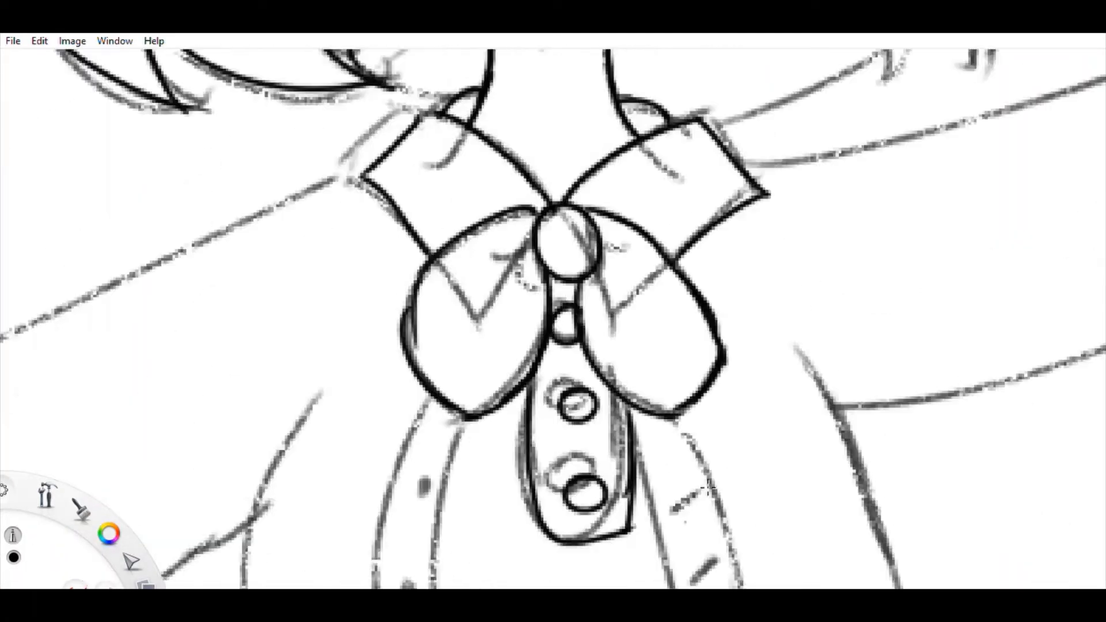
# Step: Ink the vest's left side and hem, plus the left front band with four solid dot buttons
pyautogui.scroll(-3, 710, 488)
pyautogui.moveTo(372, 417); pyautogui.dragTo(544, 531)
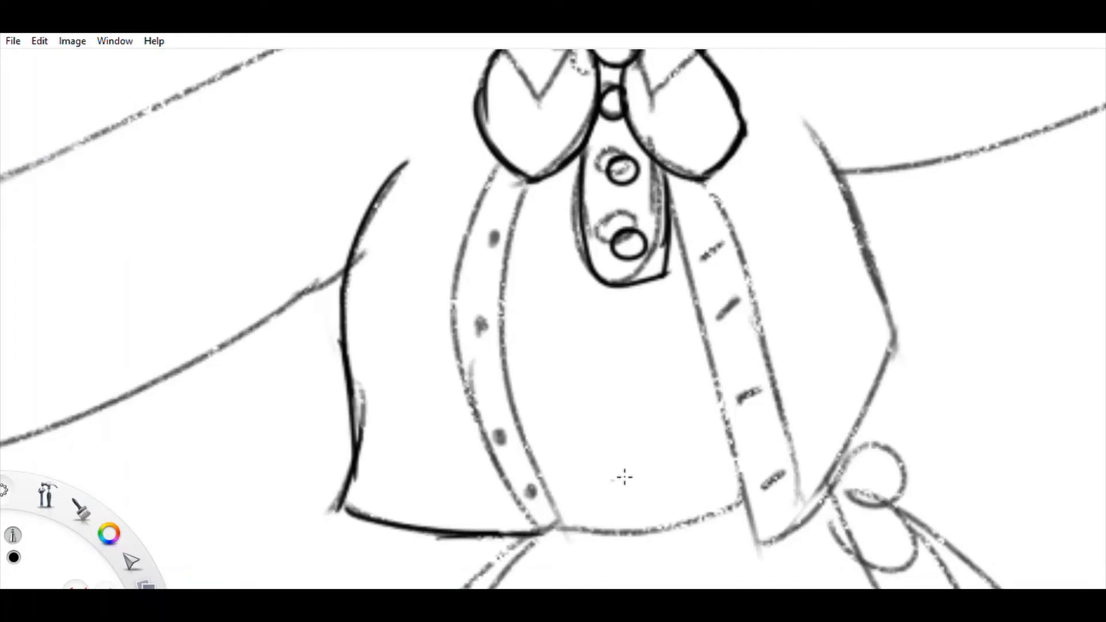
pyautogui.moveTo(464, 304)
pyautogui.mouseDown()
pyautogui.moveTo(540, 520)
pyautogui.moveTo(507, 490)
pyautogui.moveTo(542, 527)
pyautogui.mouseUp()
pyautogui.hotkey('ctrl', 'z')
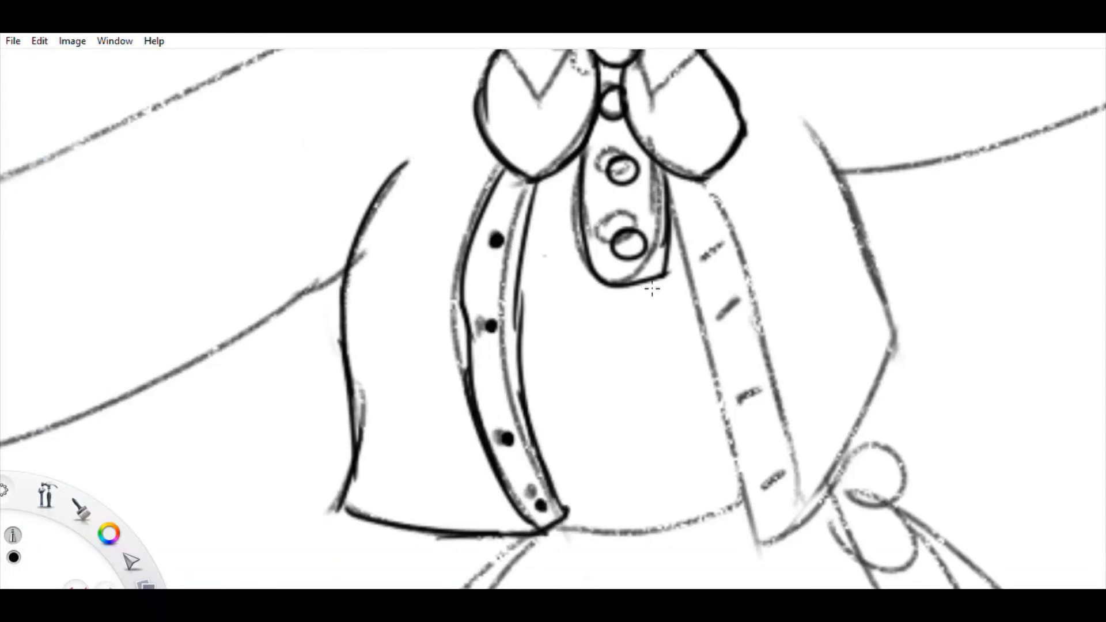
# Step: Ink the right half of the vest: its outer side, its lower edge and the inner edge of the front band
pyautogui.hscroll(4, 687, 435)
pyautogui.moveTo(534, 536); pyautogui.dragTo(663, 325)
pyautogui.moveTo(572, 121); pyautogui.dragTo(660, 300)
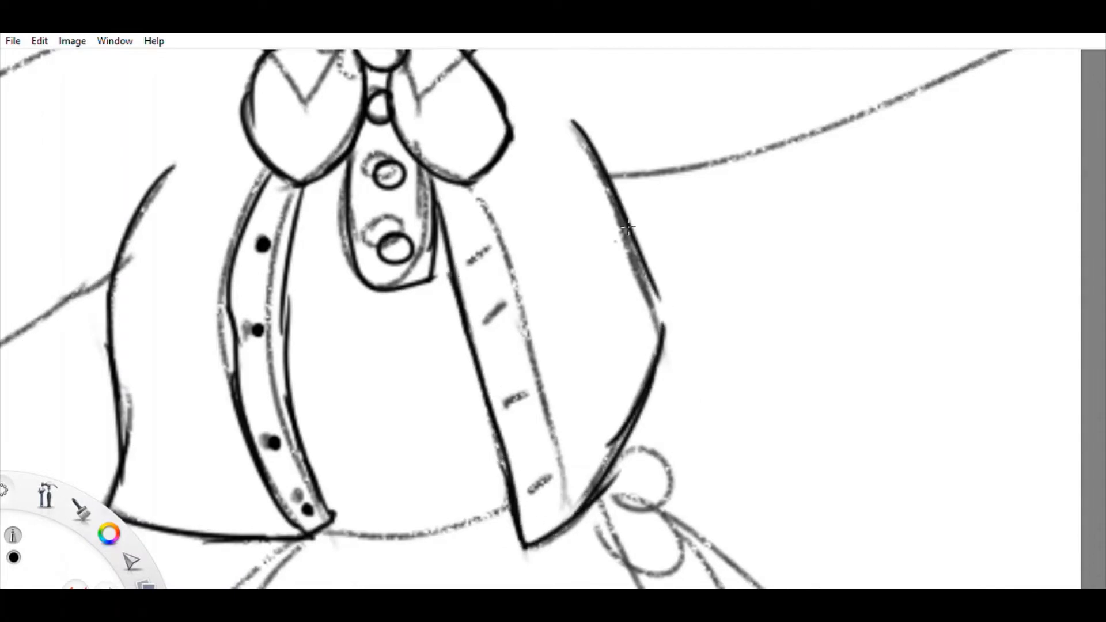
pyautogui.scroll(-5, 671, 405)
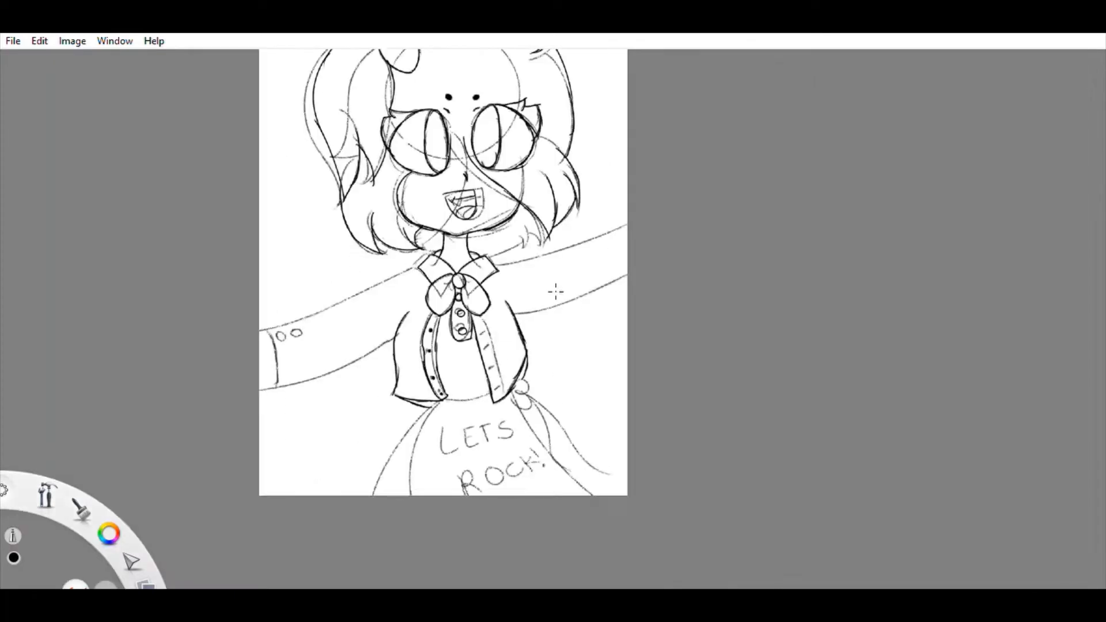
# Step: Ink the left arm's upper and lower edges, closing the sleeve with a cuff line and two small cuff buttons
pyautogui.scroll(5, 617, 181)
pyautogui.moveTo(726, 159); pyautogui.dragTo(176, 364)
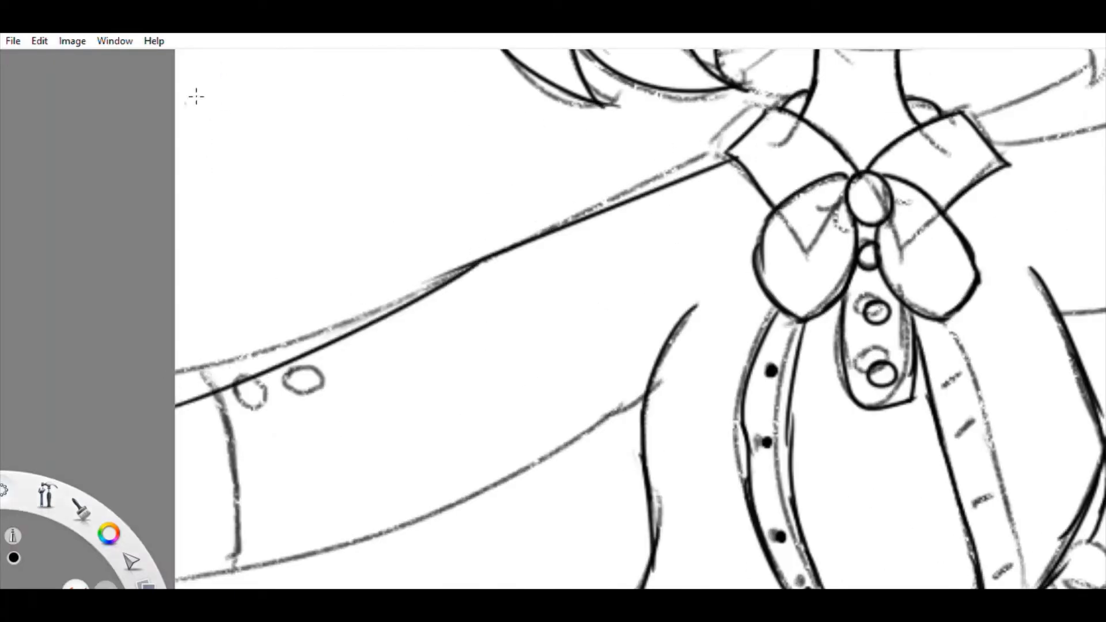
pyautogui.moveTo(536, 233); pyautogui.dragTo(429, 283)
pyautogui.moveTo(648, 392); pyautogui.dragTo(176, 567)
pyautogui.scroll(3, 248, 438)
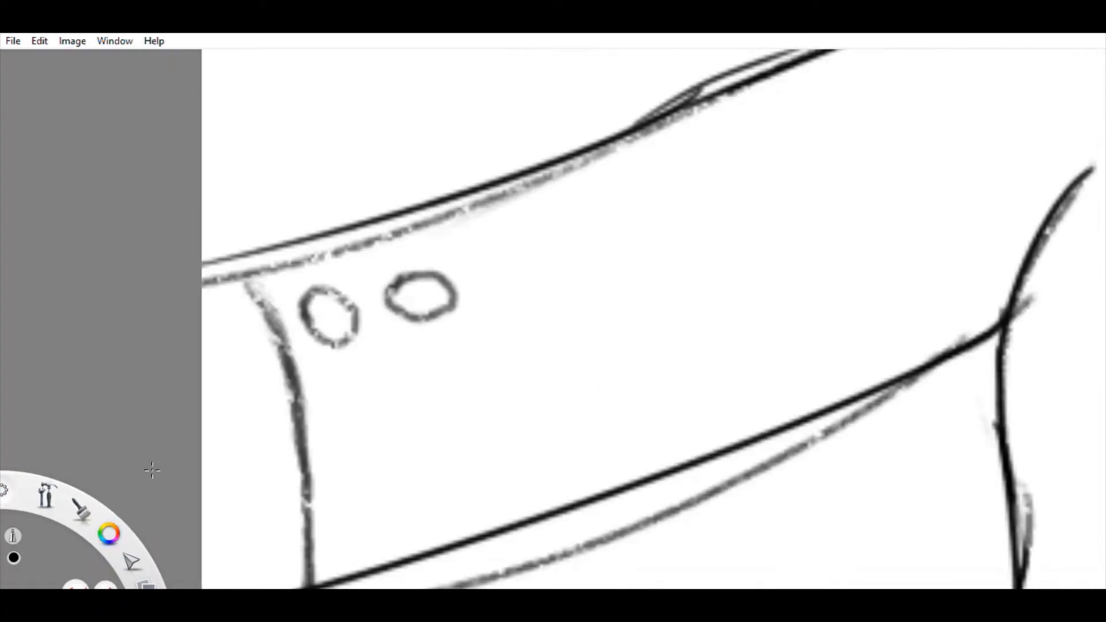
pyautogui.moveTo(221, 251); pyautogui.dragTo(312, 519)
pyautogui.moveTo(398, 275); pyautogui.dragTo(389, 277)
# Step: Ink the upper and lower edges of the right outstretched arm out to the canvas border
pyautogui.scroll(-5, 291, 230)
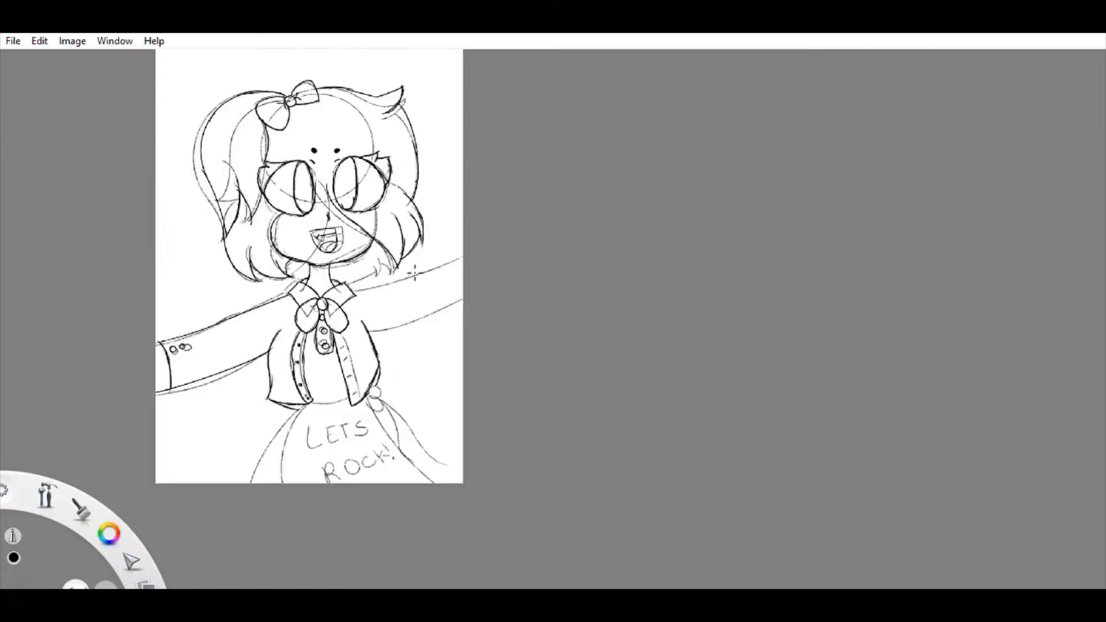
pyautogui.scroll(5, 292, 465)
pyautogui.moveTo(634, 342); pyautogui.dragTo(282, 478)
pyautogui.moveTo(634, 242); pyautogui.dragTo(230, 343)
# Step: Ink the outer edge and four buttonhole dashes of the vest's right band, plus the shirt hem between the bands
pyautogui.scroll(3, 327, 440)
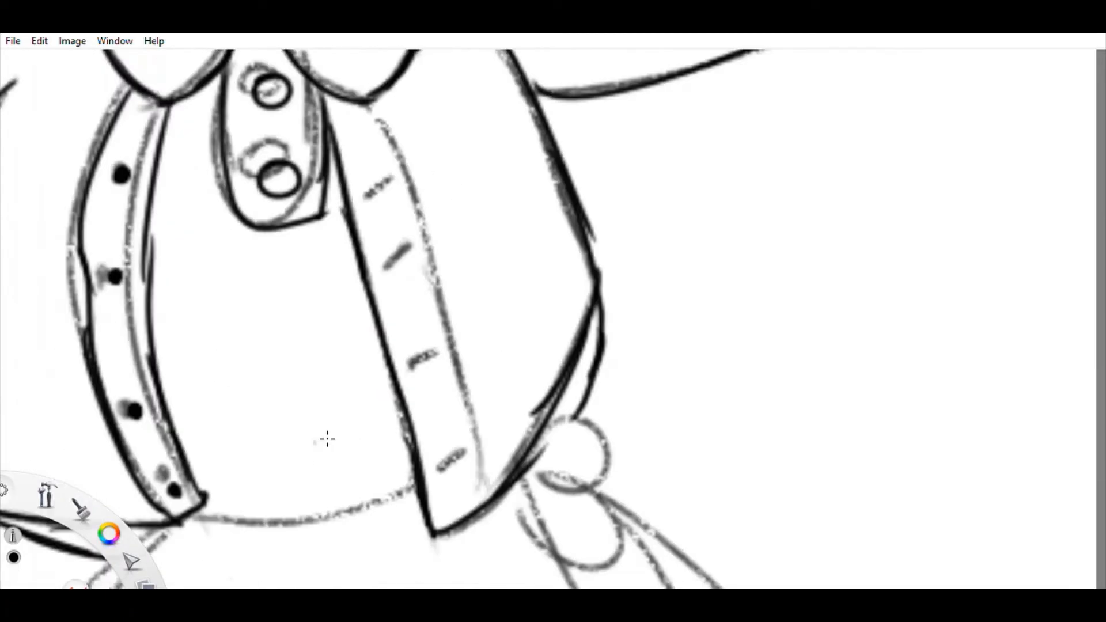
pyautogui.moveTo(374, 99); pyautogui.dragTo(487, 440)
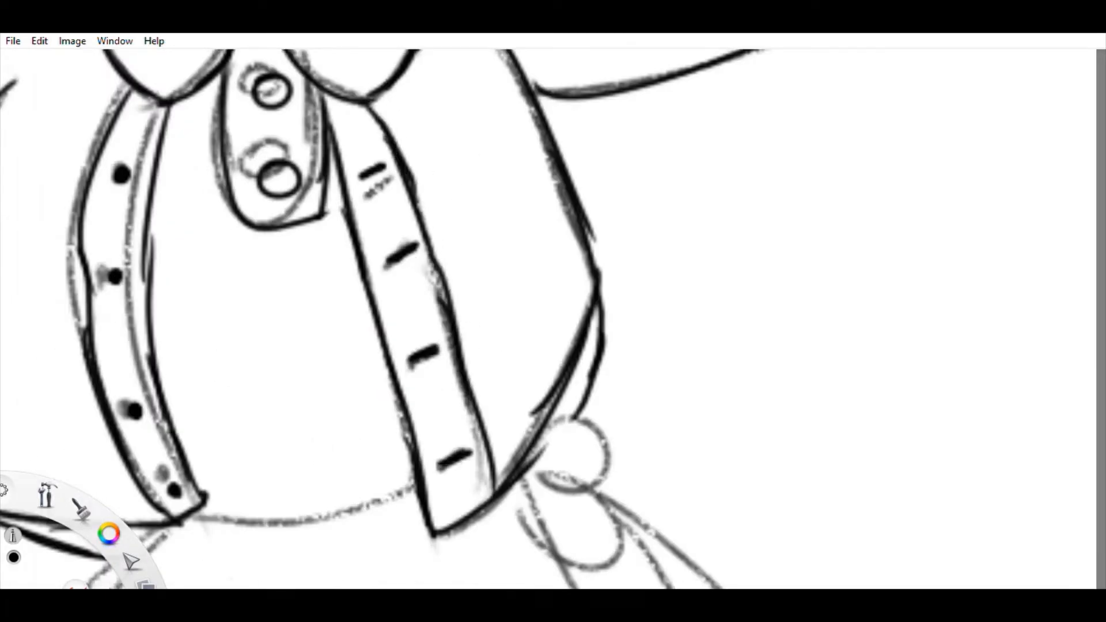
pyautogui.scroll(3, 425, 454)
pyautogui.moveTo(346, 403); pyautogui.dragTo(736, 328)
# Step: Ink the waist bow's two round loops and its trailing ribbons at the right of the skirt
pyautogui.scroll(-5, 645, 373)
pyautogui.scroll(5, 218, 327)
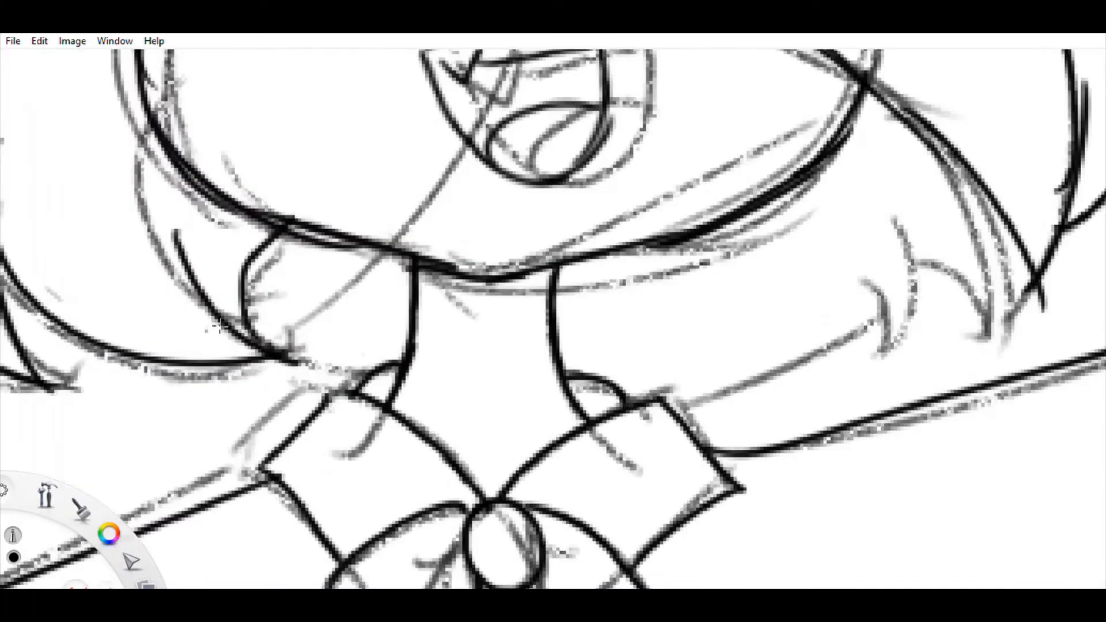
pyautogui.scroll(-2, 218, 326)
pyautogui.scroll(3, 634, 346)
pyautogui.moveTo(409, 317)
pyautogui.mouseDown()
pyautogui.moveTo(568, 469)
pyautogui.moveTo(403, 495)
pyautogui.moveTo(575, 387)
pyautogui.mouseUp()
pyautogui.scroll(-3, 575, 387)
pyautogui.scroll(3, 732, 458)
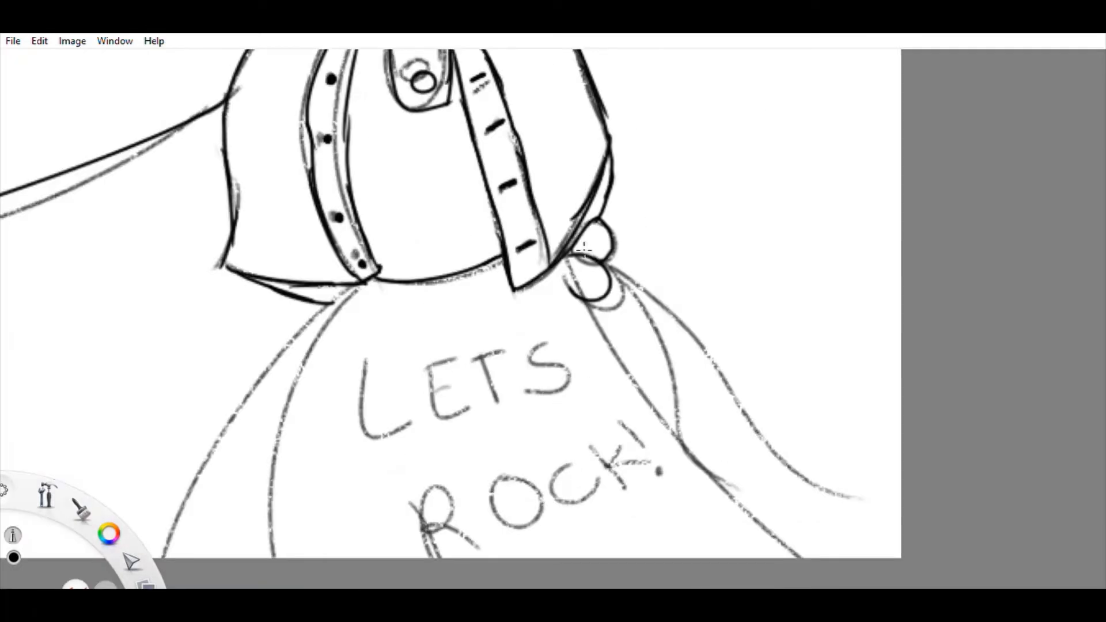
pyautogui.moveTo(612, 260); pyautogui.dragTo(709, 426)
# Step: Ink both sides of the skirt's front panel and the skirt's outer left edge down to the canvas bottom
pyautogui.moveTo(362, 287); pyautogui.dragTo(283, 558)
pyautogui.moveTo(568, 254)
pyautogui.mouseDown()
pyautogui.moveTo(761, 557)
pyautogui.moveTo(830, 558)
pyautogui.mouseUp()
pyautogui.hotkey('ctrl', 'z')
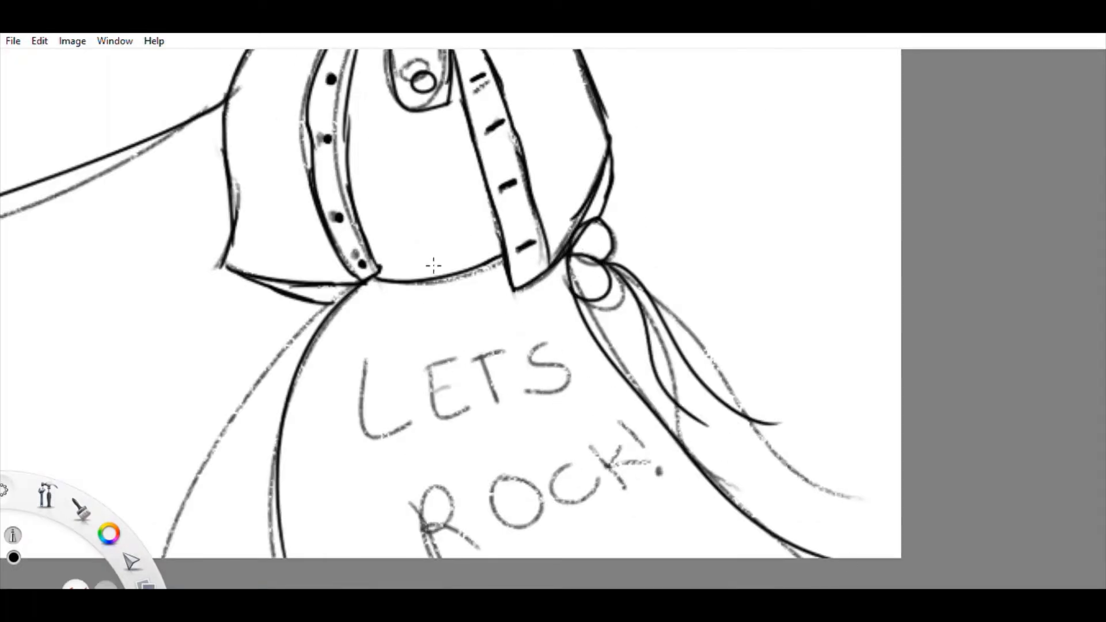
pyautogui.moveTo(356, 288); pyautogui.dragTo(180, 557)
# Step: Ink the L and E of LETS on the skirt as rounded outline letters
pyautogui.scroll(5, 379, 435)
pyautogui.moveTo(339, 239)
pyautogui.mouseDown()
pyautogui.moveTo(482, 447)
pyautogui.moveTo(343, 242)
pyautogui.mouseUp()
pyautogui.moveTo(537, 186)
pyautogui.mouseDown()
pyautogui.moveTo(536, 227)
pyautogui.moveTo(651, 213)
pyautogui.mouseUp()
pyautogui.scroll(-3, 450, 358)
pyautogui.scroll(3, 479, 523)
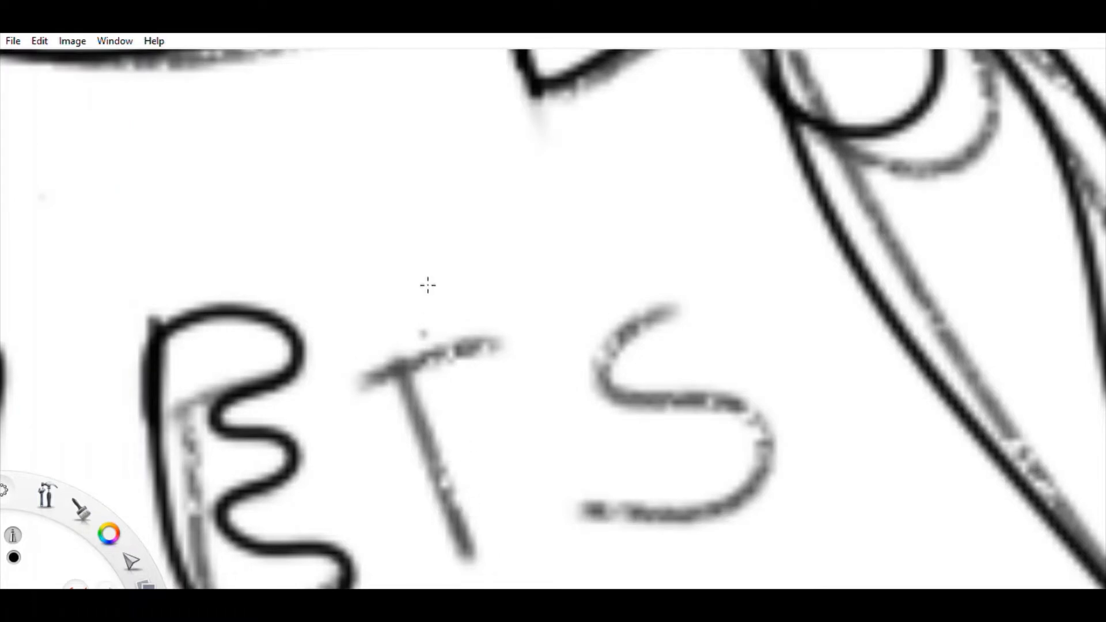
# Step: Ink the T and S of LETS as rounded outline letters
pyautogui.moveTo(428, 285)
pyautogui.mouseDown()
pyautogui.moveTo(459, 309)
pyautogui.moveTo(559, 306)
pyautogui.mouseUp()
pyautogui.moveTo(709, 257)
pyautogui.mouseDown()
pyautogui.moveTo(679, 284)
pyautogui.moveTo(727, 270)
pyautogui.moveTo(587, 510)
pyautogui.mouseUp()
pyautogui.hotkey('ctrl', 'z')
pyautogui.scroll(-3, 588, 403)
pyautogui.scroll(3, 586, 299)
pyautogui.hotkey('ctrl', 'z')
pyautogui.moveTo(582, 248); pyautogui.dragTo(586, 249)
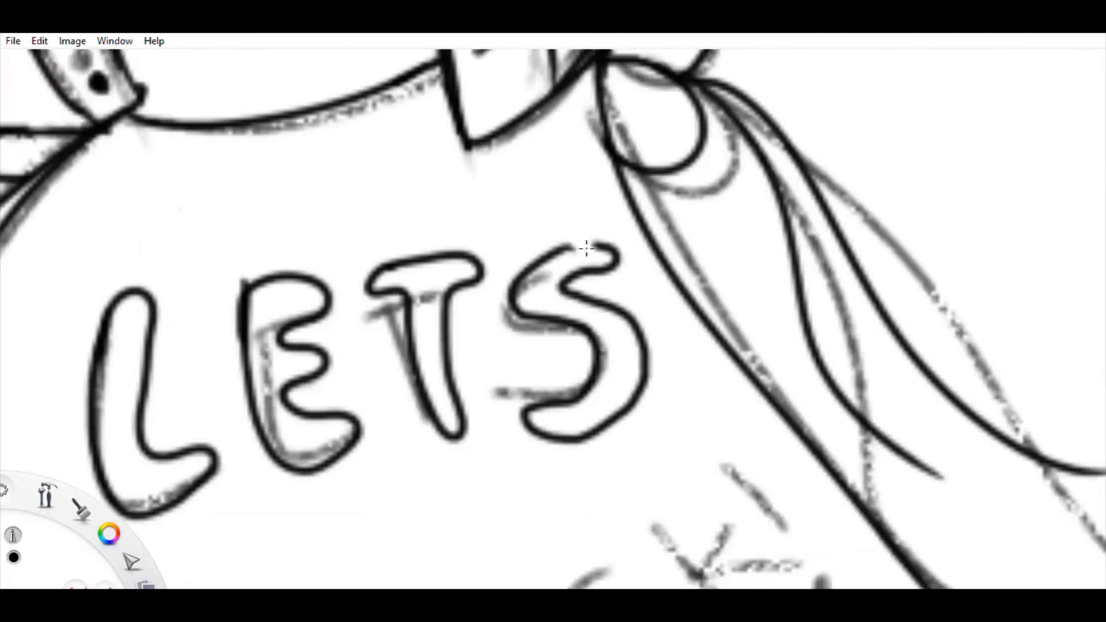
# Step: Ink the R, O and C of ROCK as rounded outline letters below LETS
pyautogui.scroll(-3, 586, 249)
pyautogui.scroll(3, 309, 451)
pyautogui.moveTo(309, 451)
pyautogui.mouseDown()
pyautogui.moveTo(302, 400)
pyautogui.moveTo(369, 507)
pyautogui.moveTo(367, 560)
pyautogui.moveTo(392, 504)
pyautogui.mouseUp()
pyautogui.moveTo(397, 410); pyautogui.dragTo(395, 412)
pyautogui.moveTo(536, 360); pyautogui.dragTo(519, 364)
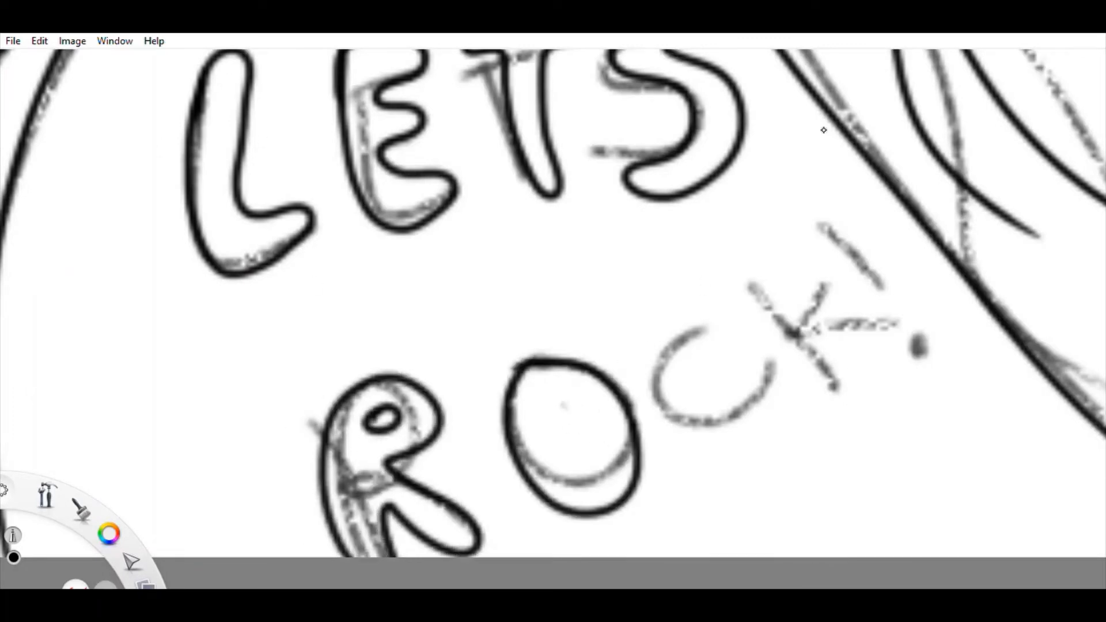
pyautogui.moveTo(553, 398); pyautogui.dragTo(608, 470)
pyautogui.moveTo(766, 340)
pyautogui.mouseDown()
pyautogui.moveTo(806, 444)
pyautogui.moveTo(675, 374)
pyautogui.mouseUp()
# Step: Ink the K of ROCK and an outlined exclamation mark after it
pyautogui.scroll(-2, 594, 382)
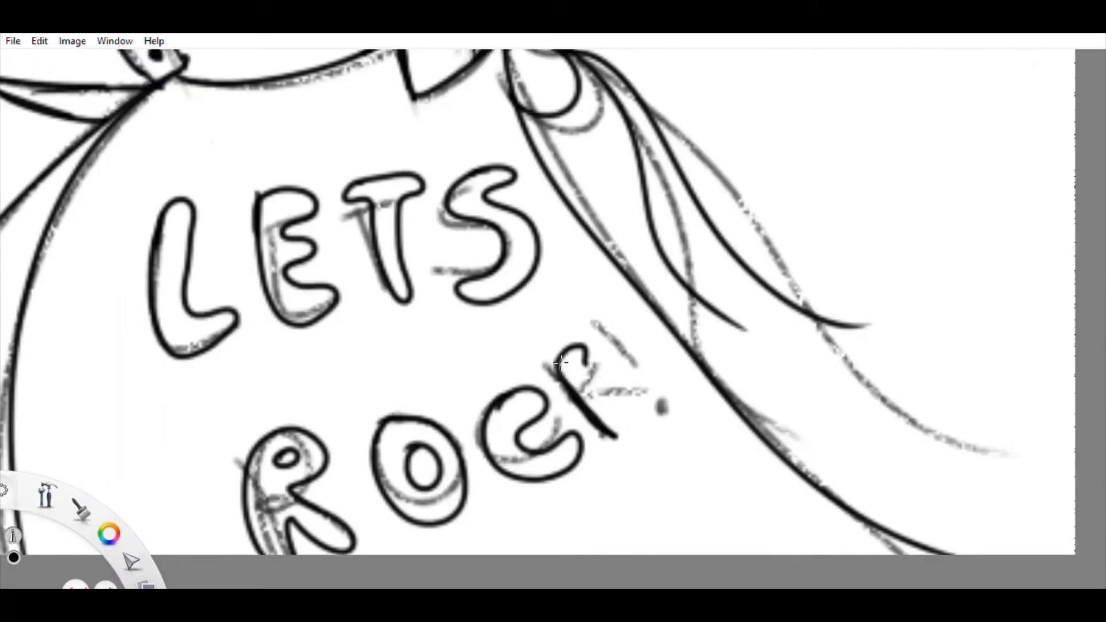
pyautogui.hotkey('ctrl', 'z')
pyautogui.moveTo(625, 438)
pyautogui.mouseDown()
pyautogui.moveTo(562, 369)
pyautogui.moveTo(600, 394)
pyautogui.mouseUp()
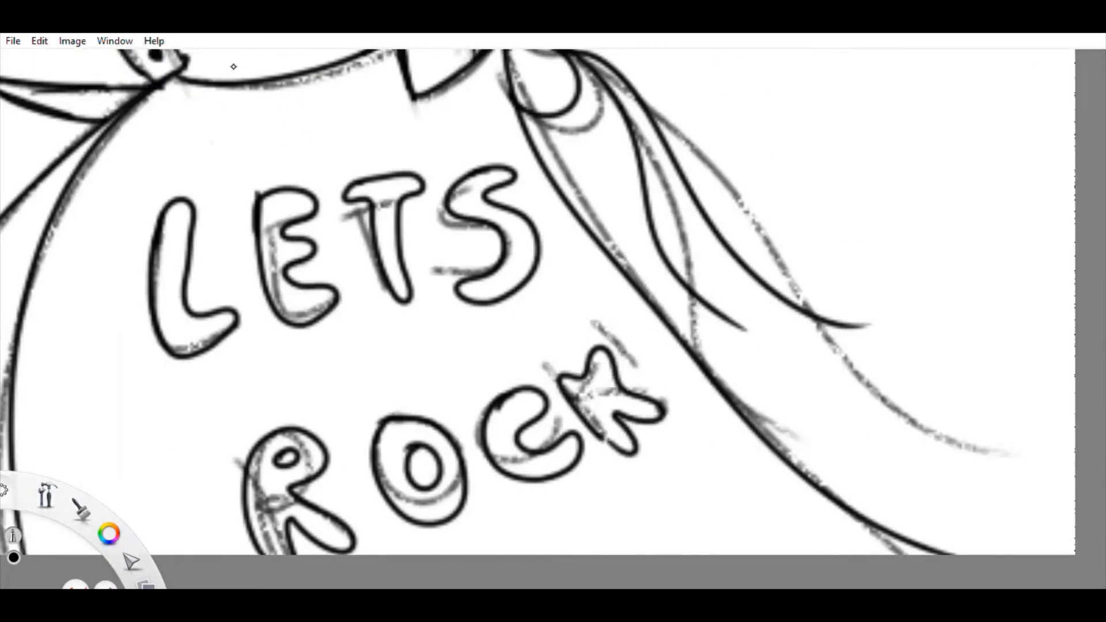
pyautogui.hotkey('ctrl', 'z')
pyautogui.moveTo(550, 367); pyautogui.dragTo(597, 398)
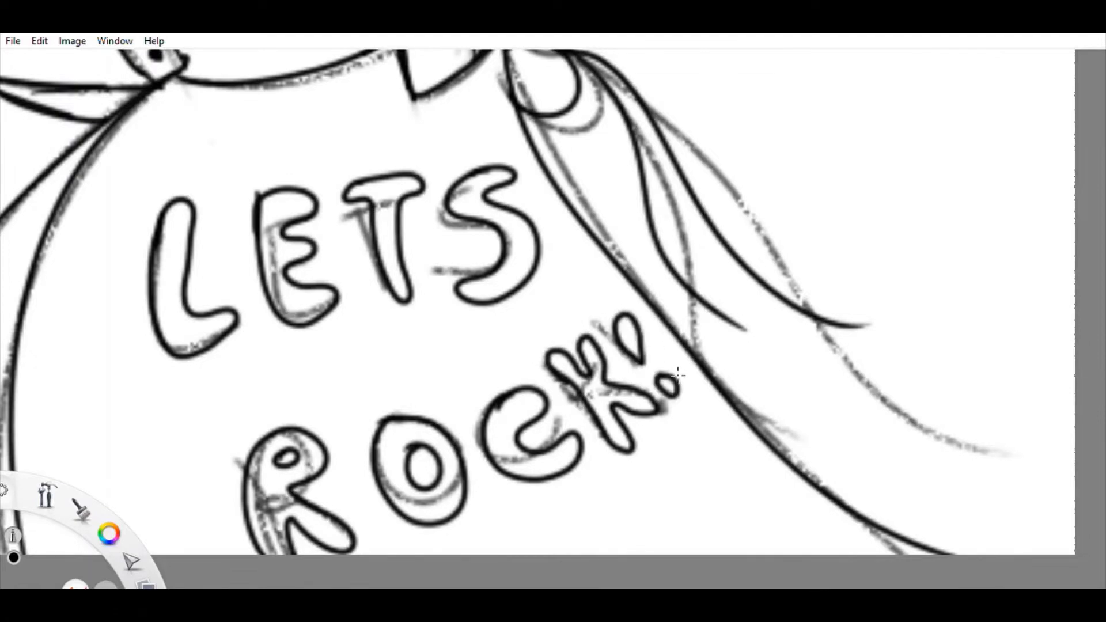
# Step: Select the inked ROCK! lettering and shift it slightly left on the skirt
pyautogui.scroll(-3, 678, 376)
pyautogui.scroll(3, 678, 375)
pyautogui.moveTo(432, 362)
pyautogui.mouseDown()
pyautogui.moveTo(835, 408)
pyautogui.moveTo(736, 388)
pyautogui.moveTo(630, 432)
pyautogui.mouseUp()
pyautogui.press('Return')
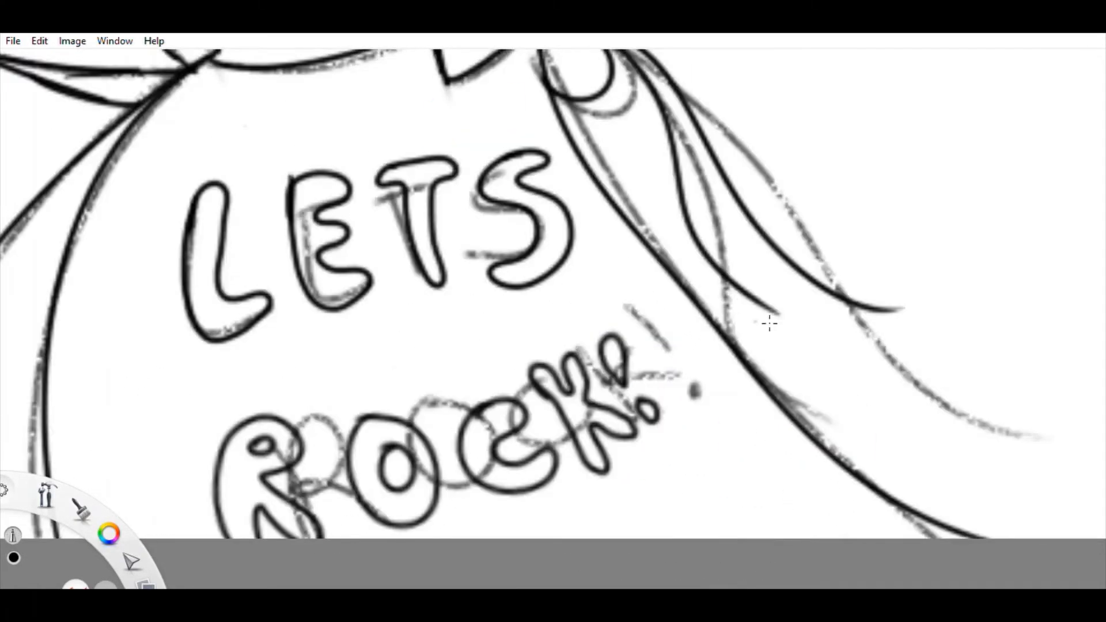
pyautogui.scroll(3, 765, 321)
pyautogui.moveTo(553, 403); pyautogui.dragTo(545, 397)
pyautogui.moveTo(577, 461); pyautogui.dragTo(582, 467)
pyautogui.hotkey('ctrl', 'z')
pyautogui.hotkey('ctrl', 'z')
# Step: Erase the exclamation mark after ROCK and redraw it as two outlined exclamation marks
pyautogui.press('e')
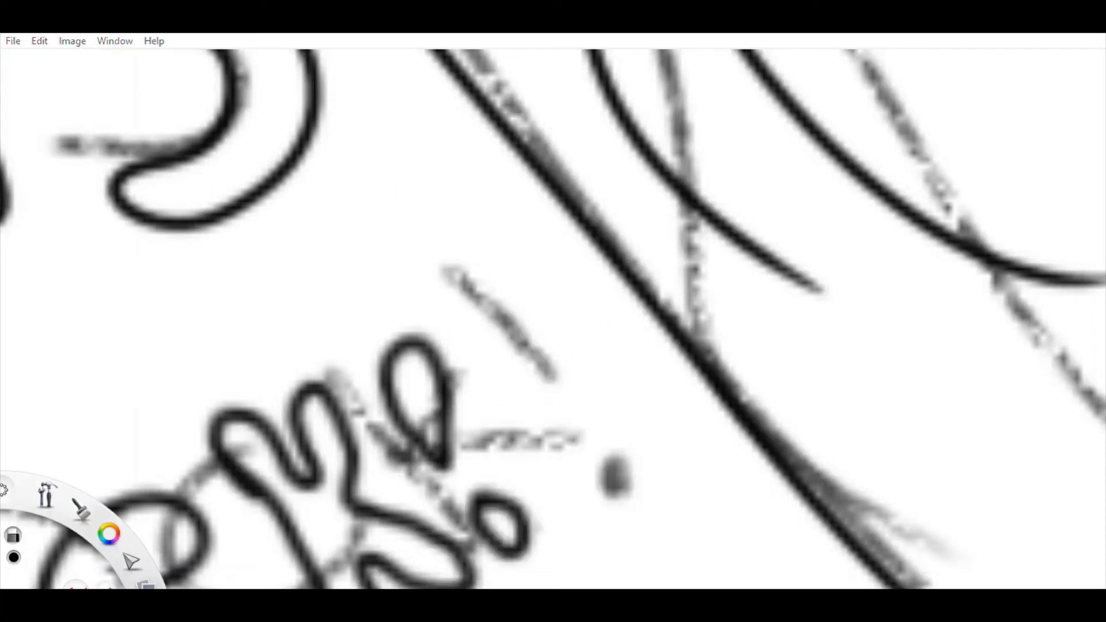
pyautogui.moveTo(495, 519)
pyautogui.mouseDown()
pyautogui.moveTo(474, 519)
pyautogui.moveTo(415, 398)
pyautogui.mouseUp()
pyautogui.hotkey('ctrl', 'z')
pyautogui.hotkey('ctrl', 'z')
pyautogui.hotkey('ctrl', 'z')
pyautogui.hotkey('ctrl', 'z')
pyautogui.hotkey('ctrl', 'z')
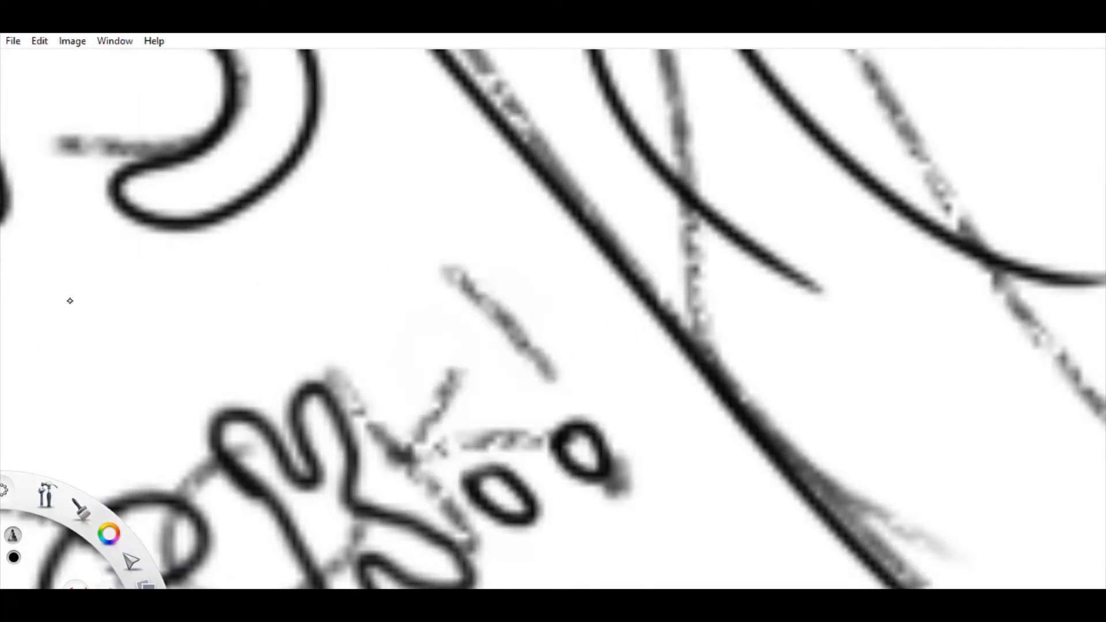
pyautogui.hotkey('ctrl', 'y')
pyautogui.hotkey('ctrl', 'y')
pyautogui.hotkey('ctrl', 'y')
pyautogui.scroll(-5, 638, 404)
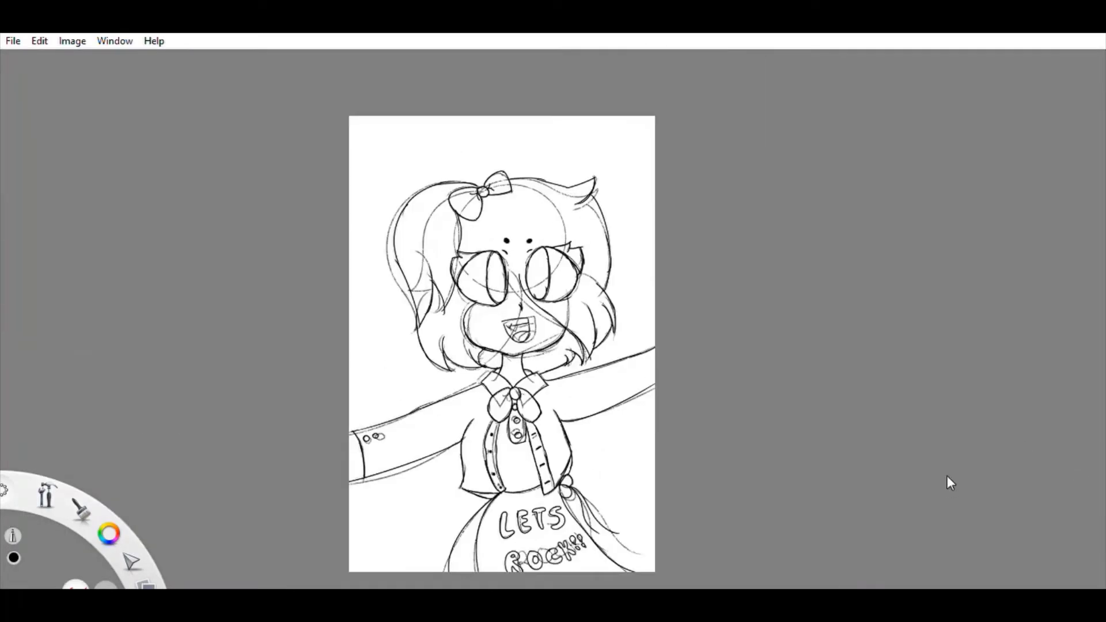
# Step: With the rough sketch hidden, redraw the left cheek closer to the mouth and ink a short line joining the left eye to the fringe
pyautogui.scroll(5, 736, 388)
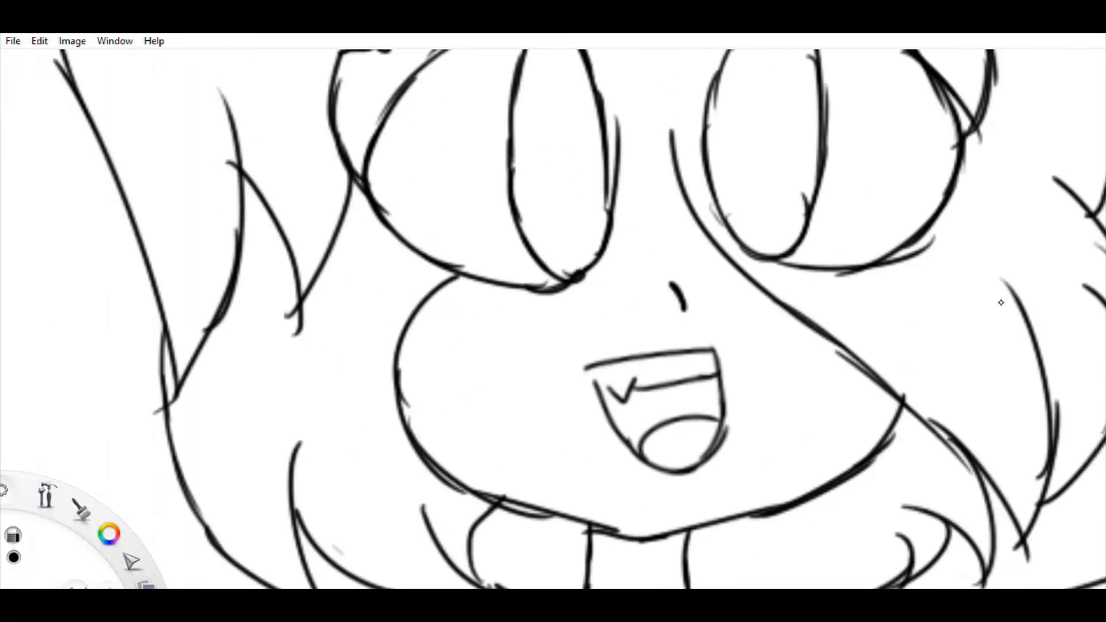
pyautogui.moveTo(465, 281); pyautogui.dragTo(484, 488)
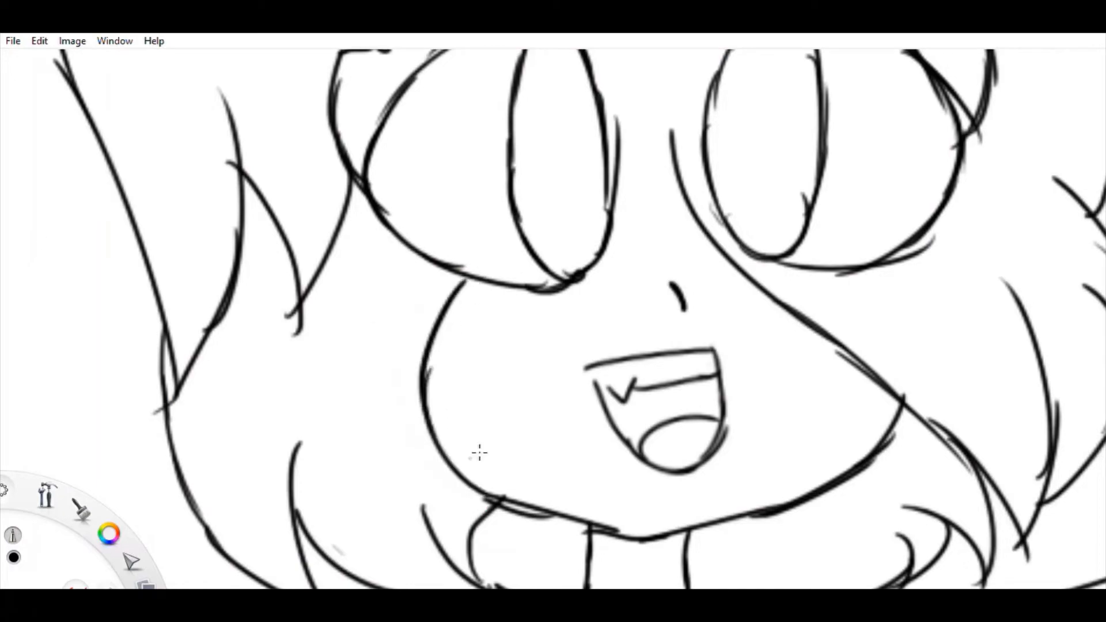
pyautogui.moveTo(391, 552); pyautogui.dragTo(255, 588)
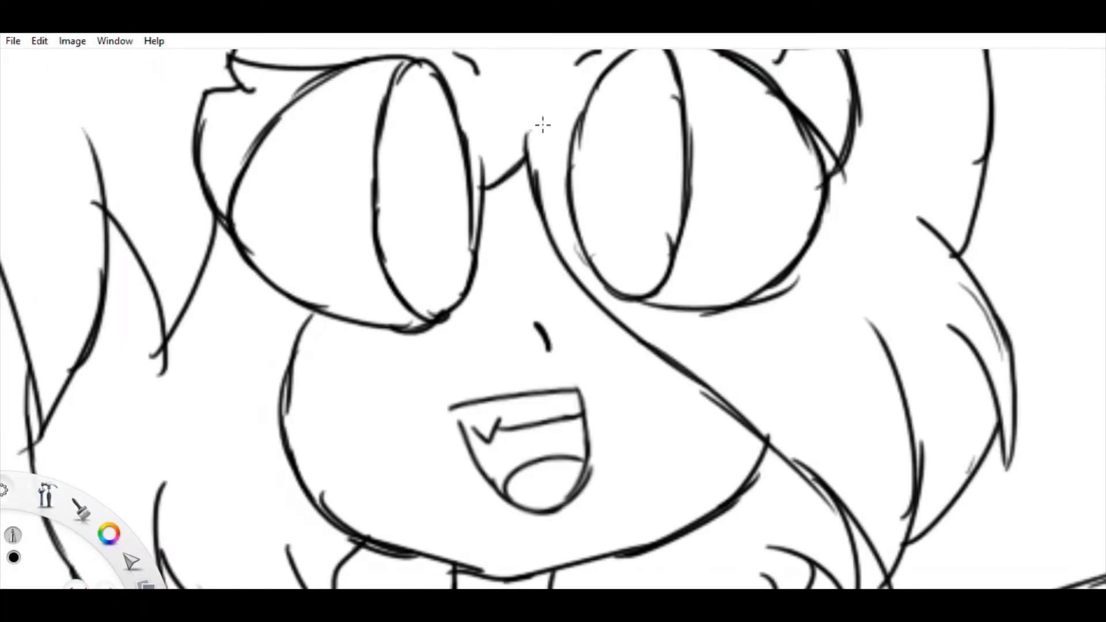
pyautogui.scroll(-5, 543, 124)
pyautogui.scroll(5, 1021, 404)
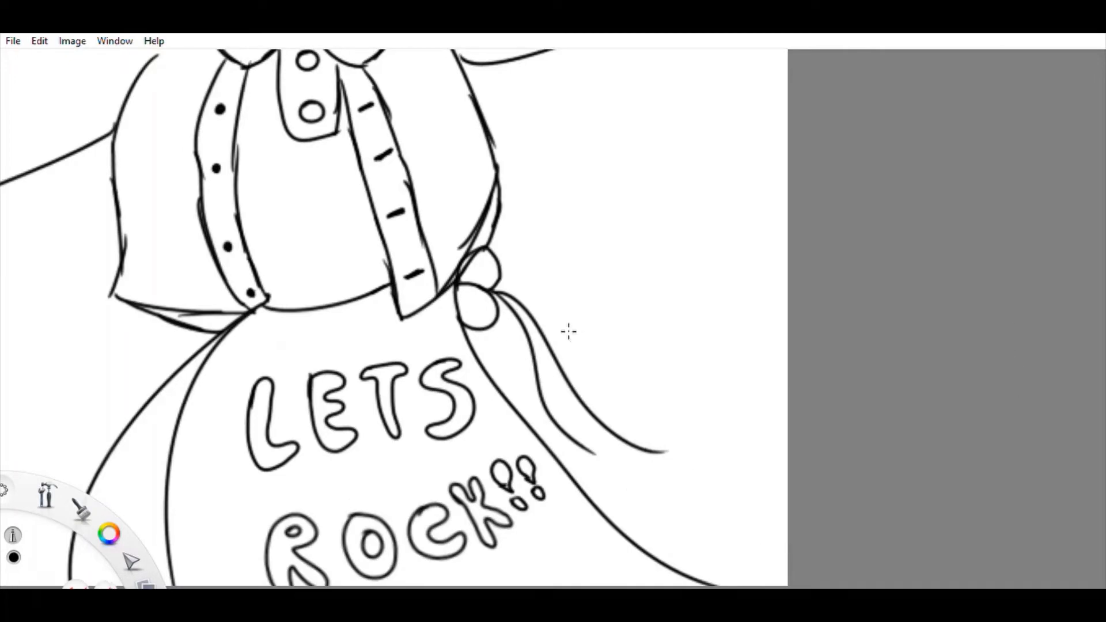
pyautogui.scroll(-5, 568, 328)
pyautogui.scroll(4, 568, 328)
pyautogui.scroll(-5, 1021, 81)
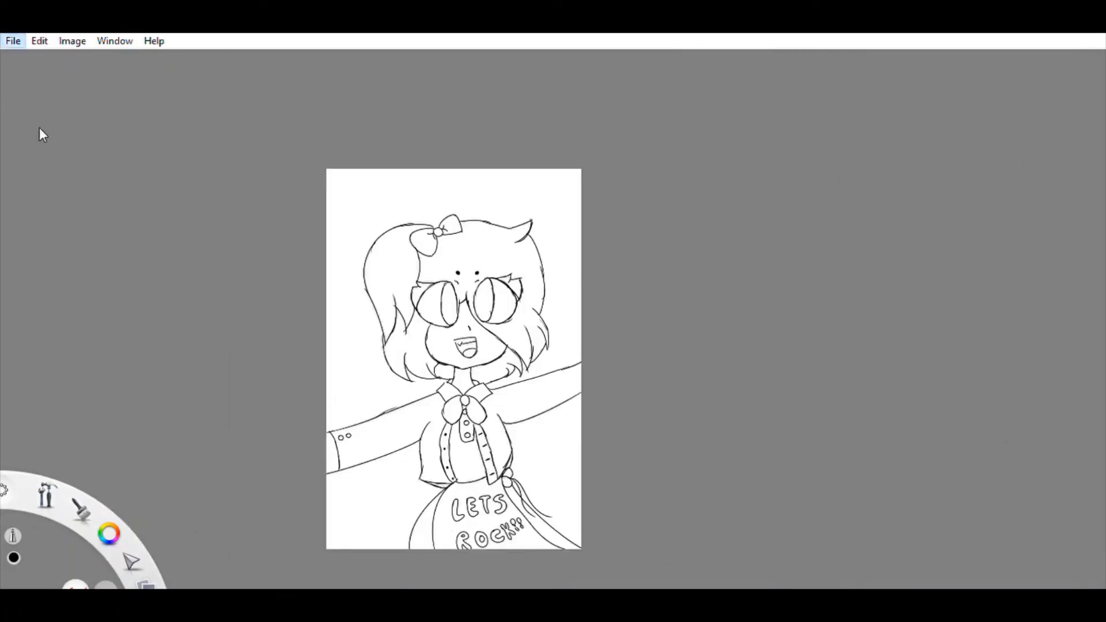
# Step: Pick the eye pink from the Rockstar Chica reference sheet and paint the right eye's iris with it
pyautogui.scroll(2, 236, 297)
pyautogui.scroll(3, 636, 197)
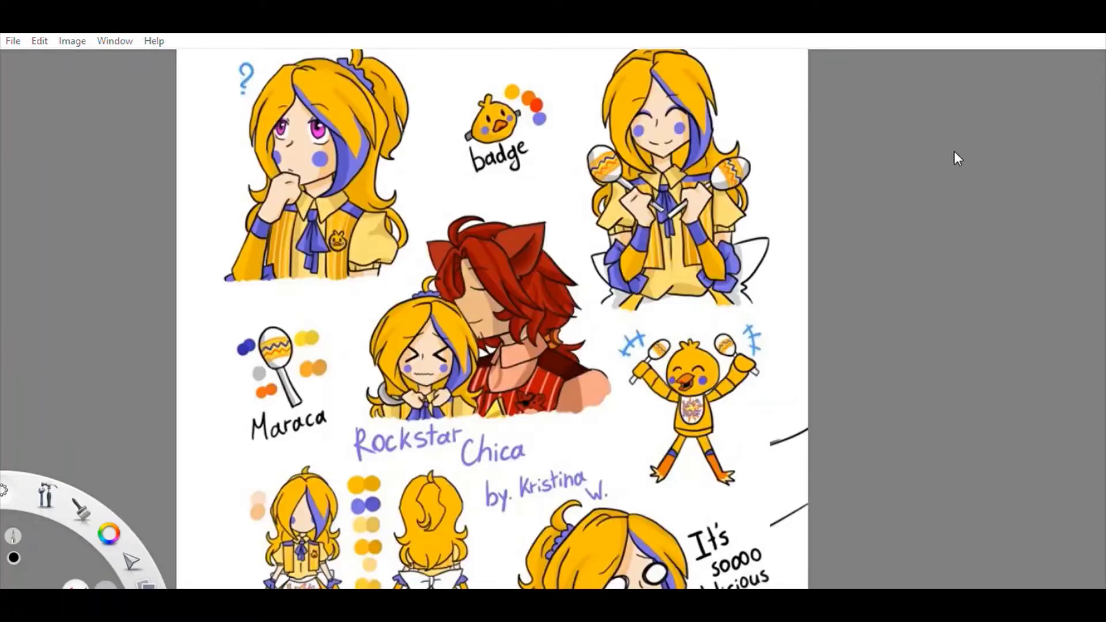
pyautogui.scroll(5, 652, 213)
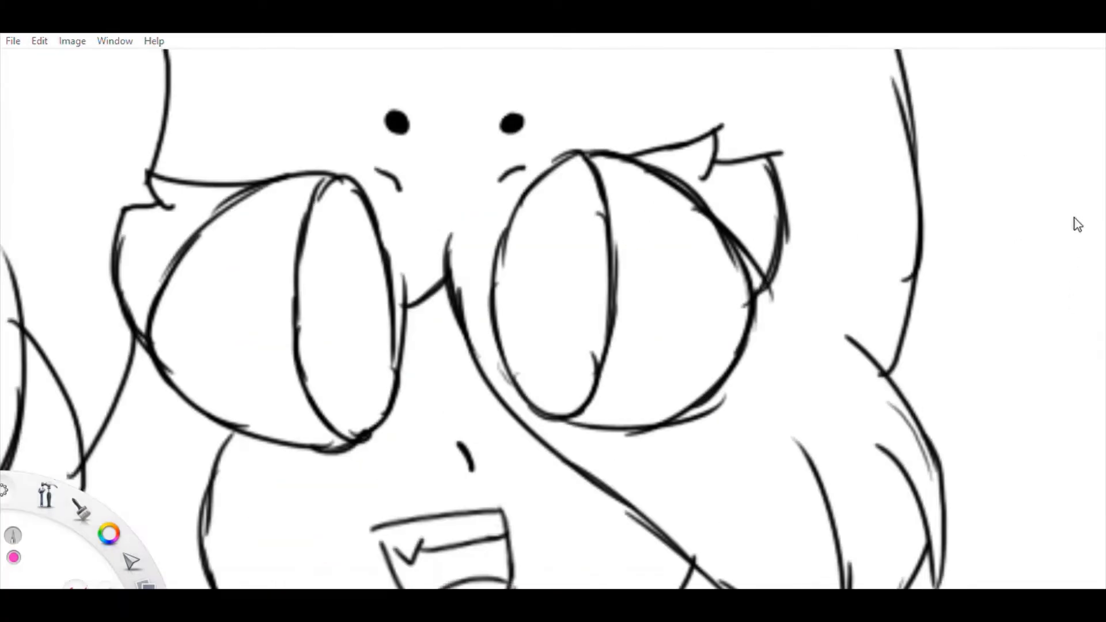
pyautogui.moveTo(519, 230)
pyautogui.mouseDown()
pyautogui.moveTo(548, 223)
pyautogui.moveTo(556, 314)
pyautogui.mouseUp()
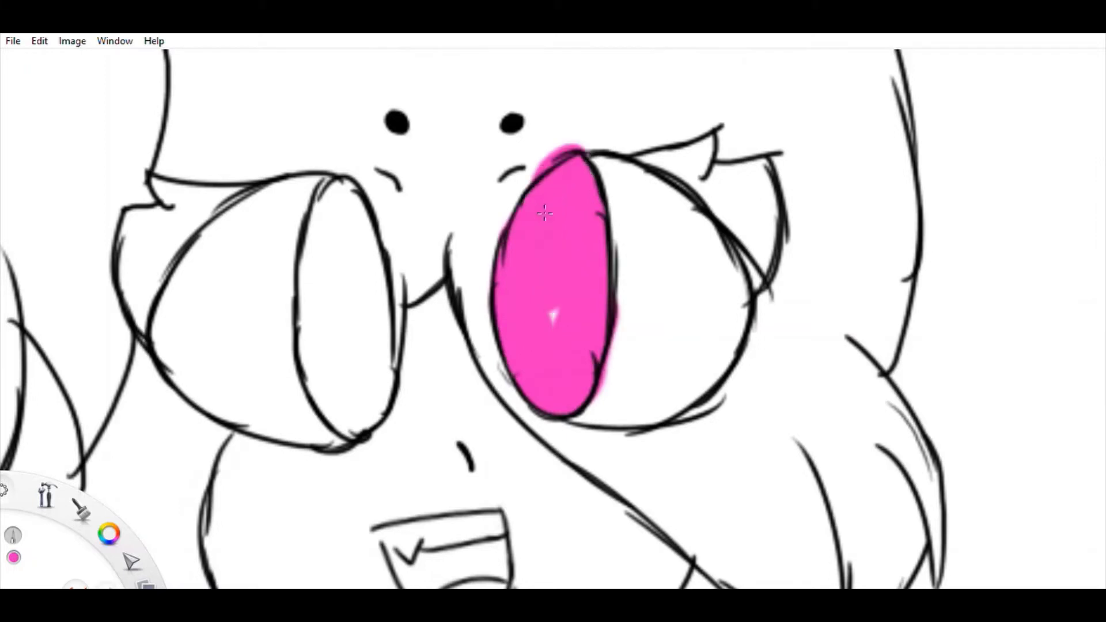
# Step: Paint the left eye's iris with the same pink
pyautogui.moveTo(288, 346); pyautogui.dragTo(353, 175)
pyautogui.moveTo(253, 242); pyautogui.dragTo(248, 311)
pyautogui.hotkey('ctrl', 'z')
pyautogui.moveTo(363, 185); pyautogui.dragTo(406, 357)
# Step: Erase the pink that spills outside the outlines of both irises
pyautogui.press('e')
pyautogui.moveTo(282, 277); pyautogui.dragTo(271, 323)
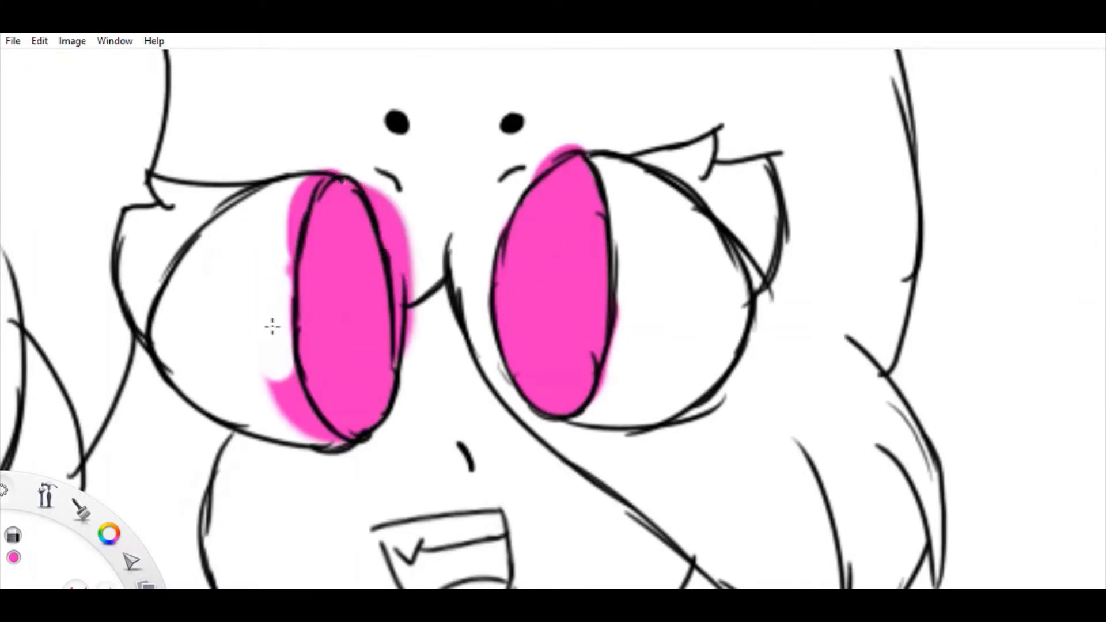
pyautogui.moveTo(311, 173)
pyautogui.mouseDown()
pyautogui.moveTo(272, 326)
pyautogui.moveTo(311, 426)
pyautogui.mouseUp()
pyautogui.hotkey('ctrl', 'z')
pyautogui.moveTo(277, 311)
pyautogui.mouseDown()
pyautogui.moveTo(298, 153)
pyautogui.moveTo(427, 293)
pyautogui.moveTo(346, 190)
pyautogui.mouseUp()
pyautogui.moveTo(535, 173); pyautogui.dragTo(581, 147)
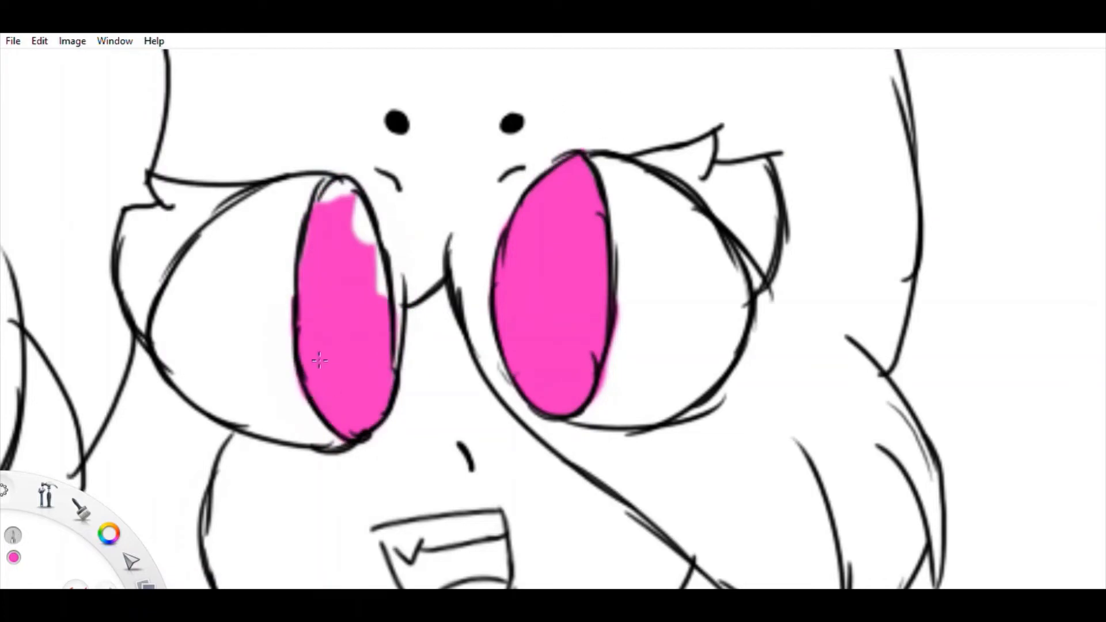
pyautogui.hotkey('ctrl', 'z')
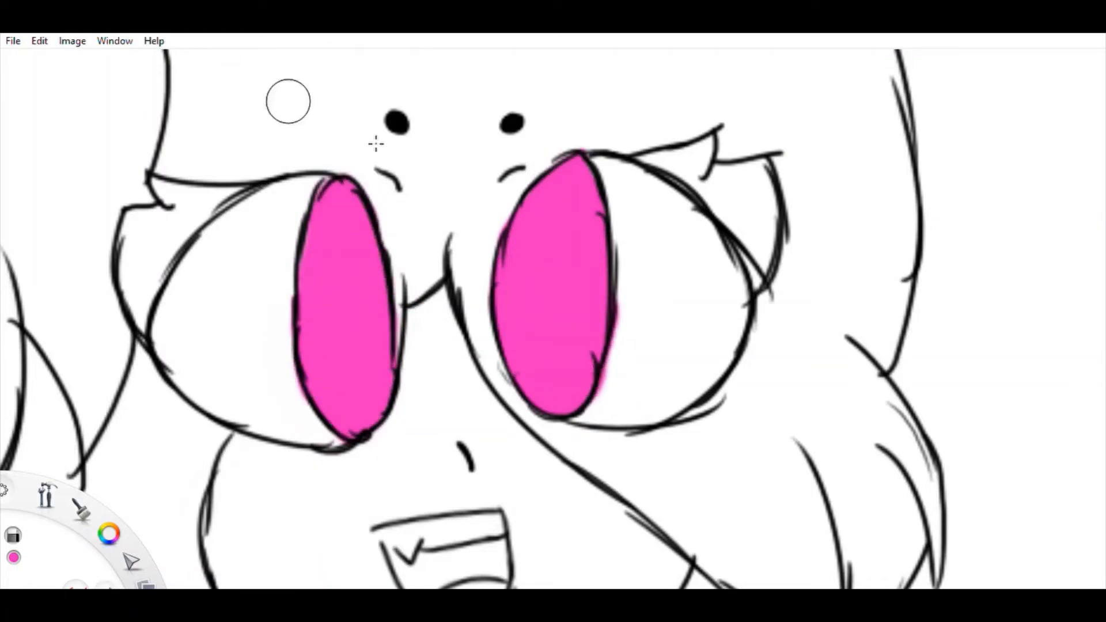
# Step: Paint the round knot at the centre of the hair bow pale yellow
pyautogui.scroll(-3, 524, 457)
pyautogui.scroll(5, 860, 216)
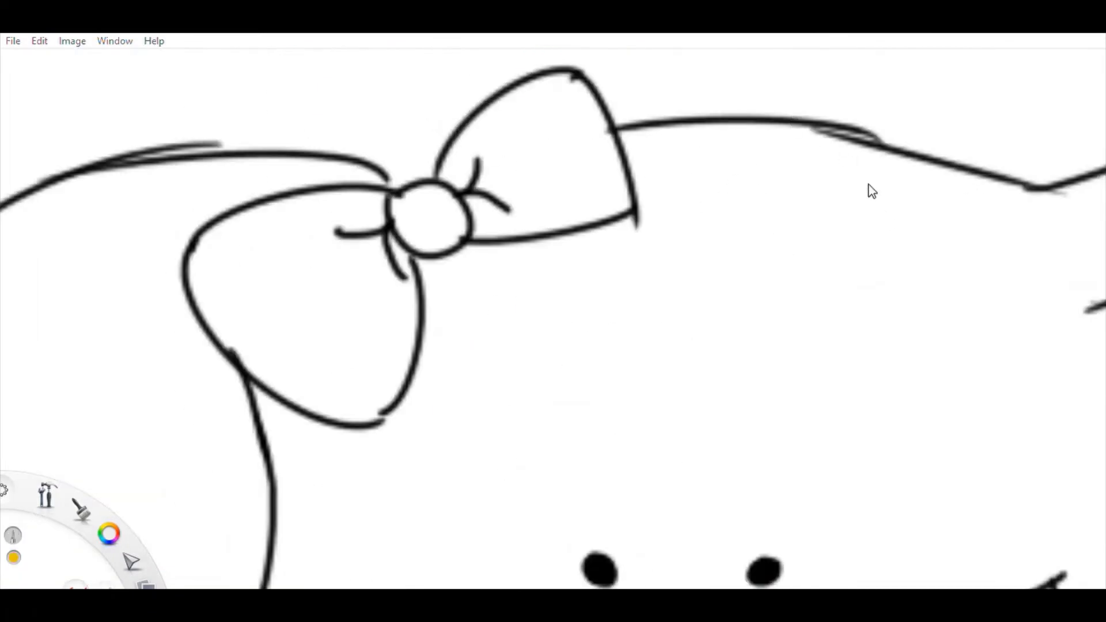
pyautogui.scroll(3, 514, 98)
pyautogui.hotkey('ctrl', 'z')
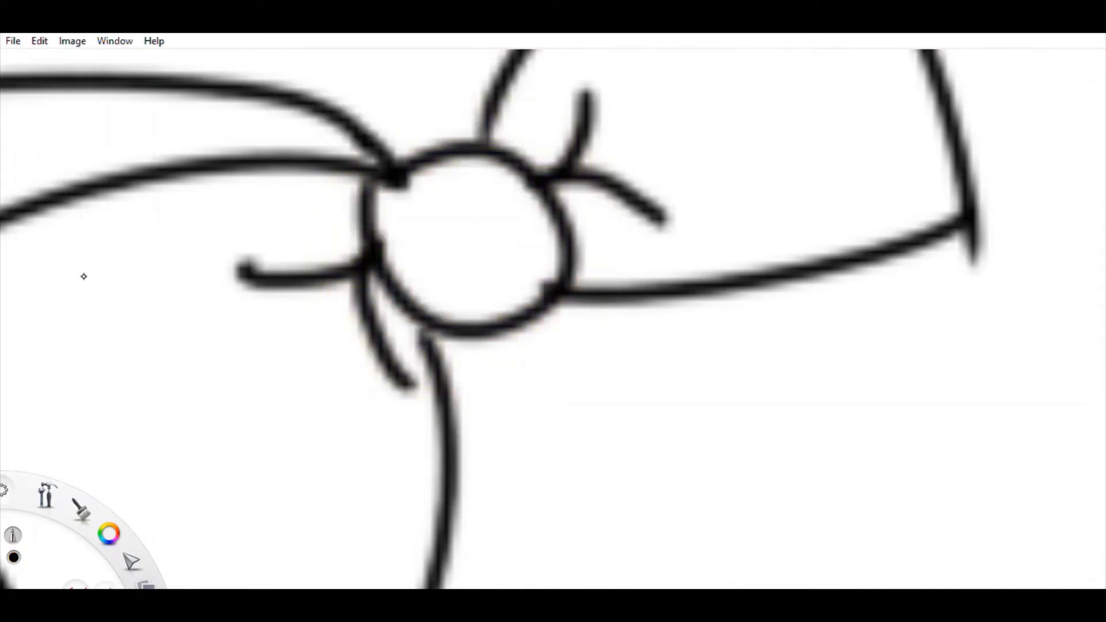
pyautogui.moveTo(519, 265)
pyautogui.mouseDown()
pyautogui.moveTo(506, 197)
pyautogui.moveTo(463, 174)
pyautogui.mouseUp()
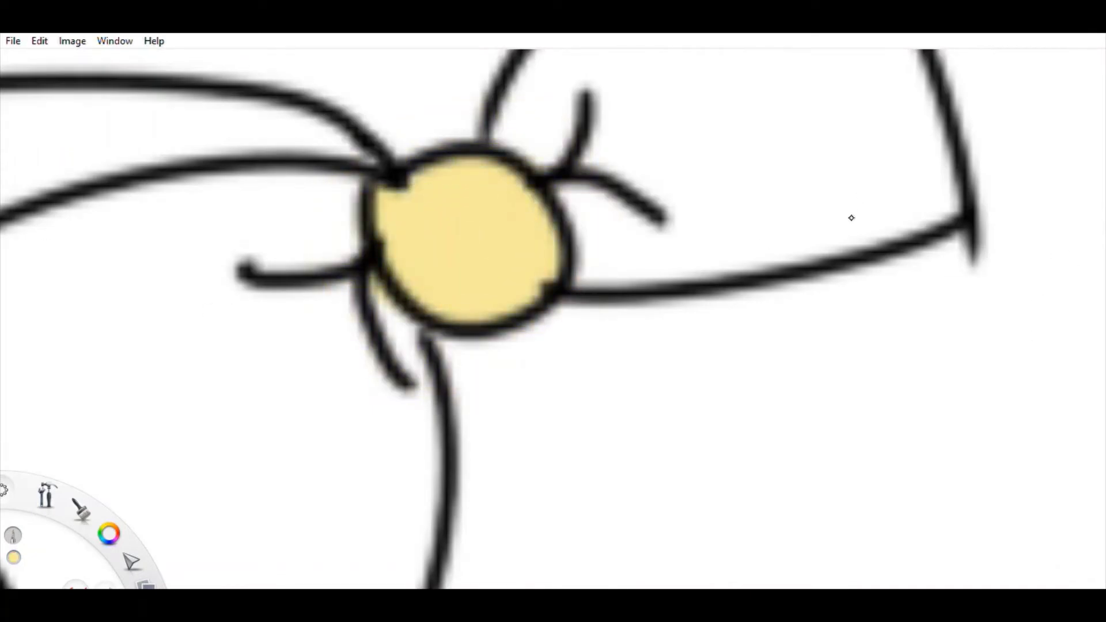
# Step: Paint the hair bow's left loop golden yellow up to its outline
pyautogui.scroll(-3, 553, 311)
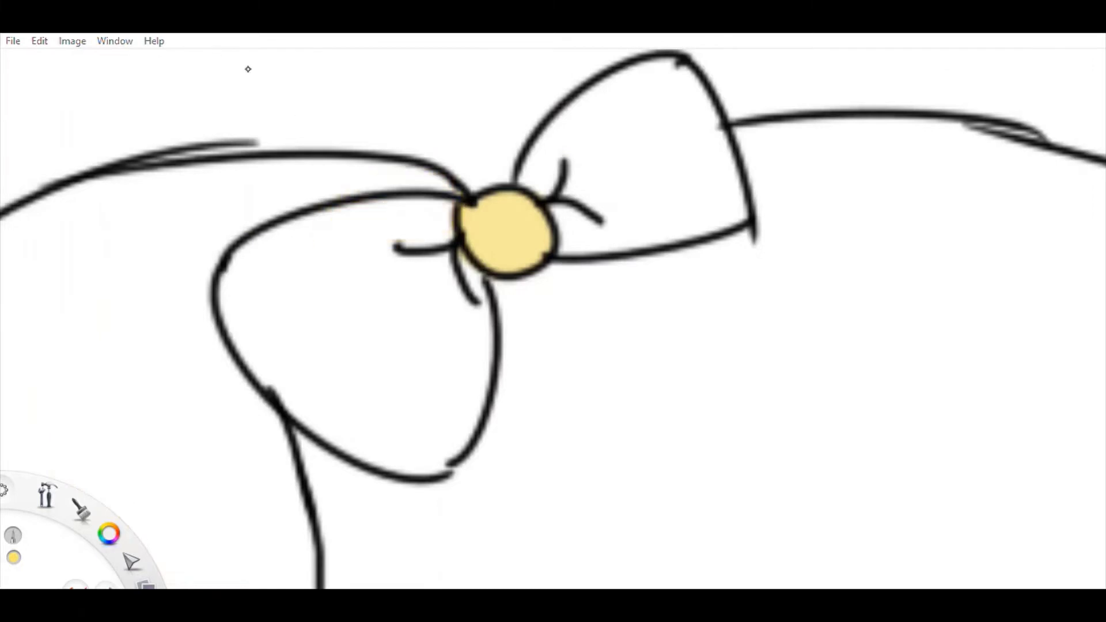
pyautogui.moveTo(450, 199)
pyautogui.mouseDown()
pyautogui.moveTo(407, 245)
pyautogui.moveTo(441, 231)
pyautogui.moveTo(467, 323)
pyautogui.moveTo(447, 458)
pyautogui.moveTo(271, 366)
pyautogui.moveTo(294, 245)
pyautogui.mouseUp()
pyautogui.hotkey('ctrl', 'z')
pyautogui.moveTo(403, 202); pyautogui.dragTo(449, 231)
pyautogui.hotkey('ctrl', 'z')
pyautogui.moveTo(352, 227)
pyautogui.mouseDown()
pyautogui.moveTo(455, 205)
pyautogui.moveTo(267, 276)
pyautogui.mouseUp()
pyautogui.click(430, 410)
# Step: Paint the hair bow's right loop the same golden yellow and erase the colour that spills outside its outline
pyautogui.scroll(3, 484, 138)
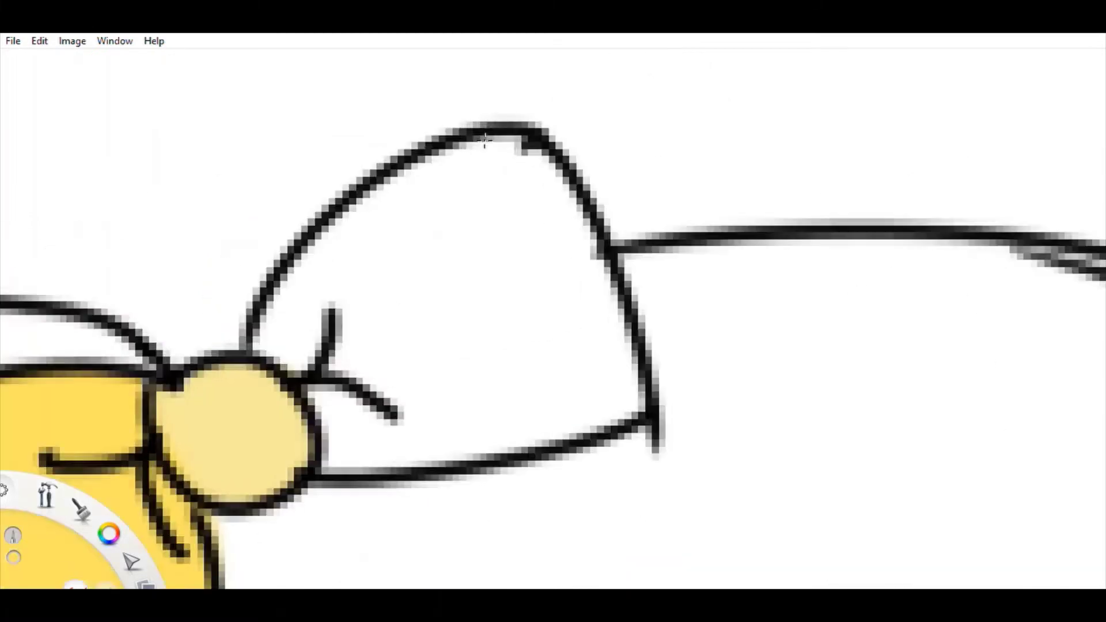
pyautogui.moveTo(260, 334); pyautogui.dragTo(351, 426)
pyautogui.hotkey('ctrl', 'z')
pyautogui.moveTo(271, 340); pyautogui.dragTo(328, 397)
pyautogui.moveTo(276, 340)
pyautogui.mouseDown()
pyautogui.moveTo(530, 144)
pyautogui.moveTo(553, 259)
pyautogui.mouseUp()
pyautogui.hotkey('ctrl', 'z')
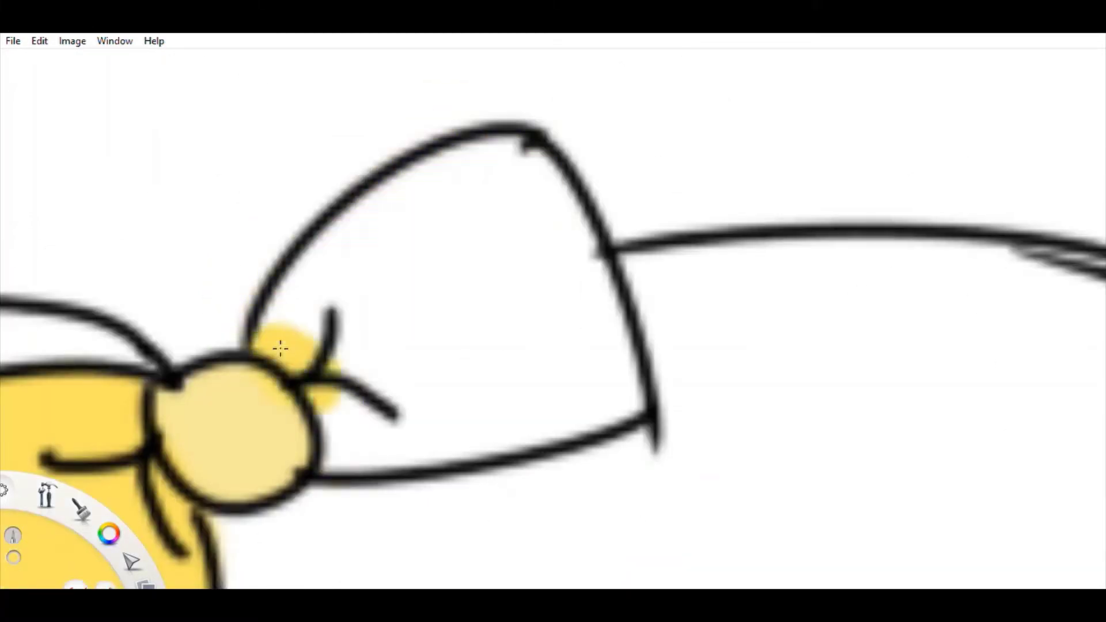
pyautogui.hotkey('ctrl', 'z')
pyautogui.moveTo(271, 369)
pyautogui.mouseDown()
pyautogui.moveTo(521, 353)
pyautogui.moveTo(329, 442)
pyautogui.moveTo(622, 426)
pyautogui.moveTo(564, 161)
pyautogui.mouseUp()
pyautogui.press('e')
pyautogui.moveTo(645, 260); pyautogui.dragTo(631, 460)
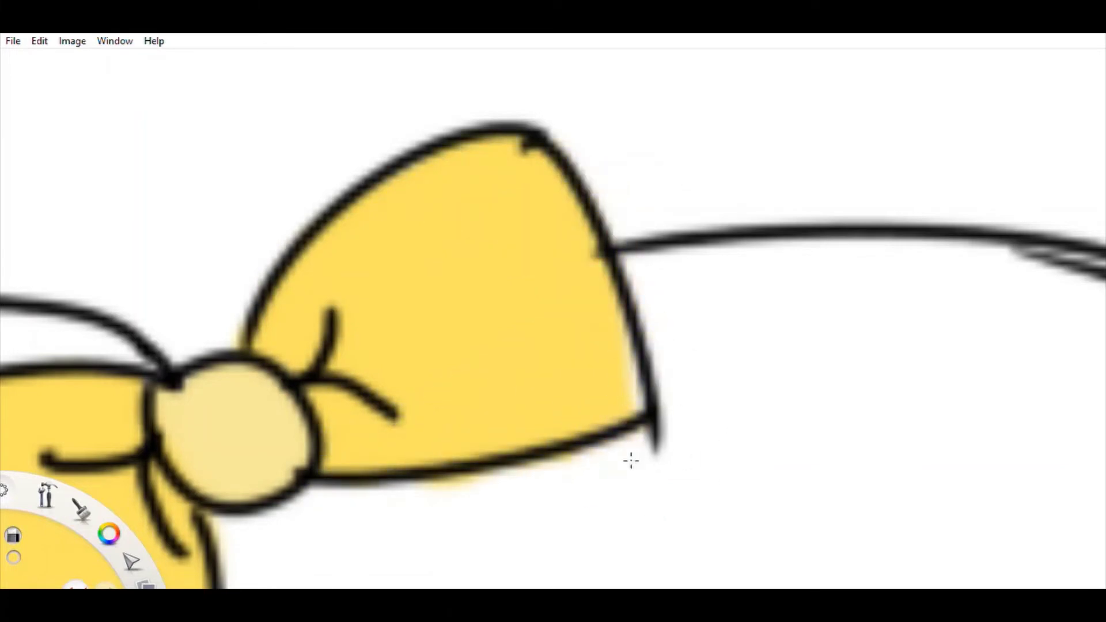
pyautogui.hotkey('ctrl', 'z')
pyautogui.hotkey('ctrl', 'y')
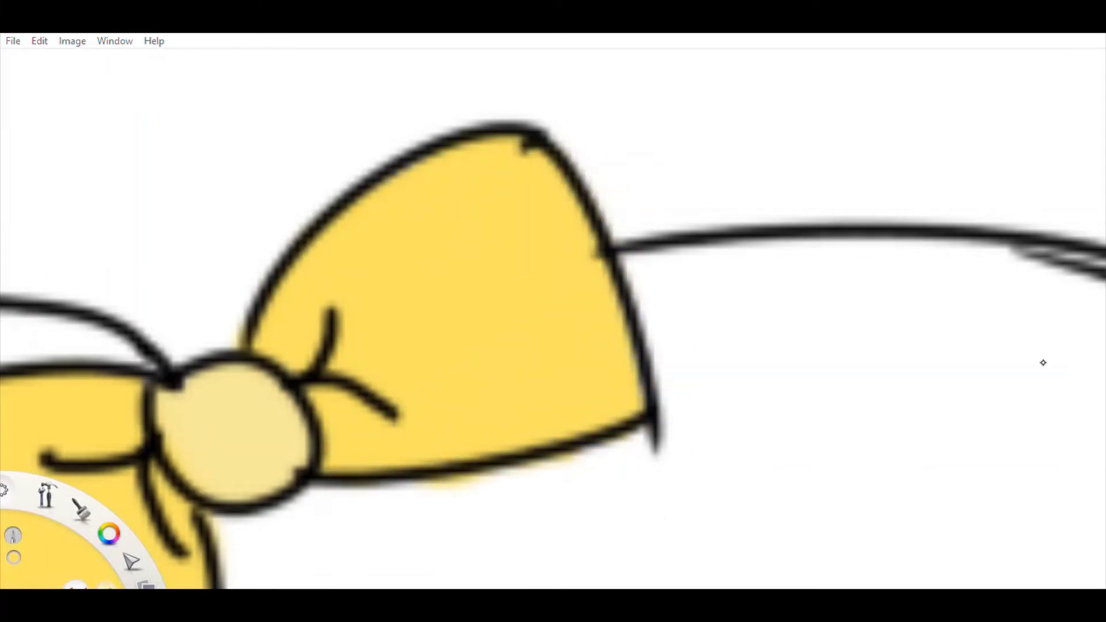
# Step: Paint the long section of hair on the left of the face yellow, down to the pointed lock beside the cheek
pyautogui.scroll(-5, 13, 458)
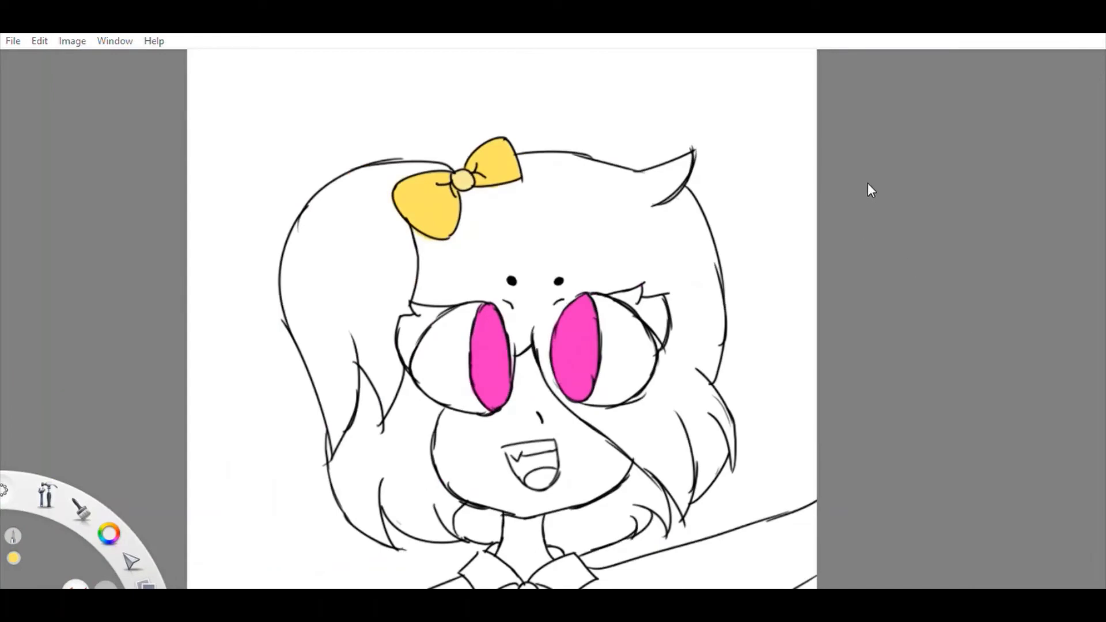
pyautogui.scroll(5, 357, 286)
pyautogui.moveTo(299, 313); pyautogui.dragTo(415, 190)
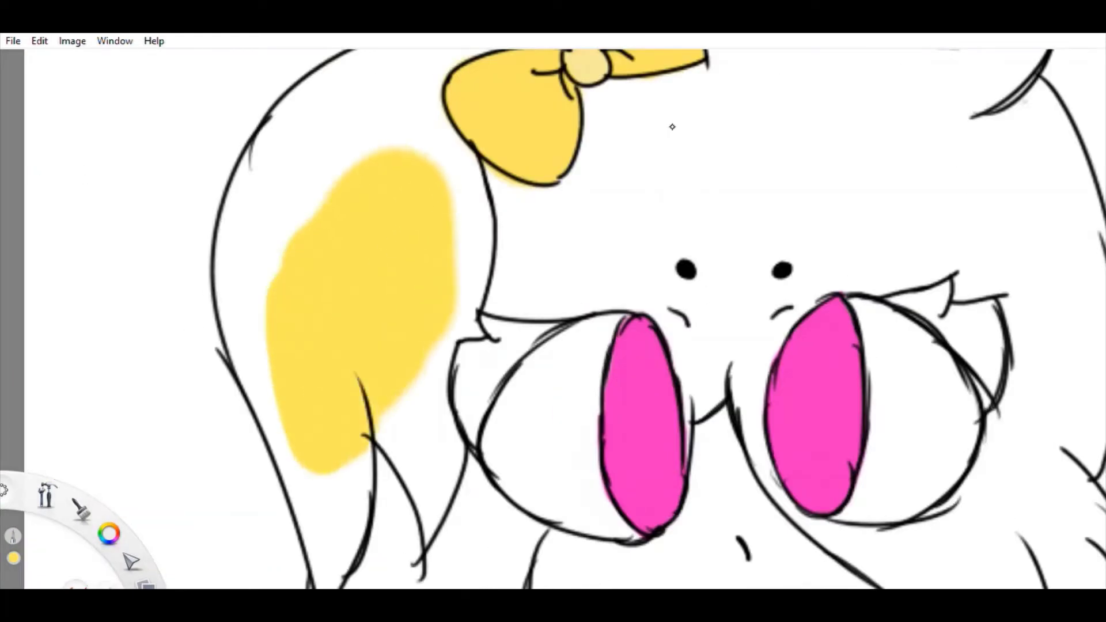
pyautogui.moveTo(461, 149)
pyautogui.mouseDown()
pyautogui.moveTo(484, 300)
pyautogui.moveTo(455, 374)
pyautogui.moveTo(426, 570)
pyautogui.moveTo(274, 343)
pyautogui.moveTo(317, 264)
pyautogui.moveTo(305, 469)
pyautogui.mouseUp()
pyautogui.hotkey('ctrl', 'z')
pyautogui.moveTo(351, 586); pyautogui.dragTo(416, 391)
pyautogui.moveTo(549, 272)
pyautogui.mouseDown()
pyautogui.moveTo(547, 398)
pyautogui.moveTo(400, 375)
pyautogui.moveTo(346, 271)
pyautogui.moveTo(415, 251)
pyautogui.moveTo(288, 153)
pyautogui.mouseUp()
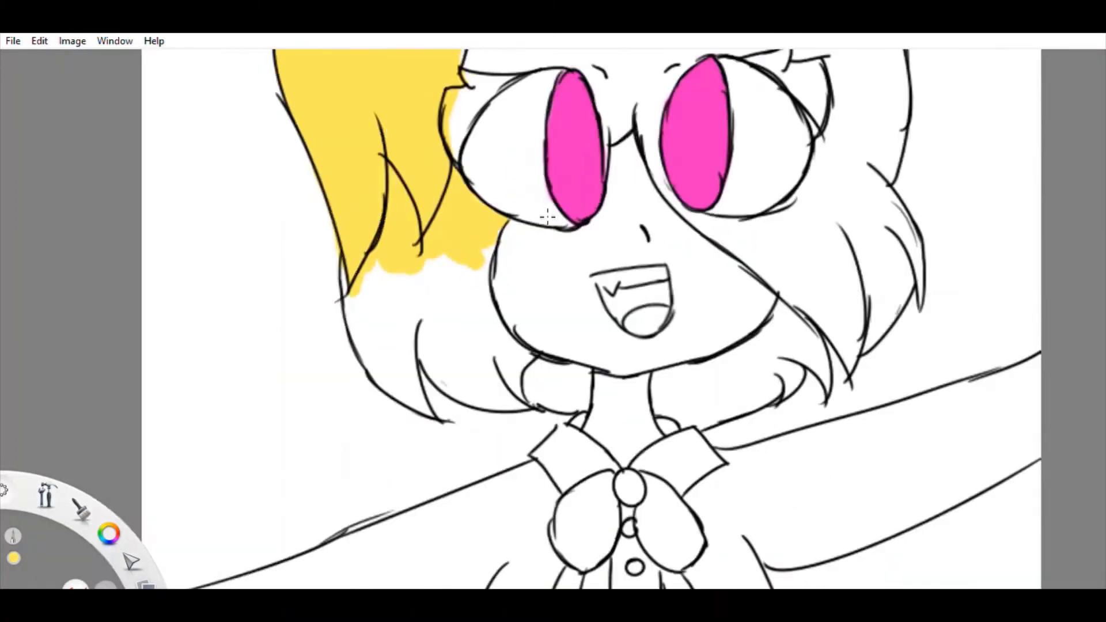
# Step: Extend the yellow through the lower left hair to the neck and clean up its edges
pyautogui.moveTo(461, 438); pyautogui.dragTo(425, 375)
pyautogui.moveTo(547, 403); pyautogui.dragTo(593, 438)
pyautogui.moveTo(507, 375); pyautogui.dragTo(427, 376)
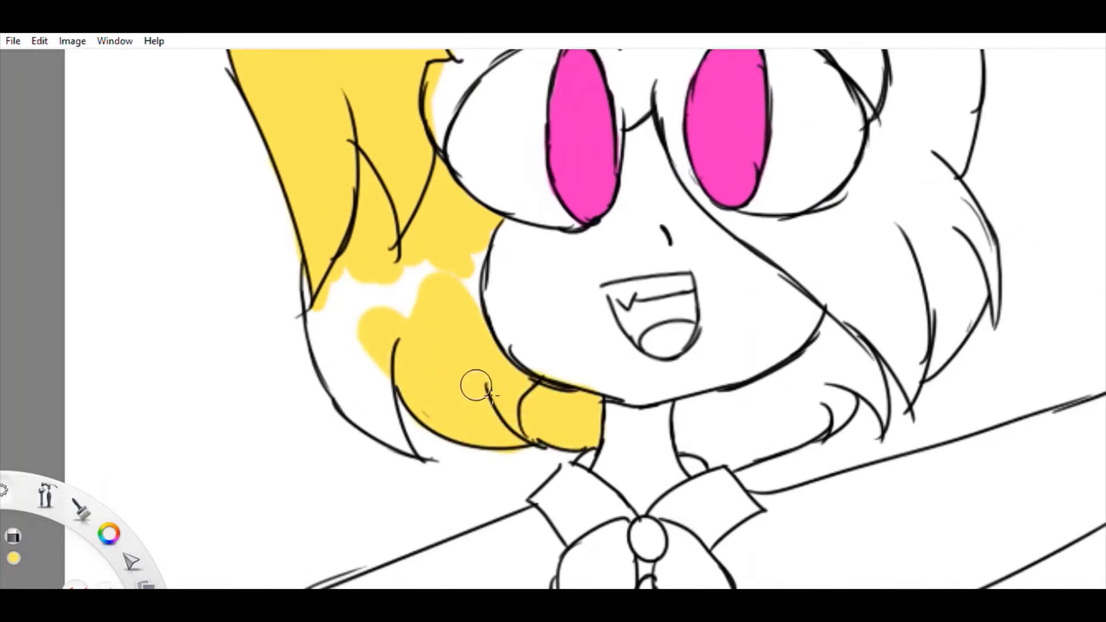
pyautogui.moveTo(335, 323)
pyautogui.mouseDown()
pyautogui.moveTo(397, 438)
pyautogui.moveTo(352, 349)
pyautogui.moveTo(421, 445)
pyautogui.mouseUp()
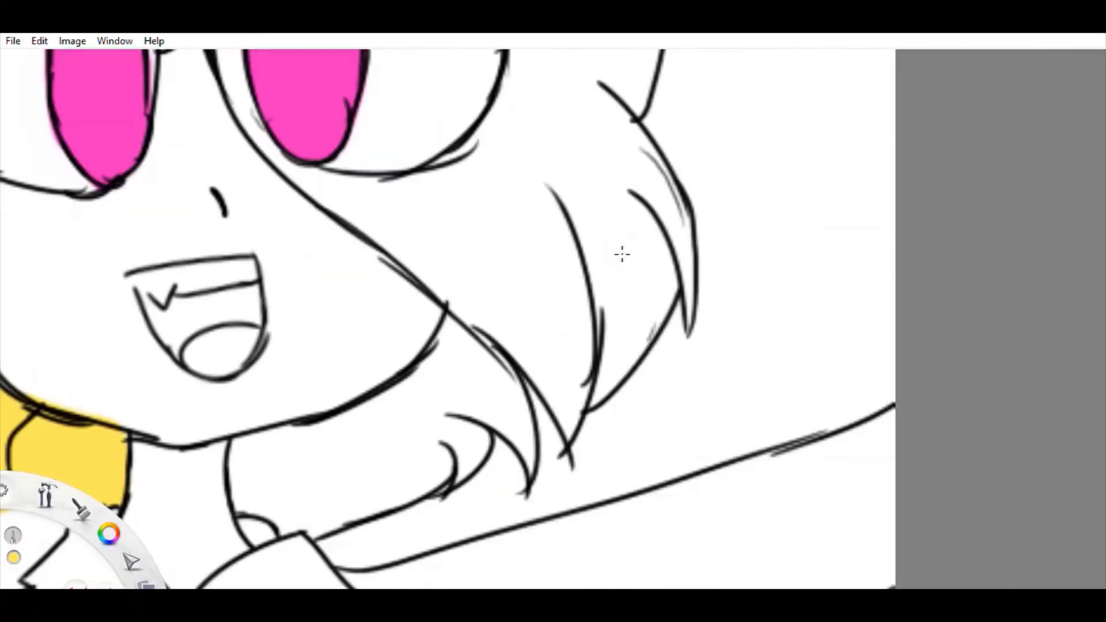
# Step: Paint the hair under the right jaw and the outer right locks yellow, leaving the long diagonal strand uncoloured
pyautogui.moveTo(455, 314); pyautogui.dragTo(300, 429)
pyautogui.moveTo(230, 455)
pyautogui.mouseDown()
pyautogui.moveTo(323, 490)
pyautogui.moveTo(284, 511)
pyautogui.moveTo(478, 403)
pyautogui.moveTo(527, 461)
pyautogui.moveTo(472, 340)
pyautogui.moveTo(346, 449)
pyautogui.mouseUp()
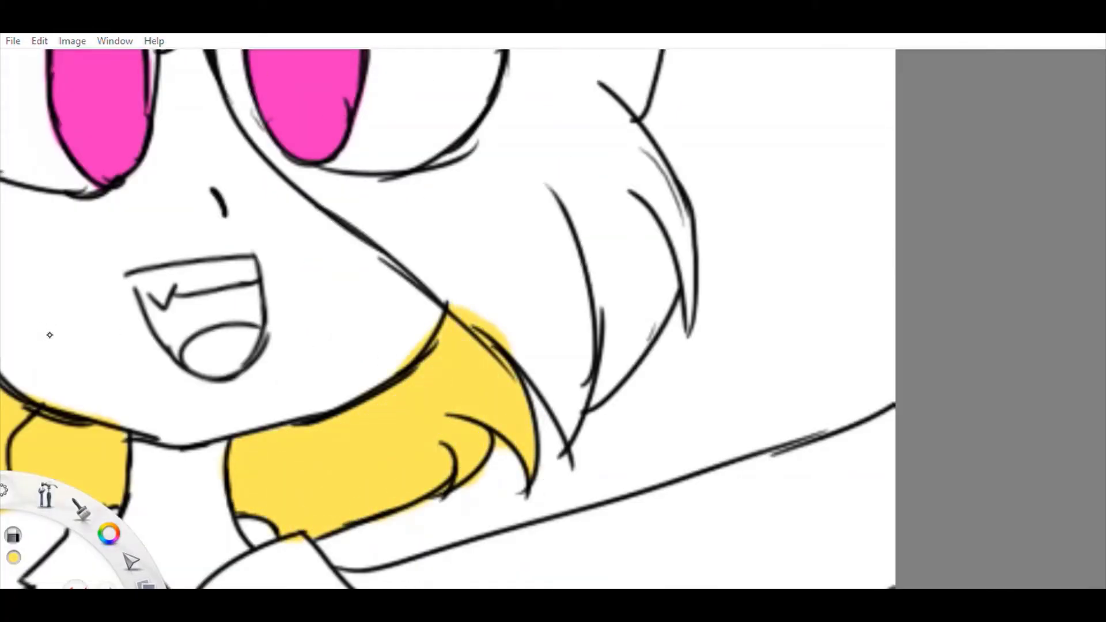
pyautogui.moveTo(663, 271)
pyautogui.mouseDown()
pyautogui.moveTo(622, 380)
pyautogui.moveTo(515, 106)
pyautogui.mouseUp()
pyautogui.moveTo(651, 337); pyautogui.dragTo(628, 369)
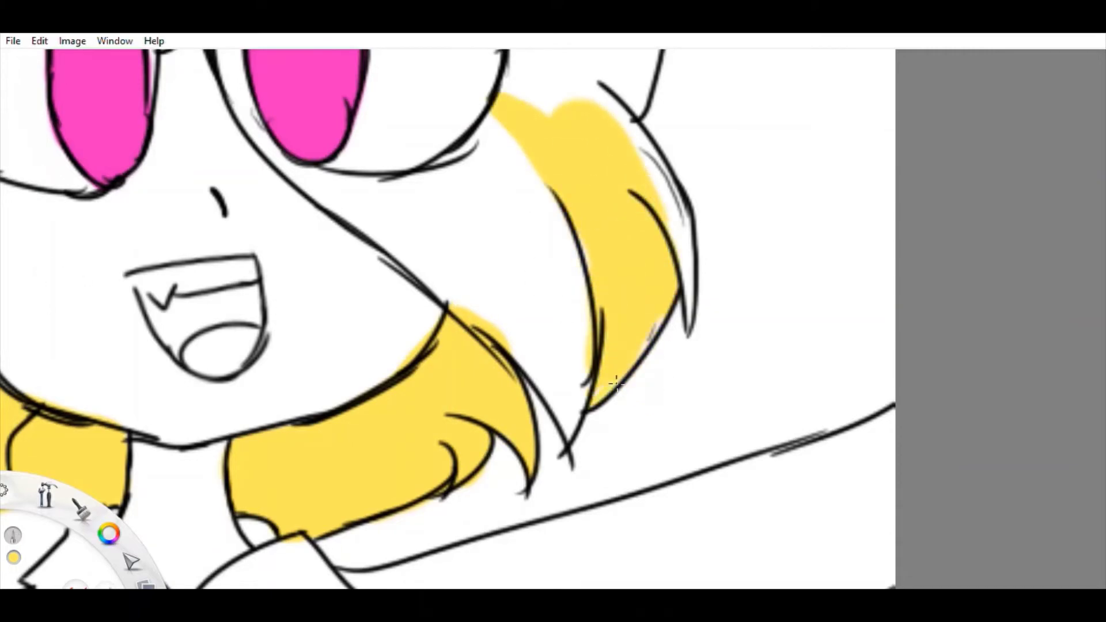
# Step: Paint the right side of the hair and the fringe above and between the eyes yellow
pyautogui.scroll(5, 597, 357)
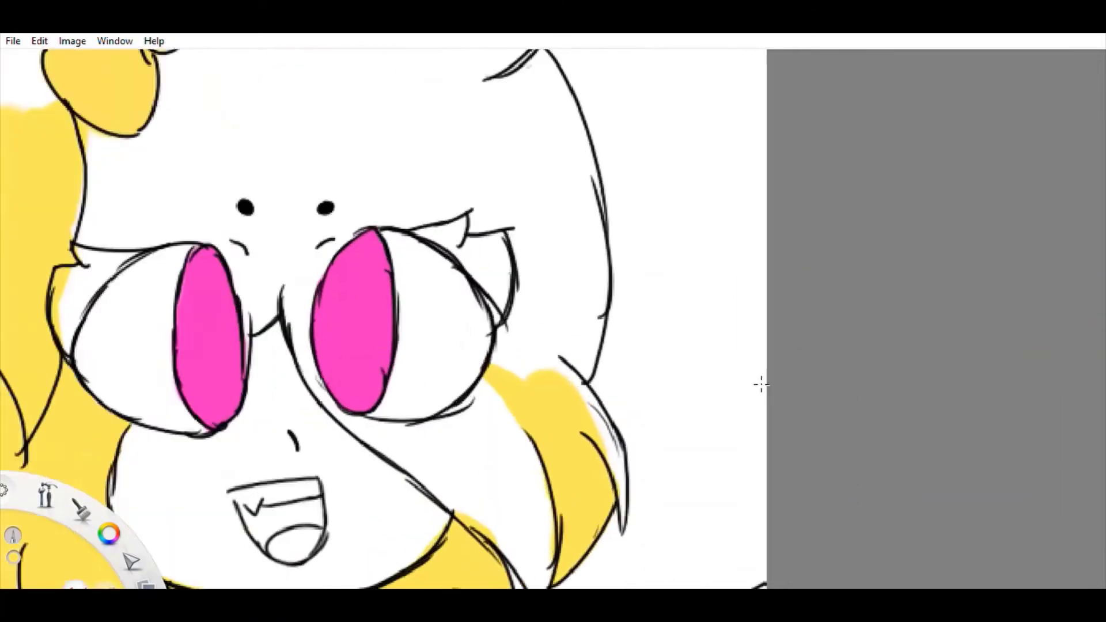
pyautogui.moveTo(553, 404)
pyautogui.mouseDown()
pyautogui.moveTo(518, 304)
pyautogui.moveTo(548, 288)
pyautogui.moveTo(374, 116)
pyautogui.moveTo(225, 221)
pyautogui.moveTo(357, 185)
pyautogui.mouseUp()
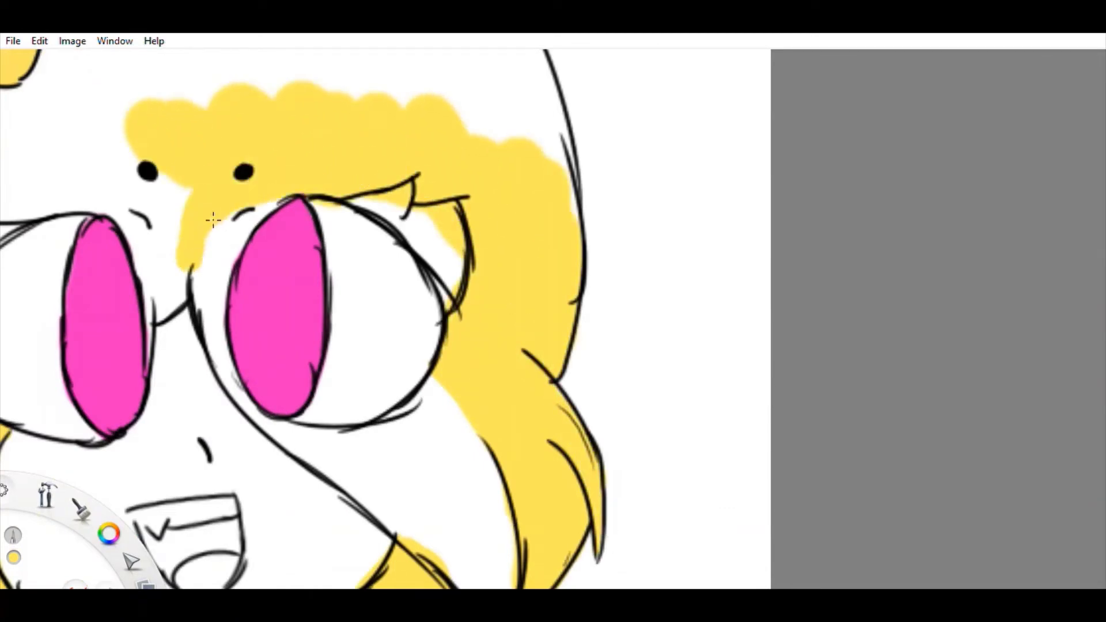
pyautogui.moveTo(213, 219)
pyautogui.mouseDown()
pyautogui.moveTo(162, 332)
pyautogui.moveTo(115, 190)
pyautogui.moveTo(142, 243)
pyautogui.mouseUp()
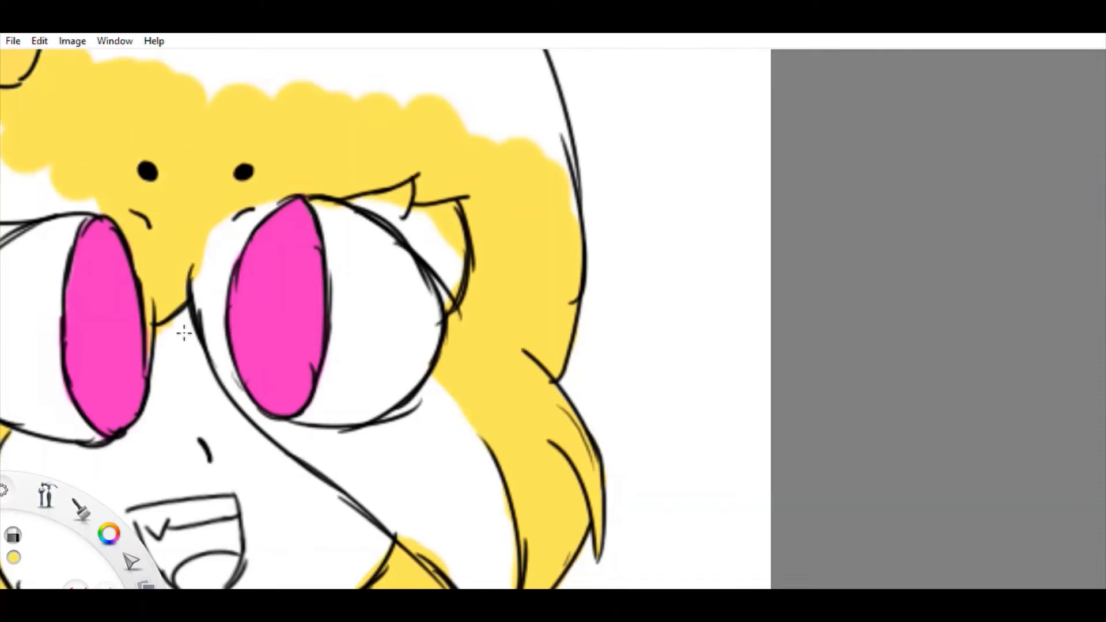
pyautogui.scroll(-3, 43, 256)
pyautogui.scroll(4, 530, 395)
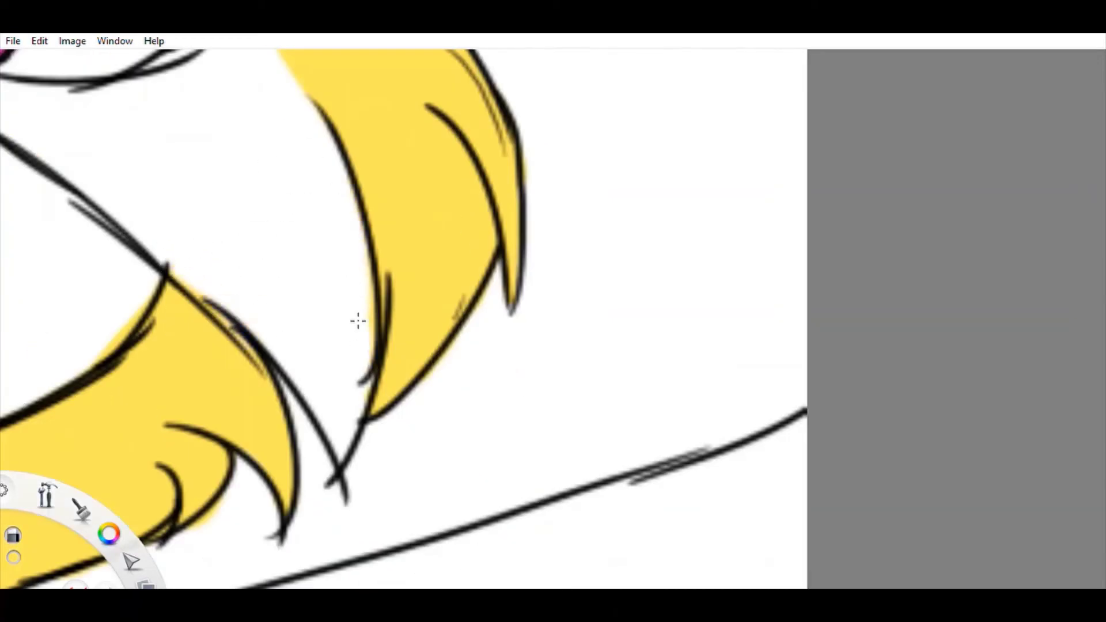
pyautogui.scroll(-3, 357, 320)
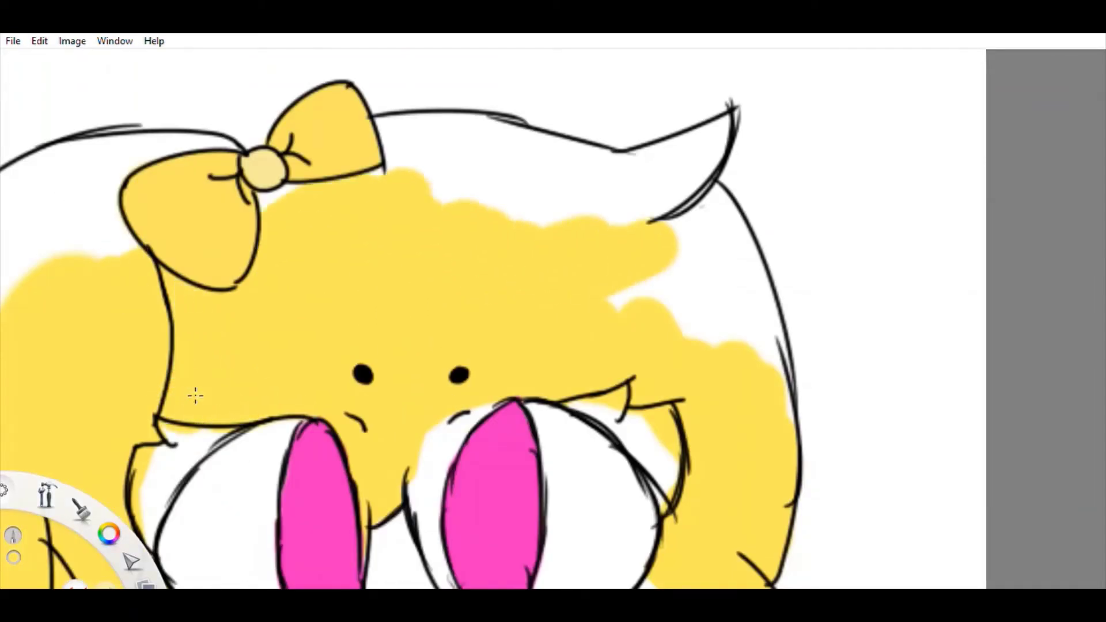
pyautogui.scroll(-2, 691, 289)
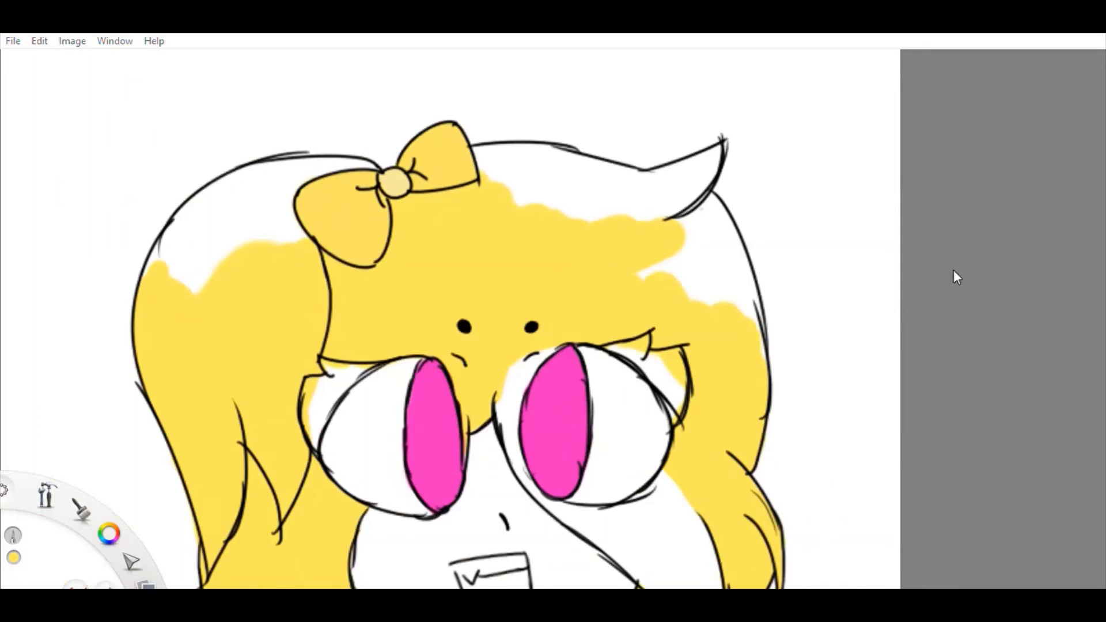
# Step: Fill the remaining white areas along the crown, the upturned tuft and the right edge of the hair with yellow
pyautogui.scroll(3, 204, 172)
pyautogui.moveTo(69, 398); pyautogui.dragTo(116, 361)
pyautogui.moveTo(449, 173)
pyautogui.mouseDown()
pyautogui.moveTo(631, 167)
pyautogui.moveTo(173, 259)
pyautogui.moveTo(403, 288)
pyautogui.moveTo(471, 233)
pyautogui.moveTo(600, 518)
pyautogui.mouseUp()
pyautogui.scroll(-3, 343, 208)
pyautogui.scroll(3, 407, 301)
pyautogui.scroll(-3, 54, 267)
pyautogui.scroll(3, 266, 310)
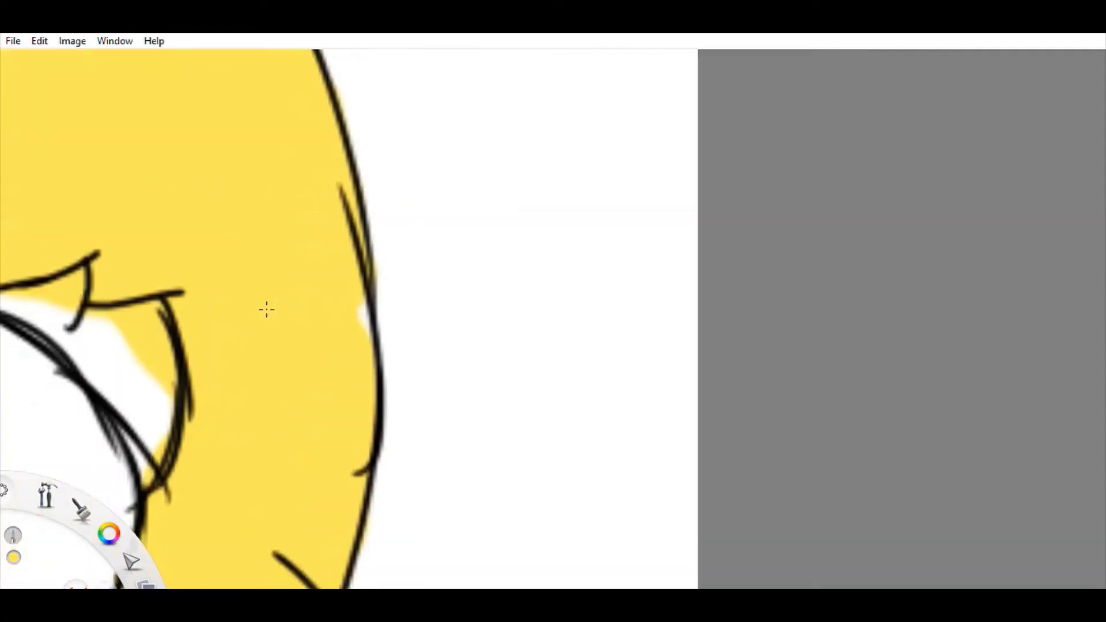
pyautogui.scroll(-2, 505, 435)
pyautogui.moveTo(511, 314)
pyautogui.mouseDown()
pyautogui.moveTo(562, 291)
pyautogui.moveTo(259, 305)
pyautogui.moveTo(219, 292)
pyautogui.moveTo(346, 369)
pyautogui.moveTo(231, 329)
pyautogui.mouseUp()
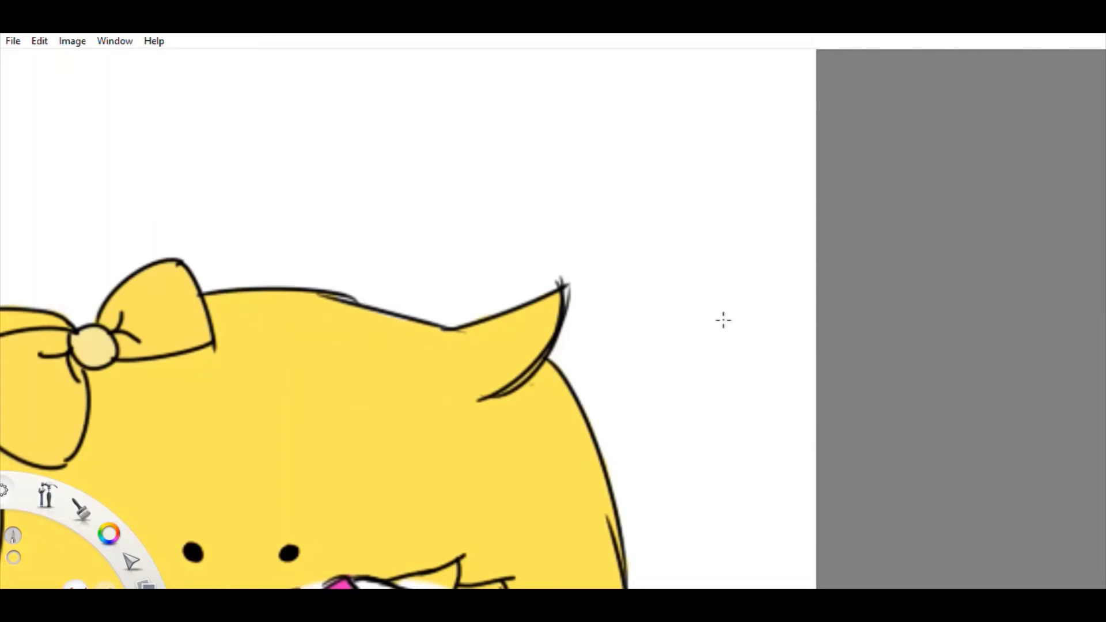
# Step: Repaint the hair bow's left loop in a deeper yellow that stands out from the hair
pyautogui.scroll(5, 153, 365)
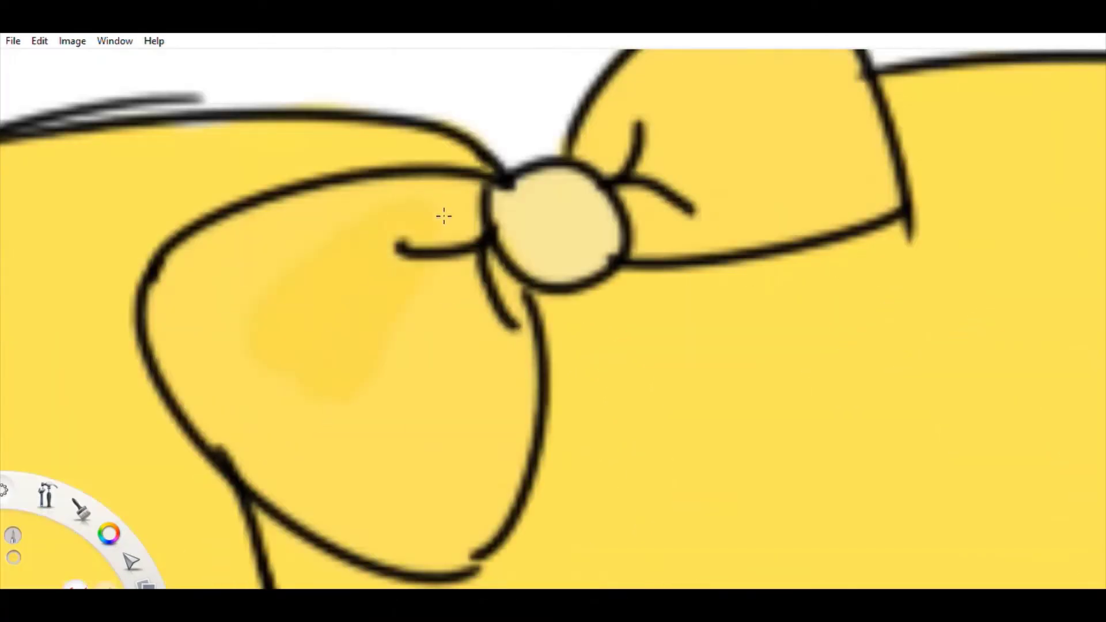
pyautogui.moveTo(410, 242); pyautogui.dragTo(351, 444)
pyautogui.moveTo(230, 265)
pyautogui.mouseDown()
pyautogui.moveTo(340, 202)
pyautogui.moveTo(173, 340)
pyautogui.moveTo(185, 309)
pyautogui.moveTo(484, 484)
pyautogui.moveTo(49, 306)
pyautogui.mouseUp()
pyautogui.hotkey('ctrl', 'z')
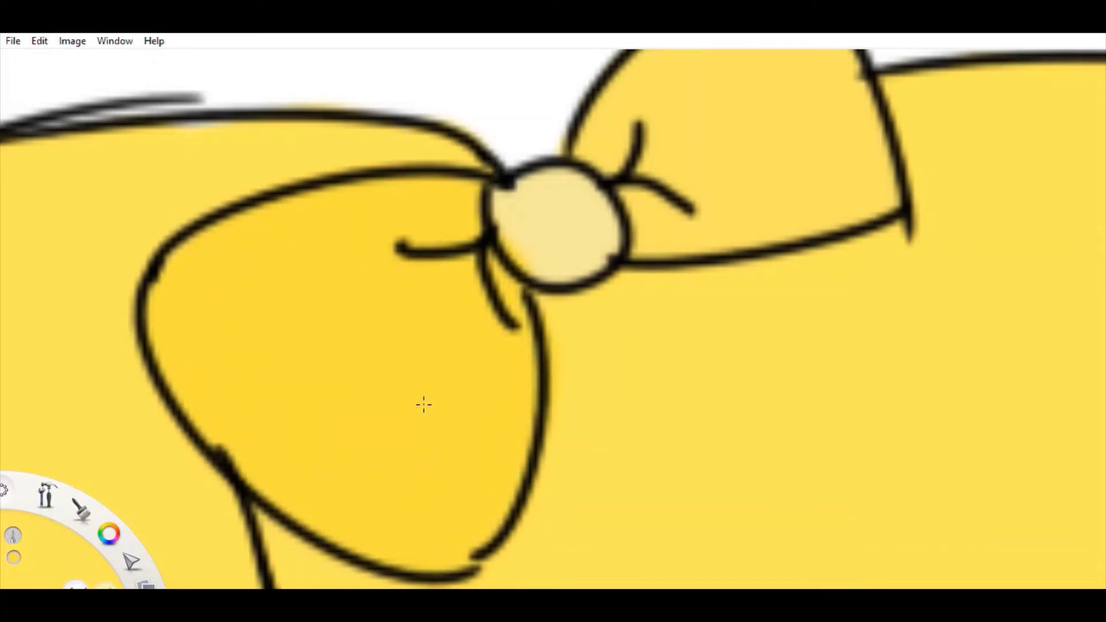
# Step: Repaint the hair bow's right loop in the same deeper yellow
pyautogui.scroll(-5, 847, 195)
pyautogui.scroll(5, 617, 358)
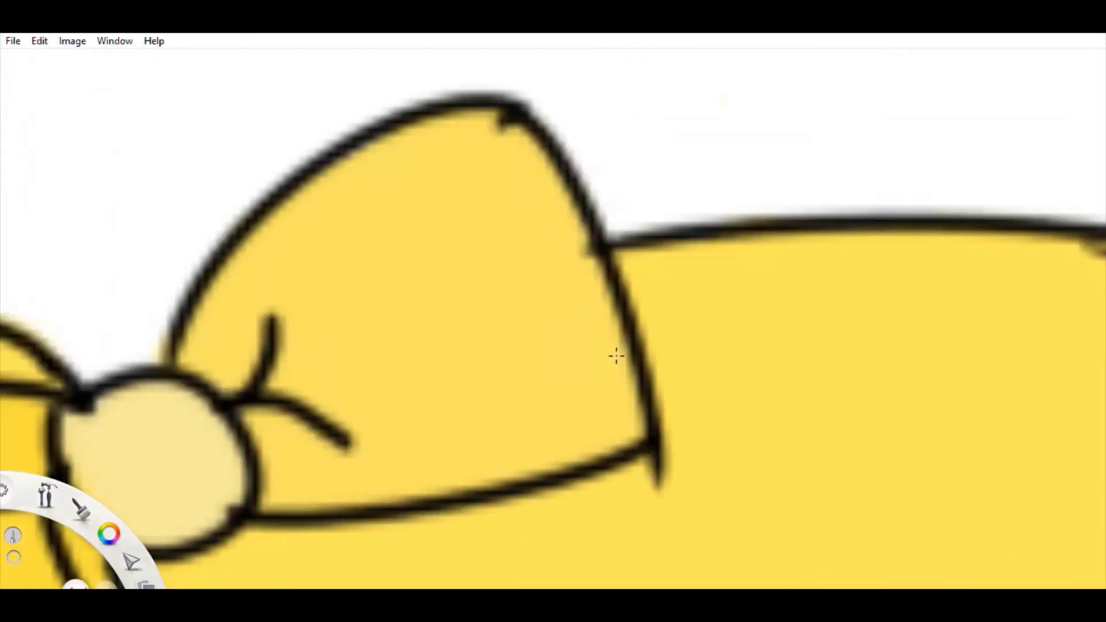
pyautogui.moveTo(443, 207); pyautogui.dragTo(433, 368)
pyautogui.moveTo(234, 372); pyautogui.dragTo(413, 162)
pyautogui.moveTo(576, 173)
pyautogui.mouseDown()
pyautogui.moveTo(375, 439)
pyautogui.moveTo(590, 420)
pyautogui.moveTo(622, 375)
pyautogui.mouseUp()
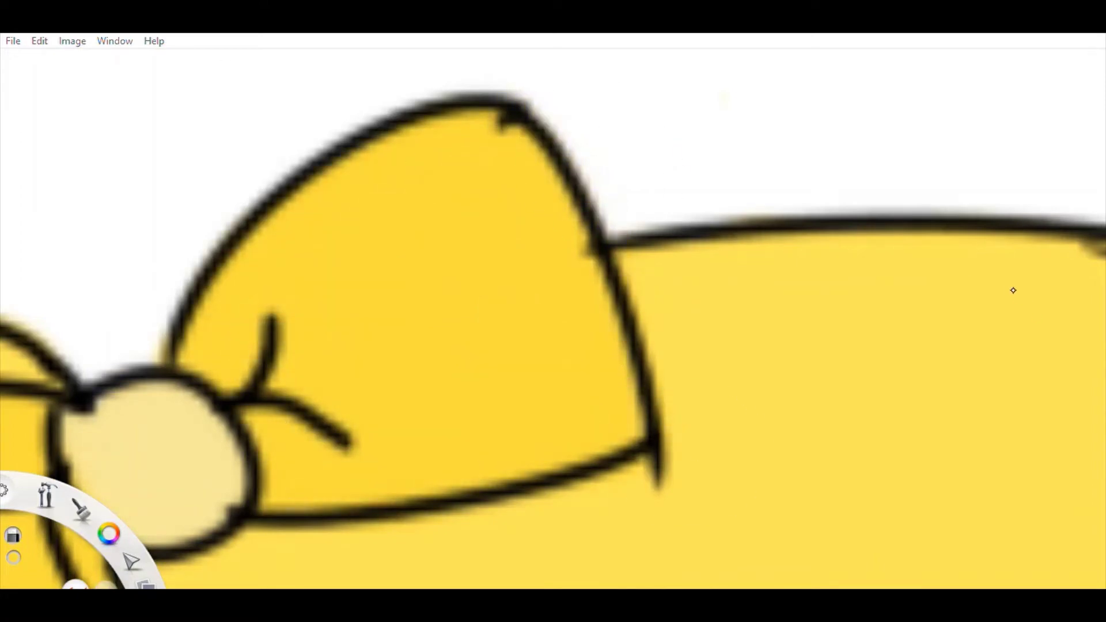
# Step: Paint the diagonal strand that passes behind the right eye and down across the cheek blue
pyautogui.scroll(-5, 111, 346)
pyautogui.scroll(6, 427, 242)
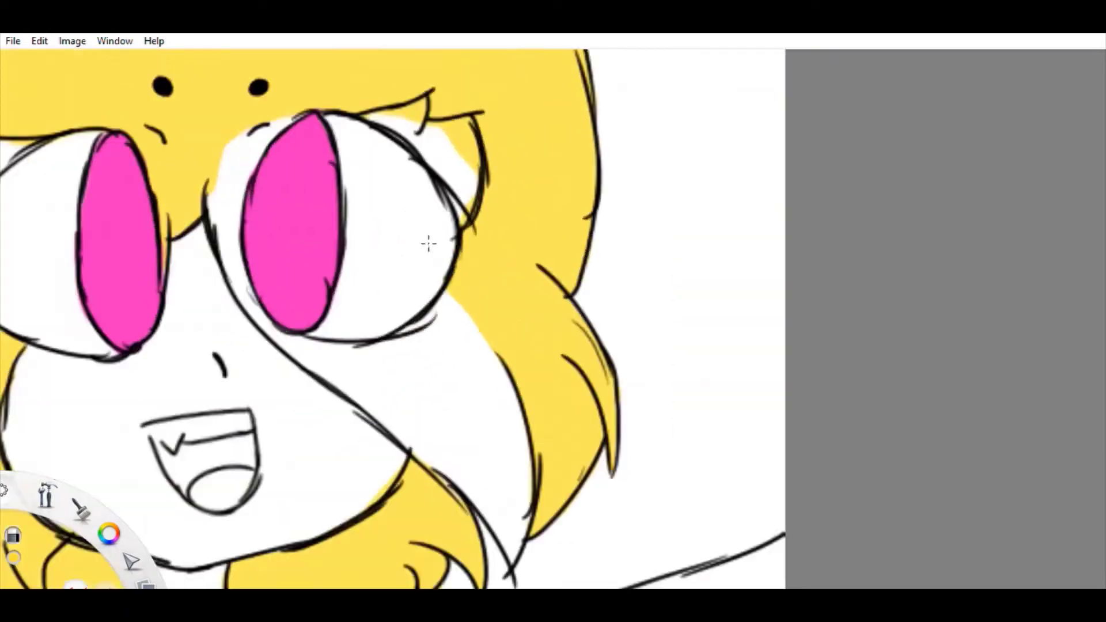
pyautogui.scroll(-3, 490, 123)
pyautogui.scroll(3, 859, 310)
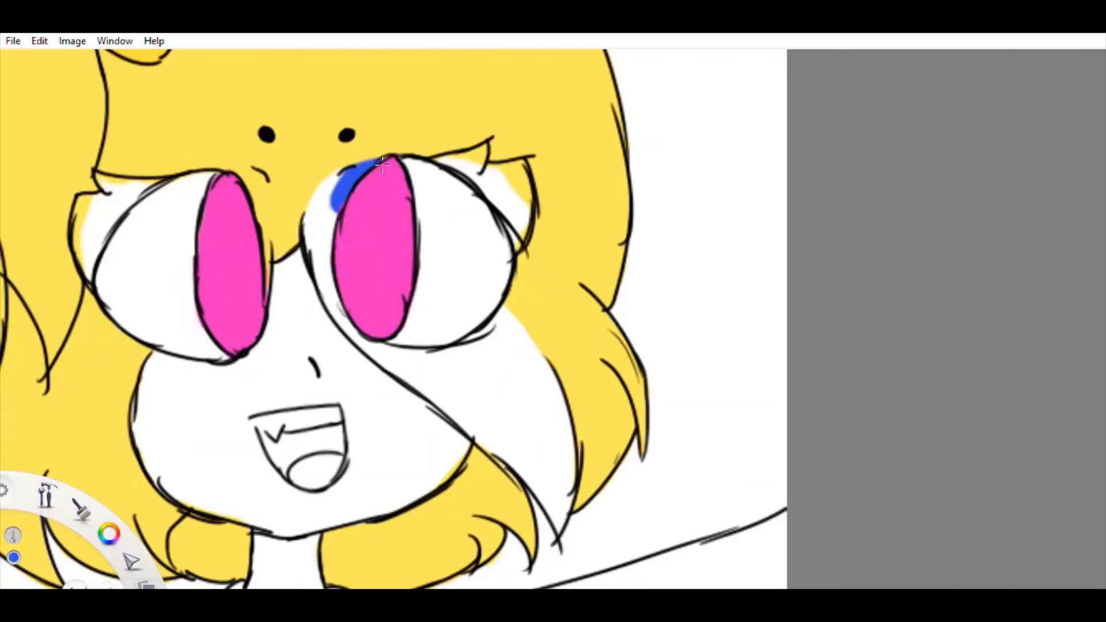
pyautogui.moveTo(382, 164)
pyautogui.mouseDown()
pyautogui.moveTo(380, 340)
pyautogui.moveTo(507, 346)
pyautogui.moveTo(518, 472)
pyautogui.moveTo(572, 506)
pyautogui.moveTo(502, 346)
pyautogui.mouseUp()
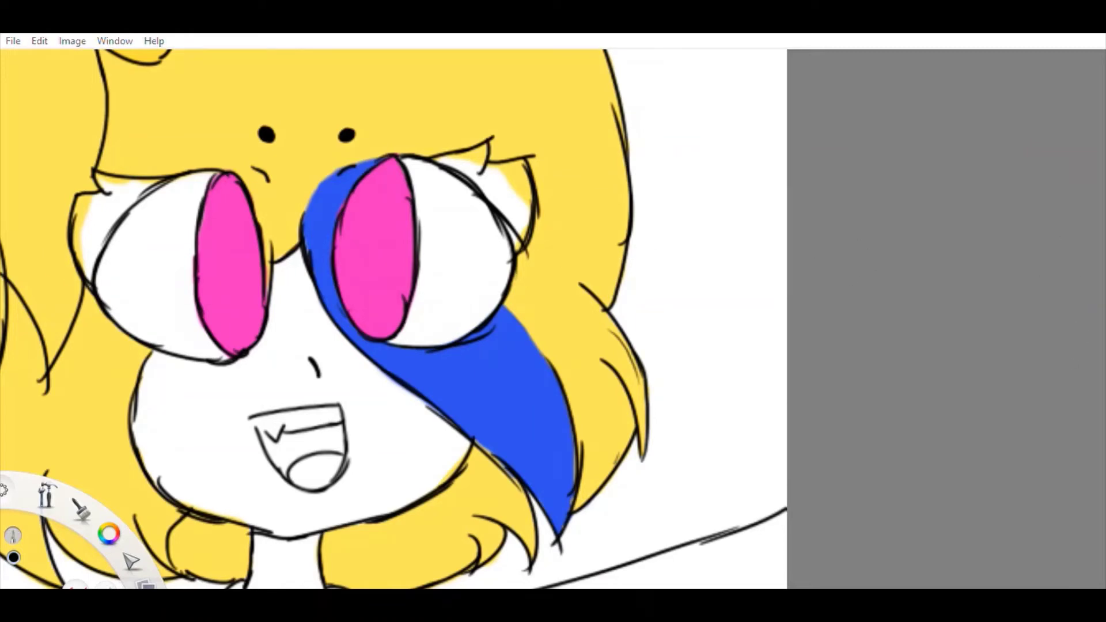
# Step: Fill the eyelash shapes at the outer corners of both eyes solid black
pyautogui.scroll(5, 516, 363)
pyautogui.moveTo(495, 314)
pyautogui.mouseDown()
pyautogui.moveTo(507, 444)
pyautogui.moveTo(495, 306)
pyautogui.moveTo(518, 283)
pyautogui.moveTo(524, 519)
pyautogui.moveTo(554, 437)
pyautogui.moveTo(575, 233)
pyautogui.moveTo(553, 323)
pyautogui.moveTo(576, 271)
pyautogui.moveTo(547, 236)
pyautogui.moveTo(564, 229)
pyautogui.mouseUp()
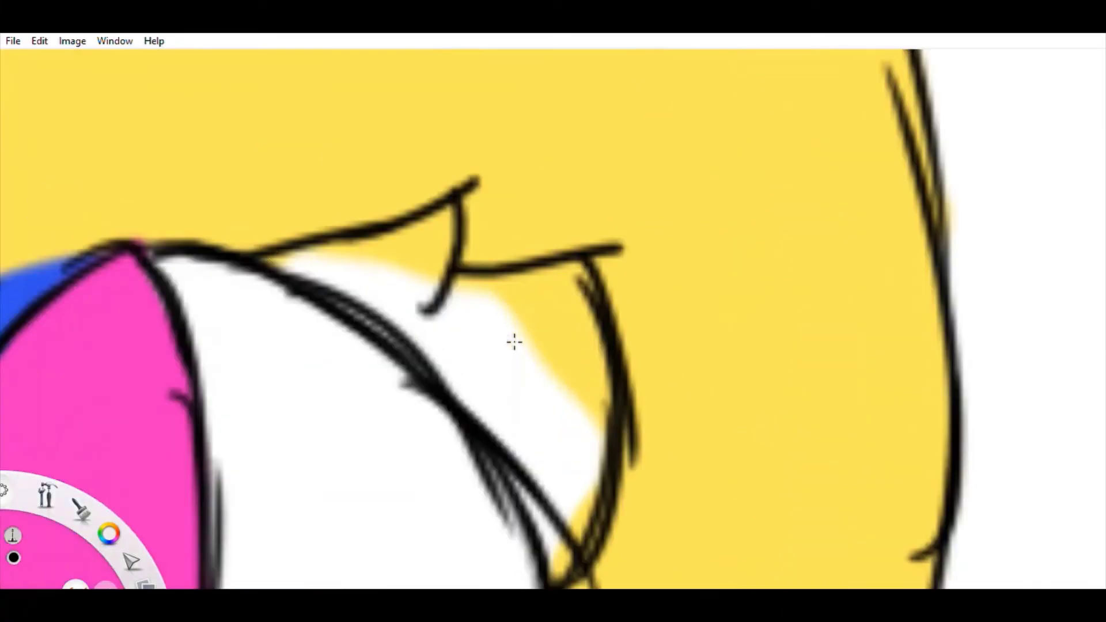
pyautogui.moveTo(450, 184)
pyautogui.mouseDown()
pyautogui.moveTo(248, 262)
pyautogui.moveTo(467, 184)
pyautogui.mouseUp()
pyautogui.moveTo(415, 328)
pyautogui.mouseDown()
pyautogui.moveTo(458, 208)
pyautogui.moveTo(309, 265)
pyautogui.moveTo(437, 222)
pyautogui.moveTo(602, 226)
pyautogui.moveTo(519, 321)
pyautogui.moveTo(471, 282)
pyautogui.mouseUp()
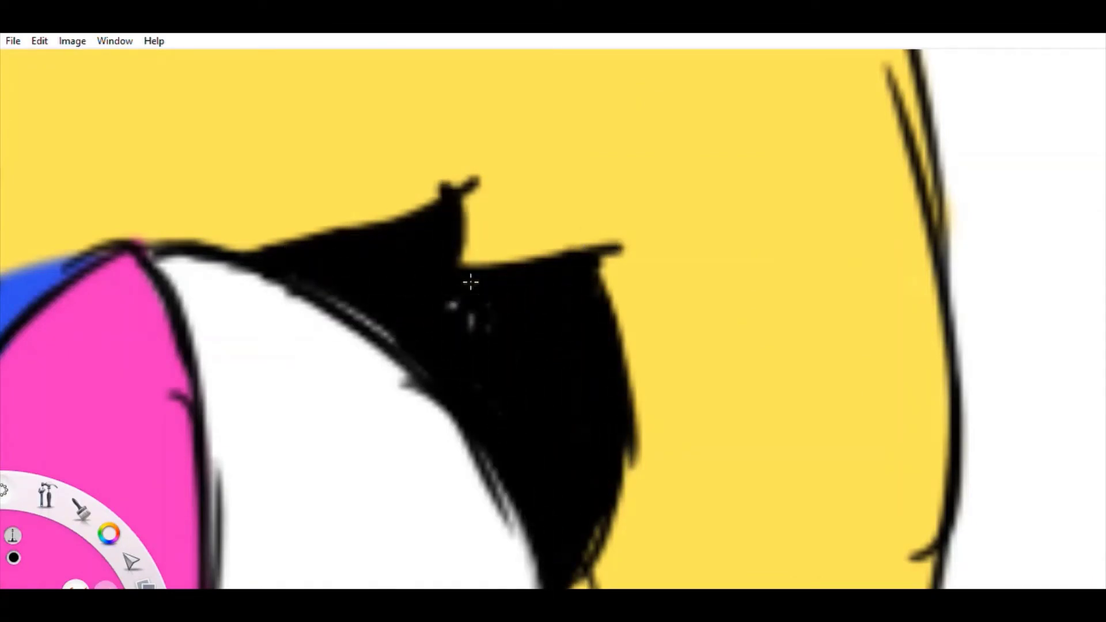
# Step: Paint the inside of the mouth light salmon pink and the tongue reddish orange
pyautogui.scroll(-10, 870, 383)
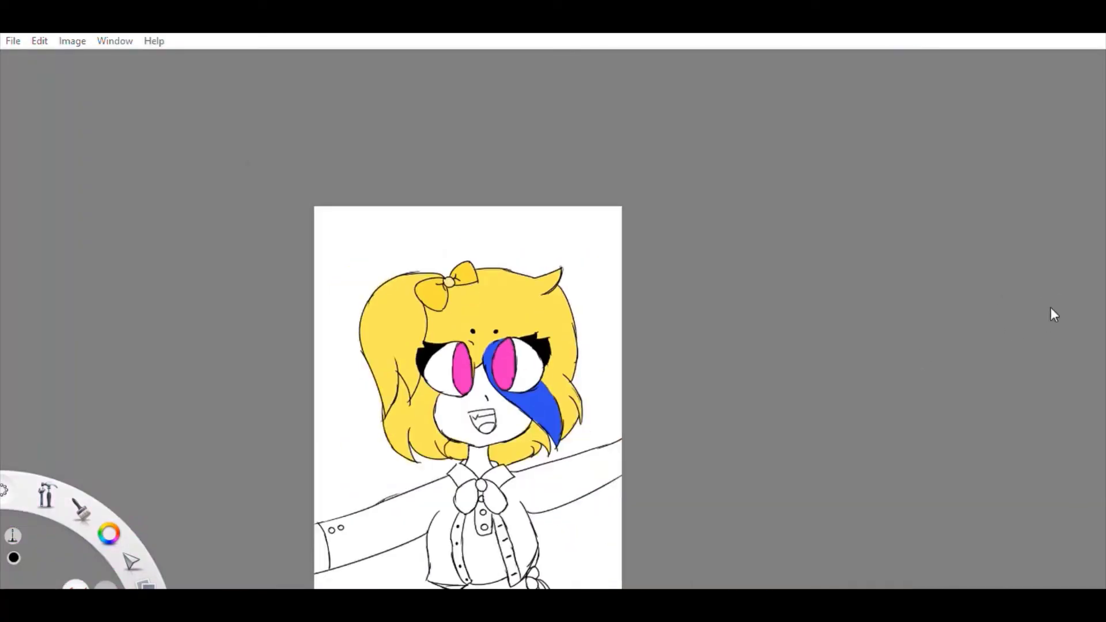
pyautogui.scroll(10, 494, 302)
pyautogui.moveTo(254, 289)
pyautogui.mouseDown()
pyautogui.moveTo(213, 210)
pyautogui.moveTo(363, 387)
pyautogui.moveTo(738, 279)
pyautogui.moveTo(375, 242)
pyautogui.moveTo(357, 184)
pyautogui.moveTo(740, 123)
pyautogui.moveTo(322, 346)
pyautogui.mouseUp()
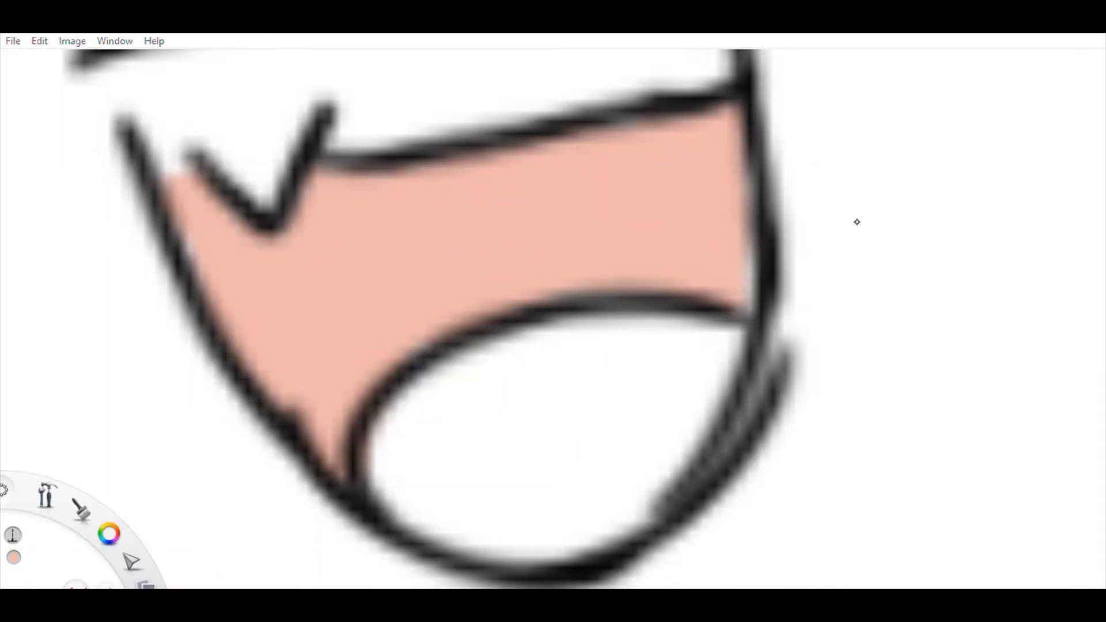
pyautogui.moveTo(605, 381)
pyautogui.mouseDown()
pyautogui.moveTo(588, 420)
pyautogui.moveTo(465, 400)
pyautogui.moveTo(732, 334)
pyautogui.moveTo(403, 438)
pyautogui.mouseUp()
pyautogui.moveTo(576, 352); pyautogui.dragTo(662, 345)
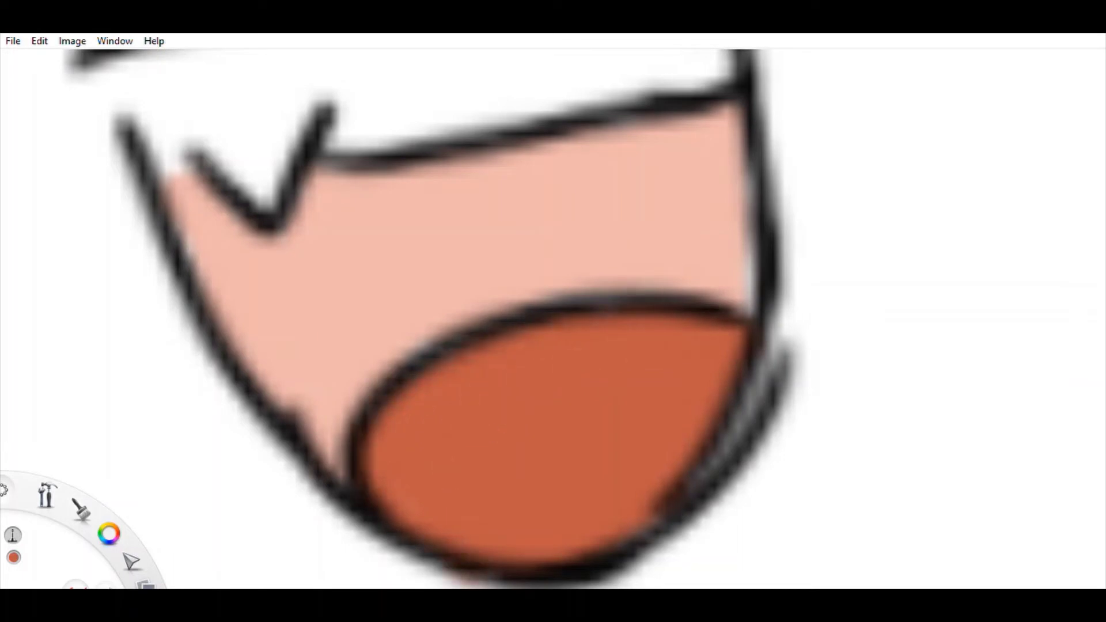
# Step: Fill the neck bow's round knot pale yellow and draw short black fold lines on both sides of it
pyautogui.scroll(-5, 483, 448)
pyautogui.moveTo(482, 447); pyautogui.dragTo(519, 173)
pyautogui.scroll(-5, 519, 317)
pyautogui.scroll(5, 518, 346)
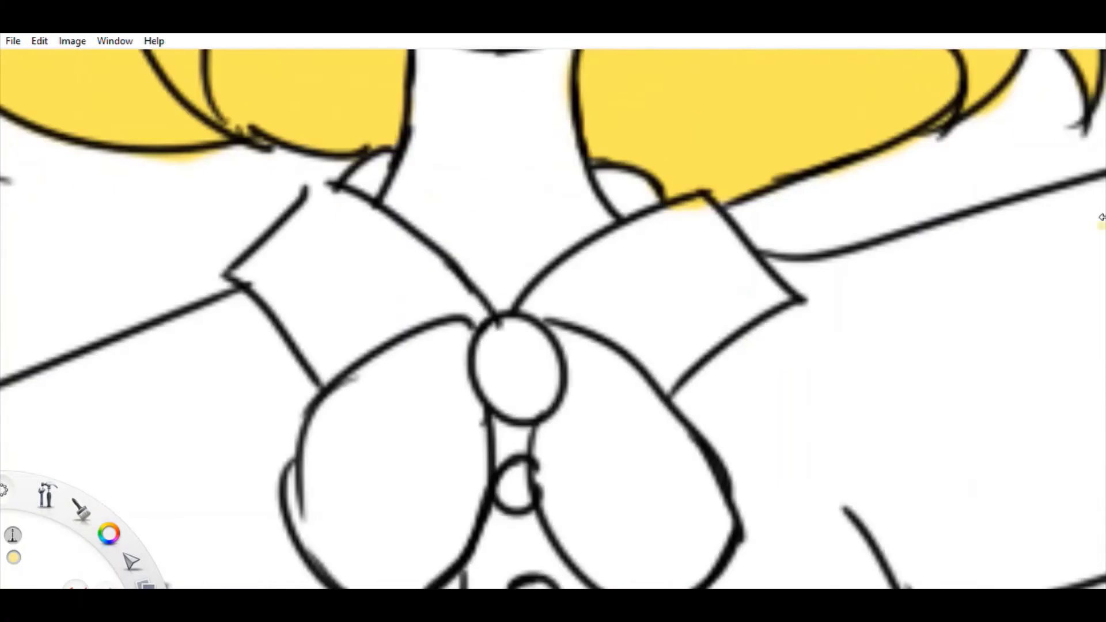
pyautogui.click(514, 329)
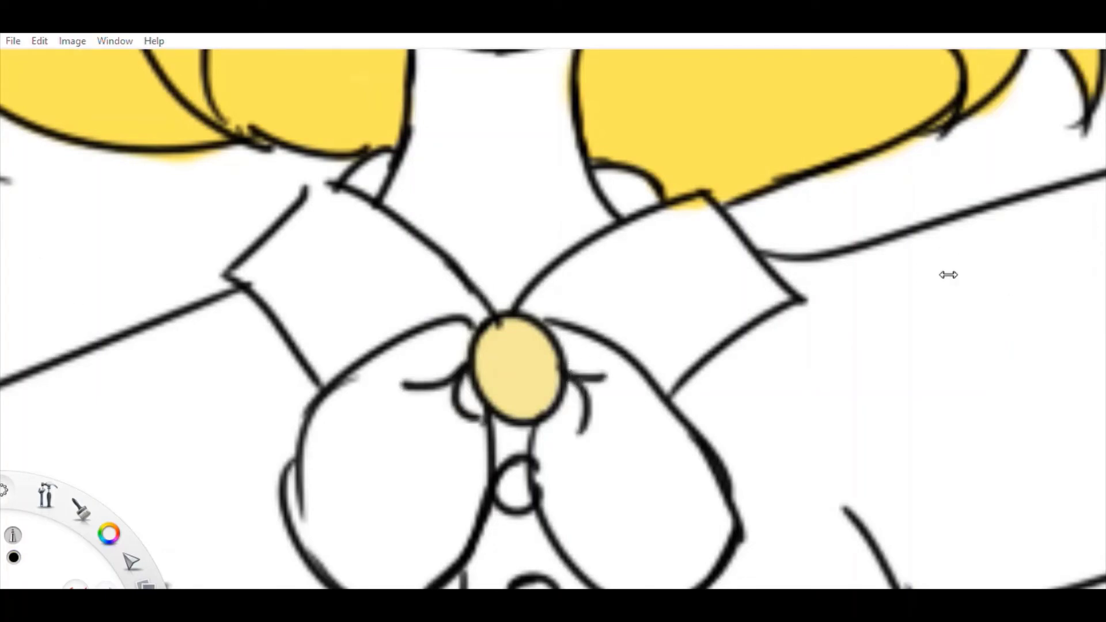
# Step: Paint both loops of the neck bow a deeper golden yellow
pyautogui.scroll(-5, 607, 427)
pyautogui.scroll(5, 541, 296)
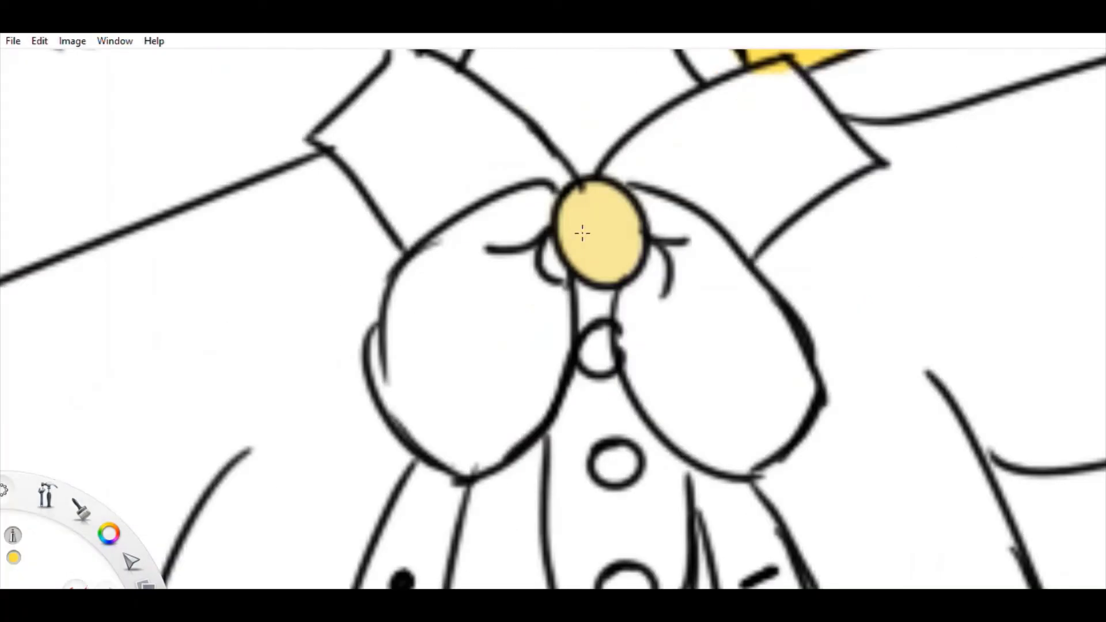
pyautogui.moveTo(547, 196)
pyautogui.mouseDown()
pyautogui.moveTo(446, 304)
pyautogui.moveTo(438, 276)
pyautogui.moveTo(493, 408)
pyautogui.moveTo(494, 434)
pyautogui.moveTo(485, 186)
pyautogui.mouseUp()
pyautogui.moveTo(628, 288)
pyautogui.mouseDown()
pyautogui.moveTo(716, 455)
pyautogui.moveTo(691, 242)
pyautogui.moveTo(670, 205)
pyautogui.mouseUp()
# Step: Paint both flaps of the shirt collar and the small collar pieces behind the neck pale yellow
pyautogui.scroll(-5, 1030, 329)
pyautogui.scroll(5, 849, 181)
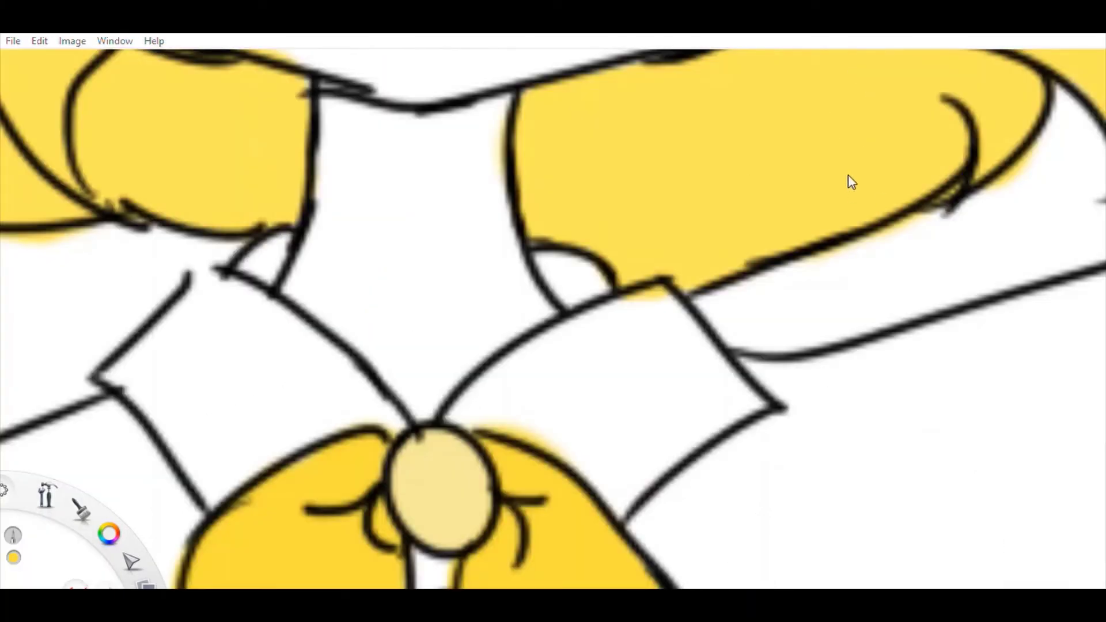
pyautogui.moveTo(248, 490)
pyautogui.mouseDown()
pyautogui.moveTo(163, 403)
pyautogui.moveTo(277, 259)
pyautogui.mouseUp()
pyautogui.moveTo(563, 259)
pyautogui.mouseDown()
pyautogui.moveTo(660, 306)
pyautogui.moveTo(755, 394)
pyautogui.mouseUp()
pyautogui.scroll(-5, 807, 433)
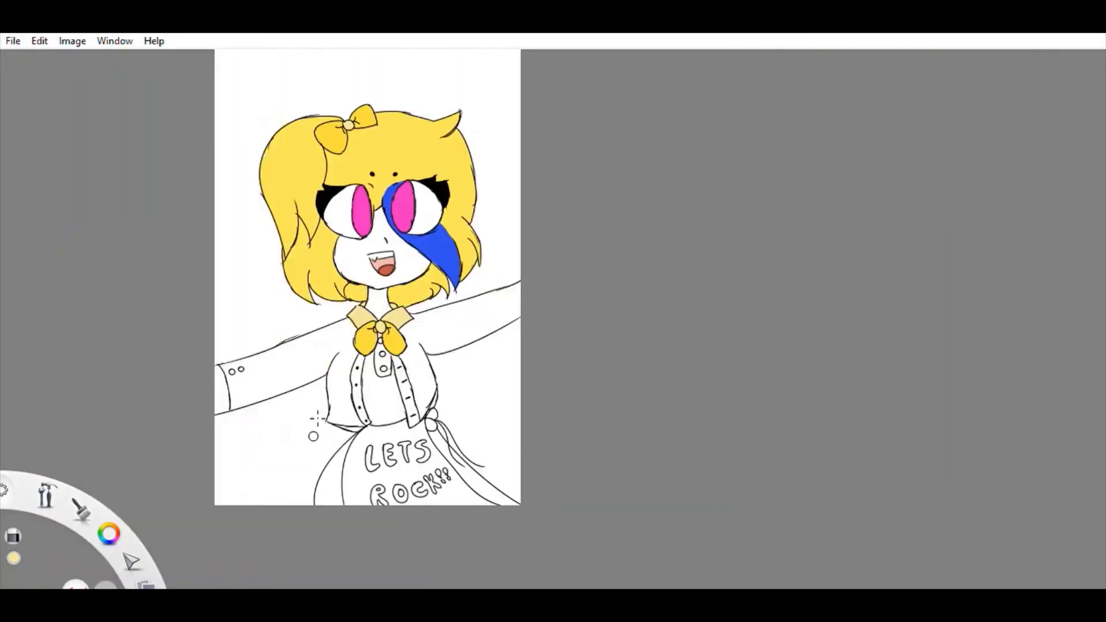
pyautogui.scroll(5, 795, 259)
pyautogui.scroll(3, 595, 449)
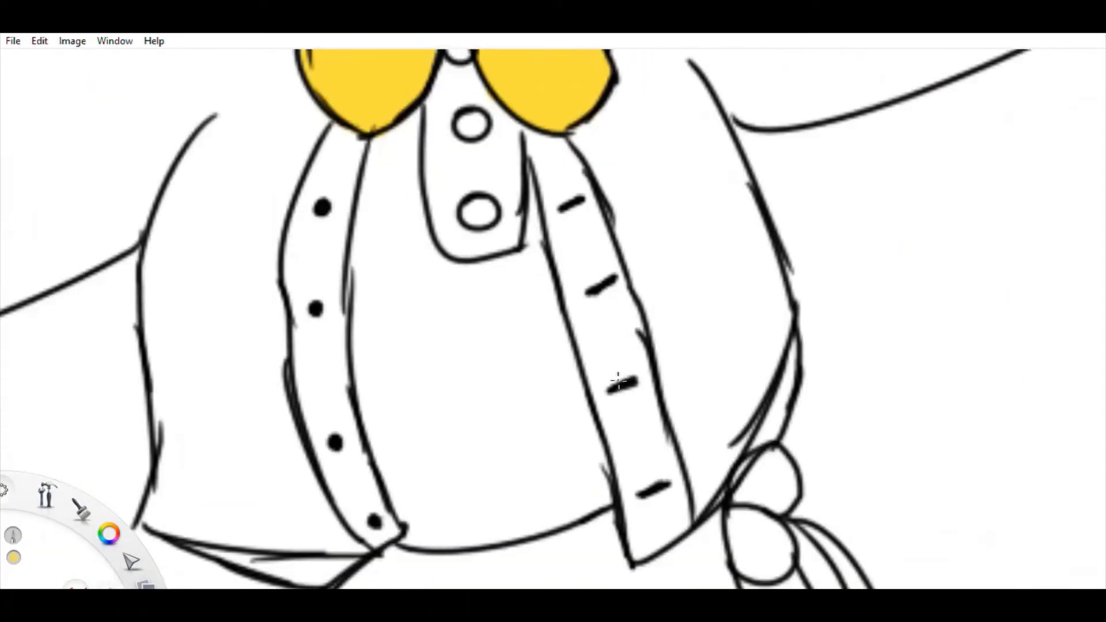
pyautogui.moveTo(406, 539)
pyautogui.mouseDown()
pyautogui.moveTo(487, 533)
pyautogui.moveTo(608, 467)
pyautogui.moveTo(413, 412)
pyautogui.moveTo(582, 425)
pyautogui.mouseUp()
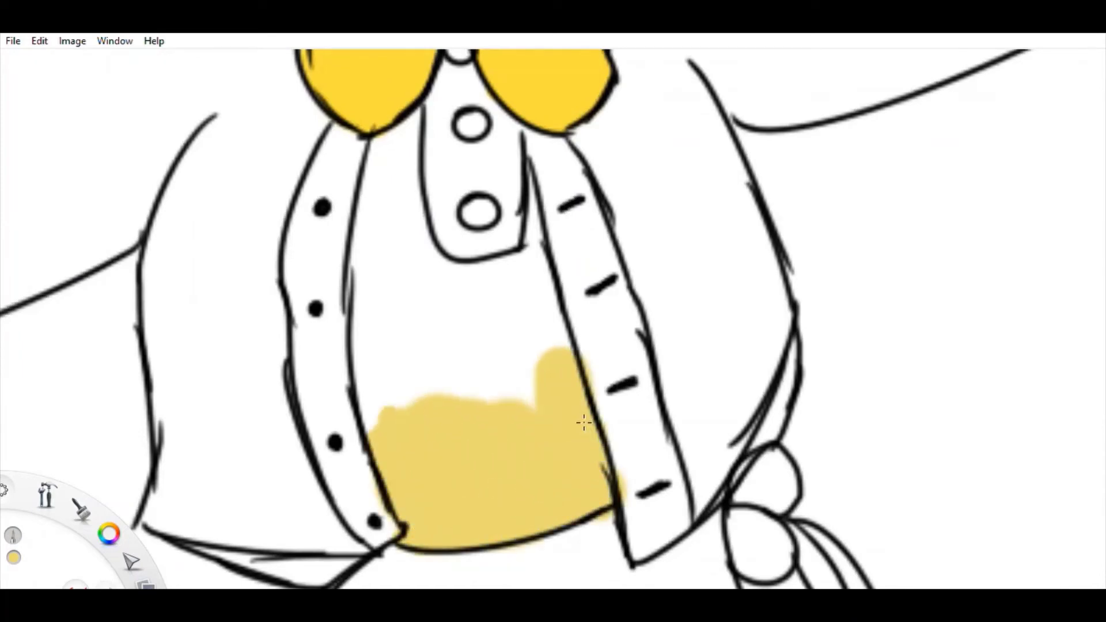
pyautogui.moveTo(536, 173); pyautogui.dragTo(536, 323)
pyautogui.hotkey('ctrl', 'z')
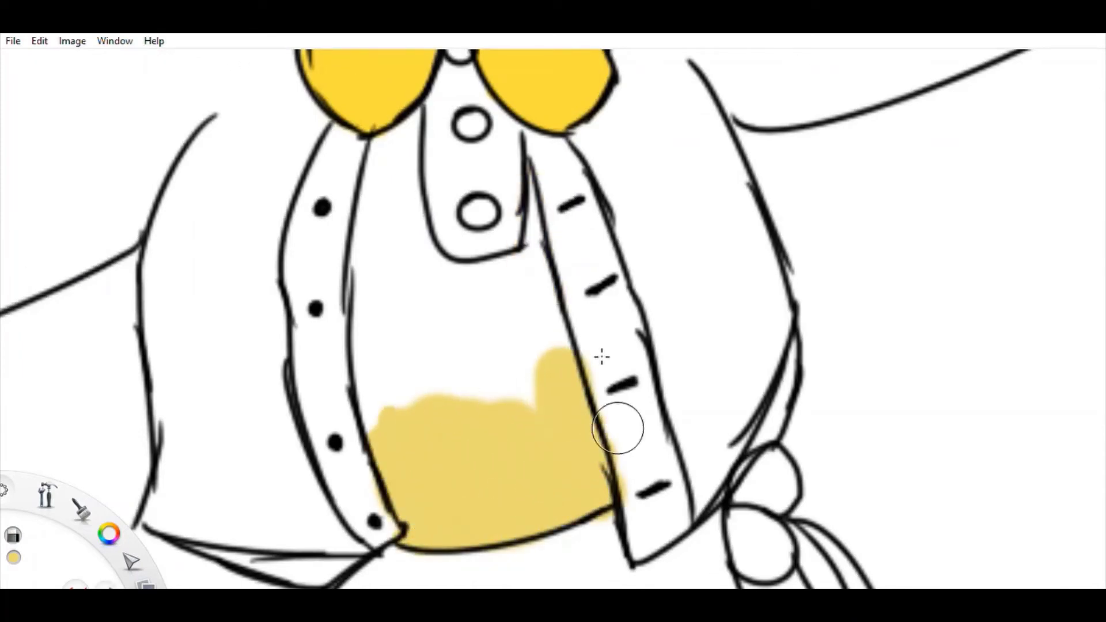
pyautogui.moveTo(403, 168); pyautogui.dragTo(432, 101)
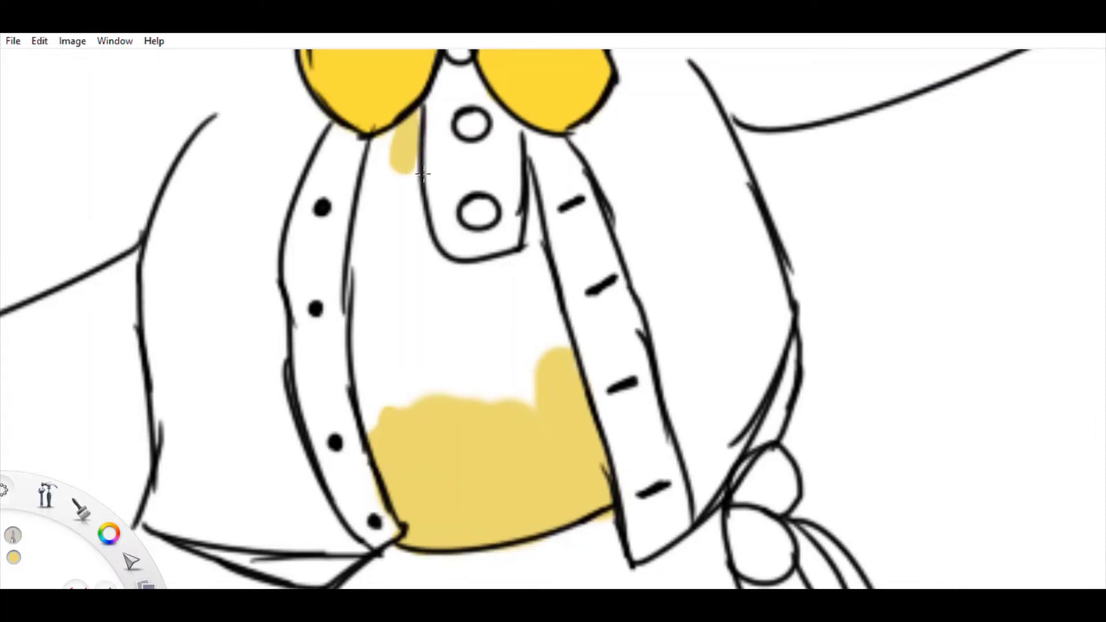
pyautogui.moveTo(422, 173)
pyautogui.mouseDown()
pyautogui.moveTo(346, 311)
pyautogui.moveTo(369, 398)
pyautogui.moveTo(378, 376)
pyautogui.moveTo(455, 346)
pyautogui.mouseUp()
pyautogui.hotkey('ctrl', 'z')
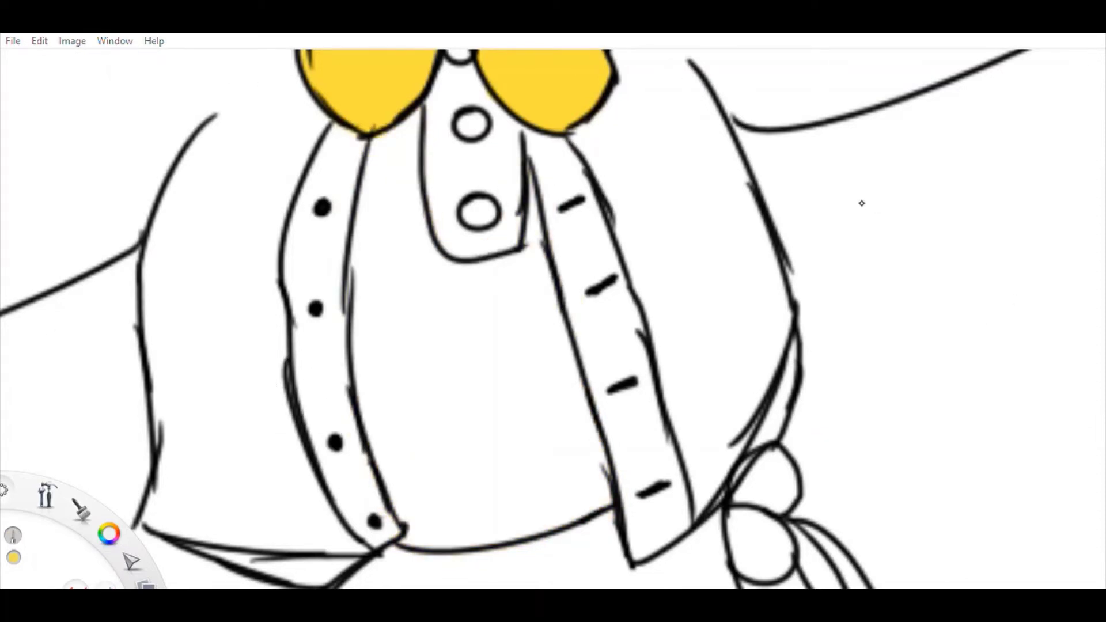
# Step: Paint the shirt front golden yellow and erase the spill over the jacket's two button bands
pyautogui.moveTo(518, 167)
pyautogui.mouseDown()
pyautogui.moveTo(513, 319)
pyautogui.moveTo(369, 507)
pyautogui.moveTo(325, 206)
pyautogui.mouseUp()
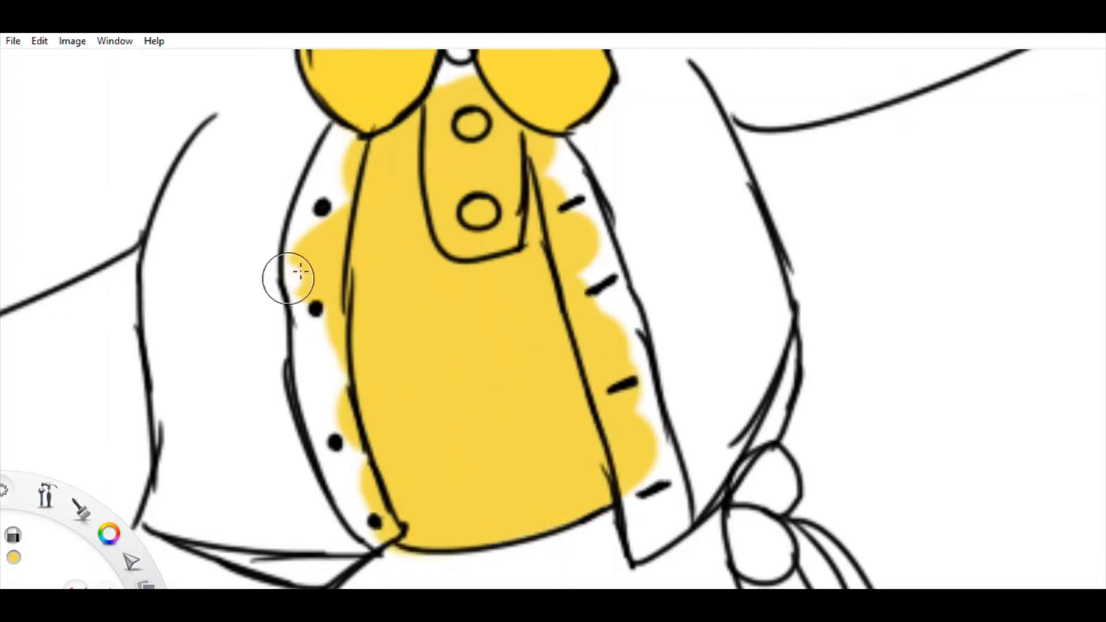
pyautogui.moveTo(300, 272)
pyautogui.mouseDown()
pyautogui.moveTo(321, 185)
pyautogui.moveTo(398, 541)
pyautogui.mouseUp()
pyautogui.hotkey('ctrl', 'z')
pyautogui.moveTo(346, 141)
pyautogui.mouseDown()
pyautogui.moveTo(337, 322)
pyautogui.moveTo(408, 563)
pyautogui.mouseUp()
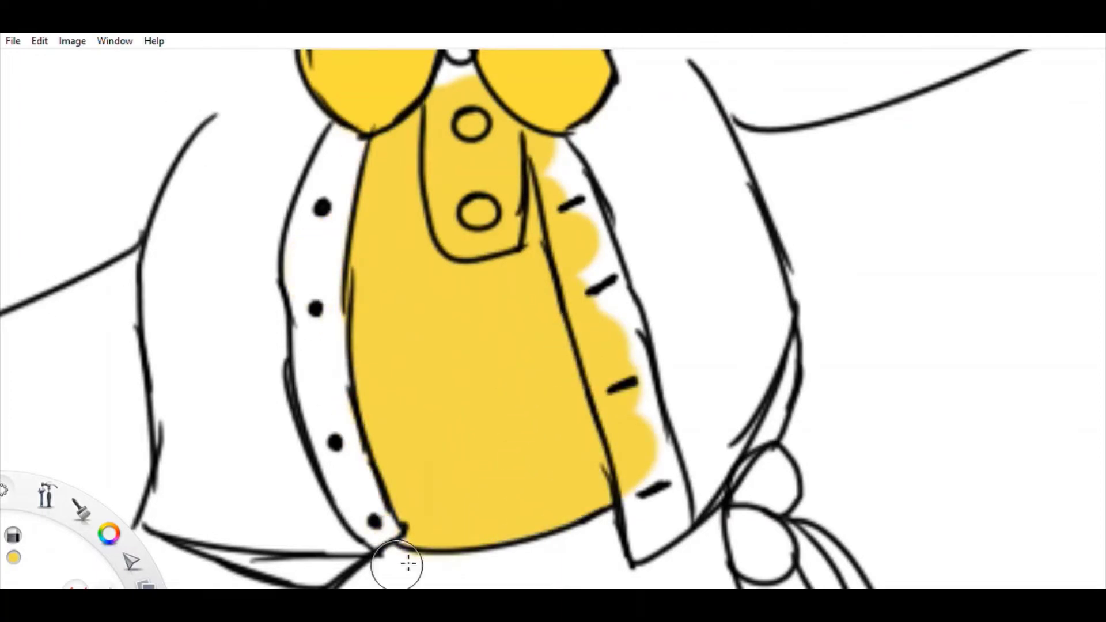
pyautogui.hotkey('ctrl', 'z')
pyautogui.hotkey('ctrl', 'y')
pyautogui.moveTo(580, 210); pyautogui.dragTo(639, 484)
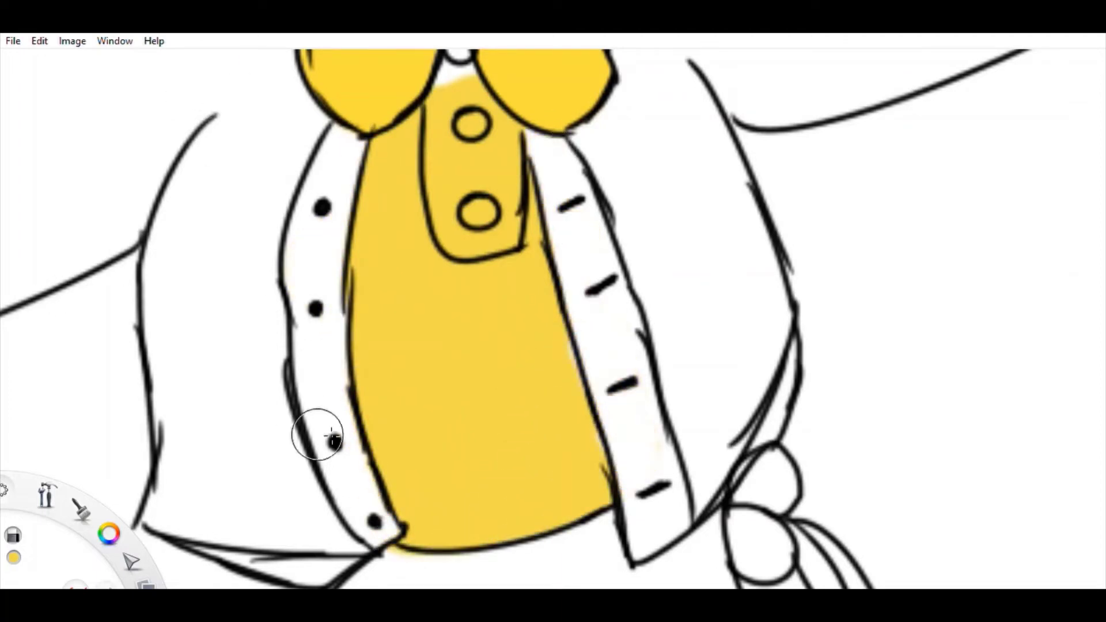
# Step: Erase the yellow from the buttoned placket below the bow and tidy the shirt's edge along the buttonhole band
pyautogui.scroll(4, 317, 435)
pyautogui.moveTo(396, 461)
pyautogui.mouseDown()
pyautogui.moveTo(440, 459)
pyautogui.moveTo(409, 404)
pyautogui.mouseUp()
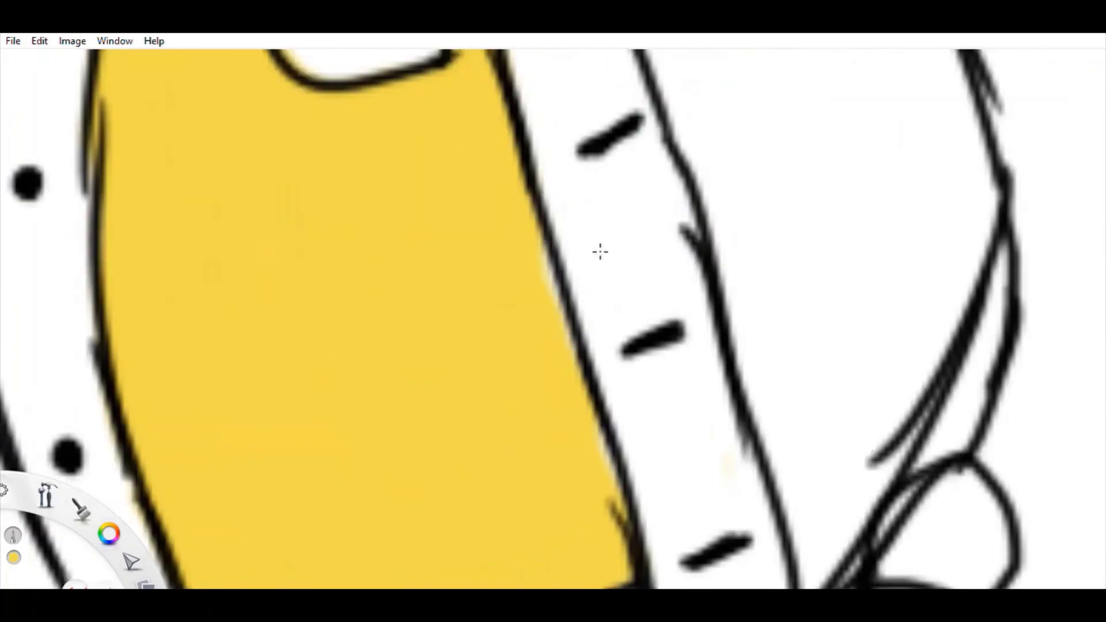
pyautogui.hotkey('ctrl', 'z')
pyautogui.hotkey('ctrl', 'y')
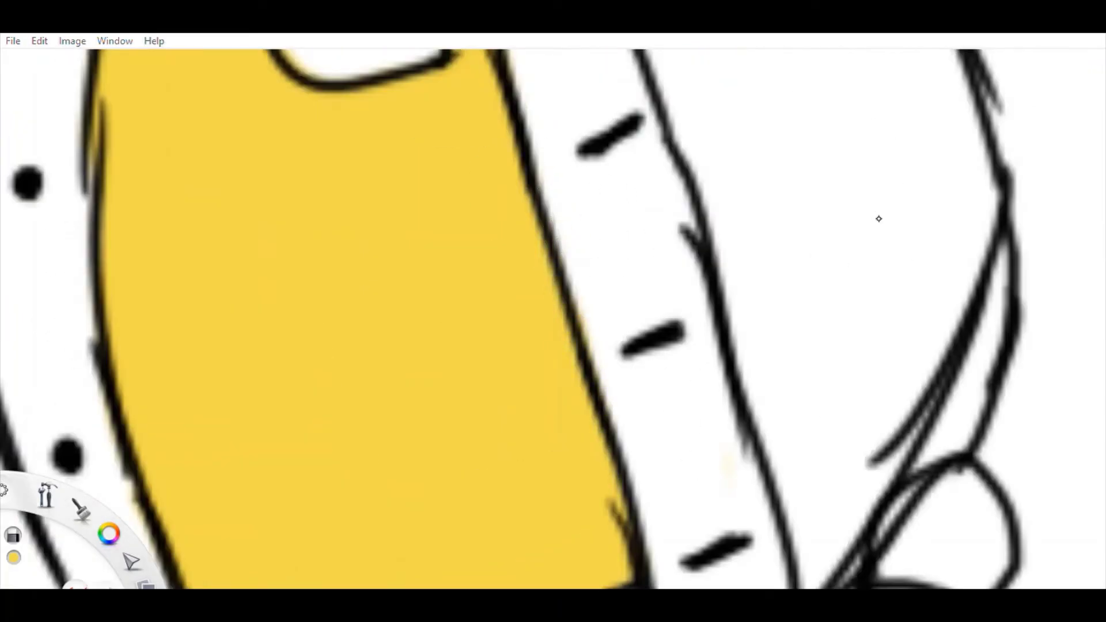
pyautogui.scroll(-5, 1073, 414)
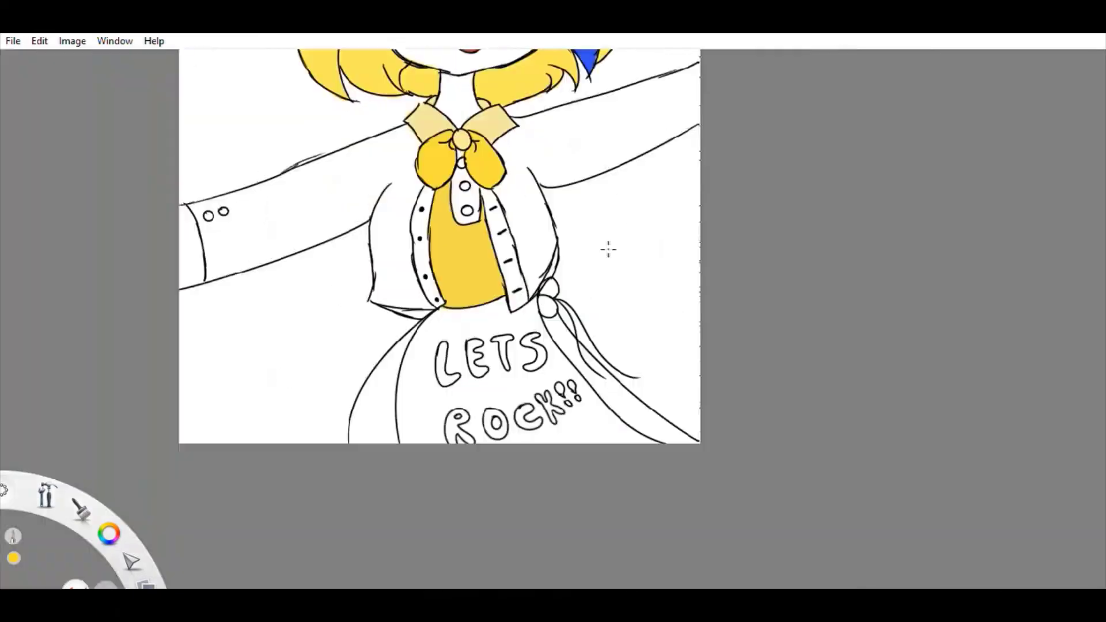
# Step: Paint the jacket body and both outstretched sleeves bright golden yellow
pyautogui.scroll(5, 439, 297)
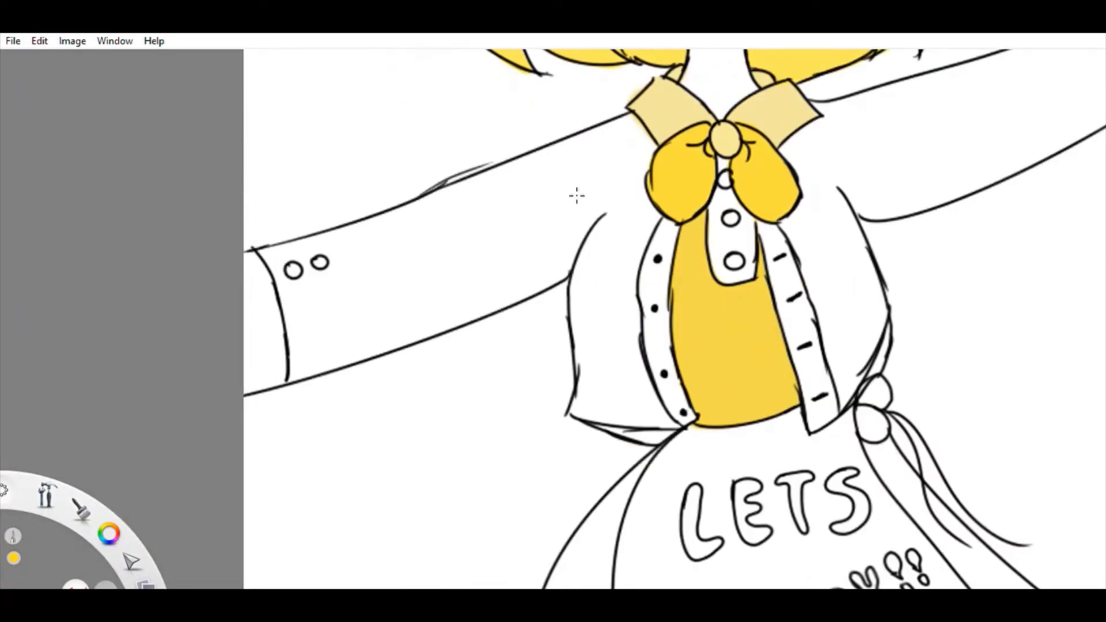
pyautogui.moveTo(593, 185)
pyautogui.mouseDown()
pyautogui.moveTo(253, 265)
pyautogui.moveTo(634, 127)
pyautogui.moveTo(253, 369)
pyautogui.moveTo(554, 248)
pyautogui.moveTo(634, 403)
pyautogui.moveTo(576, 323)
pyautogui.mouseUp()
pyautogui.scroll(-3, 499, 403)
pyautogui.moveTo(444, 343)
pyautogui.mouseDown()
pyautogui.moveTo(452, 495)
pyautogui.moveTo(507, 346)
pyautogui.moveTo(633, 259)
pyautogui.moveTo(477, 286)
pyautogui.mouseUp()
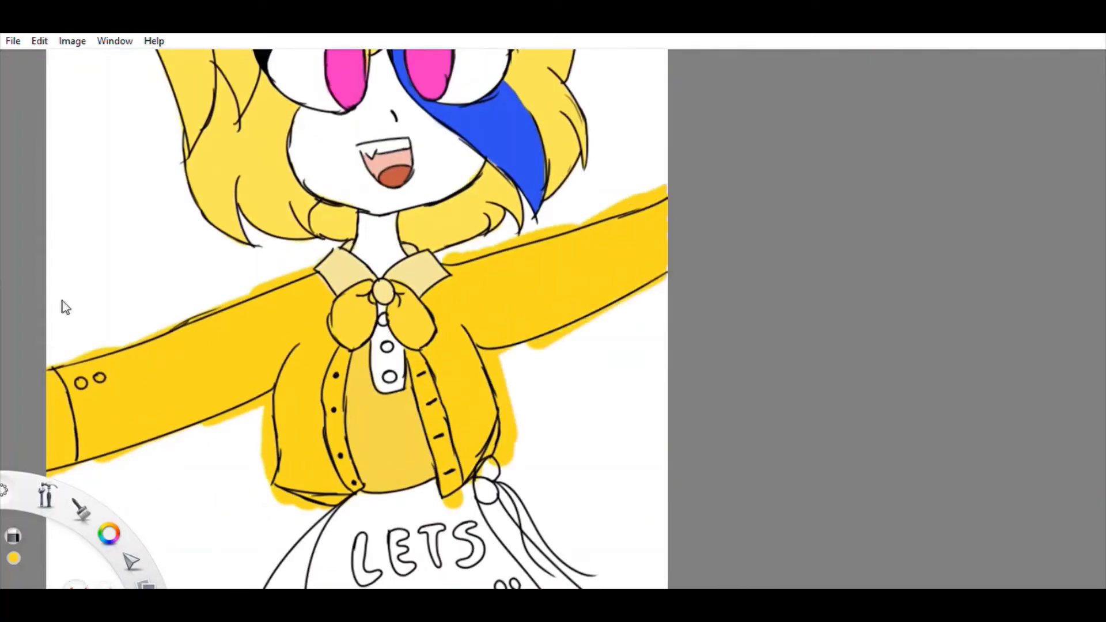
# Step: Erase the yellow spill around the sleeve with the cuff, and clear its cuff and two sleeve buttons
pyautogui.scroll(2, 65, 307)
pyautogui.moveTo(334, 242)
pyautogui.mouseDown()
pyautogui.moveTo(280, 300)
pyautogui.moveTo(289, 374)
pyautogui.moveTo(276, 397)
pyautogui.mouseUp()
pyautogui.moveTo(576, 296); pyautogui.dragTo(519, 329)
pyautogui.moveTo(642, 277)
pyautogui.mouseDown()
pyautogui.moveTo(646, 427)
pyautogui.moveTo(629, 417)
pyautogui.mouseUp()
pyautogui.moveTo(273, 208); pyautogui.dragTo(426, 161)
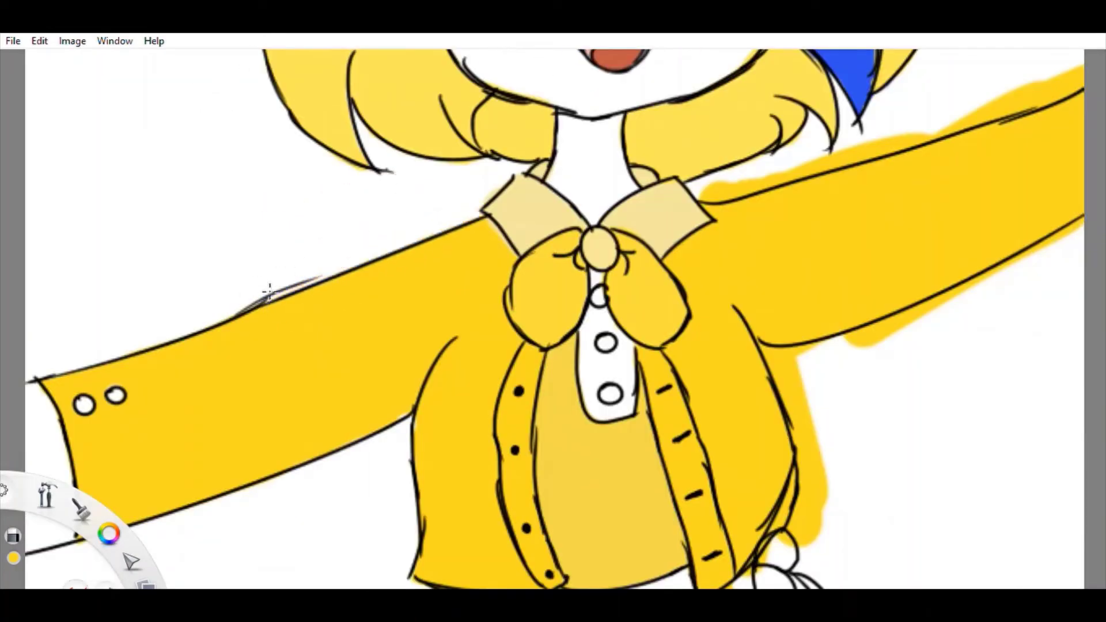
# Step: Erase the yellow from both jacket button bands and the spill around the jacket's hem and side
pyautogui.moveTo(404, 288); pyautogui.dragTo(277, 172)
pyautogui.moveTo(397, 501)
pyautogui.mouseDown()
pyautogui.moveTo(374, 288)
pyautogui.moveTo(411, 239)
pyautogui.mouseUp()
pyautogui.moveTo(516, 256); pyautogui.dragTo(605, 576)
pyautogui.moveTo(731, 492)
pyautogui.mouseDown()
pyautogui.moveTo(667, 517)
pyautogui.moveTo(538, 494)
pyautogui.moveTo(511, 305)
pyautogui.mouseUp()
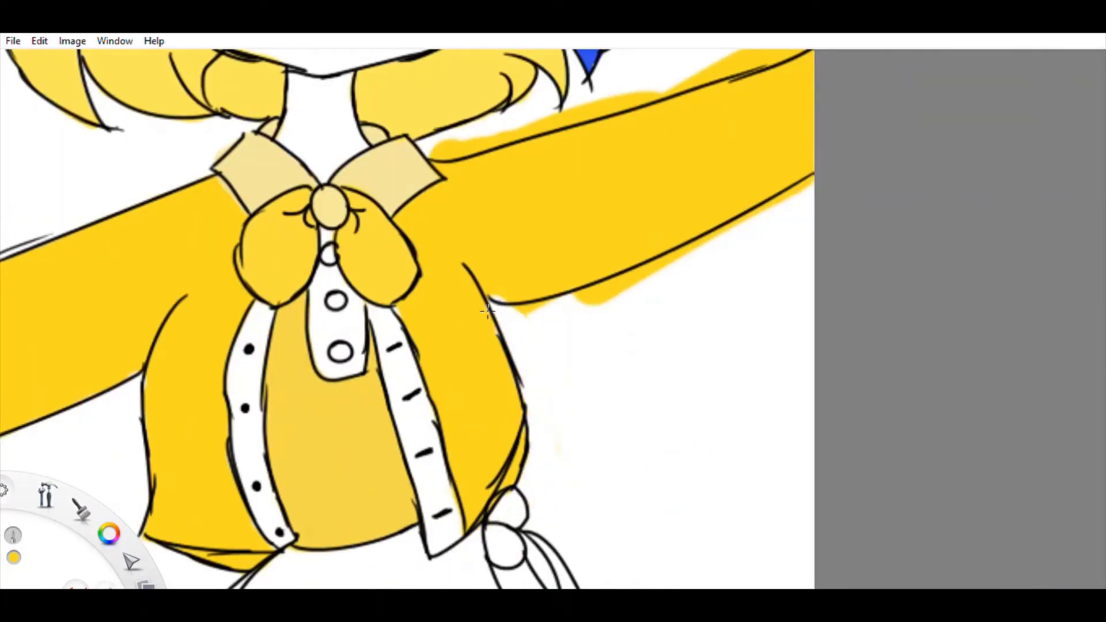
# Step: Erase the yellow spill along the upper and lower edges of the sleeve beneath the blue strand
pyautogui.scroll(-1, 54, 282)
pyautogui.moveTo(634, 291); pyautogui.dragTo(417, 239)
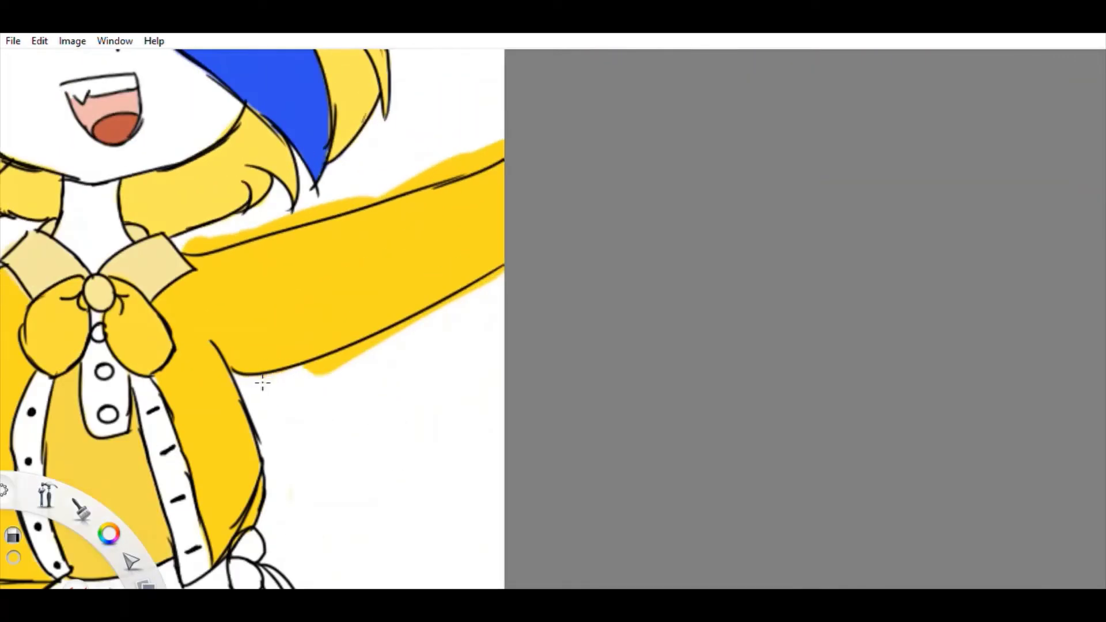
pyautogui.moveTo(262, 383); pyautogui.dragTo(385, 344)
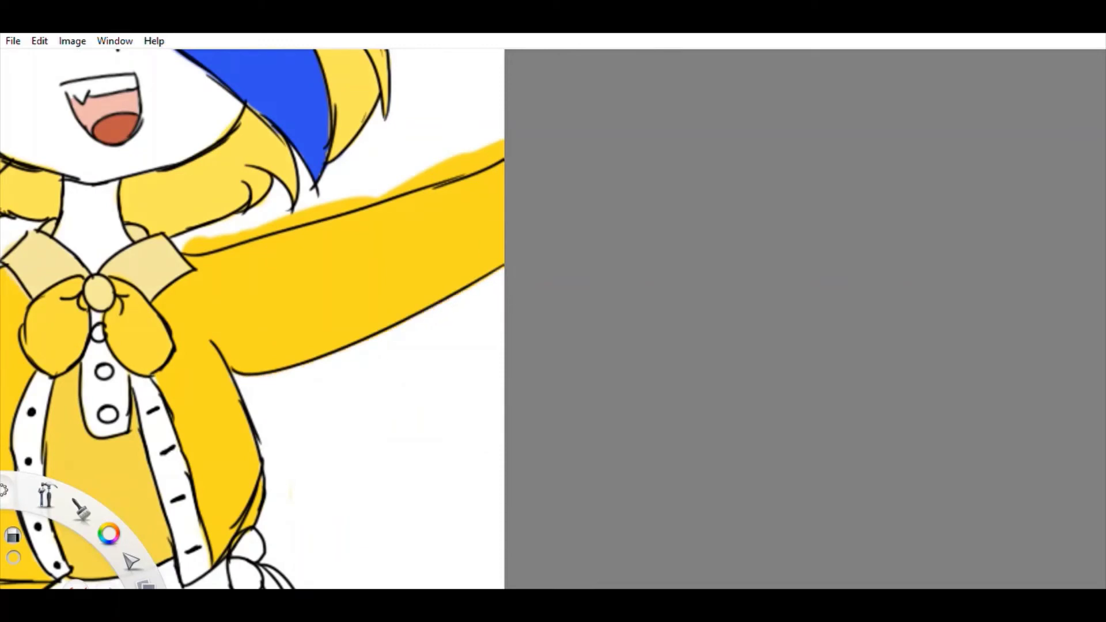
pyautogui.moveTo(188, 245)
pyautogui.mouseDown()
pyautogui.moveTo(499, 151)
pyautogui.moveTo(196, 241)
pyautogui.mouseUp()
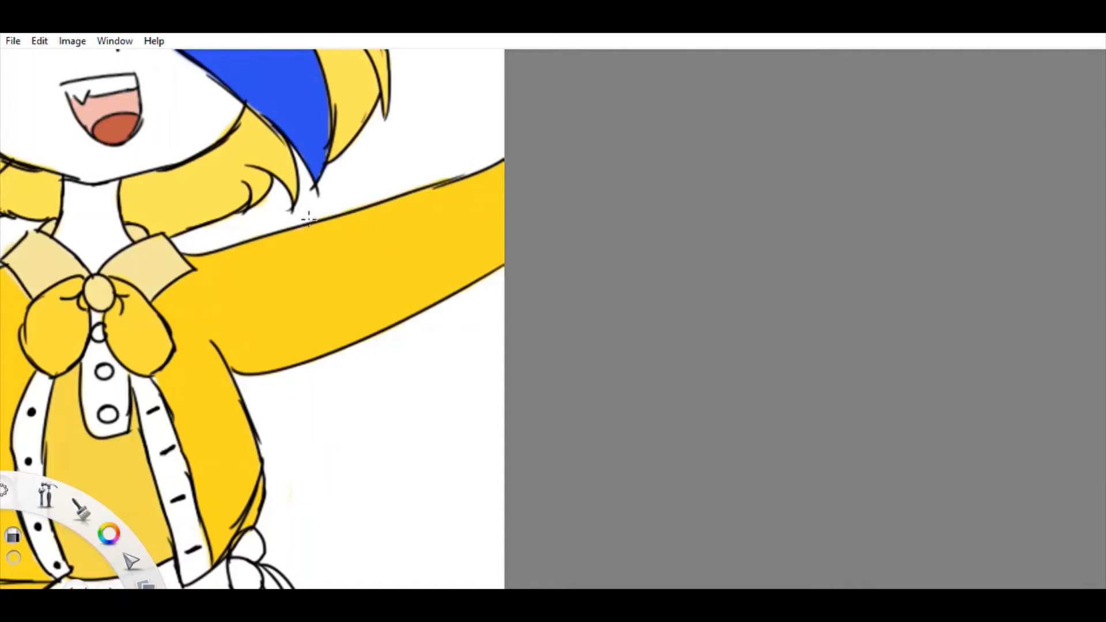
pyautogui.scroll(-3, 340, 206)
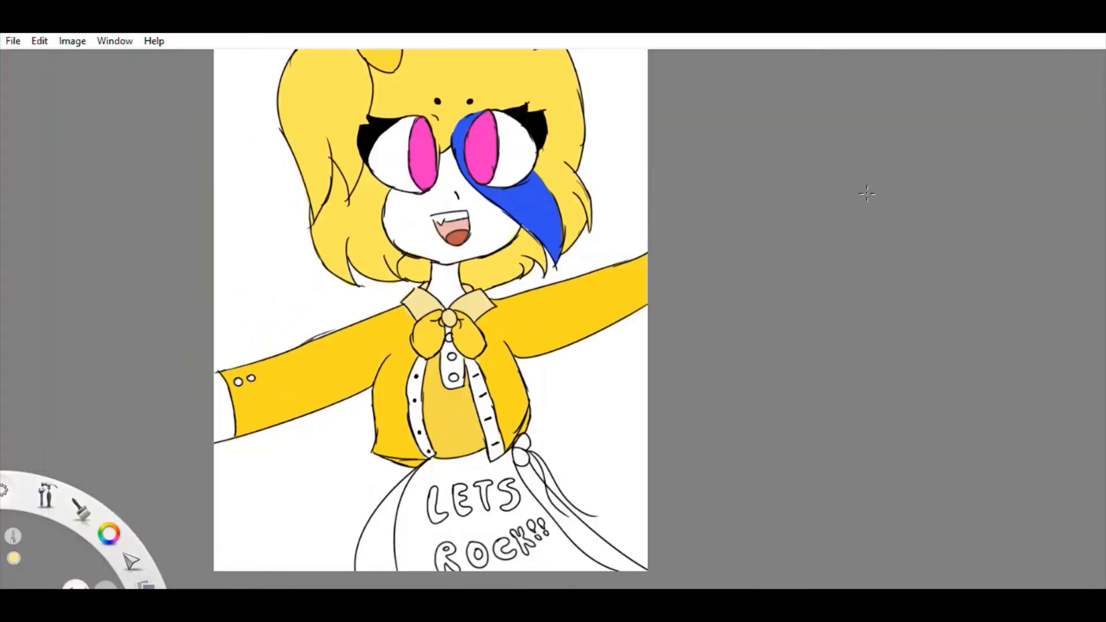
# Step: Fill the sleeve cuff, both jacket button bands and the shirt placket pale yellow
pyautogui.scroll(3, 239, 304)
pyautogui.click(190, 357)
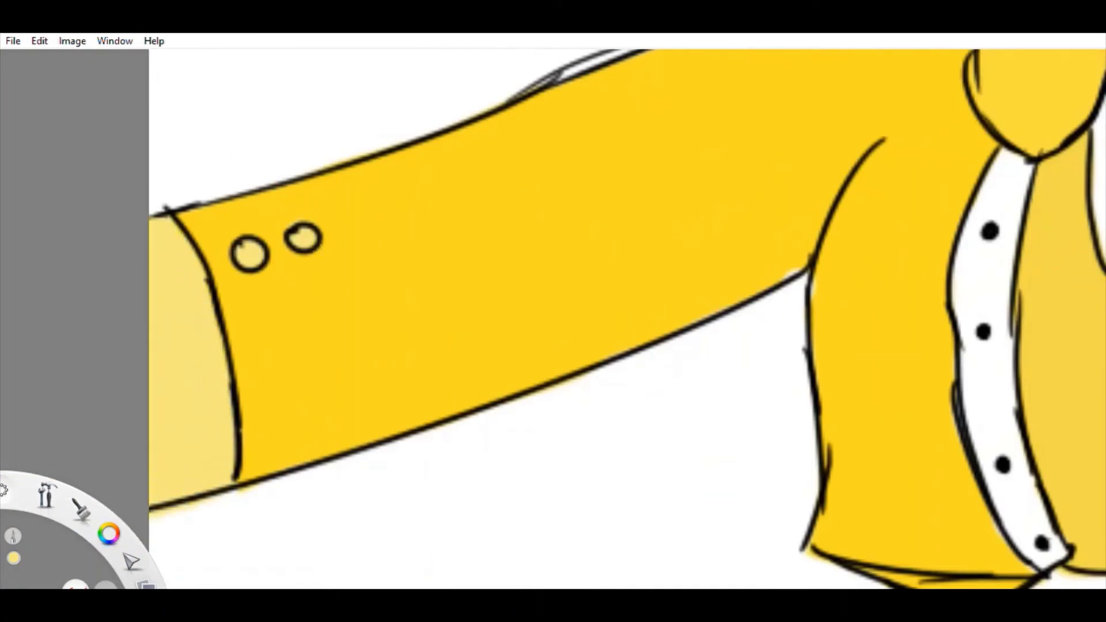
pyautogui.scroll(-2, 257, 195)
pyautogui.click(418, 474)
pyautogui.click(489, 266)
pyautogui.click(605, 506)
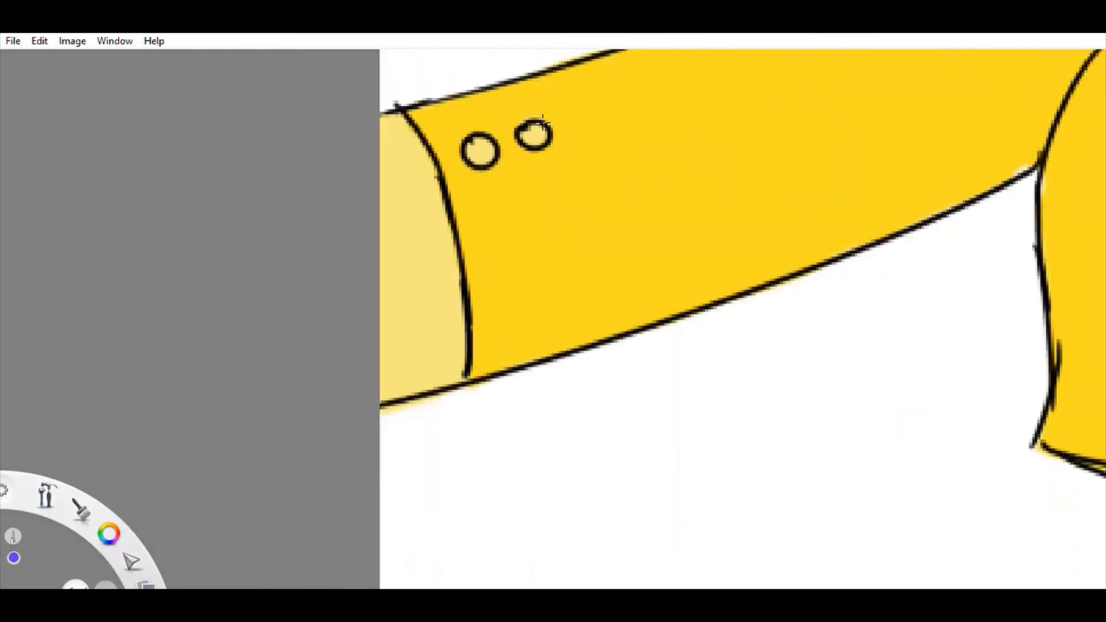
# Step: Fill the sleeve buttons, the placket buttons and the round knots of the neck and hair bows violet-blue
pyautogui.scroll(2, 519, 173)
pyautogui.click(536, 144)
pyautogui.click(420, 179)
pyautogui.scroll(-2, 543, 325)
pyautogui.scroll(3, 542, 325)
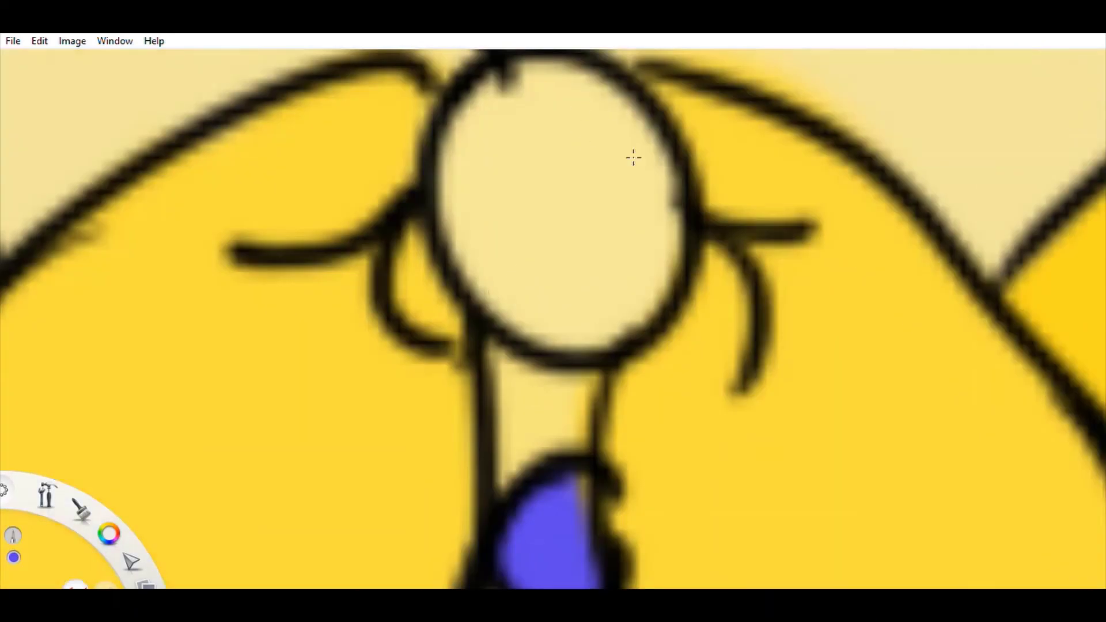
pyautogui.click(587, 153)
pyautogui.scroll(-3, 588, 123)
pyautogui.scroll(3, 444, 324)
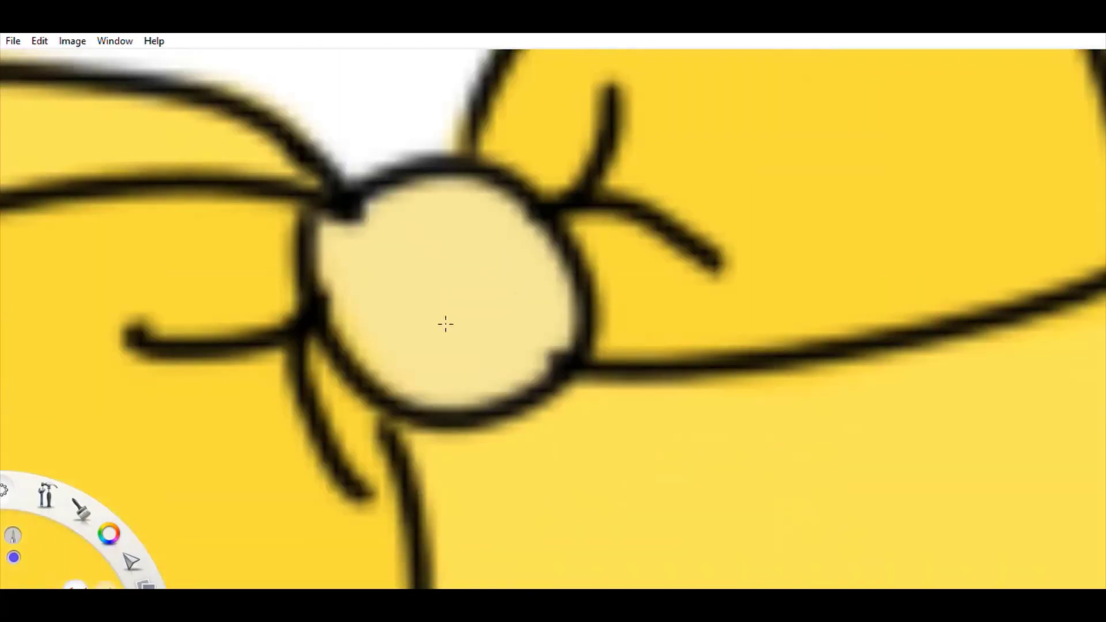
pyautogui.click(441, 194)
# Step: Paint the skirt section on the left of the lettered apron dark golden yellow, keeping it inside the outlines
pyautogui.scroll(-3, 441, 194)
pyautogui.scroll(3, 708, 338)
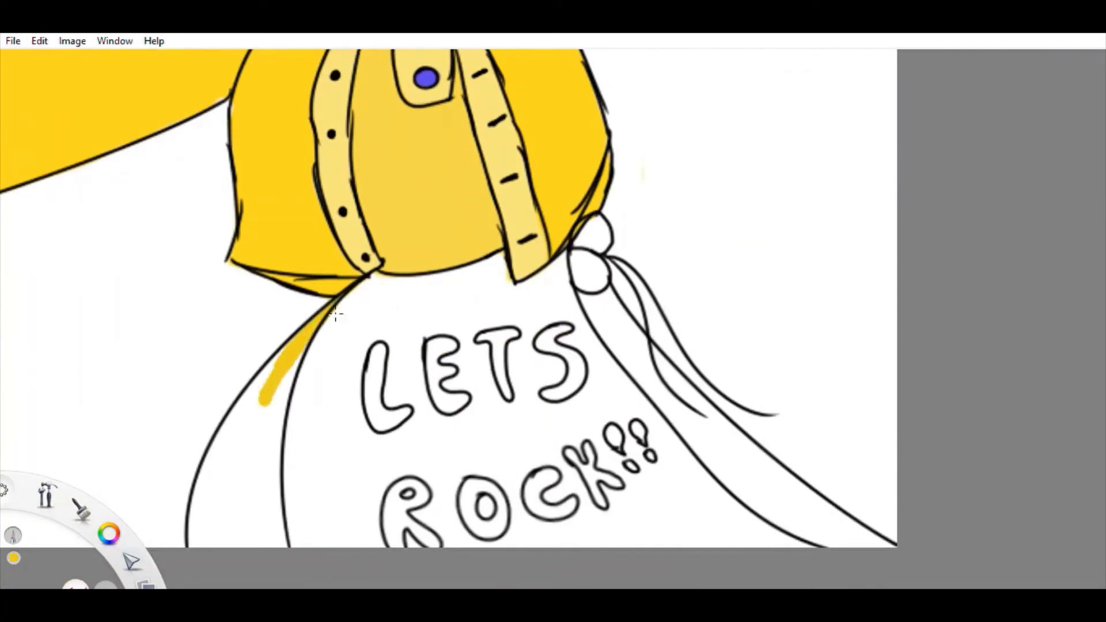
pyautogui.moveTo(271, 368)
pyautogui.mouseDown()
pyautogui.moveTo(190, 536)
pyautogui.moveTo(297, 363)
pyautogui.mouseUp()
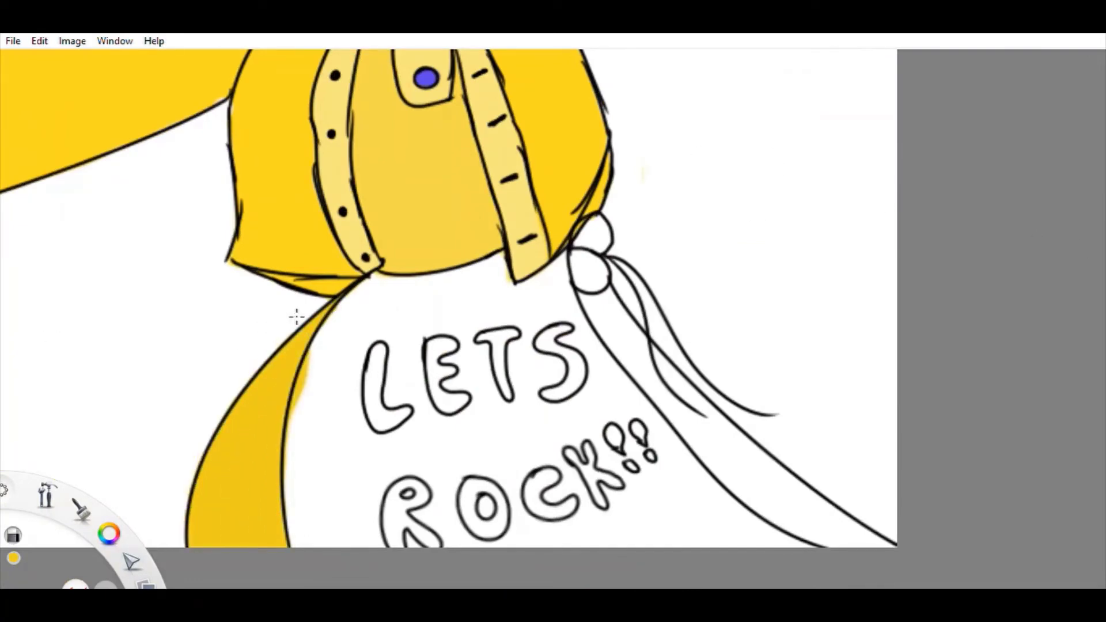
pyautogui.hotkey('ctrl', 'z')
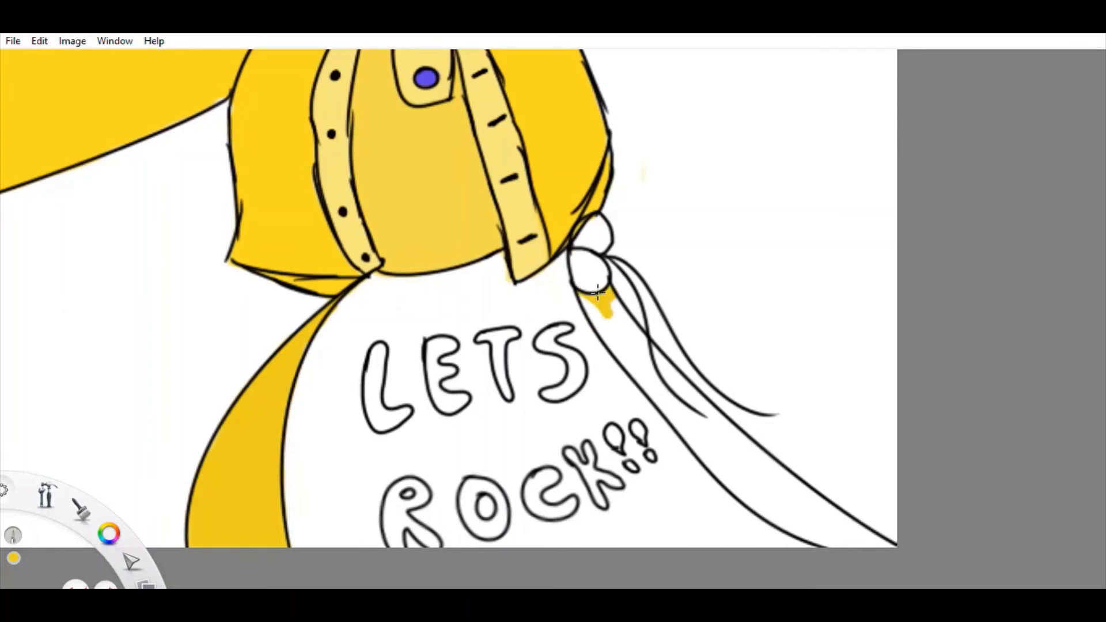
# Step: Paint the skirt section beneath the apron ties dark golden yellow and erase the spill past its outline
pyautogui.moveTo(598, 294)
pyautogui.mouseDown()
pyautogui.moveTo(818, 538)
pyautogui.moveTo(598, 294)
pyautogui.mouseUp()
pyautogui.moveTo(619, 365)
pyautogui.mouseDown()
pyautogui.moveTo(748, 432)
pyautogui.moveTo(735, 515)
pyautogui.mouseUp()
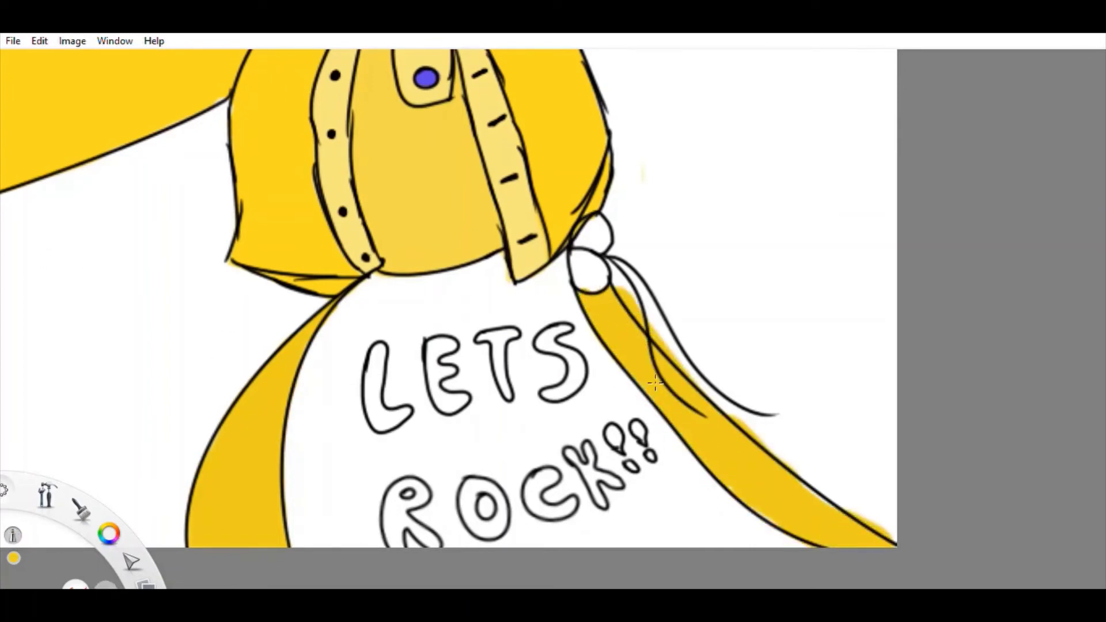
pyautogui.moveTo(580, 276); pyautogui.dragTo(641, 279)
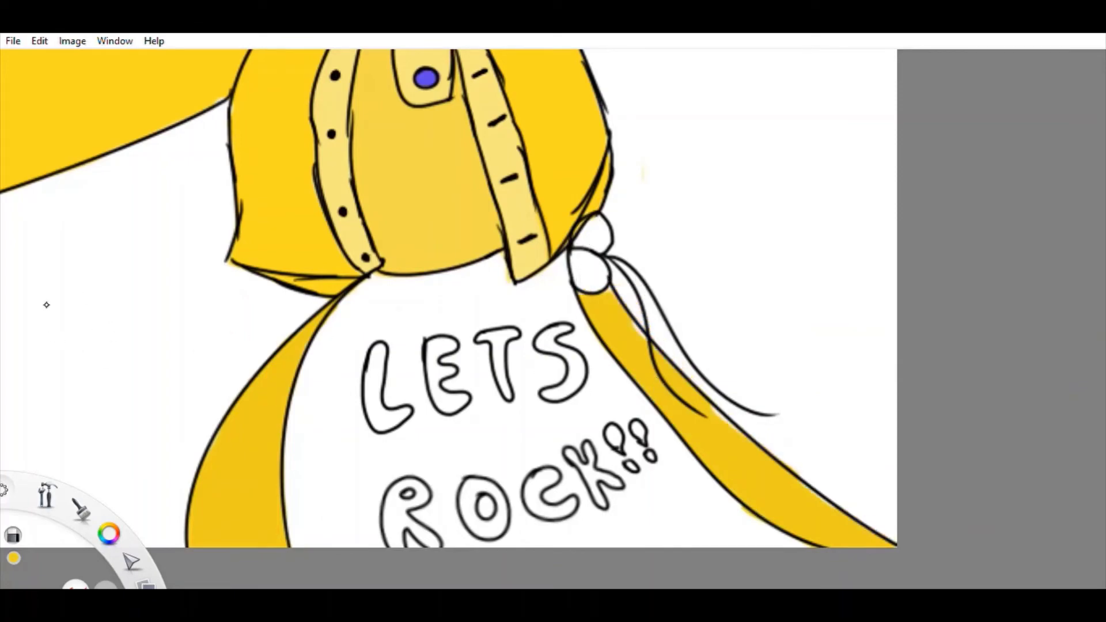
# Step: Paint the apron behind the LETS ROCK!! lettering light grey
pyautogui.scroll(-3, 1076, 252)
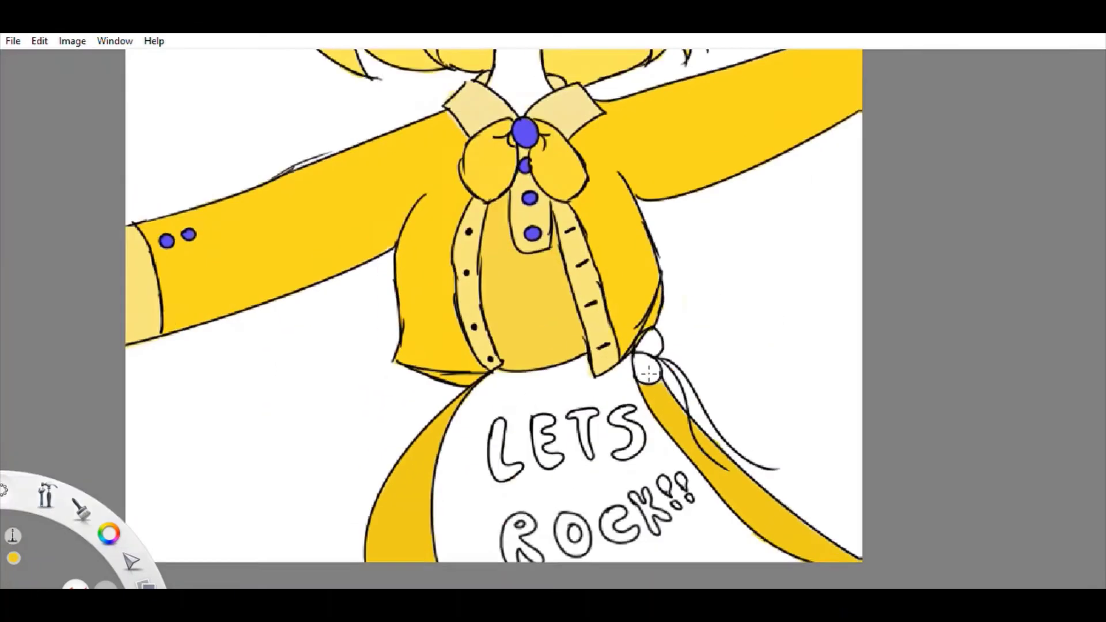
pyautogui.scroll(3, 761, 524)
pyautogui.moveTo(300, 489)
pyautogui.mouseDown()
pyautogui.moveTo(309, 427)
pyautogui.moveTo(469, 438)
pyautogui.moveTo(357, 352)
pyautogui.moveTo(472, 357)
pyautogui.moveTo(536, 271)
pyautogui.moveTo(541, 279)
pyautogui.mouseUp()
pyautogui.scroll(-5, 812, 297)
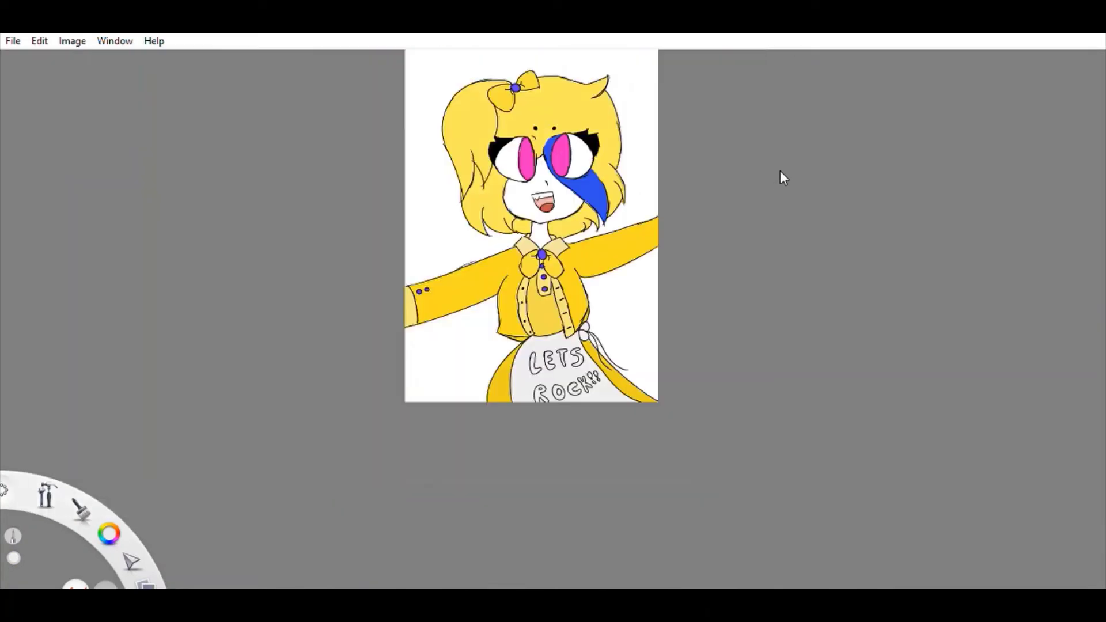
# Step: Colour the outlined letters of the word LETS on the apron pink
pyautogui.scroll(5, 1007, 238)
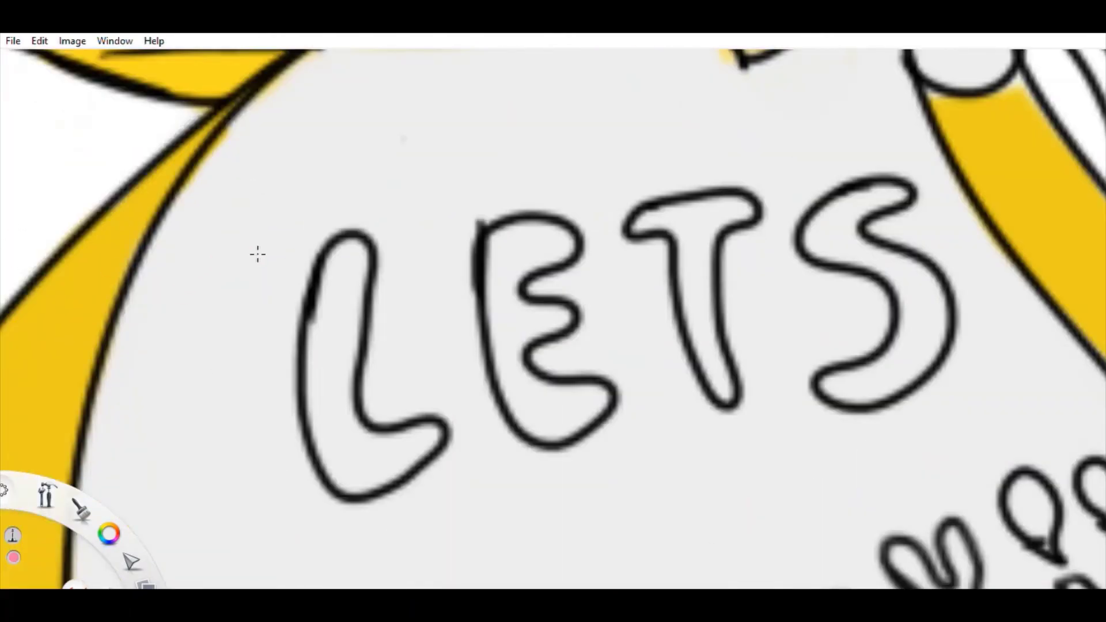
pyautogui.moveTo(321, 320)
pyautogui.mouseDown()
pyautogui.moveTo(340, 313)
pyautogui.moveTo(345, 403)
pyautogui.moveTo(351, 253)
pyautogui.moveTo(340, 315)
pyautogui.moveTo(365, 449)
pyautogui.moveTo(401, 443)
pyautogui.mouseUp()
pyautogui.moveTo(522, 280)
pyautogui.mouseDown()
pyautogui.moveTo(541, 427)
pyautogui.moveTo(553, 322)
pyautogui.moveTo(578, 251)
pyautogui.moveTo(536, 231)
pyautogui.moveTo(291, 361)
pyautogui.mouseUp()
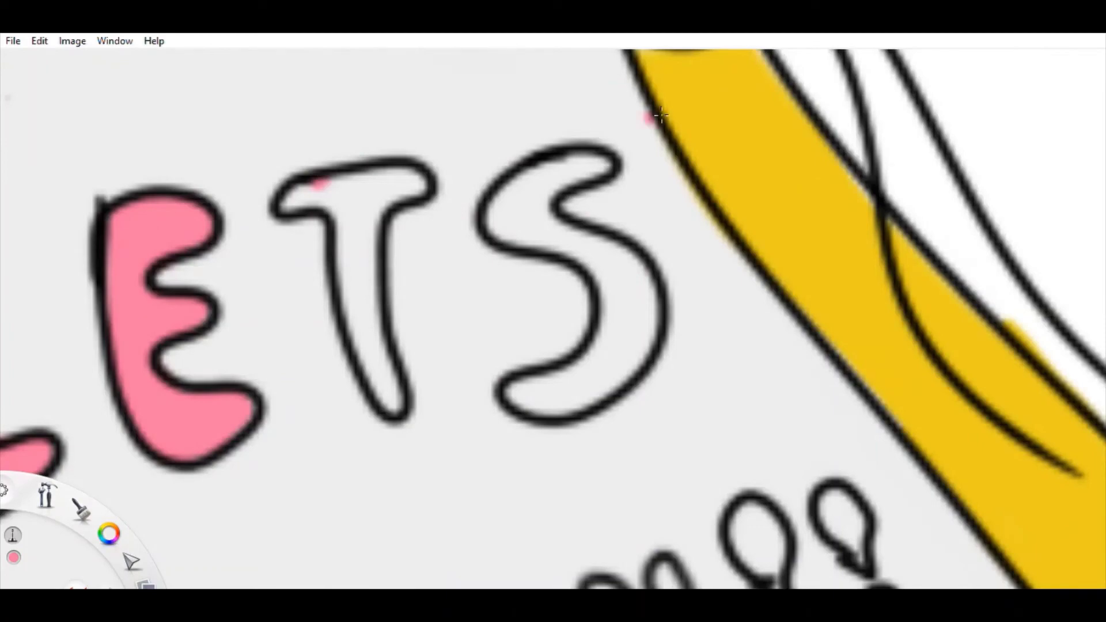
pyautogui.moveTo(314, 184)
pyautogui.mouseDown()
pyautogui.moveTo(283, 205)
pyautogui.moveTo(357, 342)
pyautogui.moveTo(367, 322)
pyautogui.moveTo(576, 231)
pyautogui.moveTo(628, 283)
pyautogui.moveTo(538, 388)
pyautogui.moveTo(602, 311)
pyautogui.mouseUp()
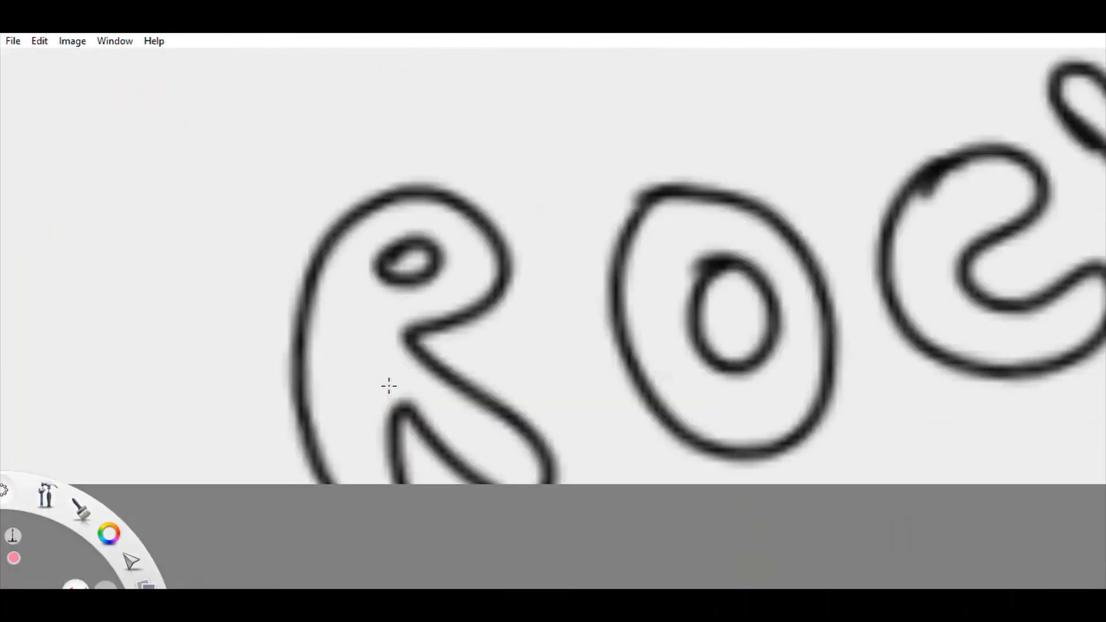
# Step: Colour the letters R, O and C of ROCK pink, leaving the holes in the R and O light grey
pyautogui.moveTo(391, 294)
pyautogui.mouseDown()
pyautogui.moveTo(481, 277)
pyautogui.moveTo(321, 375)
pyautogui.moveTo(444, 358)
pyautogui.mouseUp()
pyautogui.moveTo(689, 403); pyautogui.dragTo(662, 214)
pyautogui.scroll(-5, 553, 265)
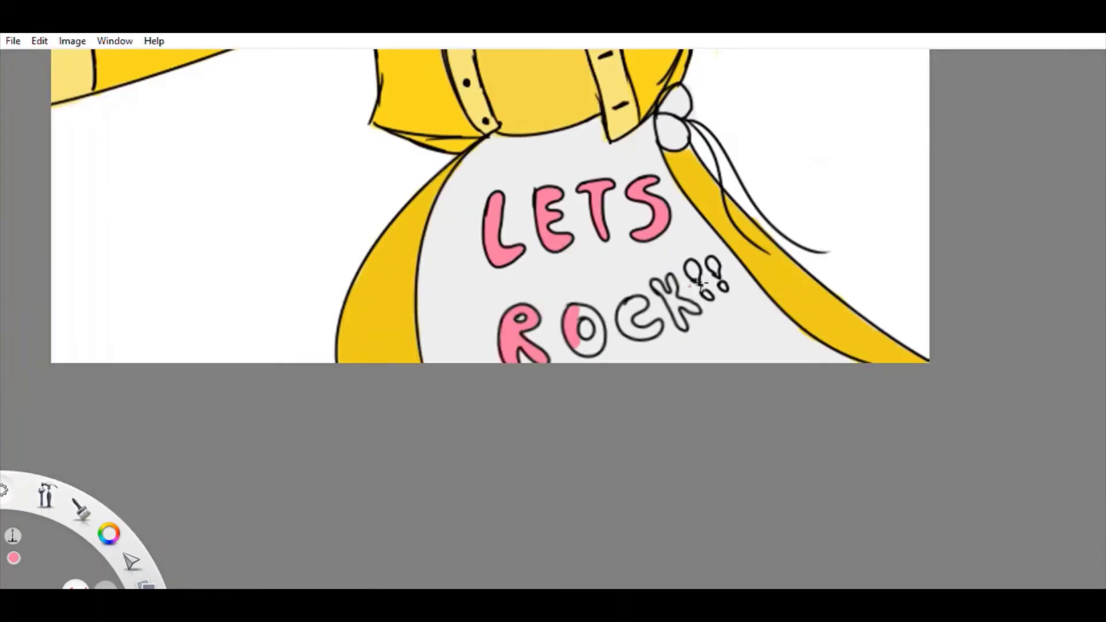
pyautogui.scroll(5, 403, 465)
pyautogui.moveTo(380, 478)
pyautogui.mouseDown()
pyautogui.moveTo(407, 461)
pyautogui.moveTo(415, 346)
pyautogui.mouseUp()
pyautogui.moveTo(535, 339)
pyautogui.mouseDown()
pyautogui.moveTo(574, 333)
pyautogui.moveTo(663, 398)
pyautogui.mouseUp()
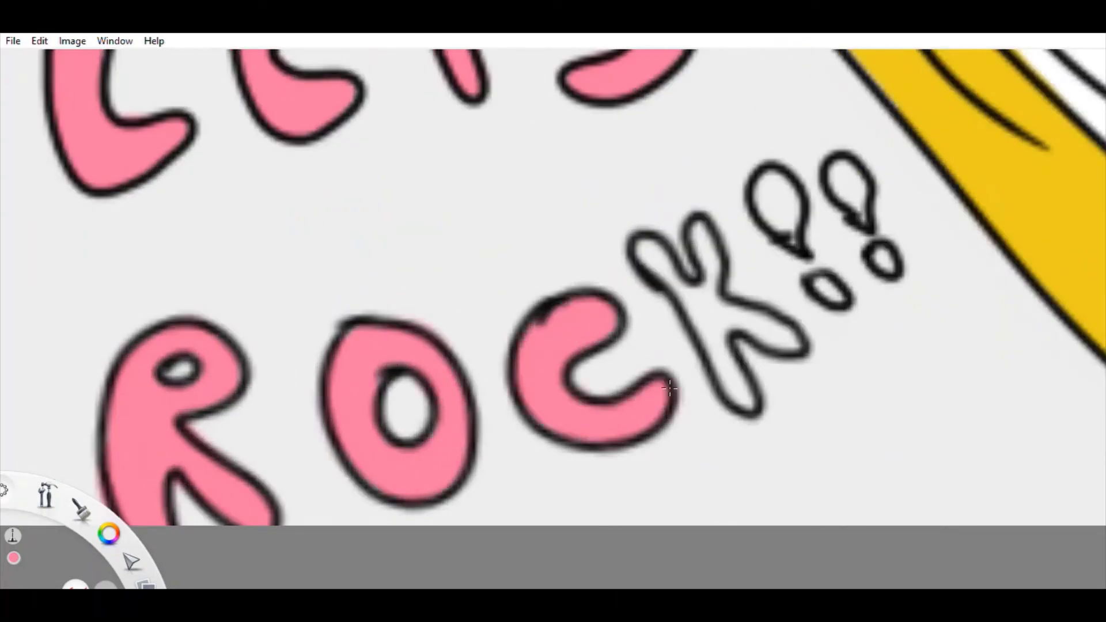
# Step: Colour the letter K and both exclamation marks of the apron lettering pink
pyautogui.moveTo(640, 254)
pyautogui.mouseDown()
pyautogui.moveTo(752, 385)
pyautogui.moveTo(706, 219)
pyautogui.mouseUp()
pyautogui.scroll(3, 655, 148)
pyautogui.moveTo(519, 242); pyautogui.dragTo(501, 178)
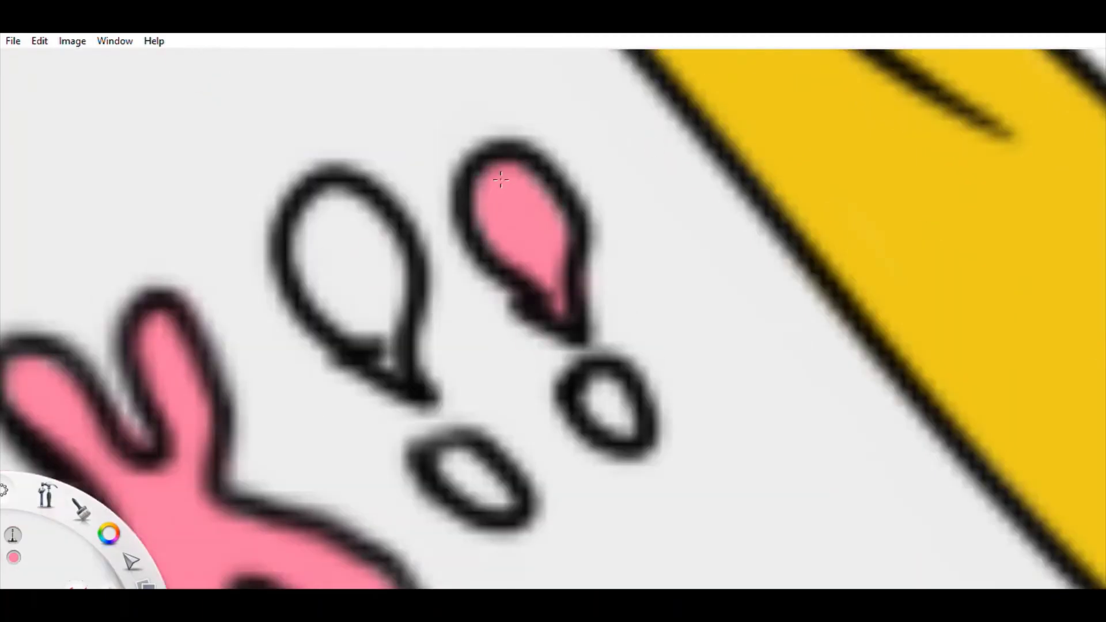
pyautogui.moveTo(345, 259); pyautogui.dragTo(391, 345)
pyautogui.moveTo(478, 478); pyautogui.dragTo(502, 501)
pyautogui.moveTo(605, 403); pyautogui.dragTo(623, 427)
pyautogui.scroll(-8, 1007, 475)
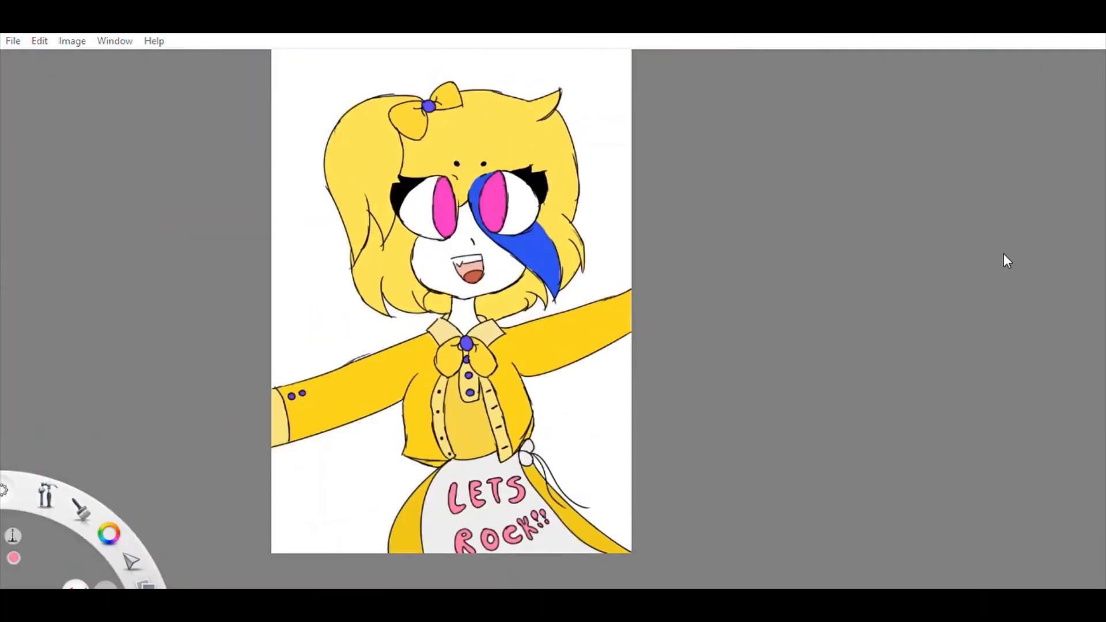
# Step: Paint the face and neck skin pale cream
pyautogui.scroll(3, 408, 194)
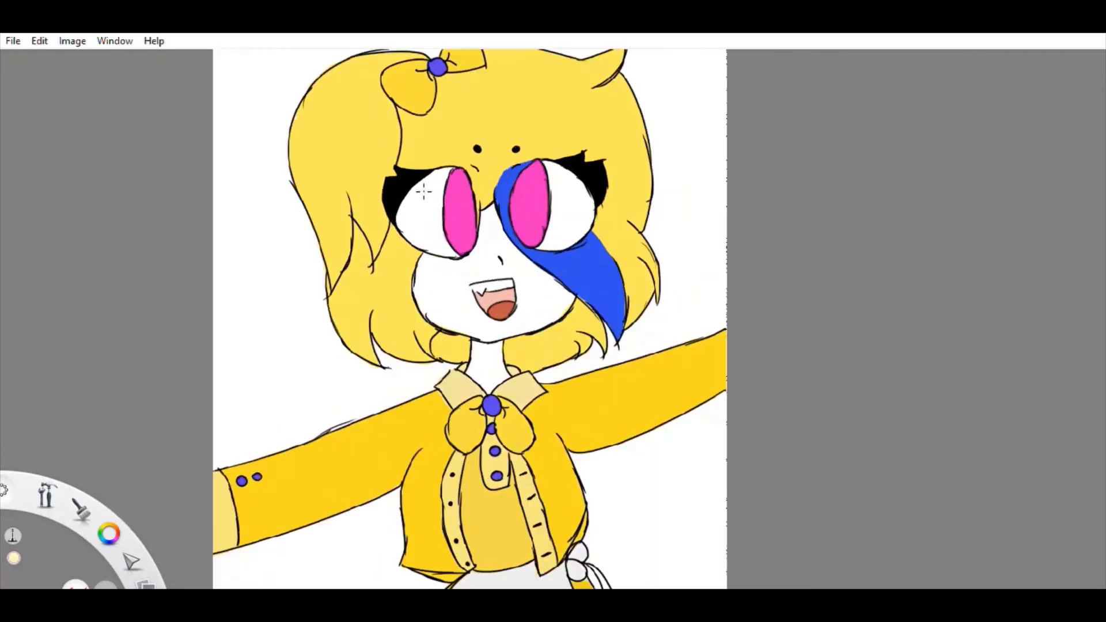
pyautogui.moveTo(424, 271); pyautogui.dragTo(478, 369)
pyautogui.moveTo(553, 242); pyautogui.dragTo(478, 357)
pyautogui.moveTo(495, 260); pyautogui.dragTo(432, 265)
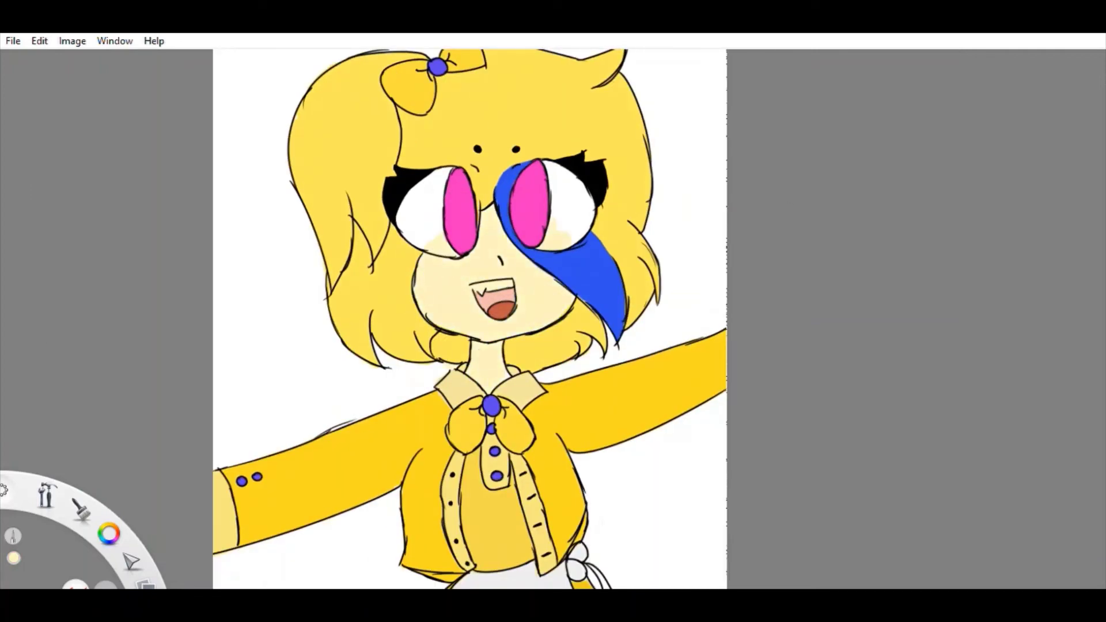
# Step: Erase the cream skin colour that spilled into the whites of both eyes and the teeth
pyautogui.scroll(3, 457, 296)
pyautogui.moveTo(213, 346); pyautogui.dragTo(161, 321)
pyautogui.moveTo(547, 265); pyautogui.dragTo(487, 311)
pyautogui.moveTo(377, 452); pyautogui.dragTo(292, 471)
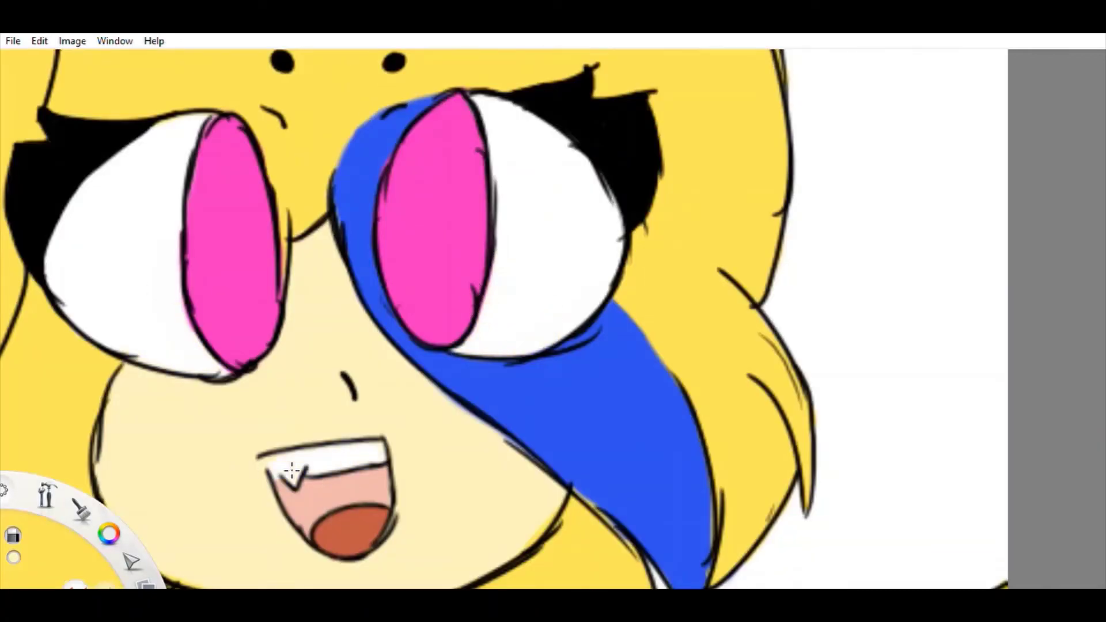
# Step: Paint the eye whites and teeth white against a temporary dark grey background, and restore the white background
pyautogui.click(986, 281)
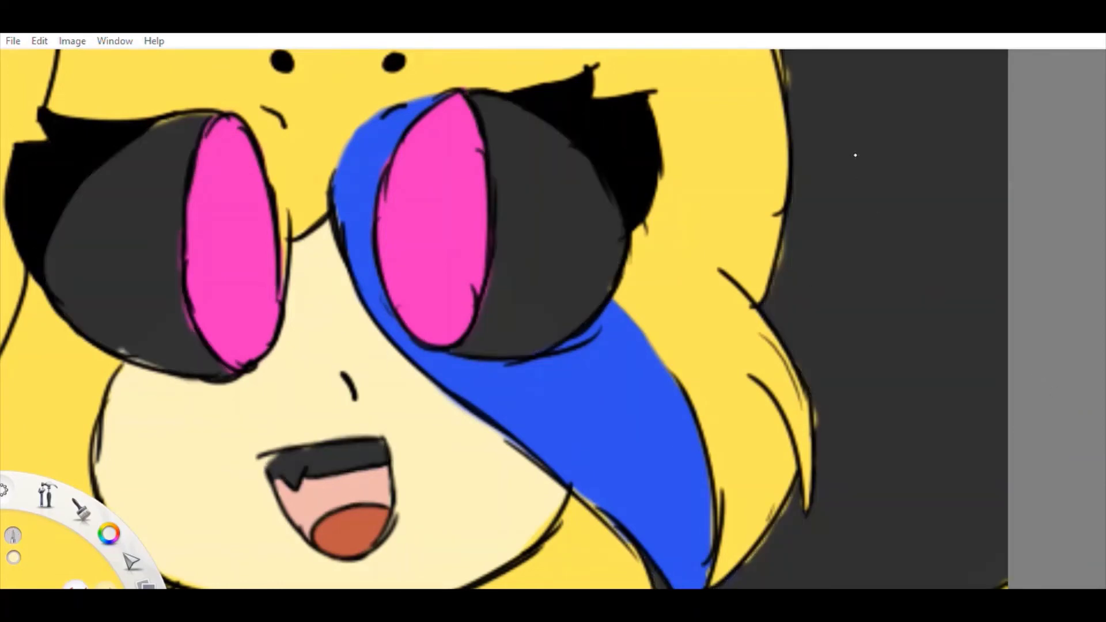
pyautogui.moveTo(599, 242)
pyautogui.mouseDown()
pyautogui.moveTo(541, 323)
pyautogui.moveTo(496, 121)
pyautogui.mouseUp()
pyautogui.moveTo(201, 346); pyautogui.dragTo(173, 128)
pyautogui.moveTo(380, 455); pyautogui.dragTo(276, 464)
pyautogui.scroll(-3, 459, 340)
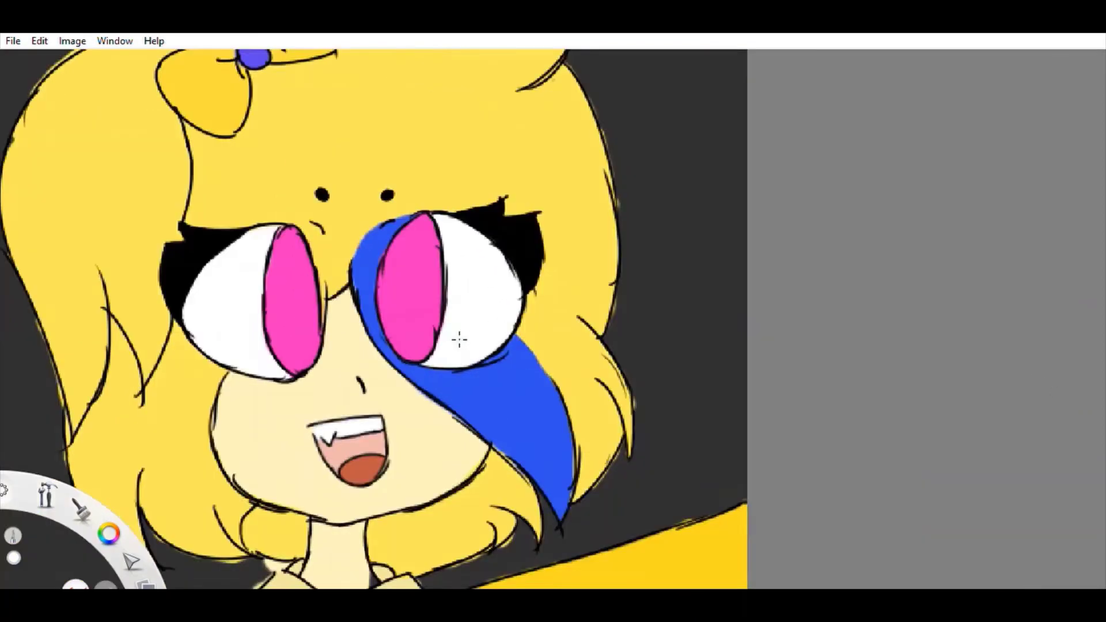
pyautogui.scroll(-5, 459, 340)
pyautogui.hotkey('ctrl', 'z')
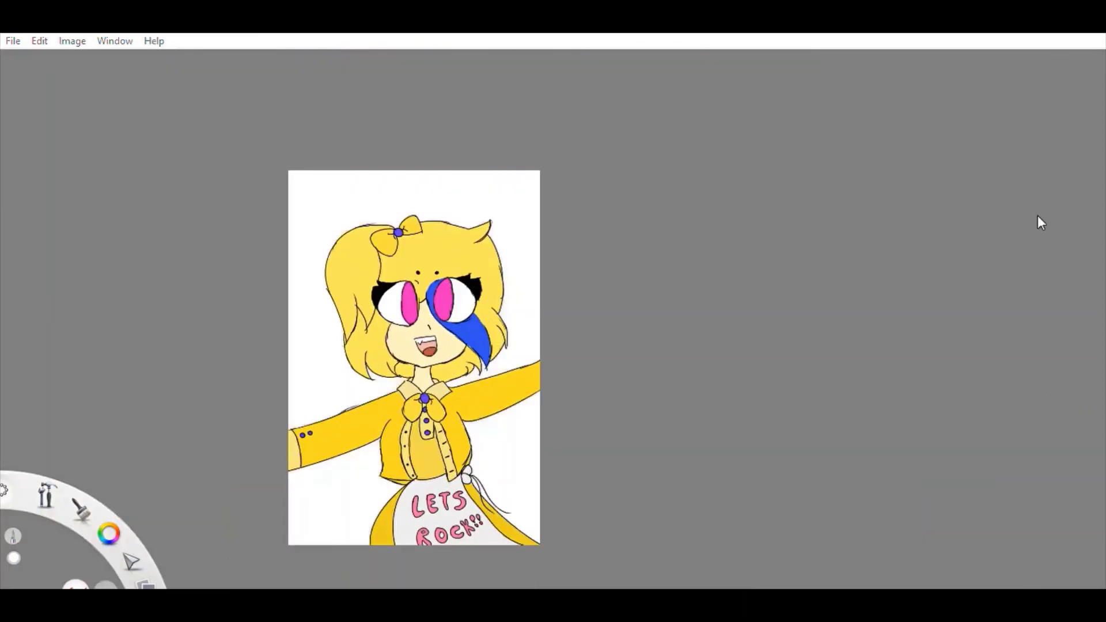
pyautogui.scroll(3, 443, 310)
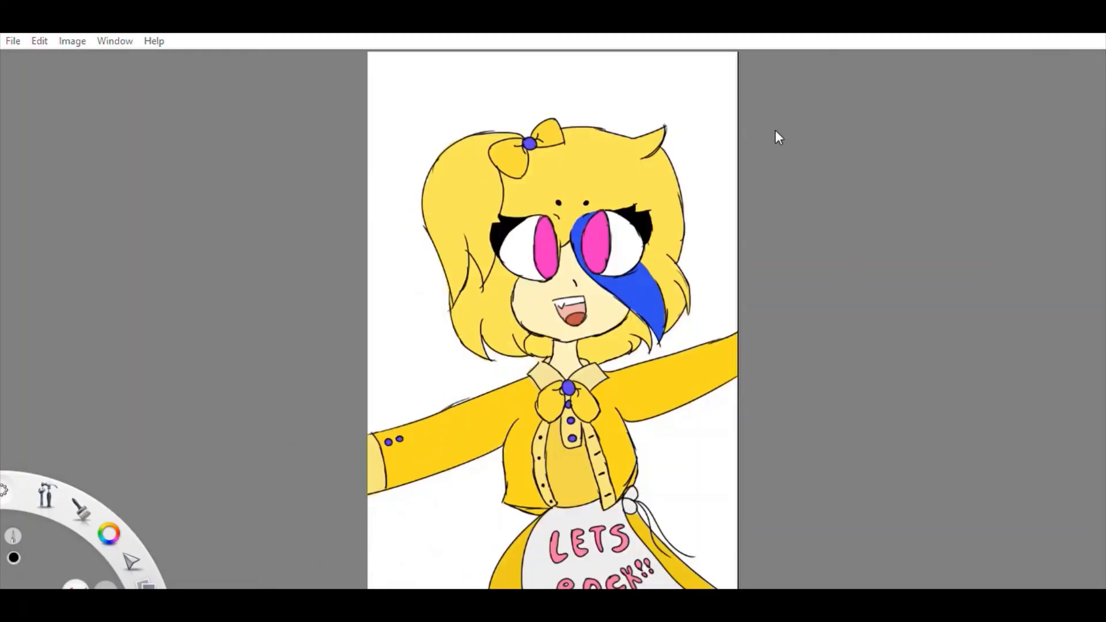
pyautogui.scroll(4, 542, 333)
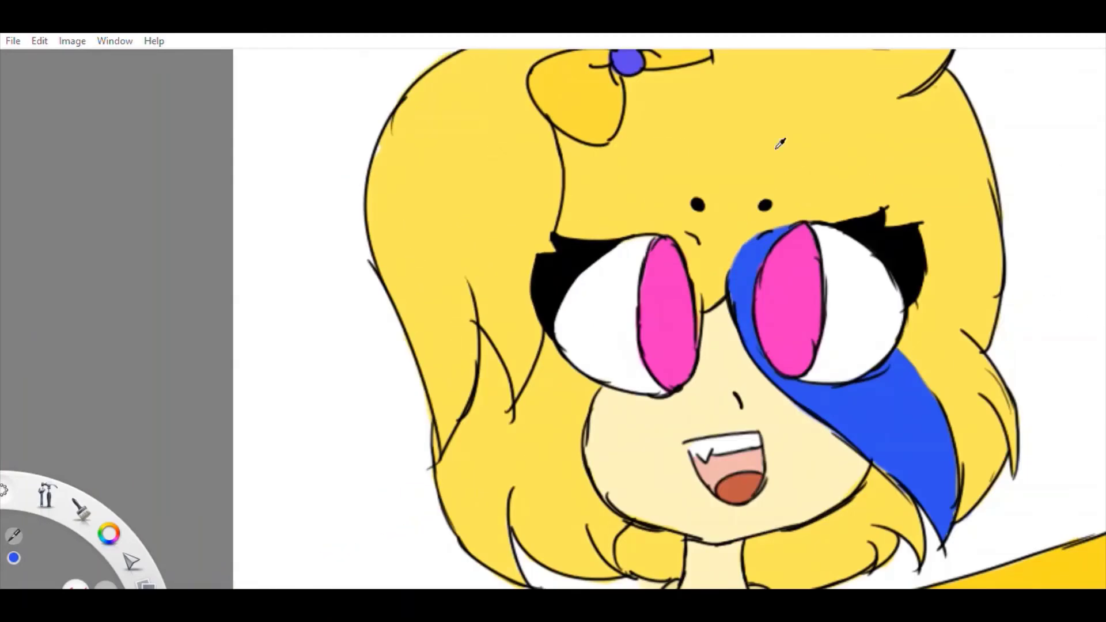
pyautogui.click(780, 144)
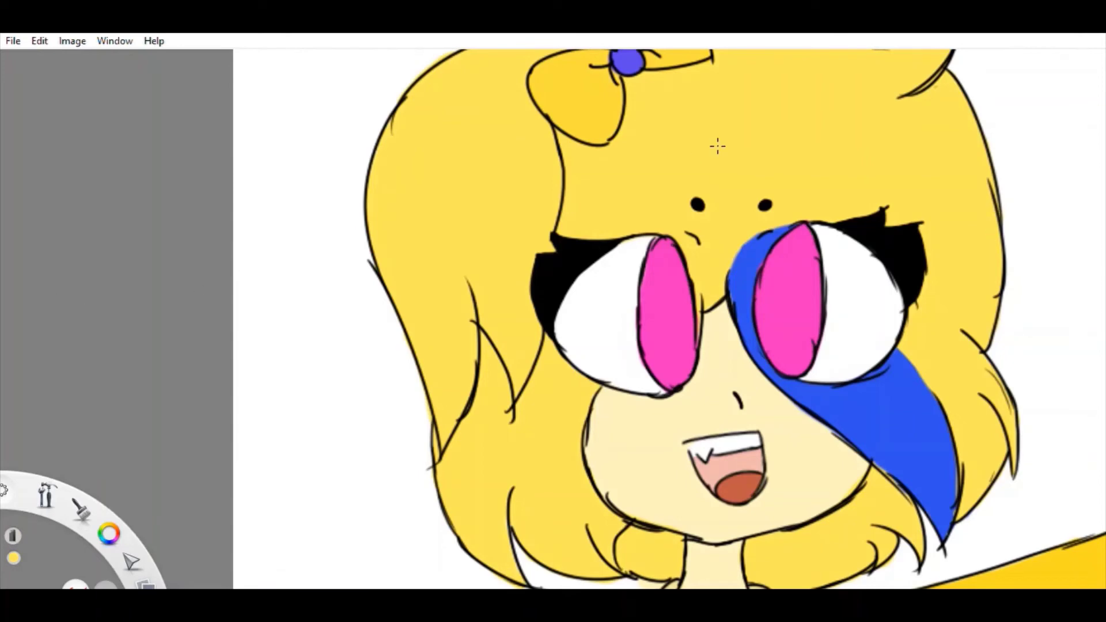
pyautogui.moveTo(397, 254)
pyautogui.mouseDown()
pyautogui.moveTo(519, 230)
pyautogui.moveTo(473, 260)
pyautogui.moveTo(538, 323)
pyautogui.mouseUp()
pyautogui.hotkey('ctrl', 'z')
pyautogui.moveTo(516, 266)
pyautogui.mouseDown()
pyautogui.moveTo(530, 388)
pyautogui.moveTo(487, 363)
pyautogui.moveTo(416, 289)
pyautogui.mouseUp()
pyautogui.moveTo(549, 270); pyautogui.dragTo(611, 231)
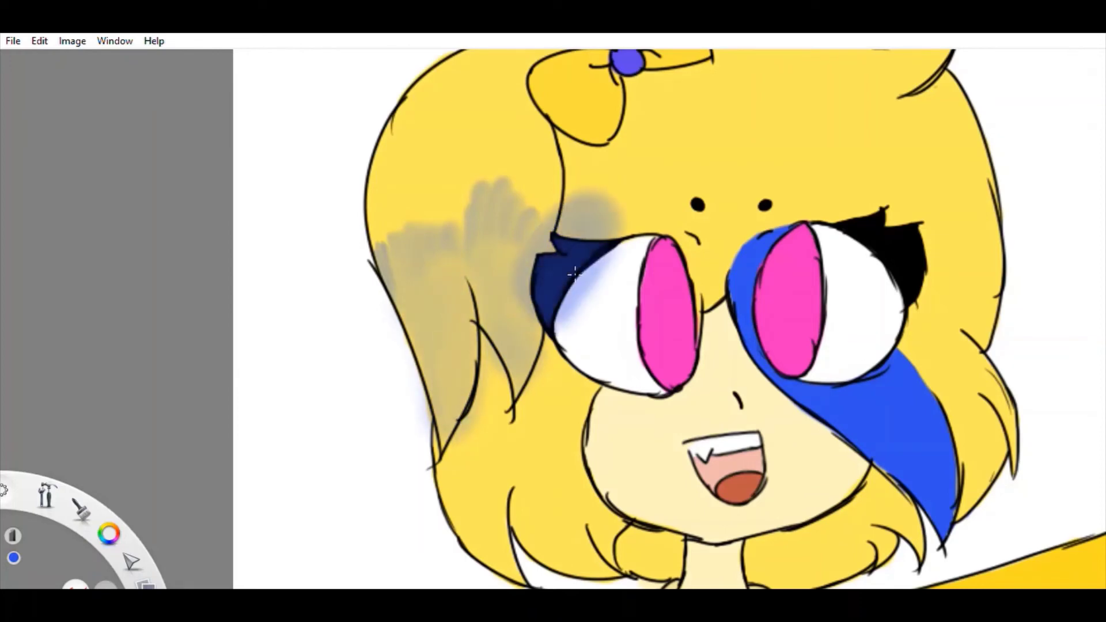
pyautogui.hotkey('ctrl', 'z')
# Step: Shade the lower half of the side ponytail under the hair bow with a soft blue gradient fading into yellow
pyautogui.moveTo(415, 392)
pyautogui.mouseDown()
pyautogui.moveTo(421, 291)
pyautogui.moveTo(493, 235)
pyautogui.moveTo(531, 180)
pyautogui.mouseUp()
pyautogui.moveTo(539, 340)
pyautogui.mouseDown()
pyautogui.moveTo(533, 391)
pyautogui.moveTo(487, 346)
pyautogui.moveTo(374, 288)
pyautogui.moveTo(426, 404)
pyautogui.moveTo(412, 276)
pyautogui.mouseUp()
pyautogui.hotkey('ctrl', 'z')
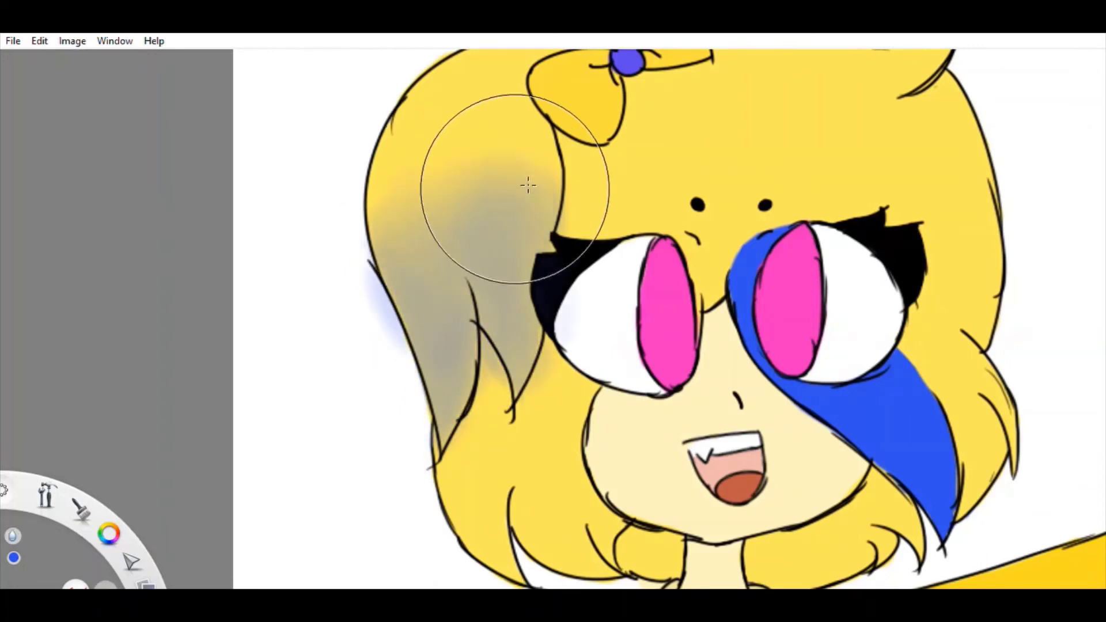
pyautogui.hotkey('ctrl', 'z')
pyautogui.moveTo(519, 185); pyautogui.dragTo(437, 403)
# Step: Erase the blue spill on the white background along the ponytail's outer outline
pyautogui.press('e')
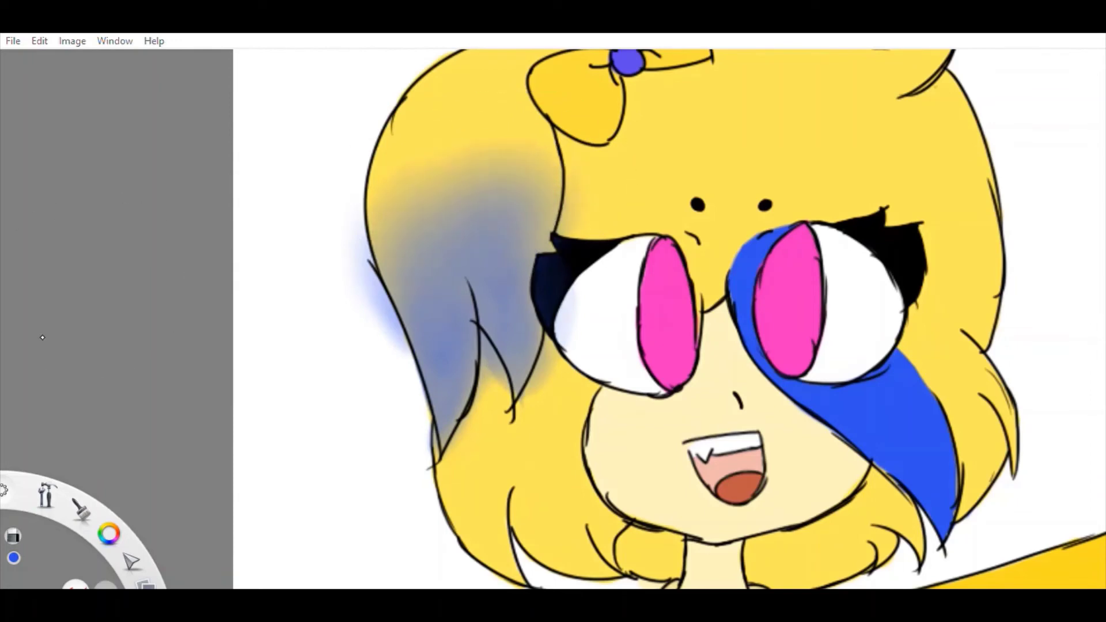
pyautogui.scroll(2, 543, 323)
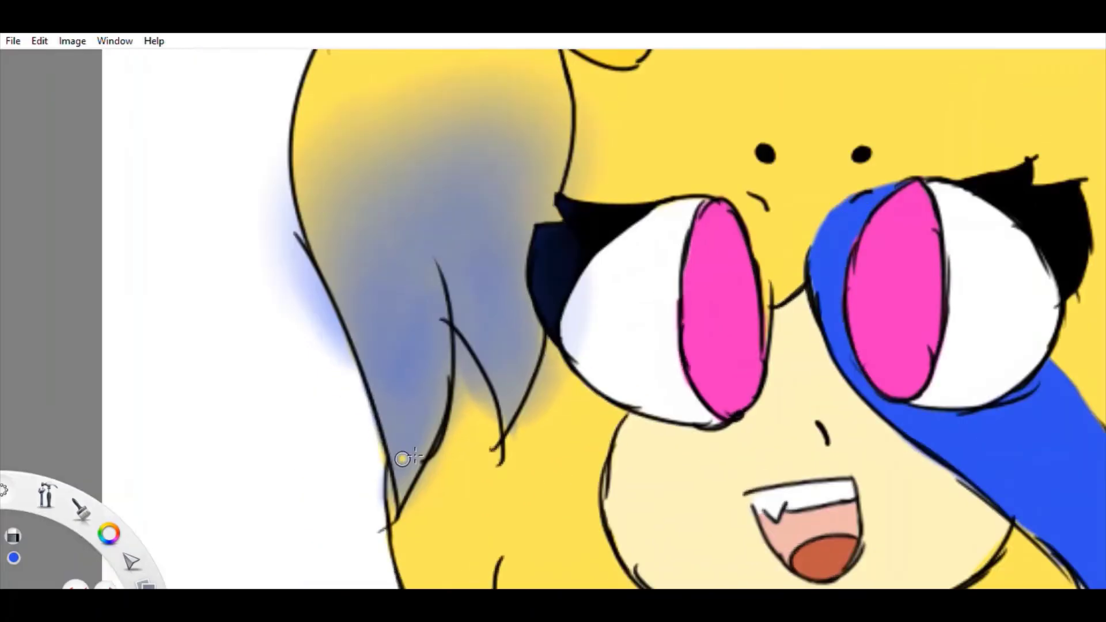
pyautogui.moveTo(288, 190); pyautogui.dragTo(311, 300)
pyautogui.moveTo(282, 219); pyautogui.dragTo(345, 357)
pyautogui.moveTo(288, 185)
pyautogui.mouseDown()
pyautogui.moveTo(322, 321)
pyautogui.moveTo(317, 314)
pyautogui.mouseUp()
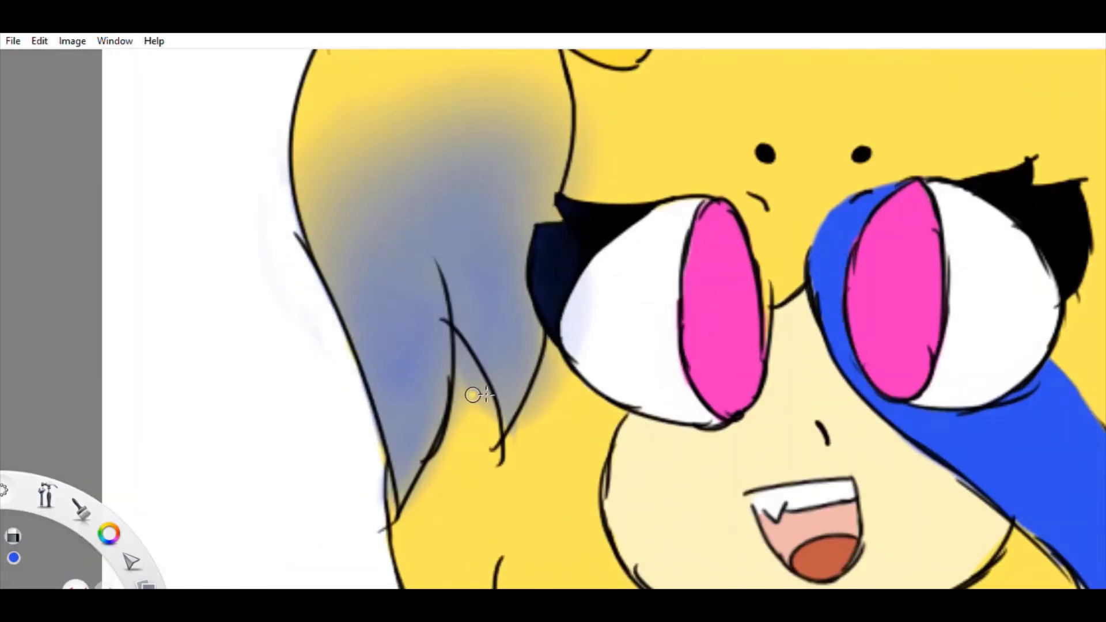
# Step: Clean the blue spill from the gap between the ponytail tips and from the adjacent black eyelashes and eye white
pyautogui.moveTo(447, 325); pyautogui.dragTo(490, 415)
pyautogui.moveTo(458, 353); pyautogui.dragTo(461, 438)
pyautogui.moveTo(553, 234)
pyautogui.mouseDown()
pyautogui.moveTo(573, 328)
pyautogui.moveTo(548, 404)
pyautogui.moveTo(550, 345)
pyautogui.mouseUp()
pyautogui.moveTo(564, 308); pyautogui.dragTo(573, 356)
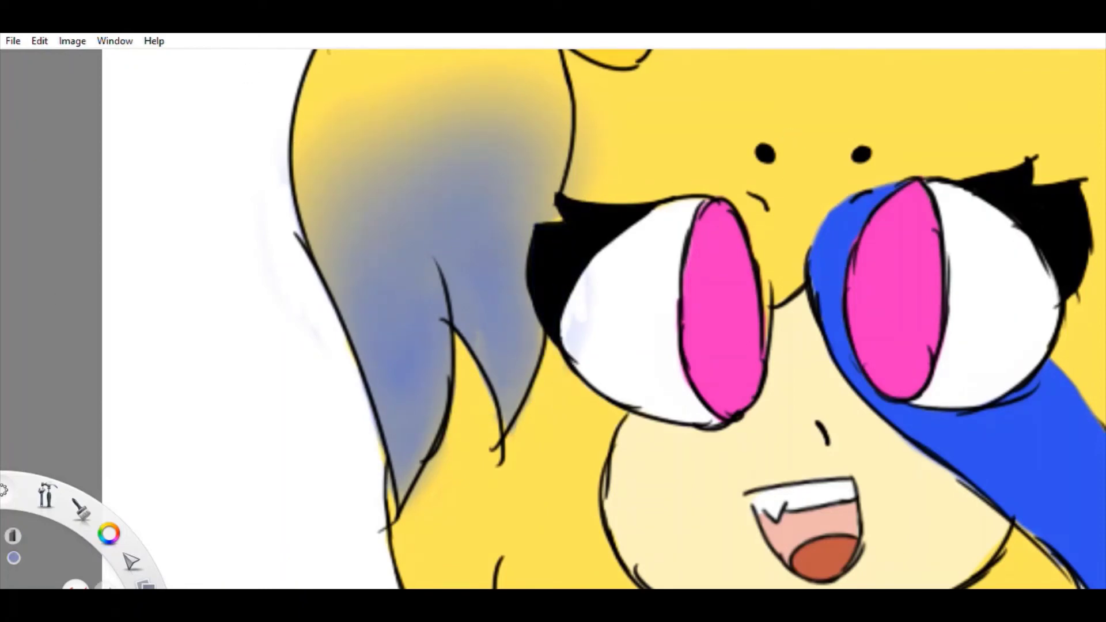
# Step: Shade the hair below the ponytail muted blue-grey down to its tips and erase the spill past its outline
pyautogui.scroll(-3, 553, 311)
pyautogui.scroll(5, 403, 346)
pyautogui.moveTo(276, 230)
pyautogui.mouseDown()
pyautogui.moveTo(346, 495)
pyautogui.moveTo(386, 535)
pyautogui.mouseUp()
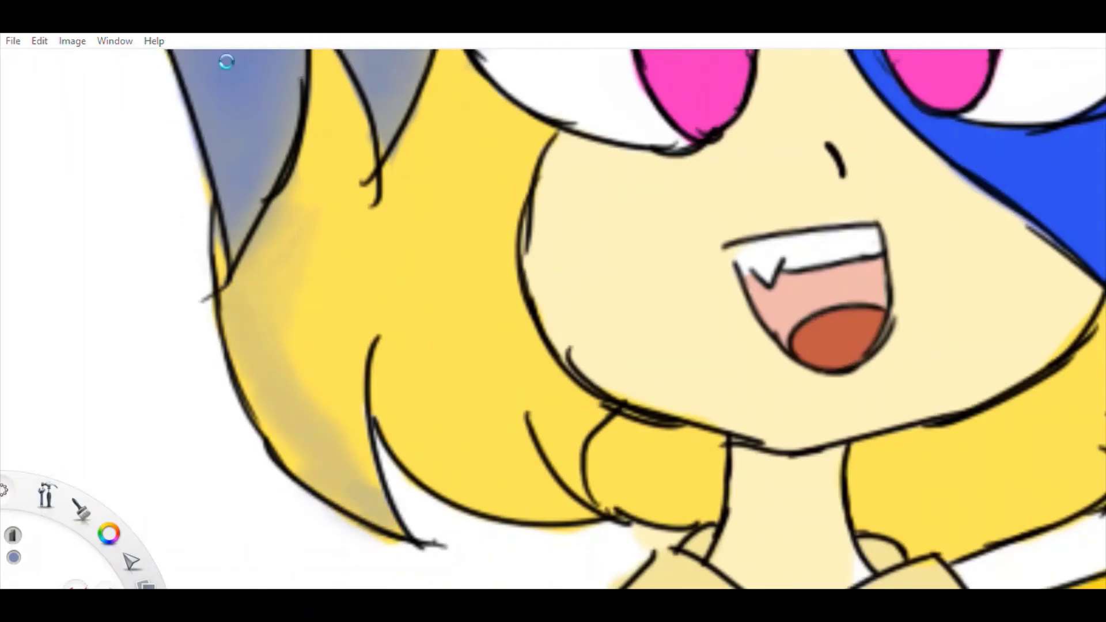
pyautogui.moveTo(233, 227)
pyautogui.mouseDown()
pyautogui.moveTo(322, 358)
pyautogui.moveTo(383, 230)
pyautogui.moveTo(468, 312)
pyautogui.moveTo(341, 313)
pyautogui.mouseUp()
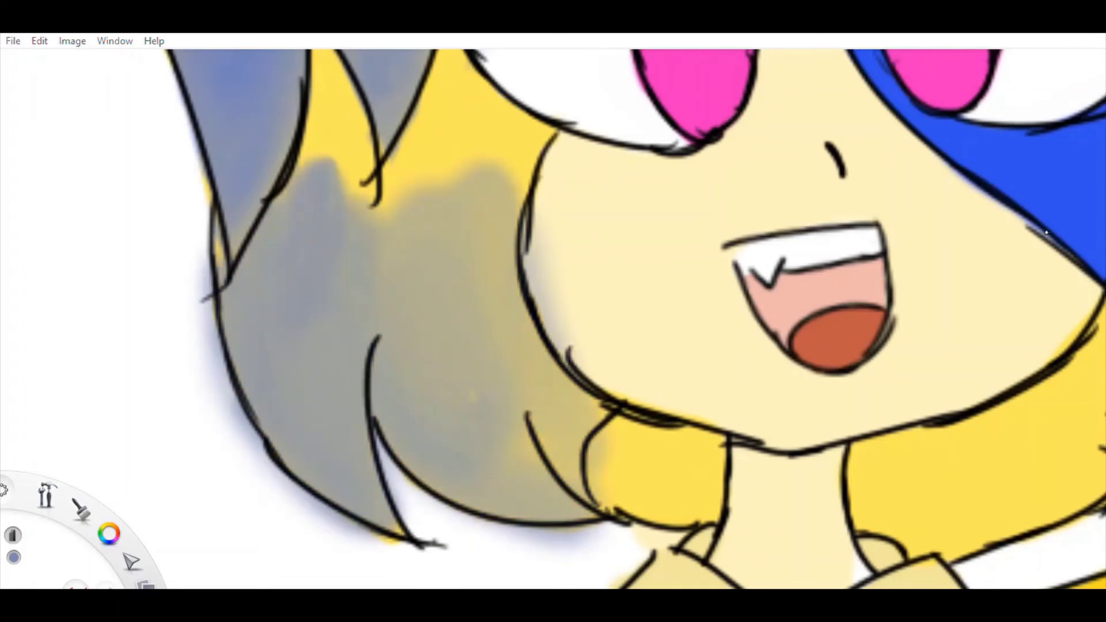
pyautogui.moveTo(253, 311)
pyautogui.mouseDown()
pyautogui.moveTo(302, 284)
pyautogui.moveTo(323, 338)
pyautogui.moveTo(282, 398)
pyautogui.mouseUp()
pyautogui.press('e')
pyautogui.moveTo(200, 232)
pyautogui.mouseDown()
pyautogui.moveTo(202, 276)
pyautogui.moveTo(381, 542)
pyautogui.moveTo(498, 519)
pyautogui.mouseUp()
pyautogui.scroll(-3, 57, 329)
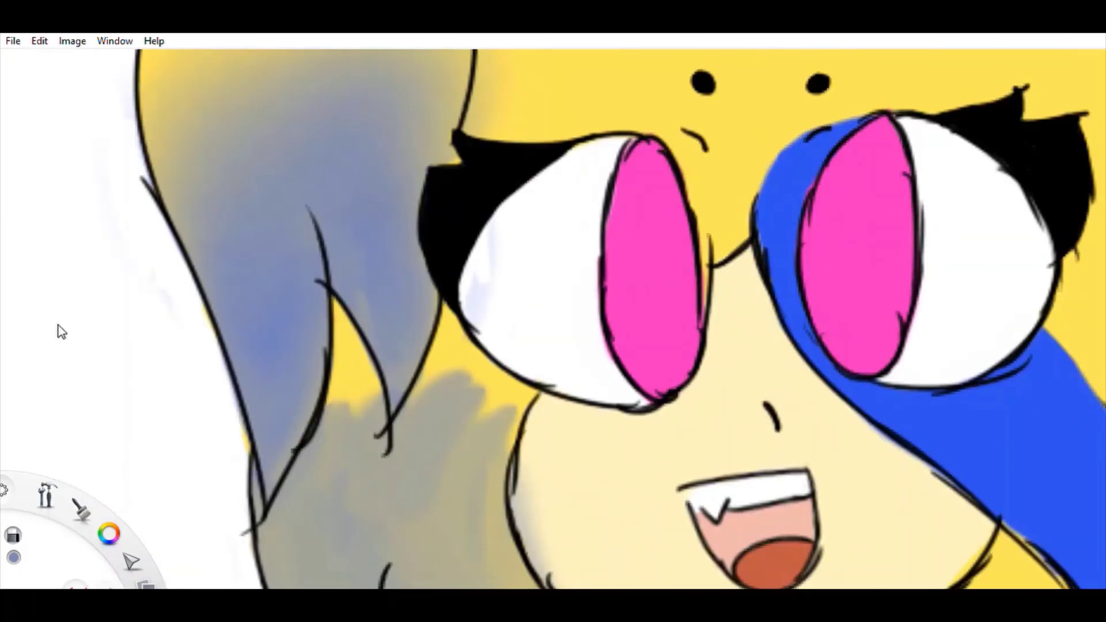
# Step: Shade the outer hair tips beside the blue strand muted blue-grey and erase the spill past their outline
pyautogui.hscroll(5, 559, 430)
pyautogui.scroll(3, 824, 227)
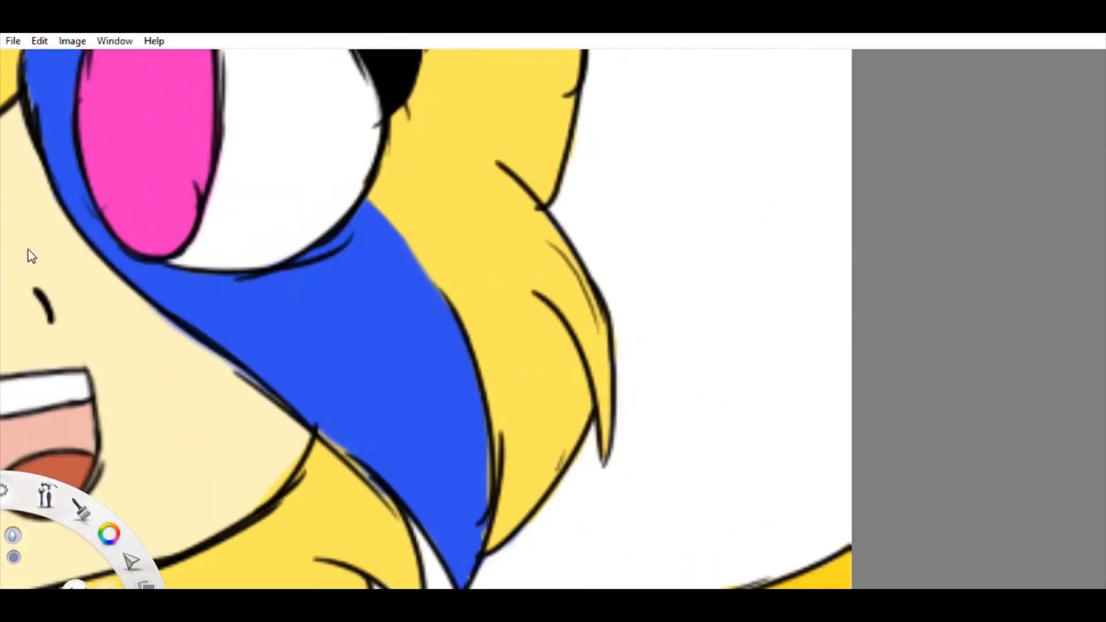
pyautogui.press('e')
pyautogui.moveTo(553, 115)
pyautogui.mouseDown()
pyautogui.moveTo(491, 136)
pyautogui.moveTo(616, 419)
pyautogui.moveTo(526, 511)
pyautogui.mouseUp()
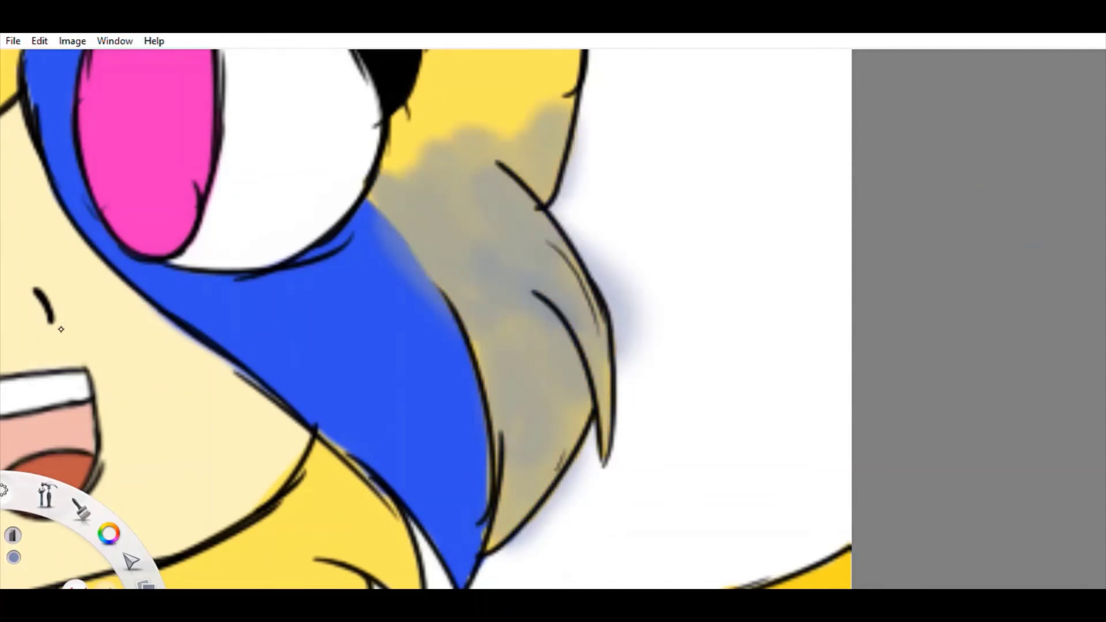
pyautogui.press('e')
pyautogui.moveTo(611, 345); pyautogui.dragTo(568, 121)
pyautogui.scroll(-5, 593, 309)
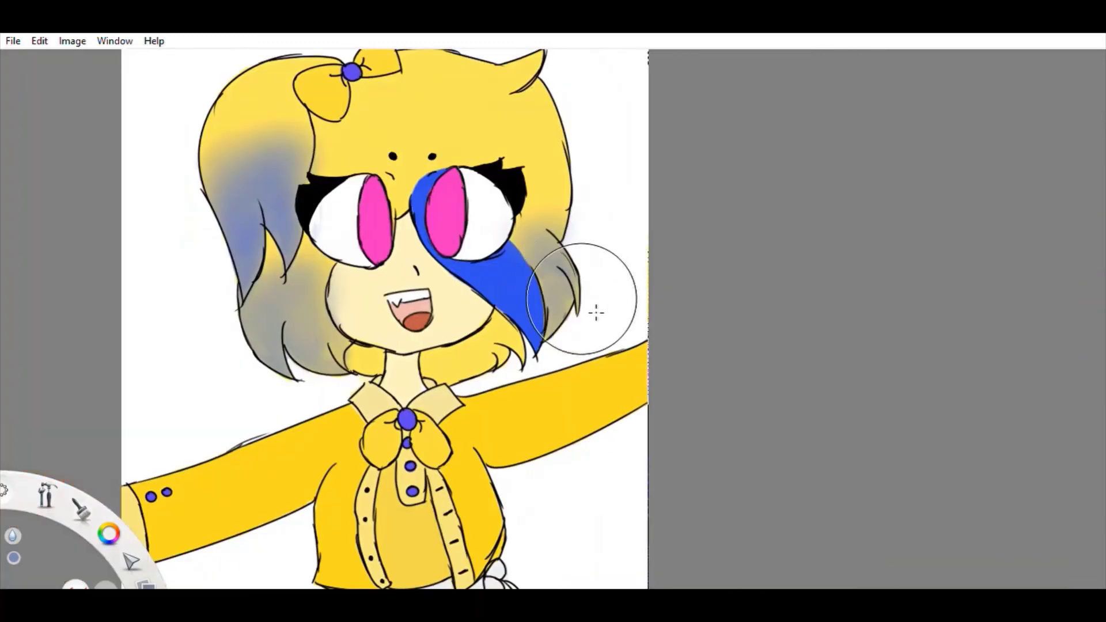
# Step: Shade the hair behind the neck and chin blue-grey and erase the spill from the face and background
pyautogui.scroll(4, 459, 334)
pyautogui.moveTo(738, 346)
pyautogui.mouseDown()
pyautogui.moveTo(576, 450)
pyautogui.moveTo(373, 459)
pyautogui.mouseUp()
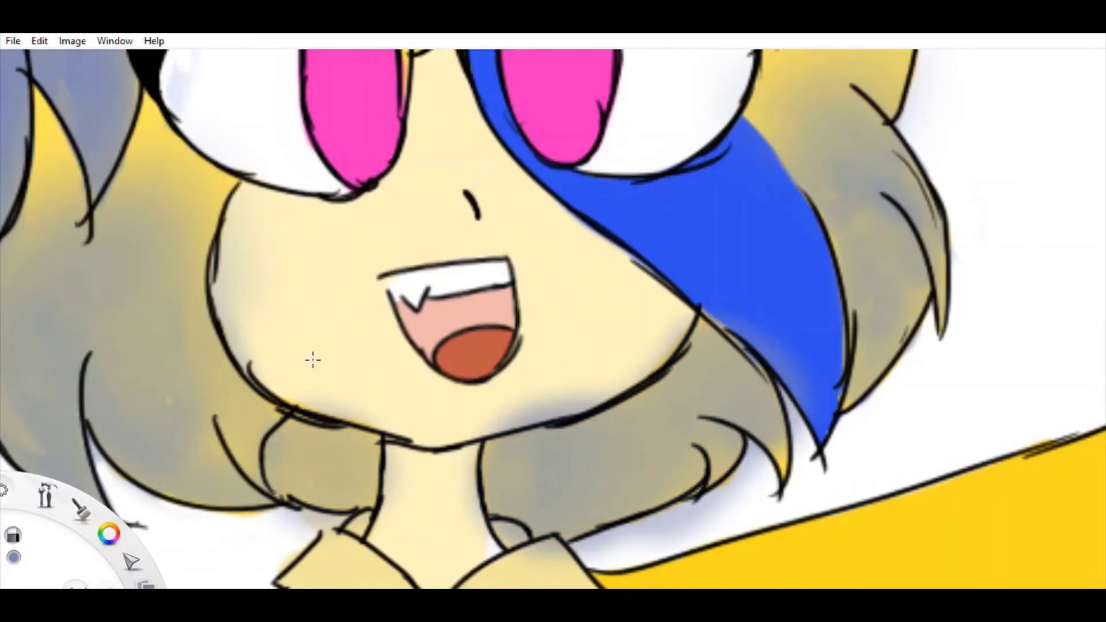
pyautogui.moveTo(313, 361)
pyautogui.mouseDown()
pyautogui.moveTo(488, 418)
pyautogui.moveTo(761, 439)
pyautogui.moveTo(718, 371)
pyautogui.moveTo(727, 509)
pyautogui.moveTo(764, 467)
pyautogui.mouseUp()
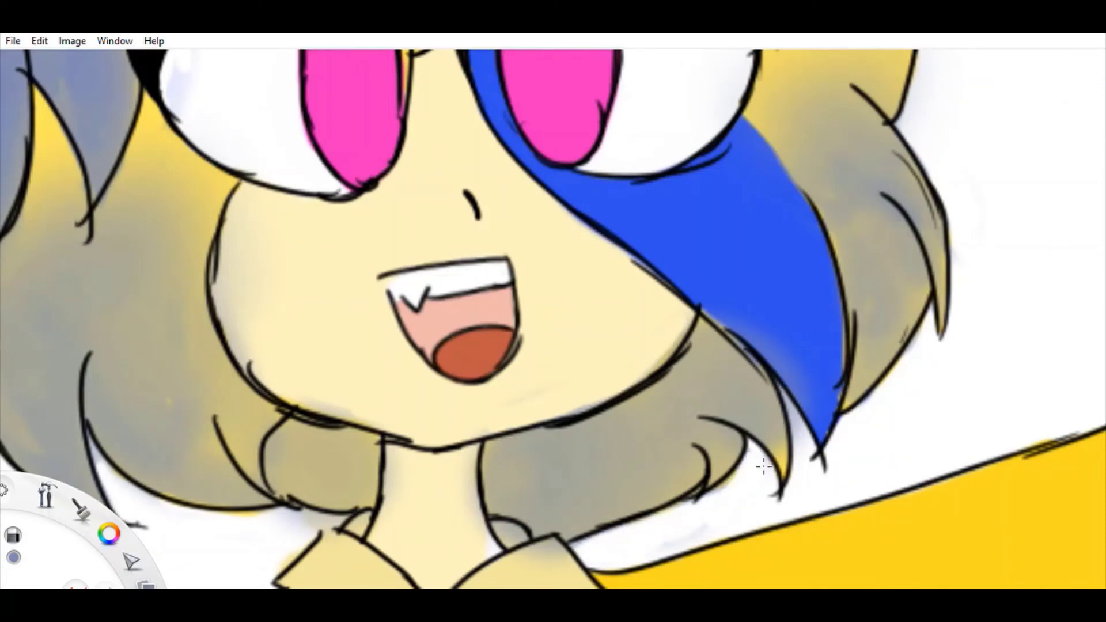
pyautogui.moveTo(691, 536); pyautogui.dragTo(565, 574)
pyautogui.scroll(-3, 553, 317)
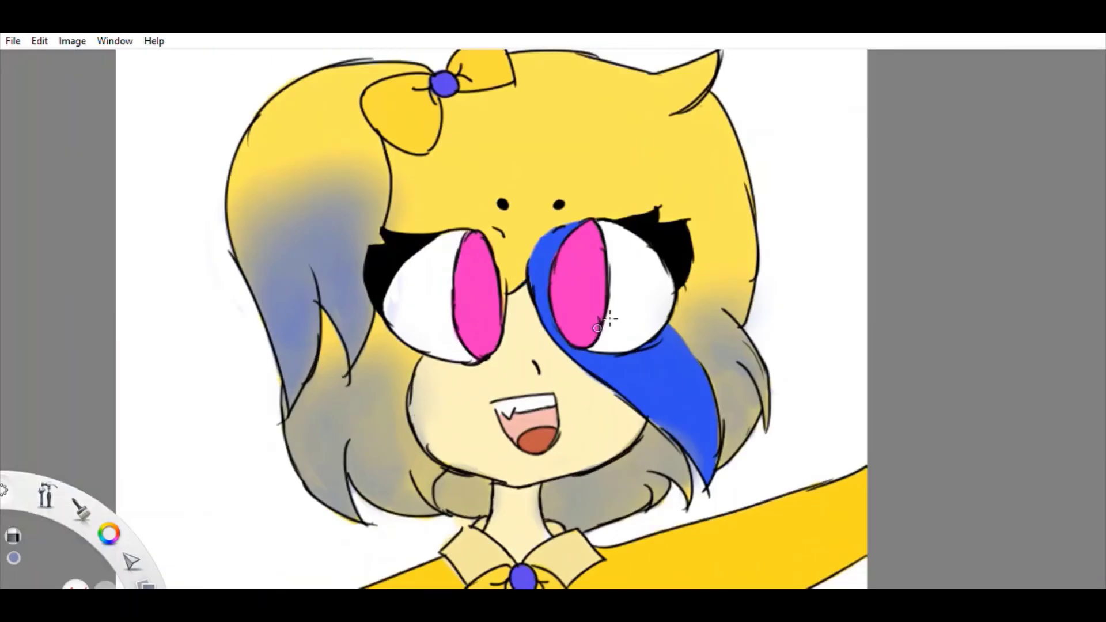
# Step: Airbrush a faint light blue blush onto both cheeks
pyautogui.scroll(3, 46, 289)
pyautogui.scroll(-3, 1006, 236)
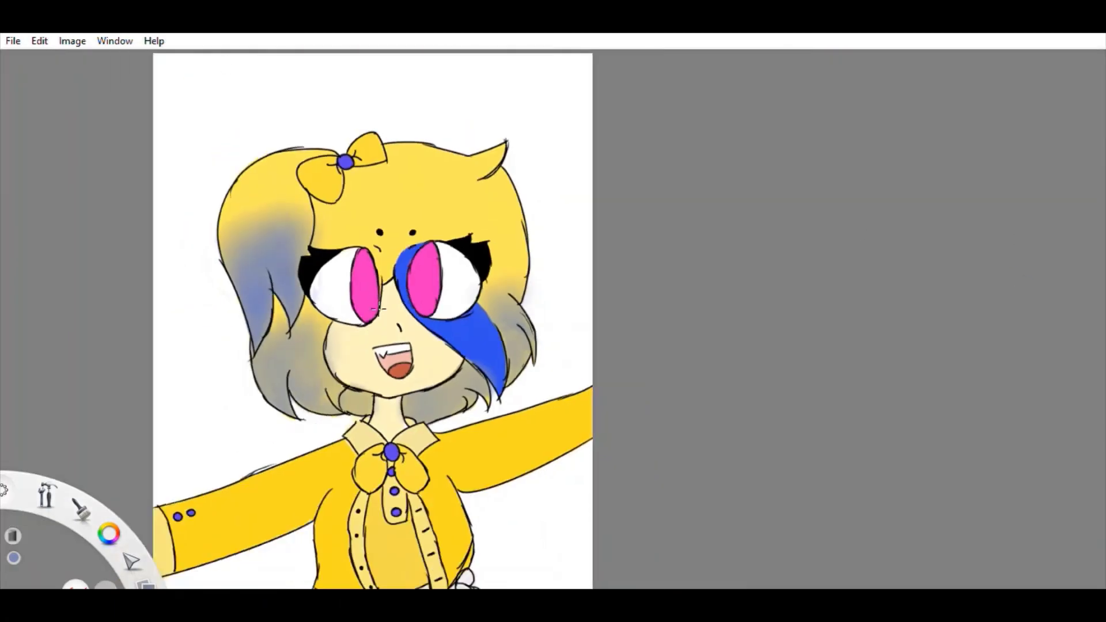
pyautogui.scroll(3, 400, 358)
pyautogui.scroll(-3, 585, 475)
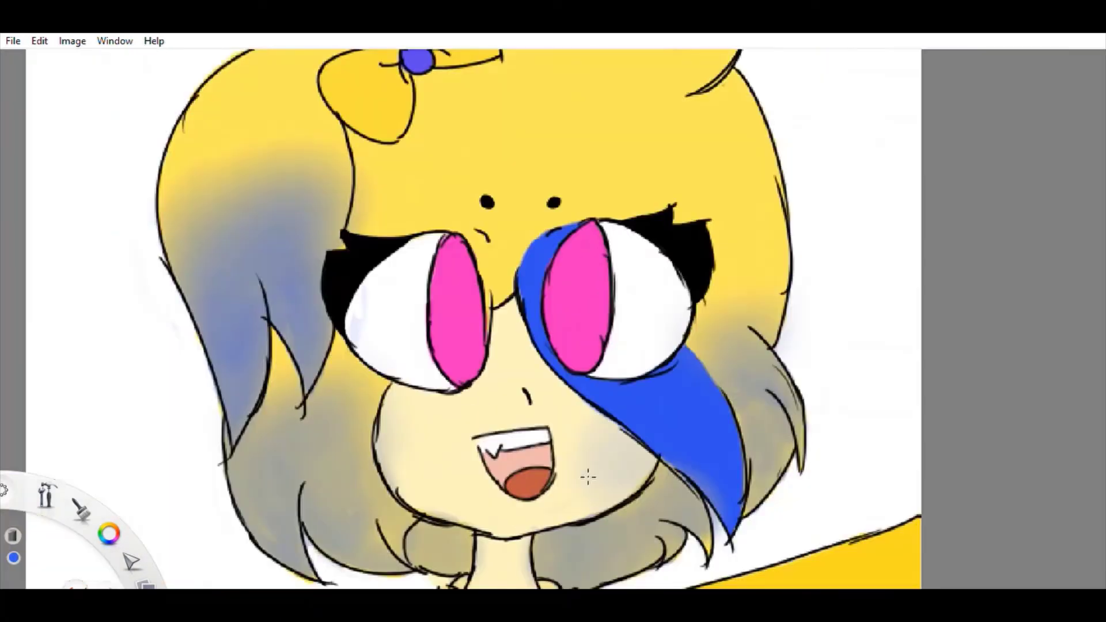
pyautogui.scroll(5, 886, 173)
pyautogui.moveTo(346, 368)
pyautogui.mouseDown()
pyautogui.moveTo(398, 348)
pyautogui.moveTo(392, 415)
pyautogui.mouseUp()
pyautogui.moveTo(679, 358); pyautogui.dragTo(749, 414)
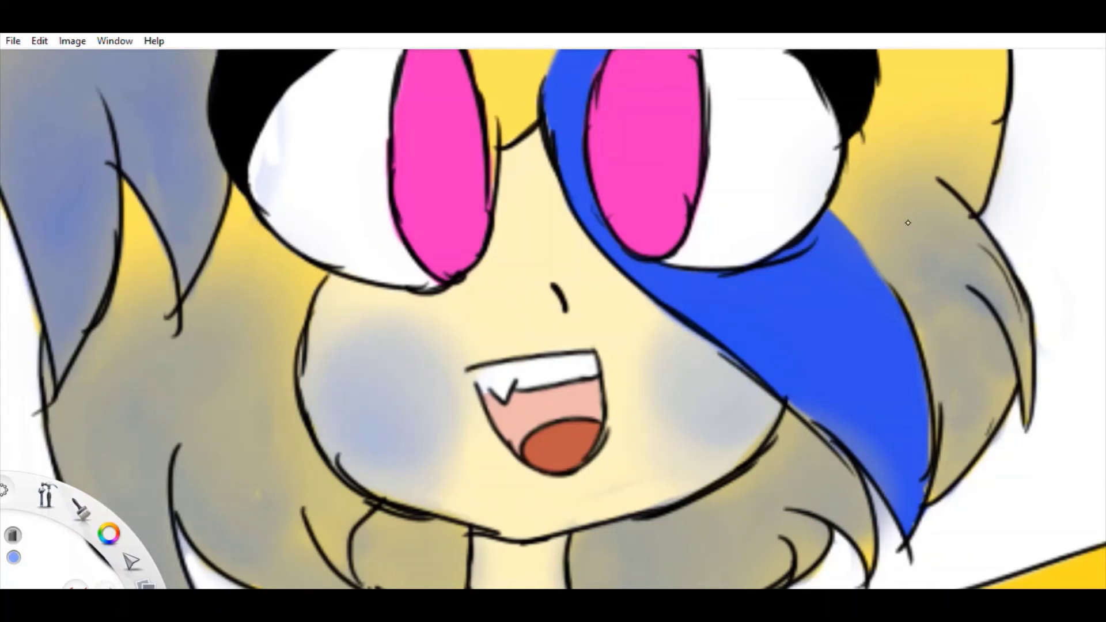
# Step: Strengthen the blush on both cheeks with soft round spots of saturated blue
pyautogui.moveTo(369, 380); pyautogui.dragTo(390, 370)
pyautogui.hotkey('ctrl', 'z')
pyautogui.moveTo(398, 323); pyautogui.dragTo(404, 397)
pyautogui.moveTo(720, 347); pyautogui.dragTo(714, 369)
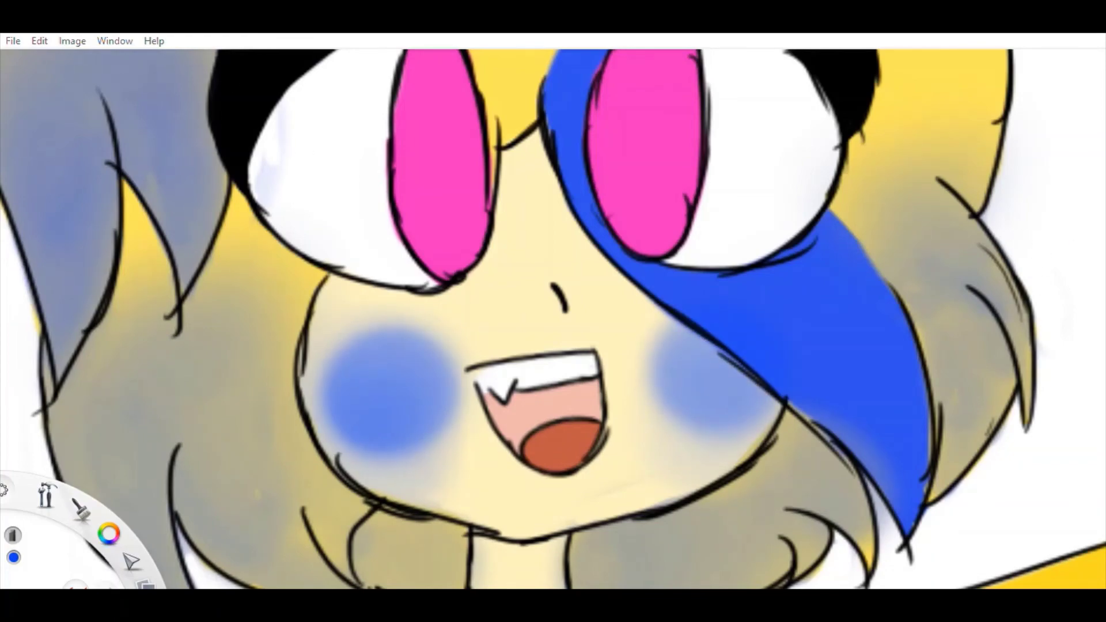
# Step: Airbrush a darker pink shade over the lower centre of both irises
pyautogui.scroll(-5, 720, 348)
pyautogui.scroll(5, 639, 396)
pyautogui.scroll(2, 433, 308)
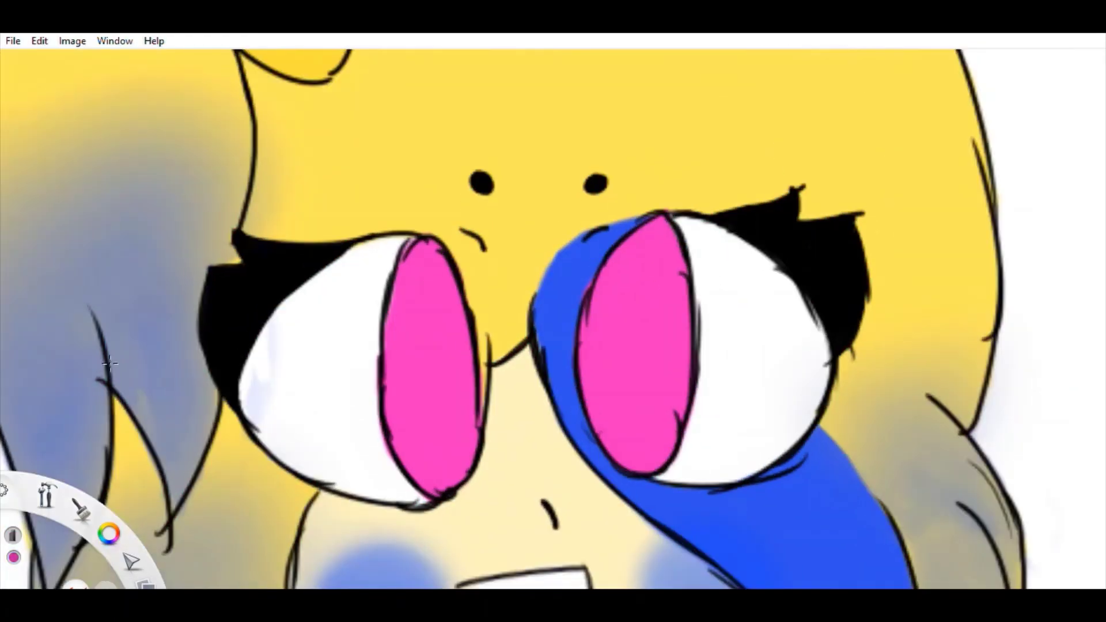
pyautogui.moveTo(406, 484); pyautogui.dragTo(420, 370)
pyautogui.moveTo(622, 403)
pyautogui.mouseDown()
pyautogui.moveTo(622, 321)
pyautogui.moveTo(691, 404)
pyautogui.mouseUp()
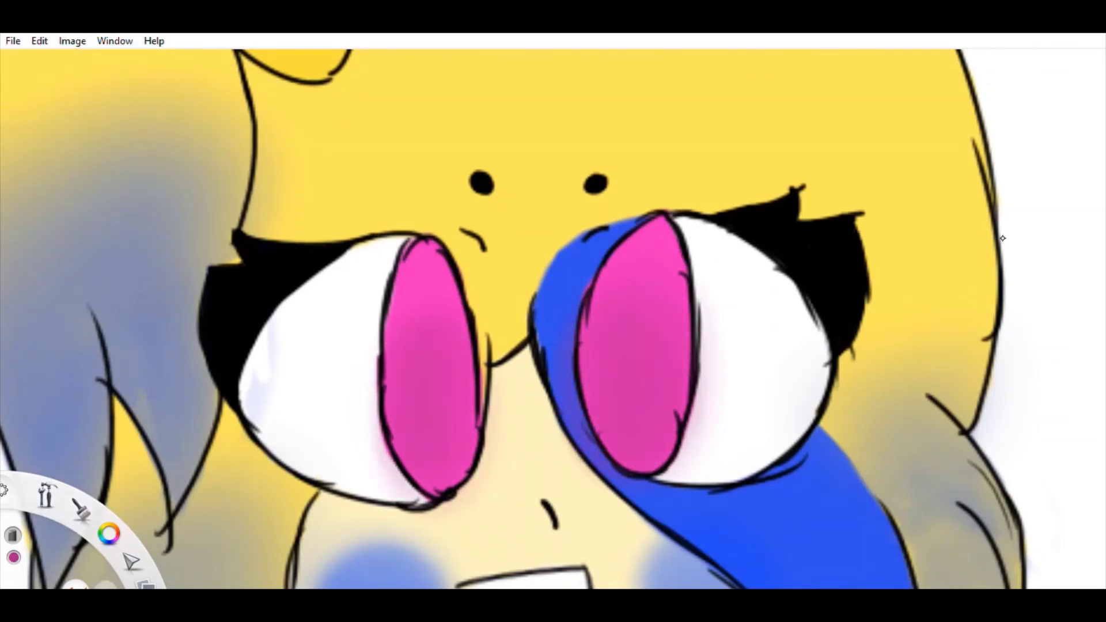
# Step: Airbrush darker gold shading onto the buttoned sleeve and both front halves of the jacket
pyautogui.scroll(-6, 1003, 238)
pyautogui.scroll(2, 484, 254)
pyautogui.scroll(4, 572, 123)
pyautogui.keyDown('alt'); pyautogui.click(572, 123); pyautogui.keyUp('alt')
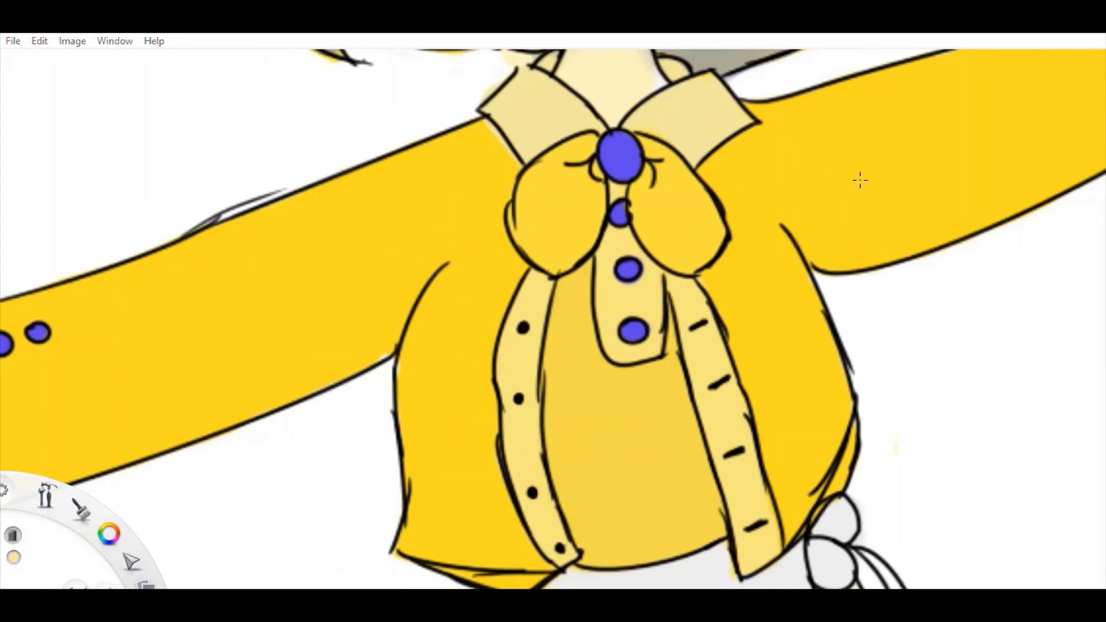
pyautogui.scroll(-5, 310, 356)
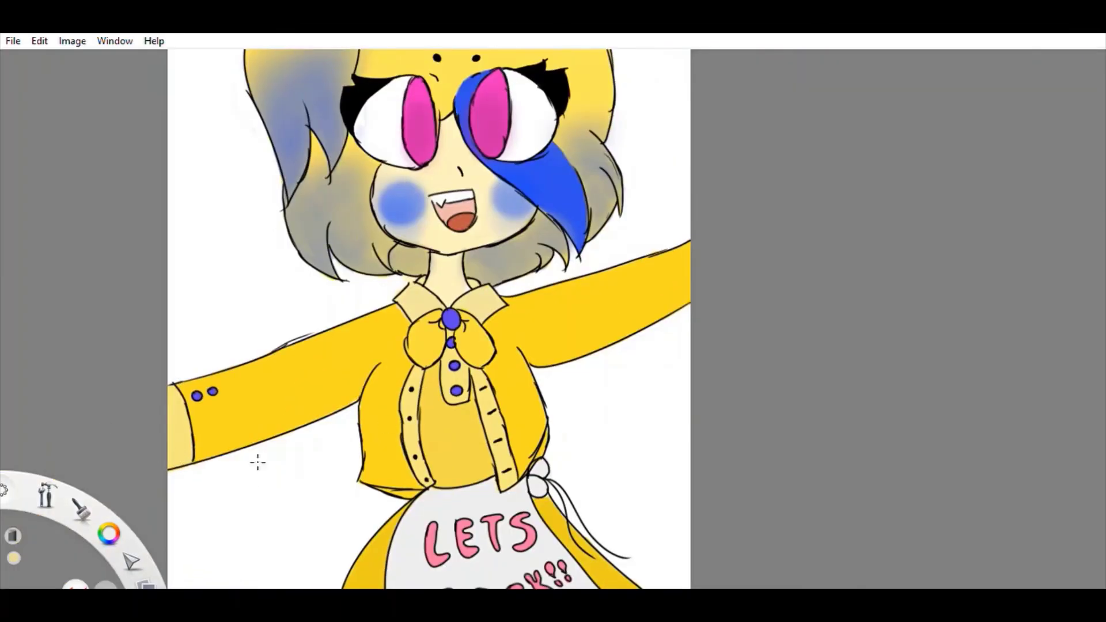
pyautogui.scroll(4, 424, 151)
pyautogui.scroll(-3, 424, 151)
pyautogui.scroll(2, 467, 319)
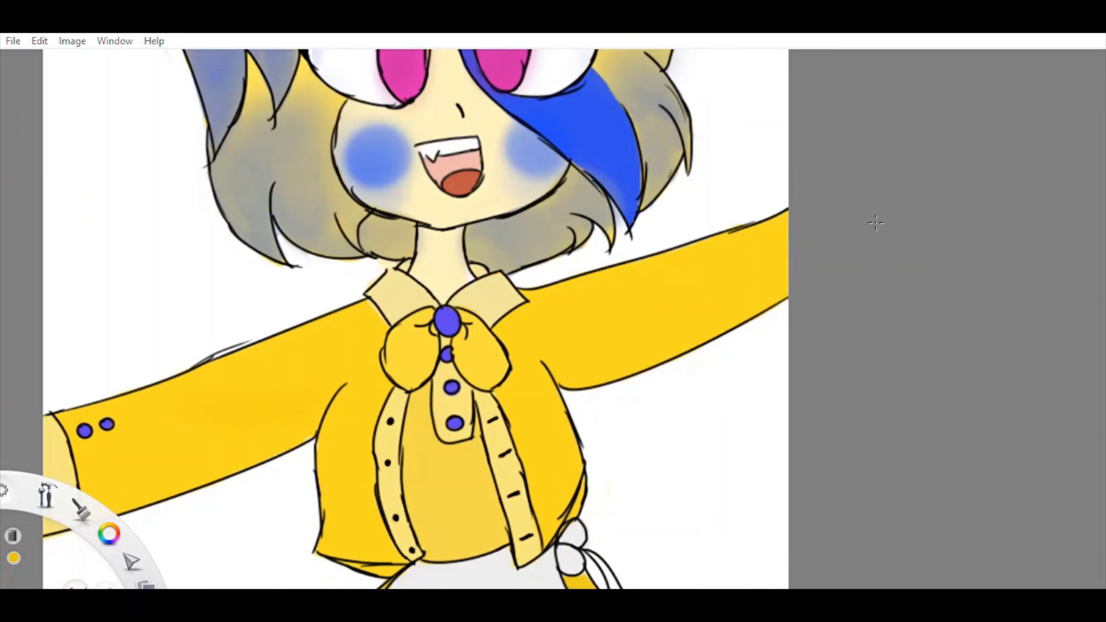
pyautogui.moveTo(167, 472)
pyautogui.mouseDown()
pyautogui.moveTo(259, 389)
pyautogui.moveTo(87, 490)
pyautogui.mouseUp()
pyautogui.moveTo(346, 553); pyautogui.dragTo(380, 455)
pyautogui.moveTo(334, 530); pyautogui.dragTo(322, 409)
pyautogui.moveTo(576, 513); pyautogui.dragTo(572, 376)
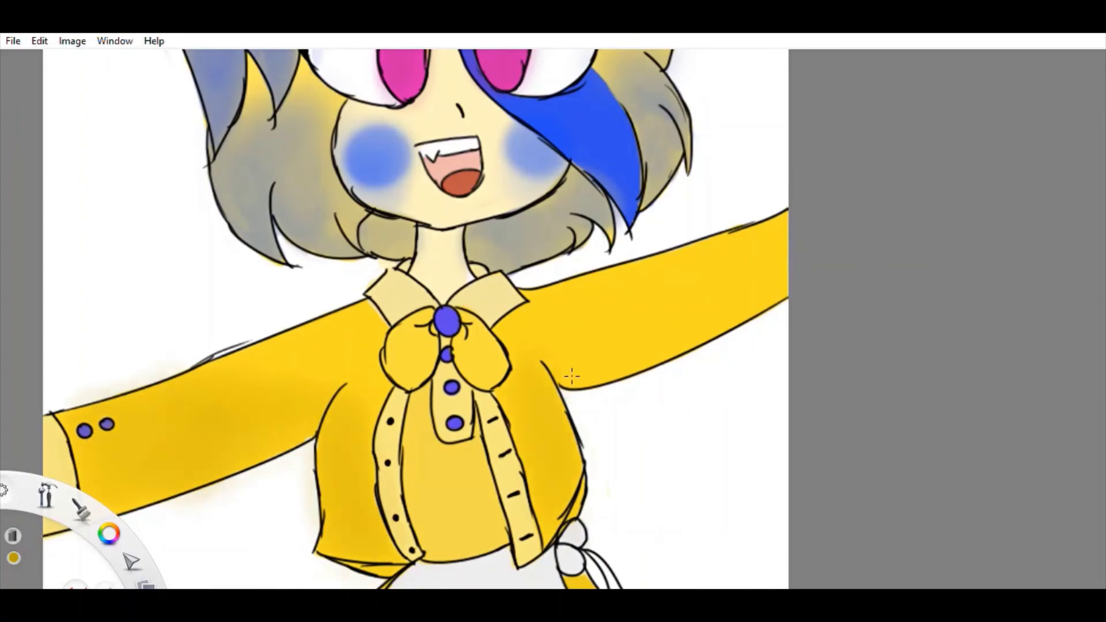
# Step: Shade the underside of the other sleeve and both side parts of the skirt darker gold
pyautogui.scroll(-2, 573, 376)
pyautogui.moveTo(680, 237); pyautogui.dragTo(577, 323)
pyautogui.moveTo(686, 208); pyautogui.dragTo(518, 345)
pyautogui.scroll(-2, 526, 168)
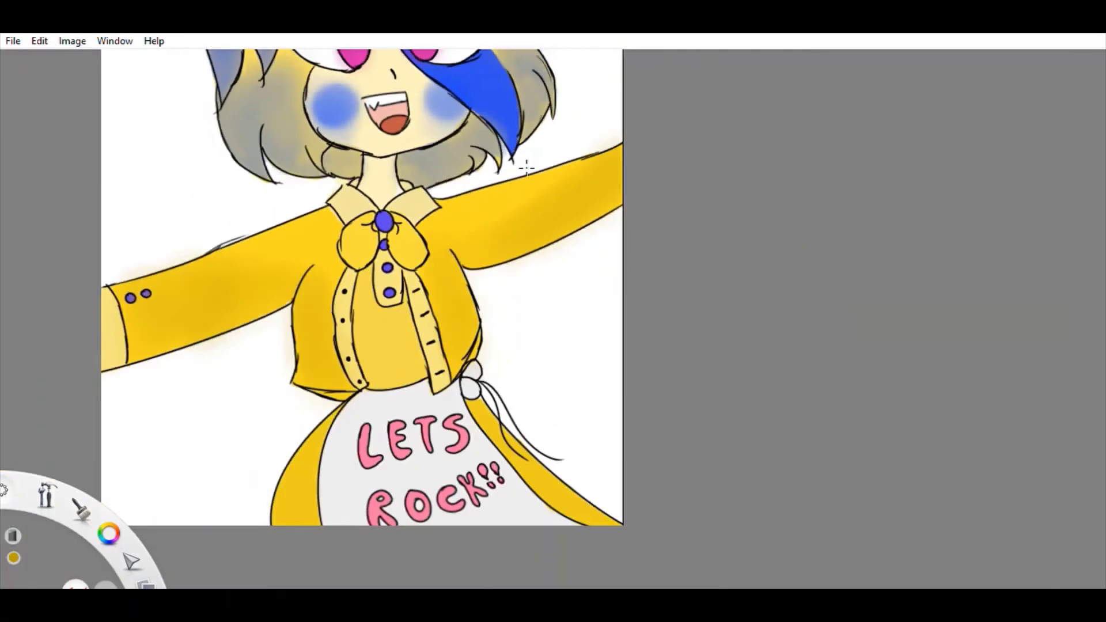
pyautogui.scroll(2, 526, 168)
pyautogui.moveTo(686, 340); pyautogui.dragTo(576, 427)
pyautogui.moveTo(311, 335); pyautogui.dragTo(259, 427)
# Step: Tint one edge of the apron with soft orange-red and the opposite lower edge with soft yellow
pyautogui.scroll(-3, 403, 289)
pyautogui.scroll(5, 854, 213)
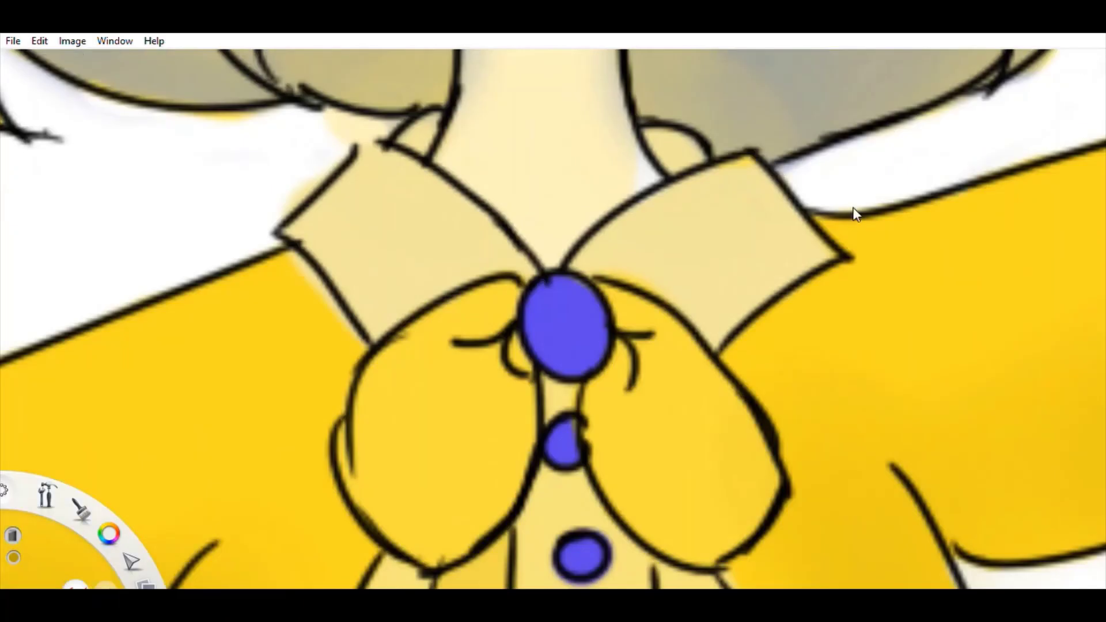
pyautogui.scroll(-3, 1005, 273)
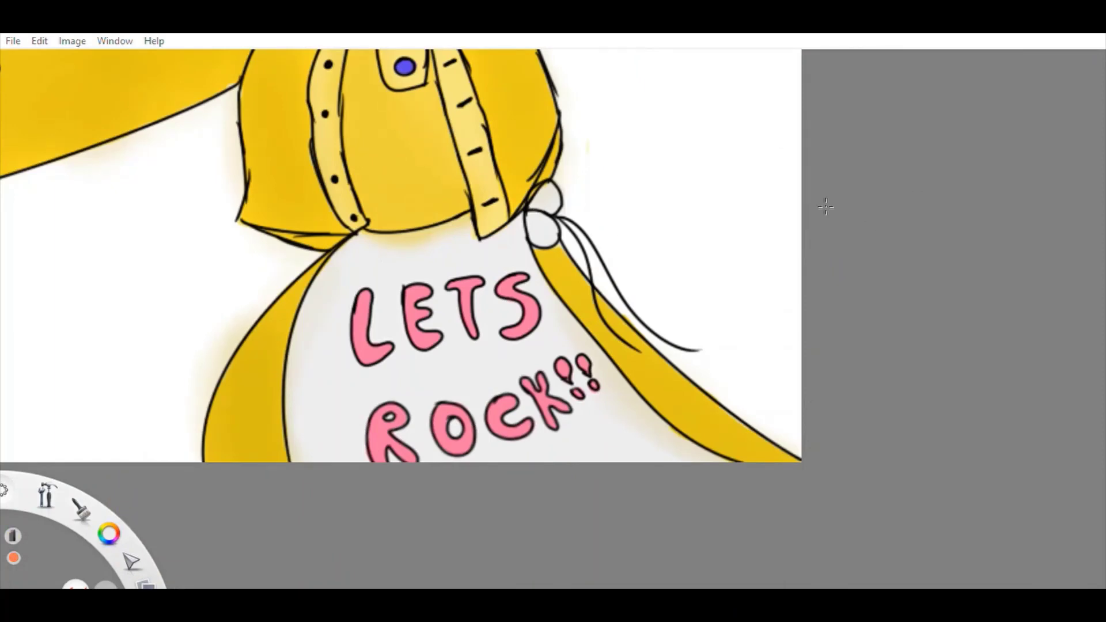
pyautogui.moveTo(335, 411); pyautogui.dragTo(336, 411)
pyautogui.moveTo(582, 438); pyautogui.dragTo(635, 414)
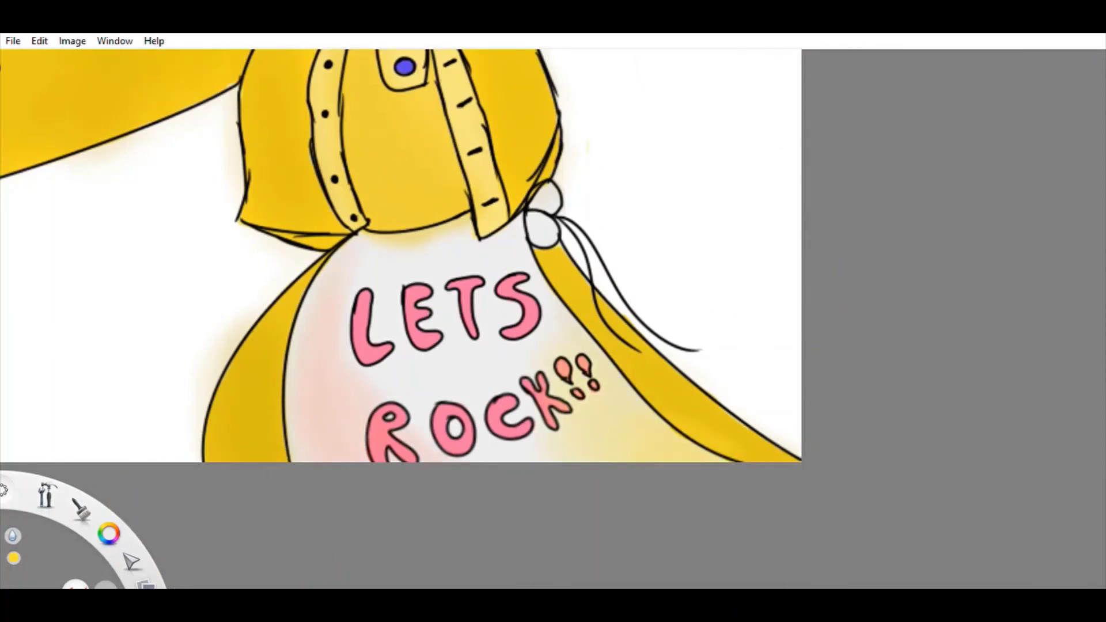
pyautogui.moveTo(338, 412); pyautogui.dragTo(318, 365)
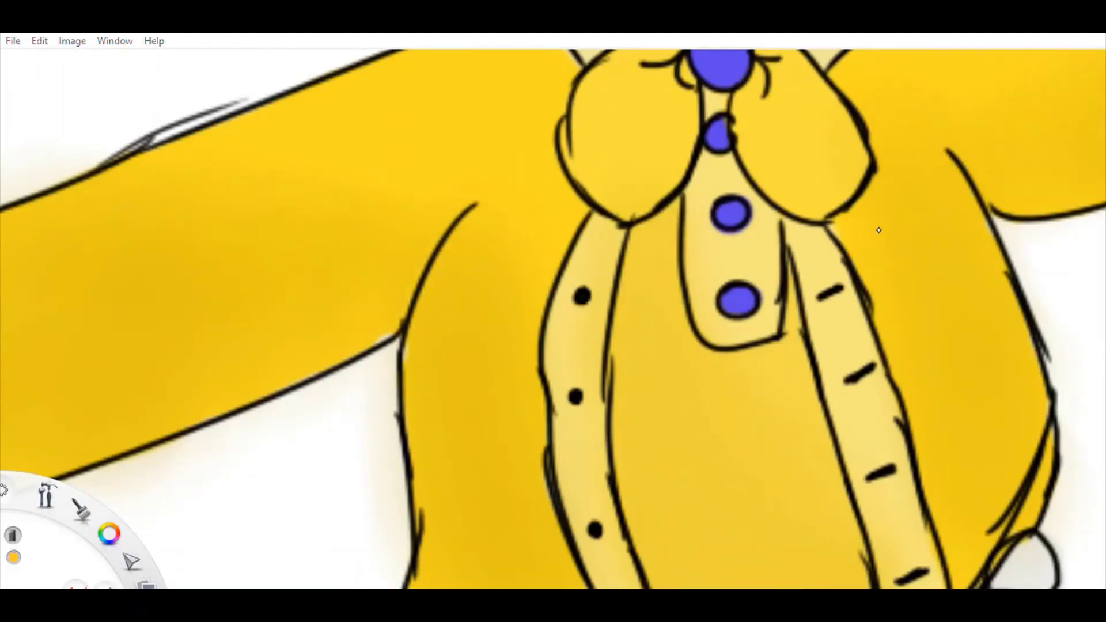
# Step: Try dark brown shadows on the sleeve's underarm fold and the adjoining front half of the jacket
pyautogui.moveTo(421, 247); pyautogui.dragTo(266, 346)
pyautogui.scroll(-5, 245, 58)
pyautogui.scroll(3, 306, 443)
pyautogui.moveTo(593, 321)
pyautogui.mouseDown()
pyautogui.moveTo(507, 403)
pyautogui.moveTo(593, 511)
pyautogui.moveTo(628, 459)
pyautogui.moveTo(627, 425)
pyautogui.moveTo(605, 466)
pyautogui.mouseUp()
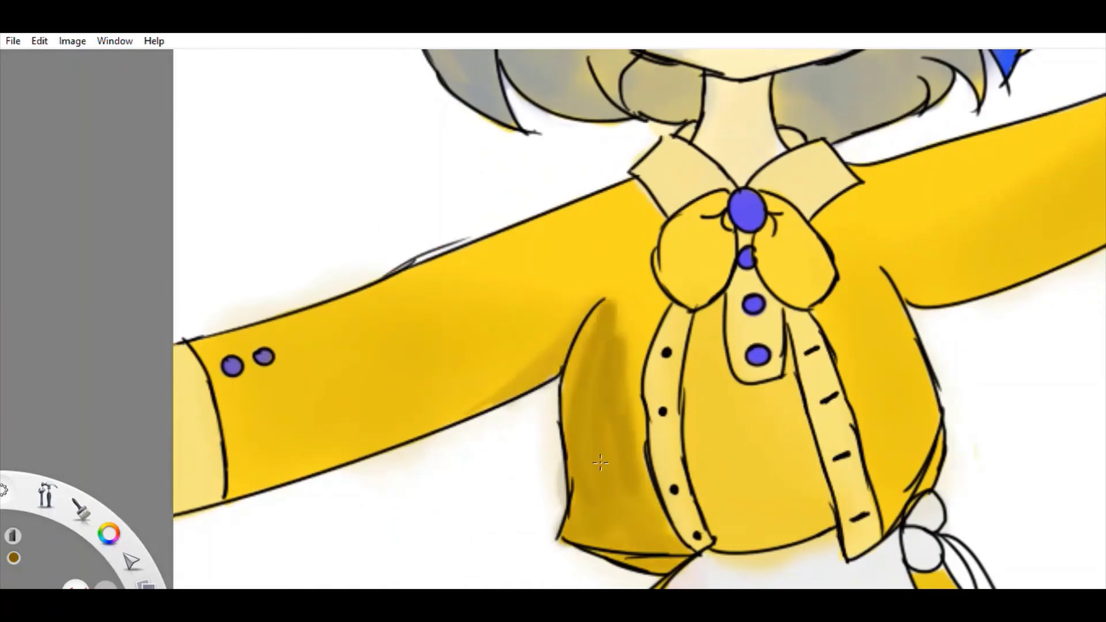
pyautogui.hotkey('ctrl', 'z')
pyautogui.hotkey('ctrl', 'z')
pyautogui.moveTo(623, 321)
pyautogui.mouseDown()
pyautogui.moveTo(623, 420)
pyautogui.moveTo(613, 420)
pyautogui.moveTo(701, 403)
pyautogui.mouseUp()
pyautogui.hotkey('ctrl', 'z')
pyautogui.hotkey('ctrl', 'z')
# Step: Deepen the jacket, sleeves and inner shirt with soft brownish-gold shading
pyautogui.scroll(-3, 484, 365)
pyautogui.scroll(4, 593, 345)
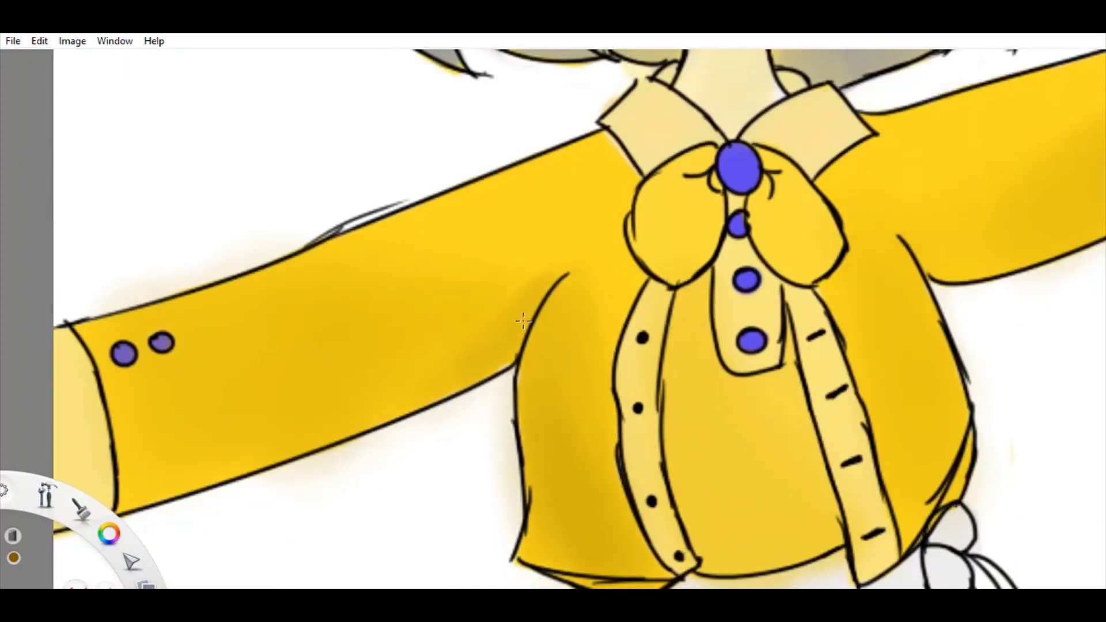
pyautogui.scroll(-2, 382, 401)
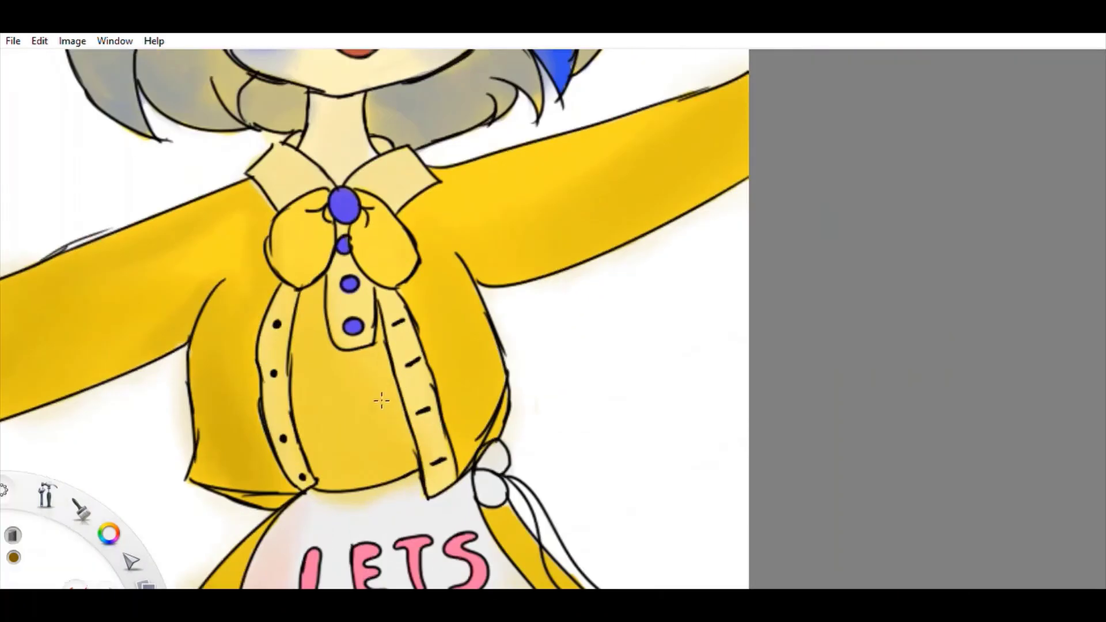
pyautogui.scroll(2, 524, 439)
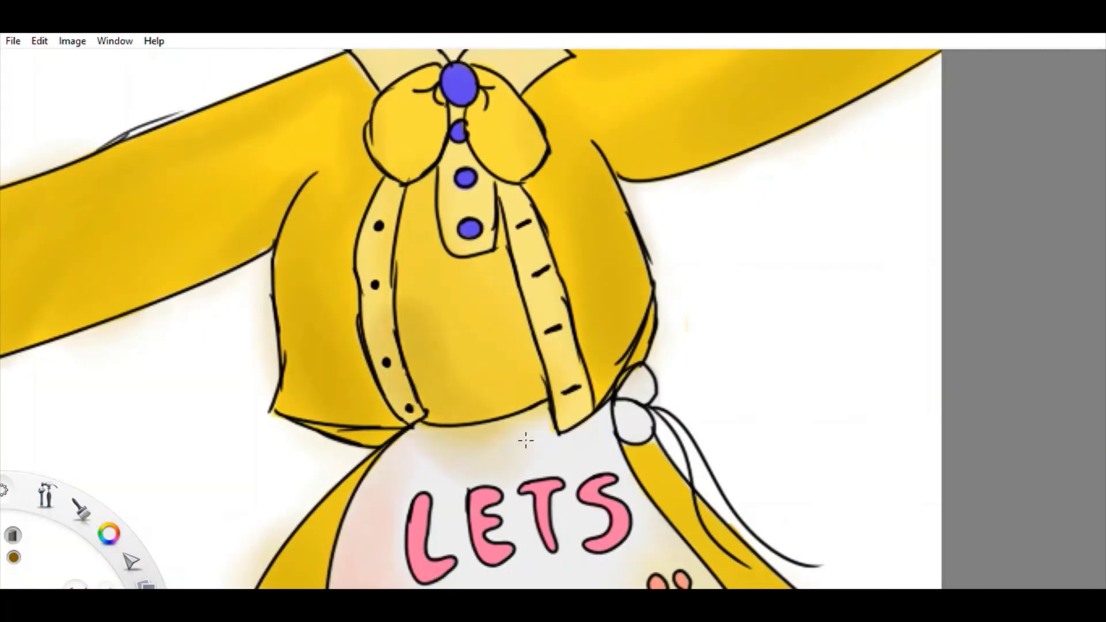
pyautogui.scroll(-3, 614, 424)
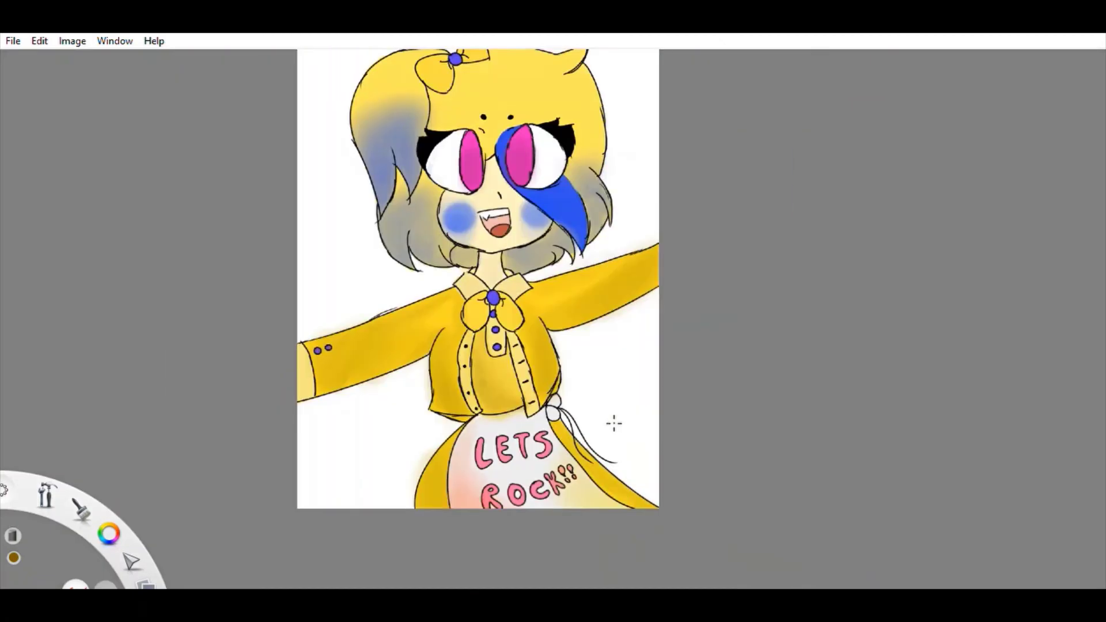
# Step: Brush soft pale yellow over the hair above the blue tips and across the fringe
pyautogui.scroll(3, 887, 191)
pyautogui.keyDown('alt'); pyautogui.click(278, 147); pyautogui.keyUp('alt')
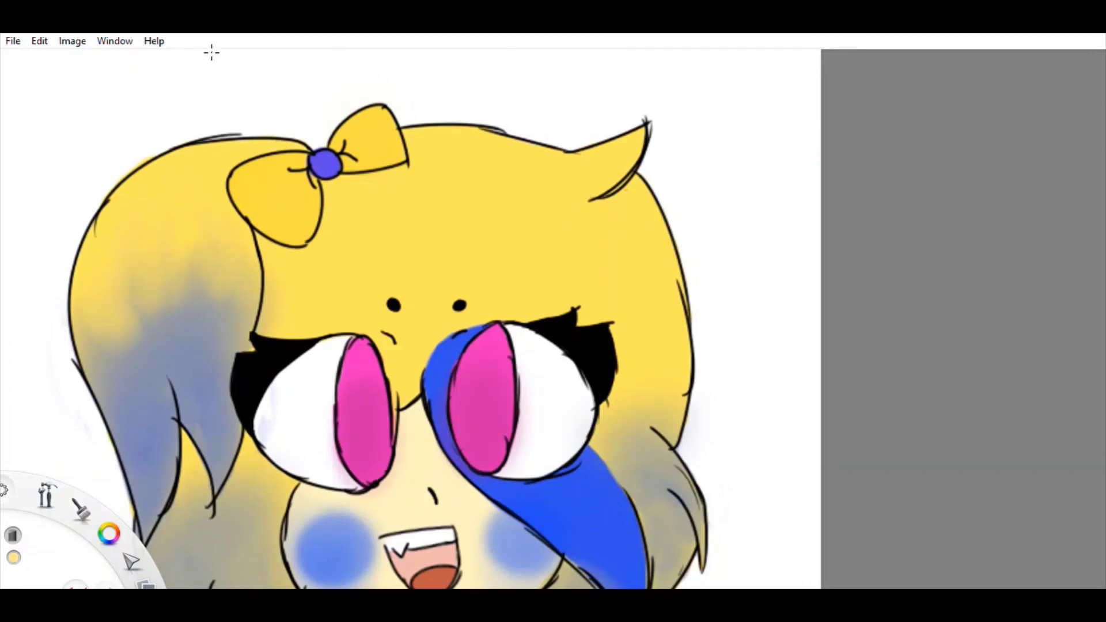
pyautogui.moveTo(95, 322); pyautogui.dragTo(227, 286)
pyautogui.scroll(-5, 530, 157)
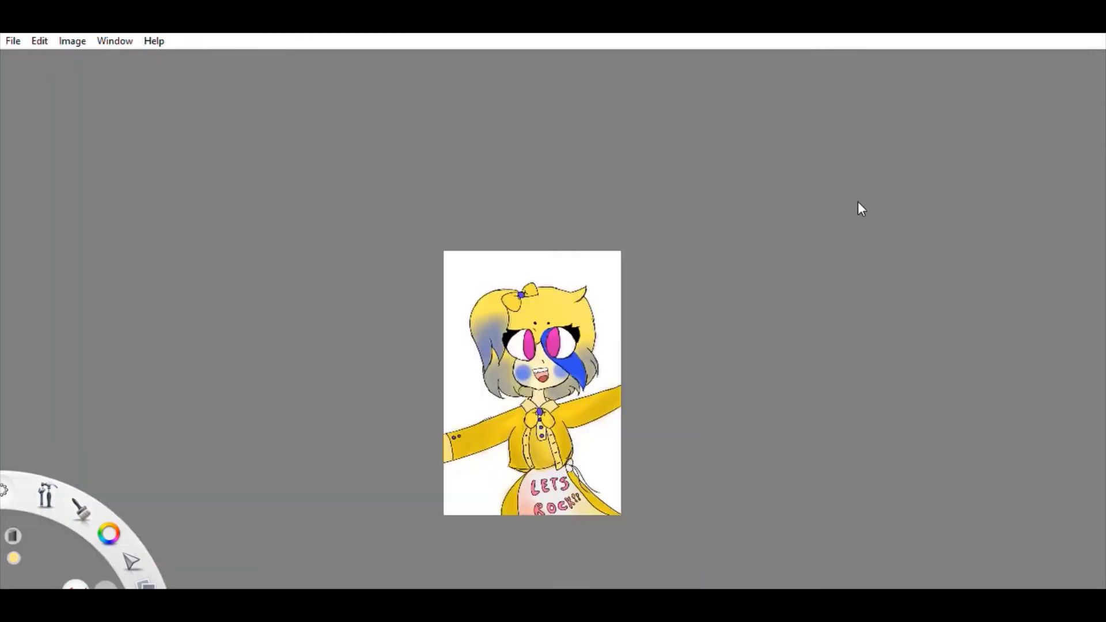
# Step: Paint over the bluish smudge in the white of the eye beside the side ponytail
pyautogui.scroll(6, 859, 205)
pyautogui.keyDown('alt'); pyautogui.click(498, 224); pyautogui.keyUp('alt')
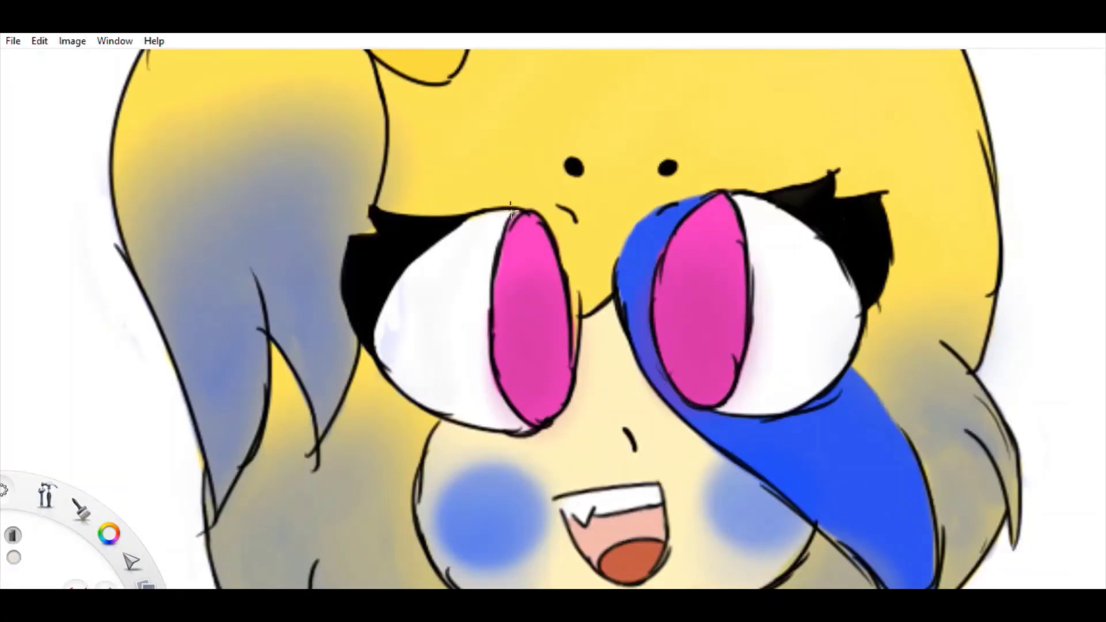
pyautogui.moveTo(403, 294); pyautogui.dragTo(392, 363)
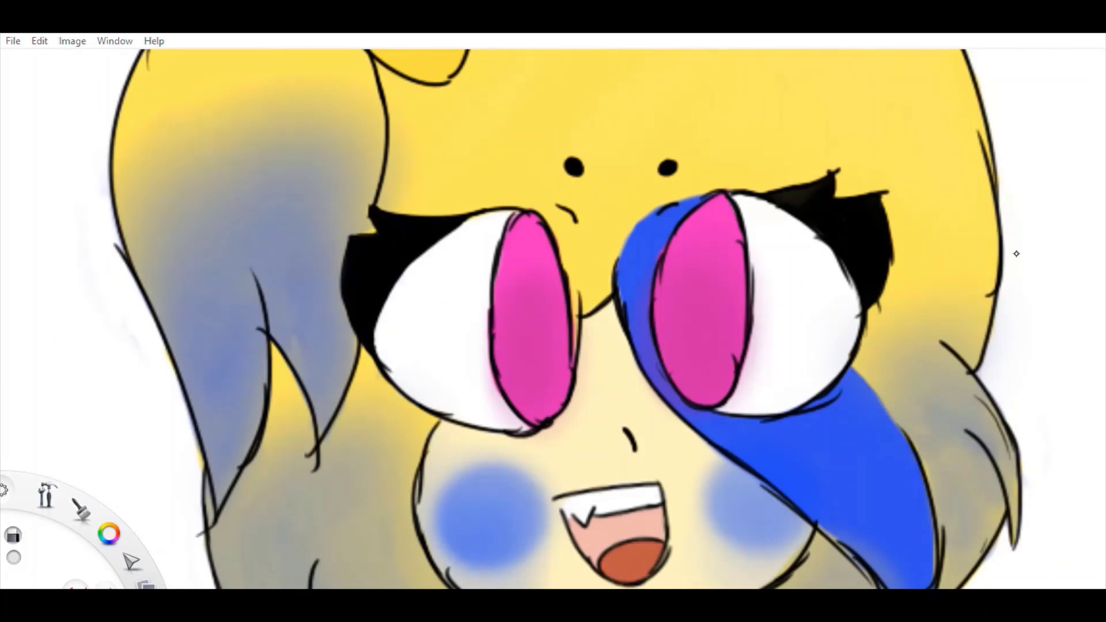
# Step: Shade the outer whites of both eyes light grey and give the black eyelashes a soft grey sheen
pyautogui.scroll(-5, 469, 251)
pyautogui.scroll(3, 243, 71)
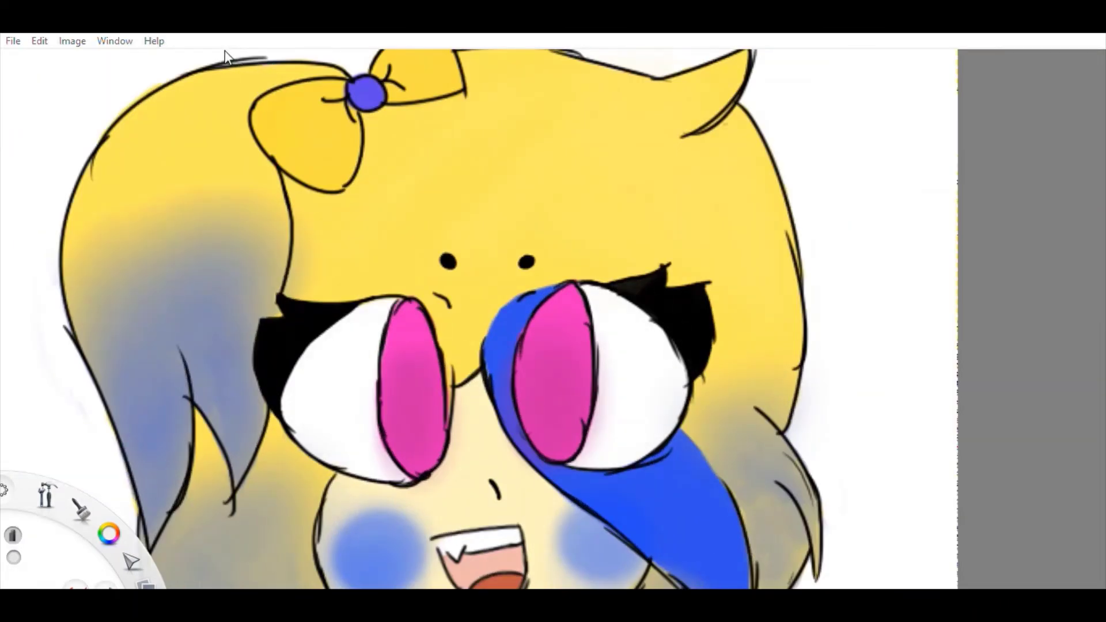
pyautogui.scroll(2, 509, 502)
pyautogui.scroll(-1, 183, 437)
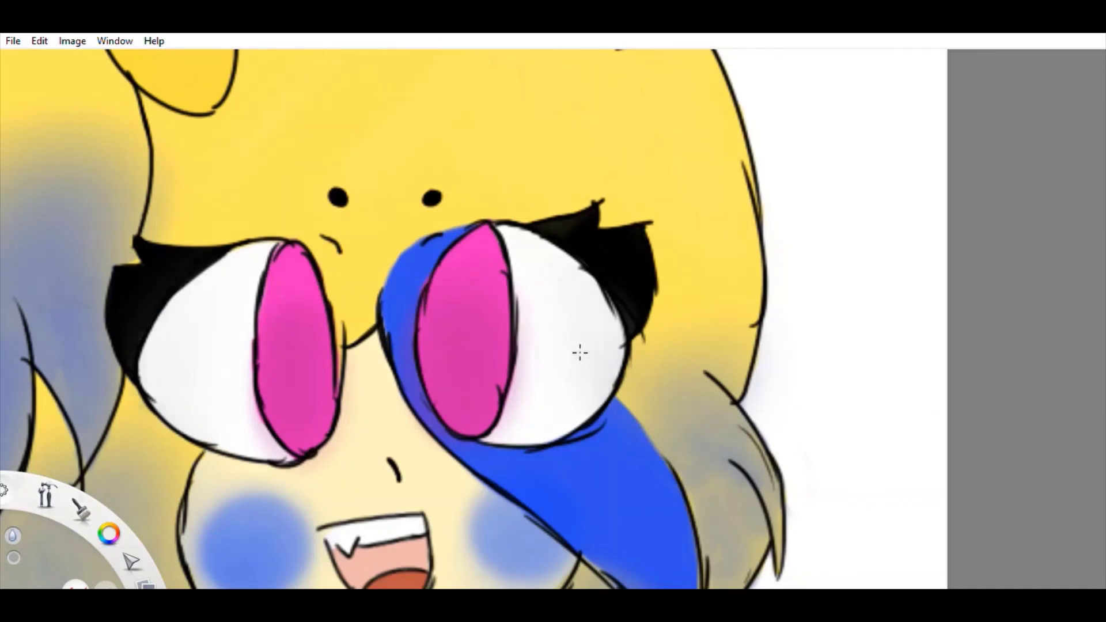
pyautogui.press('e')
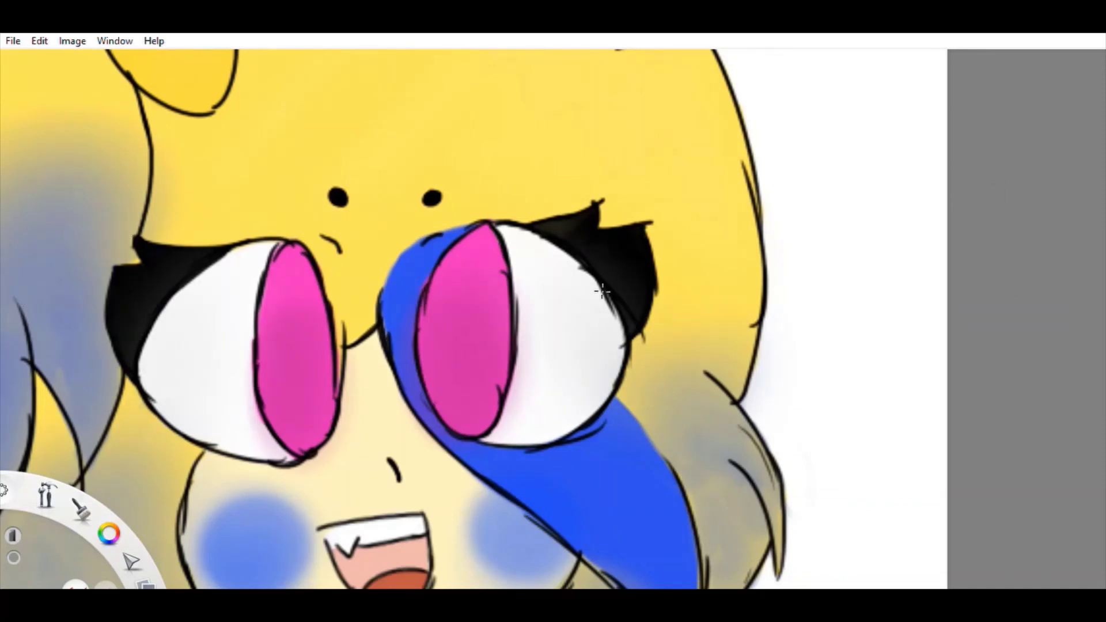
pyautogui.press('e')
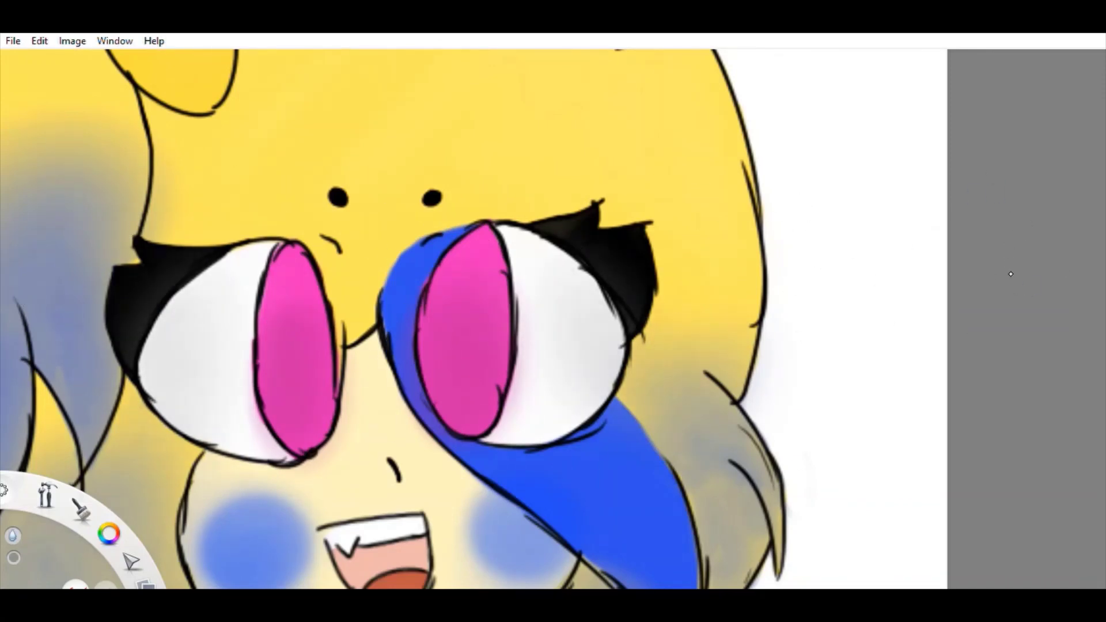
# Step: Fill a separate background layer with pale yellow behind the character
pyautogui.press('Home')
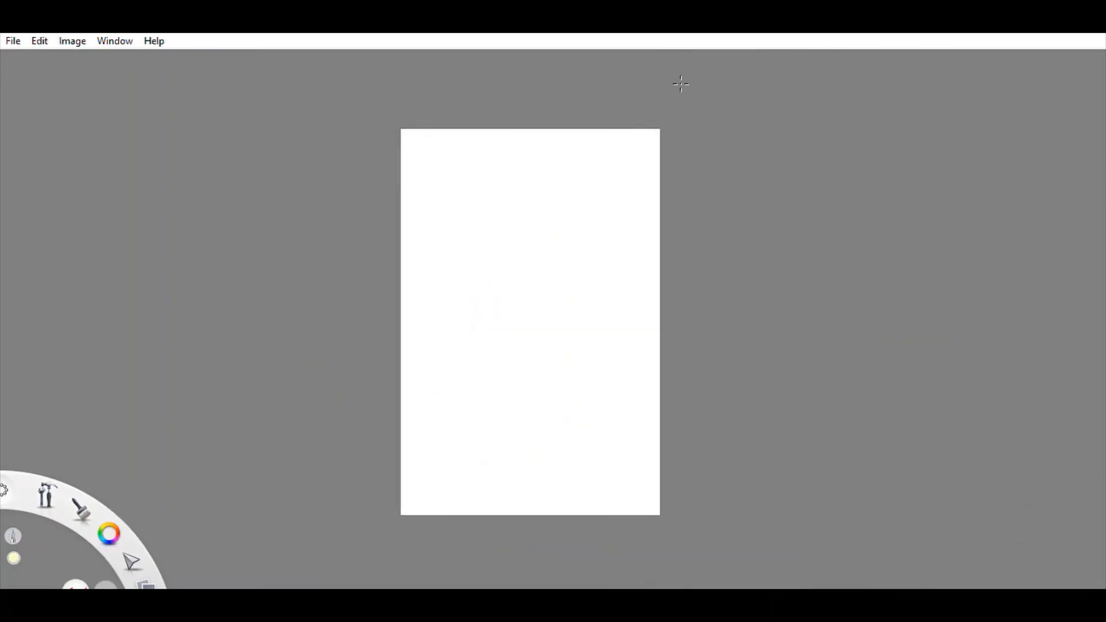
pyautogui.click(700, 500)
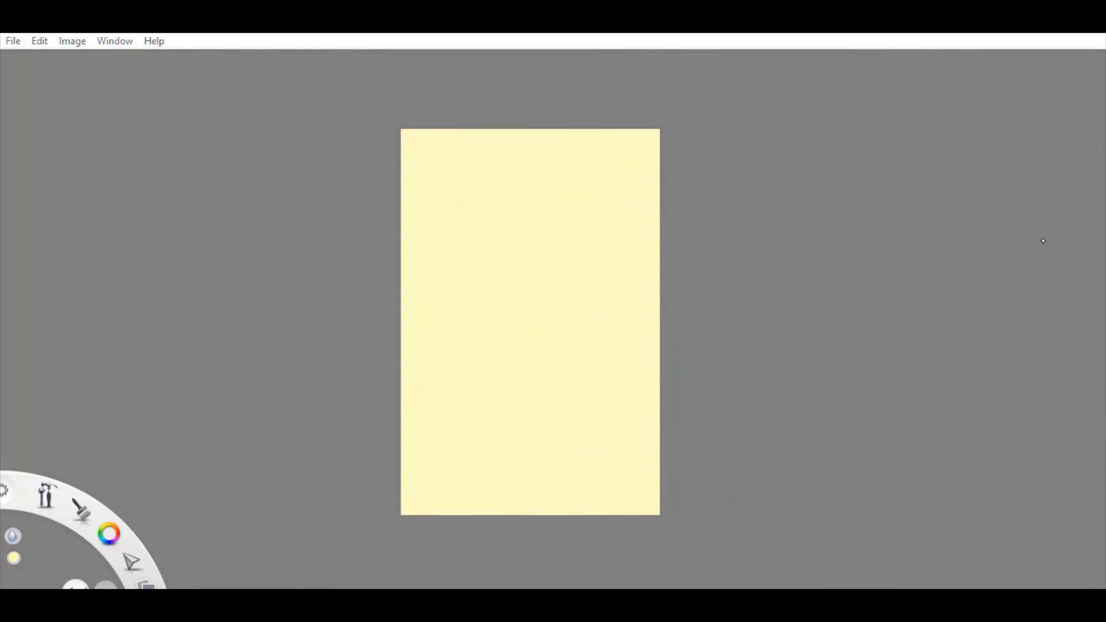
pyautogui.press('e')
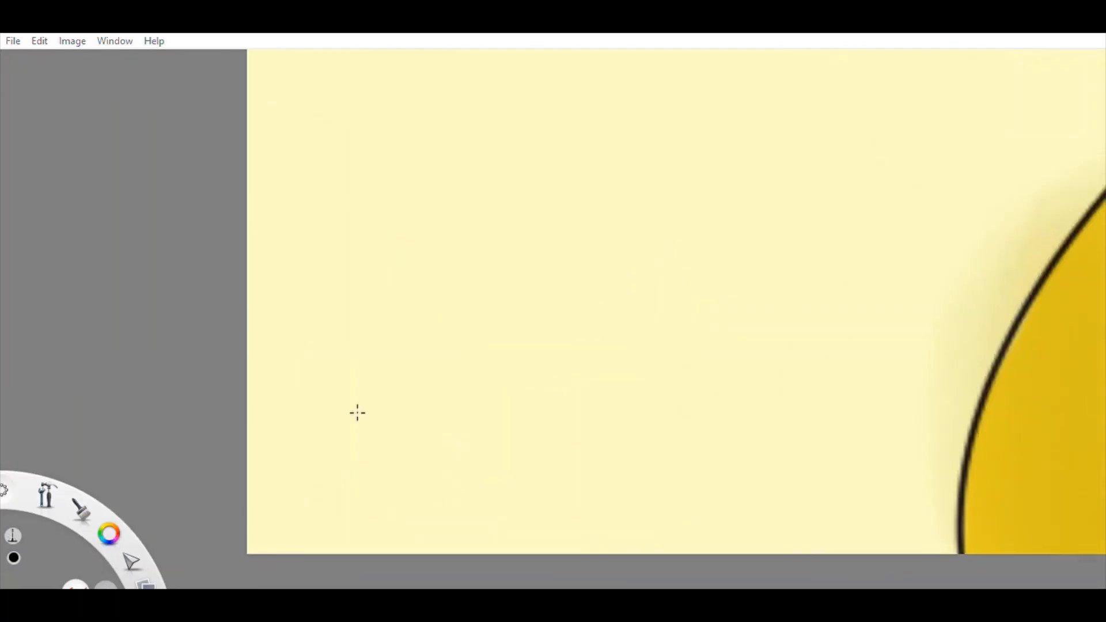
# Step: Handwrite the artist's signature, handle and date 3/4/22 in black, and shrink the block onto the apron's lower-right corner
pyautogui.moveTo(356, 413)
pyautogui.mouseDown()
pyautogui.moveTo(431, 448)
pyautogui.moveTo(539, 412)
pyautogui.moveTo(613, 418)
pyautogui.moveTo(716, 402)
pyautogui.moveTo(733, 354)
pyautogui.moveTo(904, 417)
pyautogui.moveTo(1056, 395)
pyautogui.mouseUp()
pyautogui.moveTo(533, 204)
pyautogui.mouseDown()
pyautogui.moveTo(697, 260)
pyautogui.moveTo(1043, 326)
pyautogui.mouseUp()
pyautogui.moveTo(639, 487)
pyautogui.mouseDown()
pyautogui.moveTo(685, 527)
pyautogui.moveTo(979, 524)
pyautogui.mouseUp()
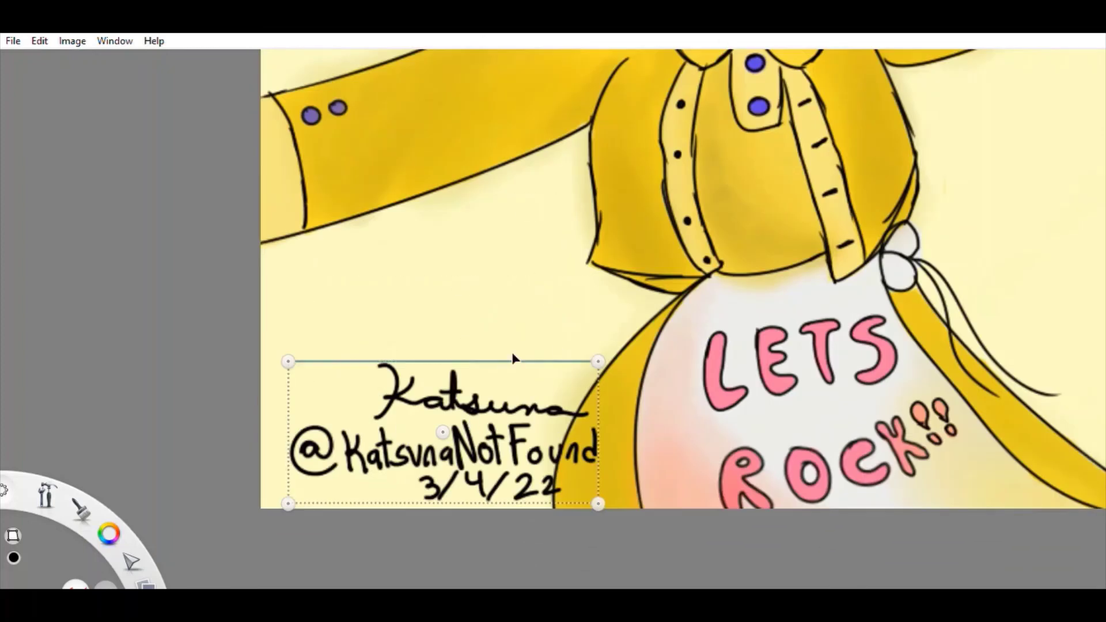
pyautogui.moveTo(515, 362)
pyautogui.mouseDown()
pyautogui.moveTo(597, 465)
pyautogui.moveTo(440, 457)
pyautogui.moveTo(992, 478)
pyautogui.mouseUp()
pyautogui.press('Return')
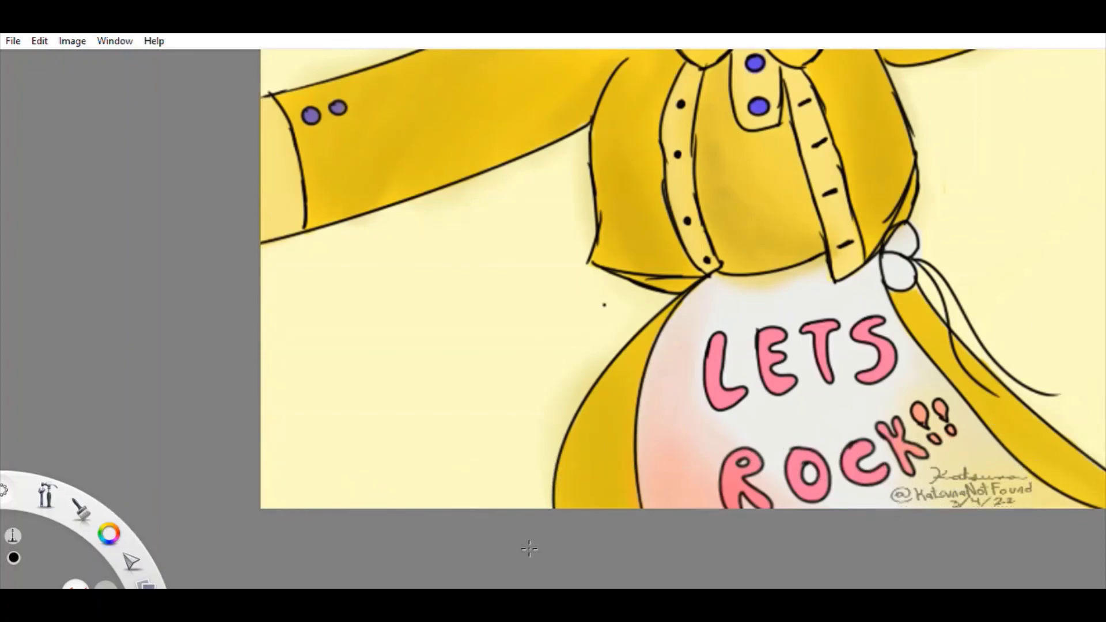